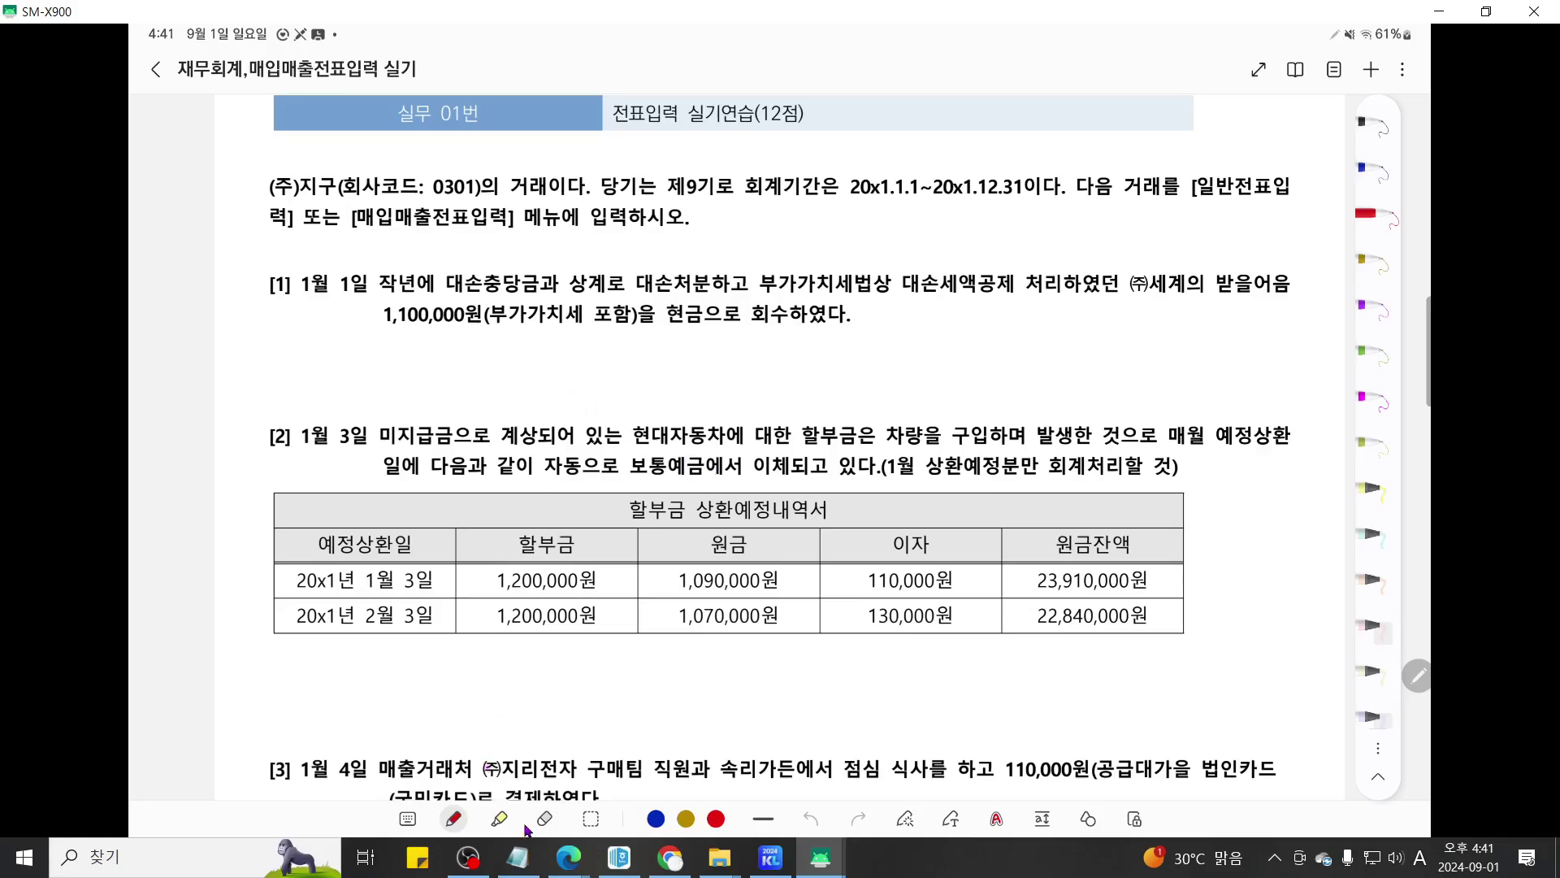
# Step: Highlight the phrases 대손세액공제 처리 and 회수 in yellow in problem [1]
pyautogui.click(520, 858)
pyautogui.click(521, 858)
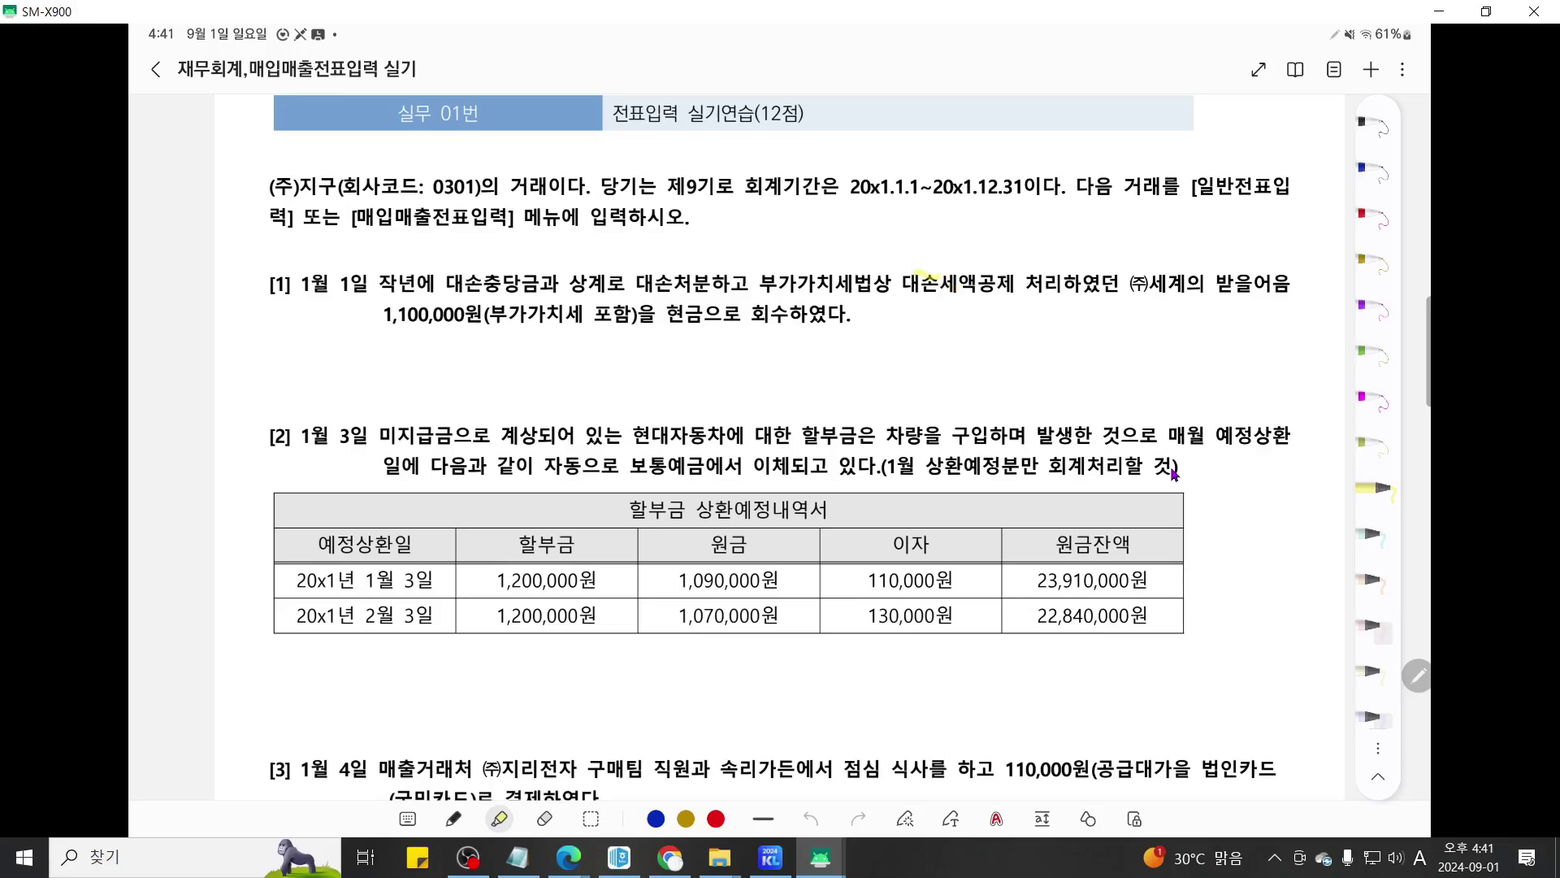
pyautogui.moveTo(903, 284); pyautogui.dragTo(1060, 284)
pyautogui.moveTo(752, 315); pyautogui.dragTo(786, 314)
# Step: Draw a blue arrow up from 회수 in problem [1] and handwrite the note 매출세액에 가산 above the text
pyautogui.click(453, 818)
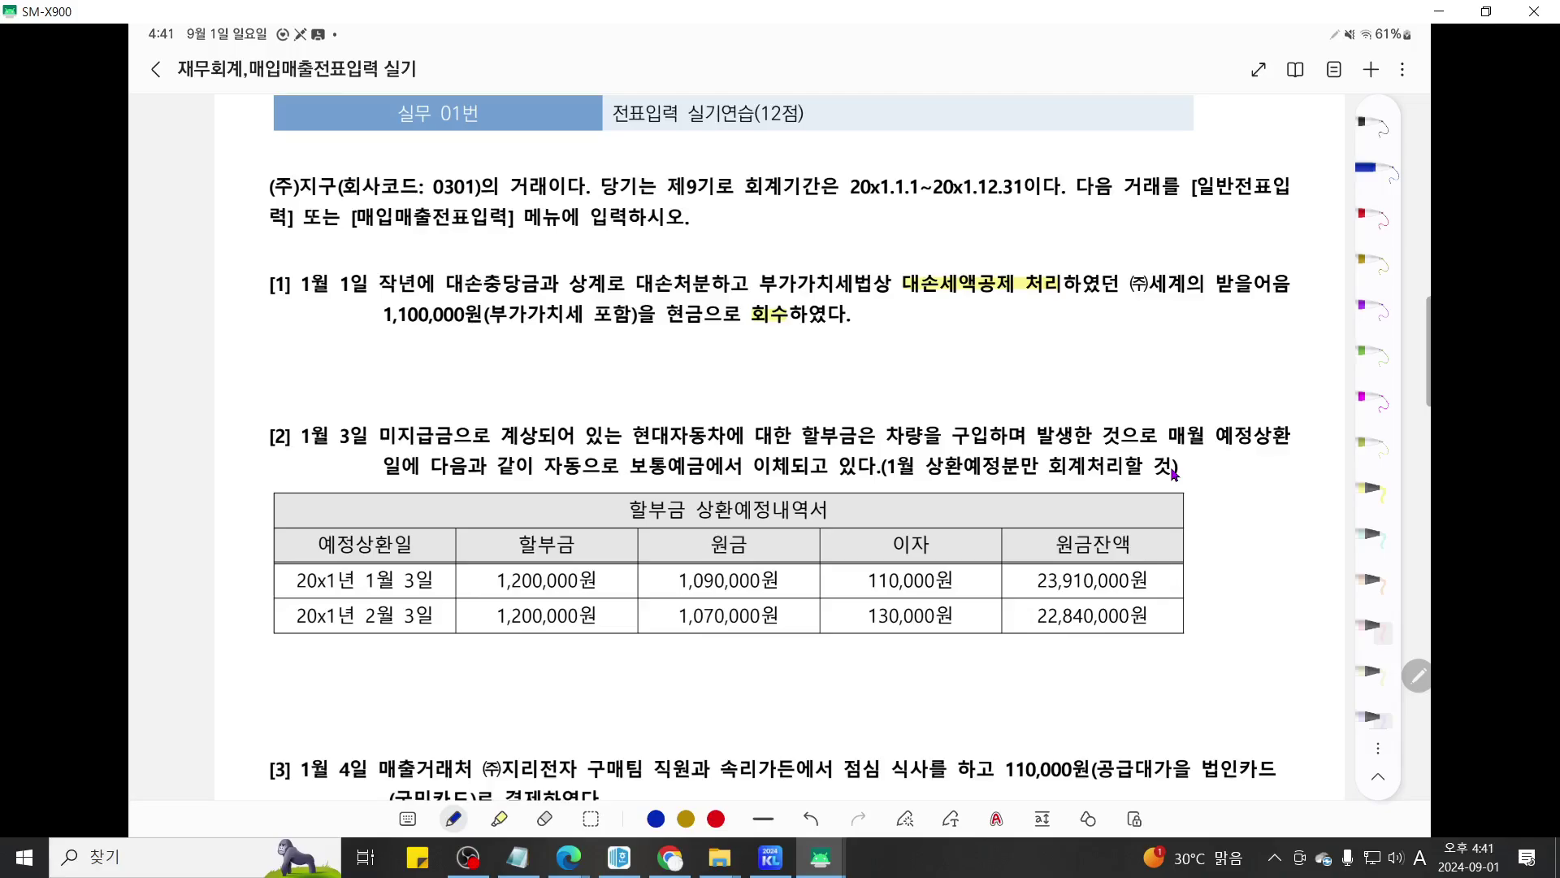
pyautogui.moveTo(779, 249); pyautogui.dragTo(767, 299)
pyautogui.moveTo(804, 235); pyautogui.dragTo(815, 248)
pyautogui.moveTo(817, 241); pyautogui.dragTo(823, 253)
pyautogui.moveTo(828, 229); pyautogui.dragTo(836, 242)
pyautogui.moveTo(826, 246); pyautogui.dragTo(837, 254)
pyautogui.moveTo(840, 239); pyautogui.dragTo(848, 249)
pyautogui.moveTo(855, 227)
pyautogui.mouseDown()
pyautogui.moveTo(857, 253)
pyautogui.moveTo(862, 237)
pyautogui.moveTo(889, 240)
pyautogui.mouseUp()
pyautogui.moveTo(891, 233); pyautogui.dragTo(922, 249)
pyautogui.moveTo(926, 226)
pyautogui.mouseDown()
pyautogui.moveTo(924, 250)
pyautogui.moveTo(952, 249)
pyautogui.mouseUp()
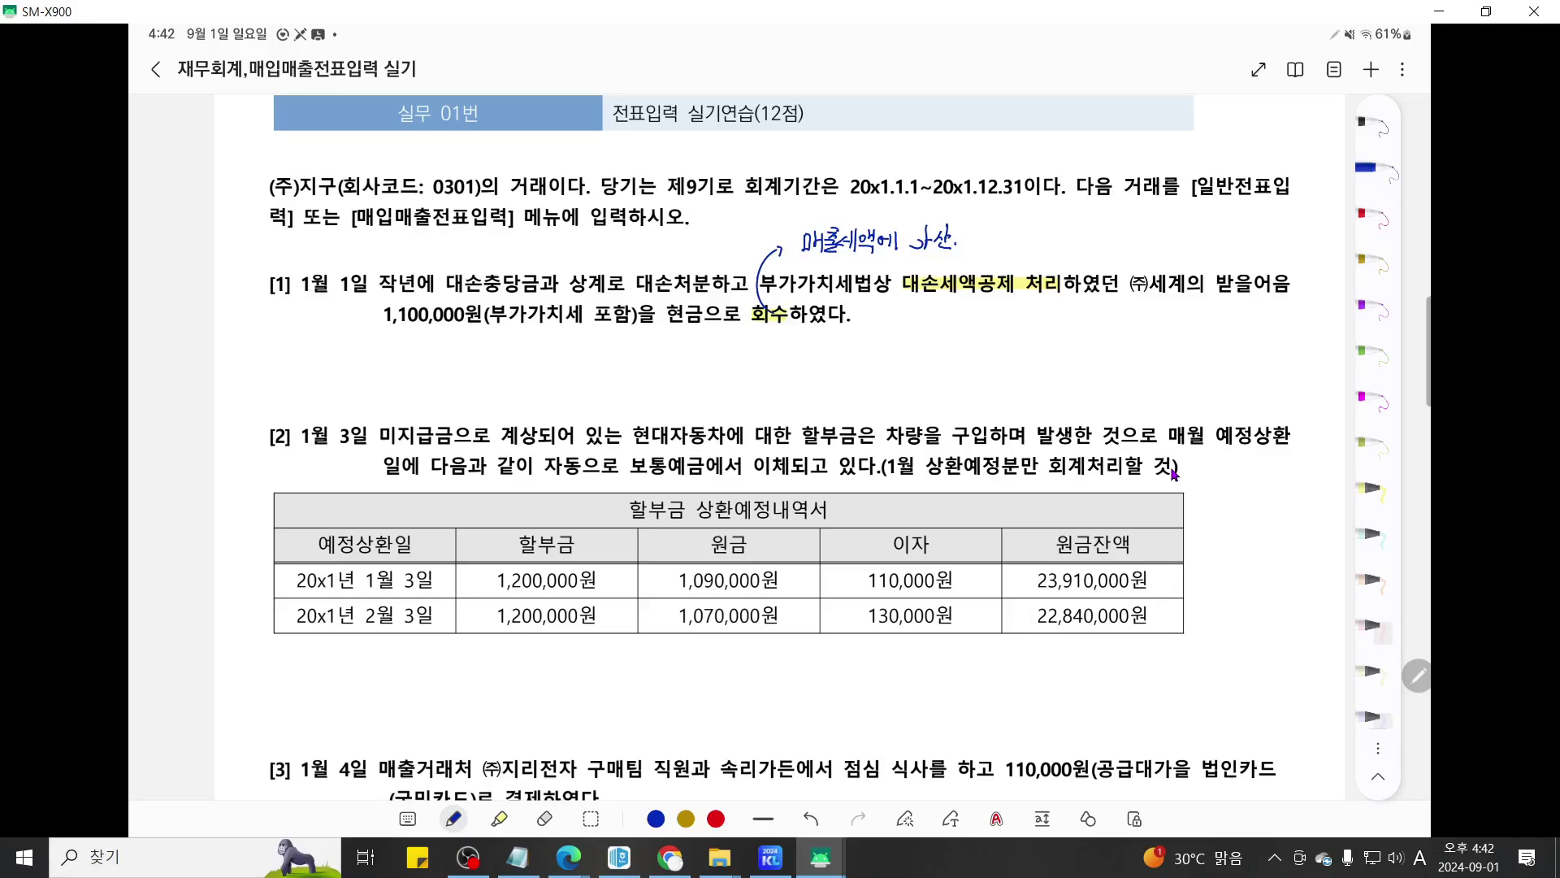
pyautogui.scroll(2, 1174, 475)
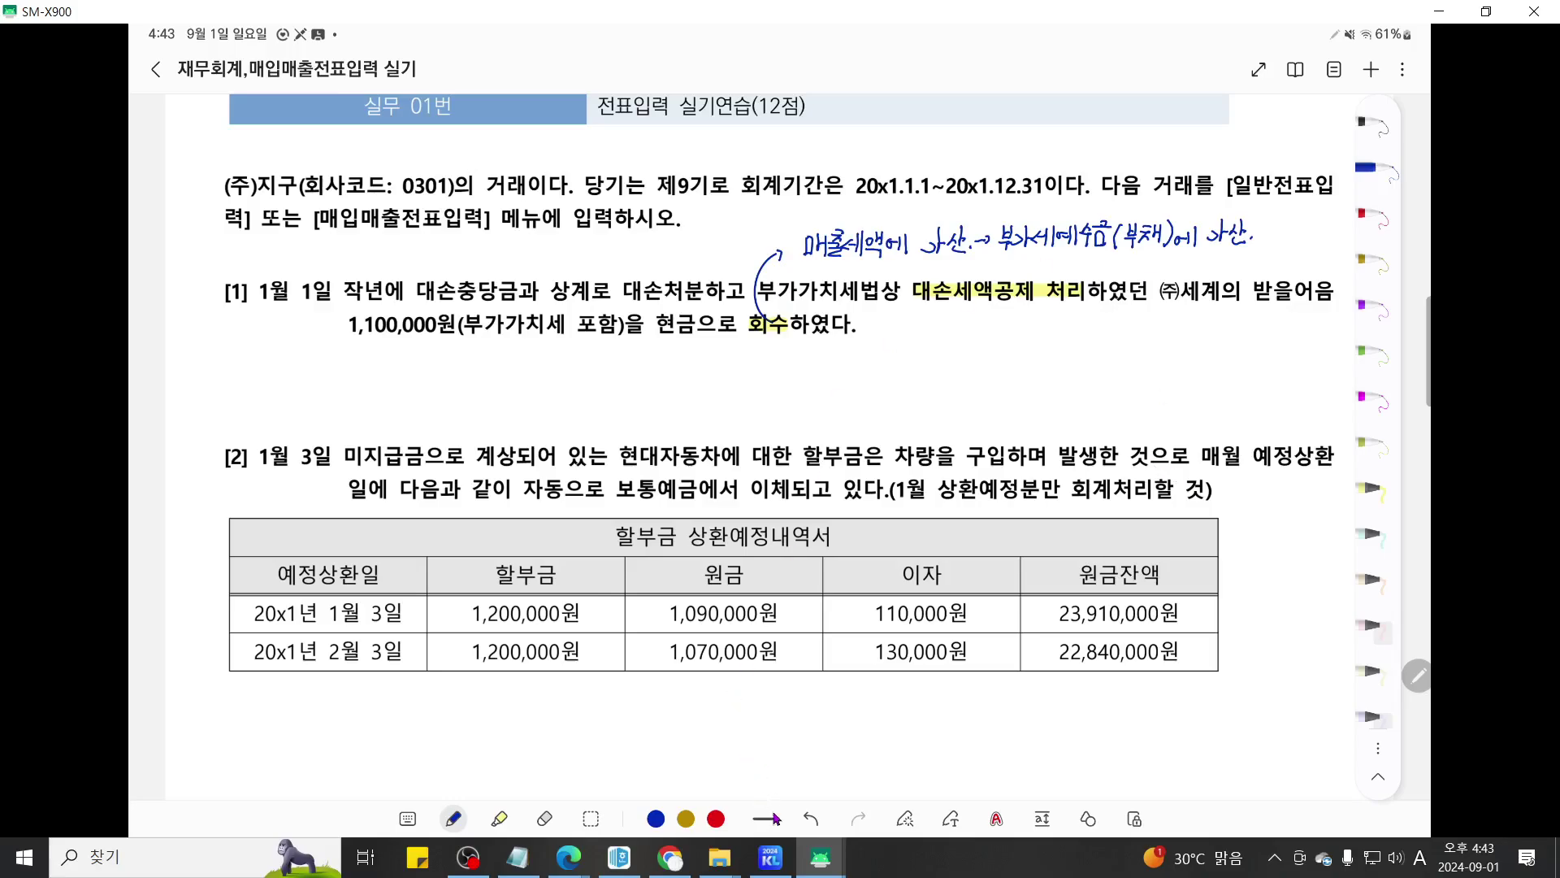
# Step: Switch to the KcLep accounting program and open 일반전표입력 for January 1
pyautogui.click(770, 857)
pyautogui.click(299, 90)
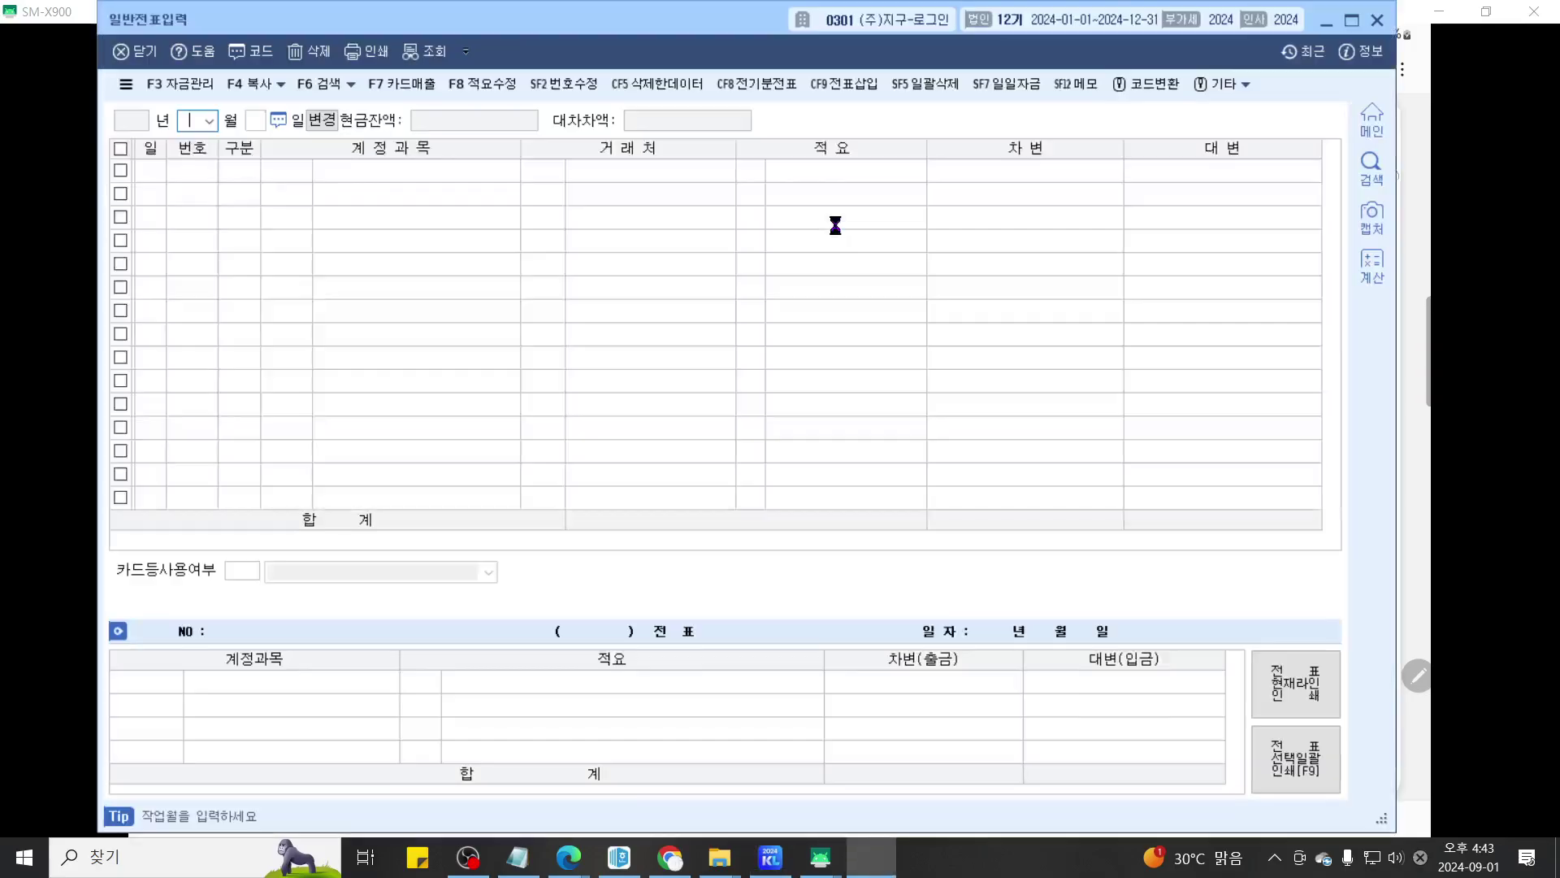
pyautogui.write('01')
pyautogui.write('1')
pyautogui.press('Return')
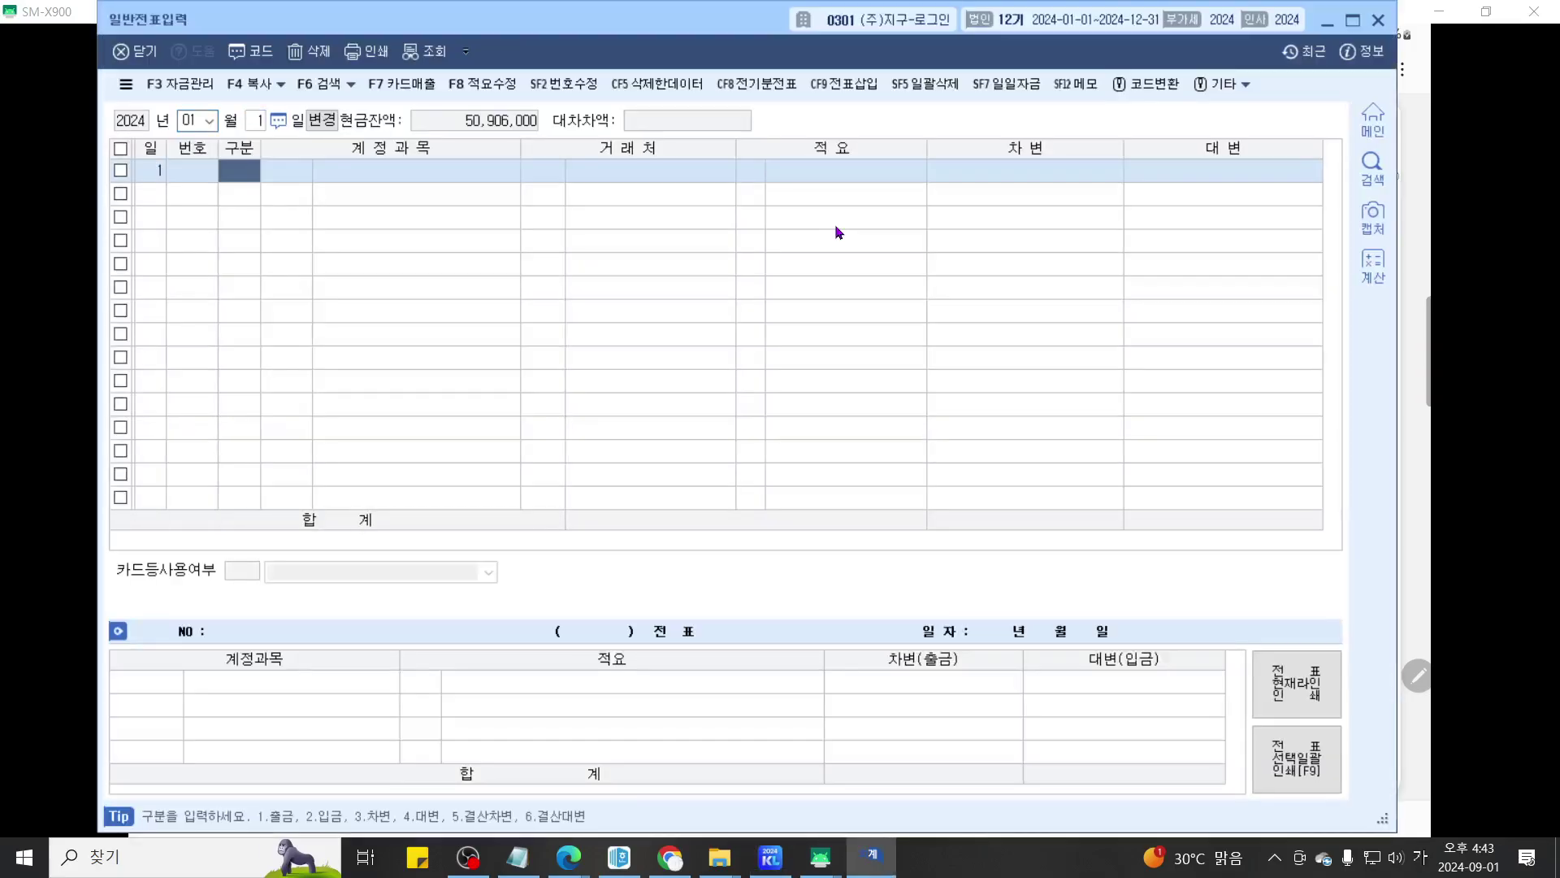
# Step: Enter a debit (차변) line for account 101 현금 with an amount of 1,100,000
pyautogui.write('3')
pyautogui.press('Return')
pyautogui.write('101')
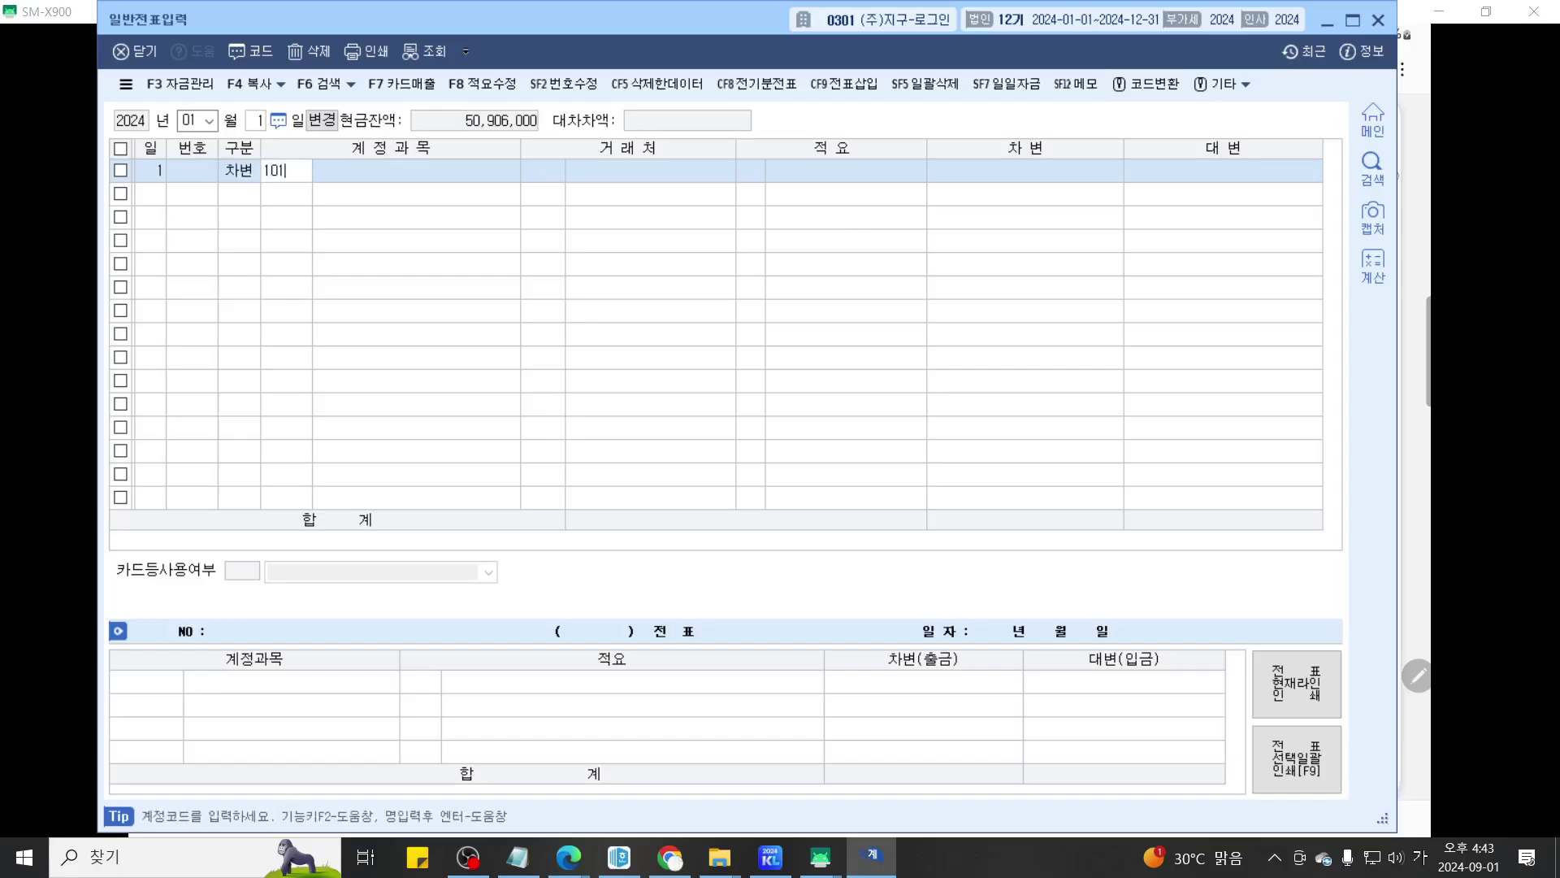
pyautogui.press('Return')
pyautogui.press('Return')
pyautogui.press('Return')
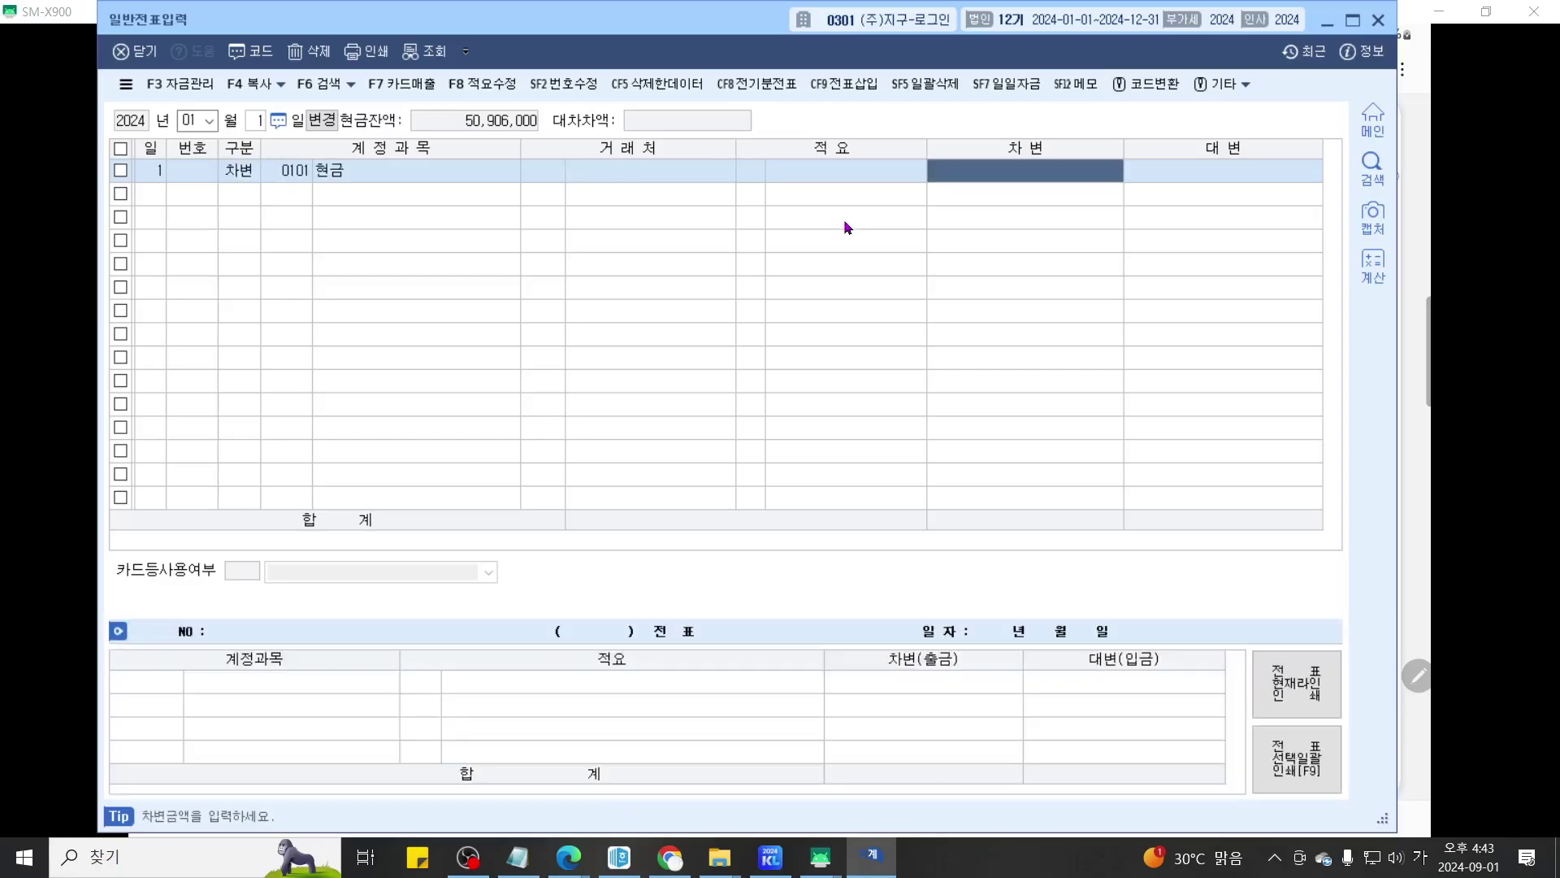
pyautogui.write('1,100,000')
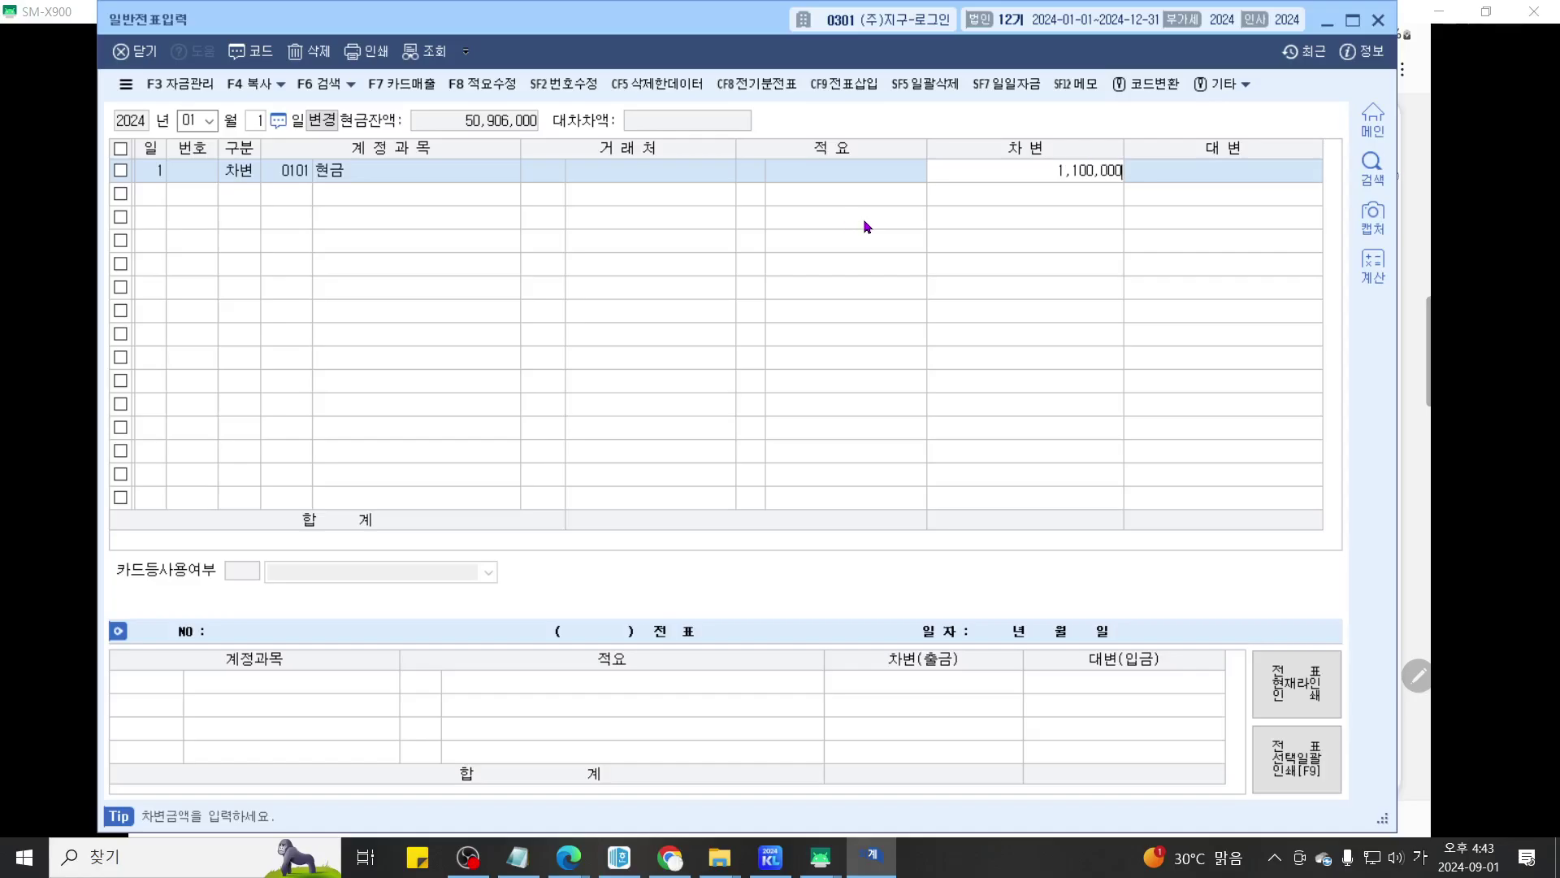
pyautogui.press('Return')
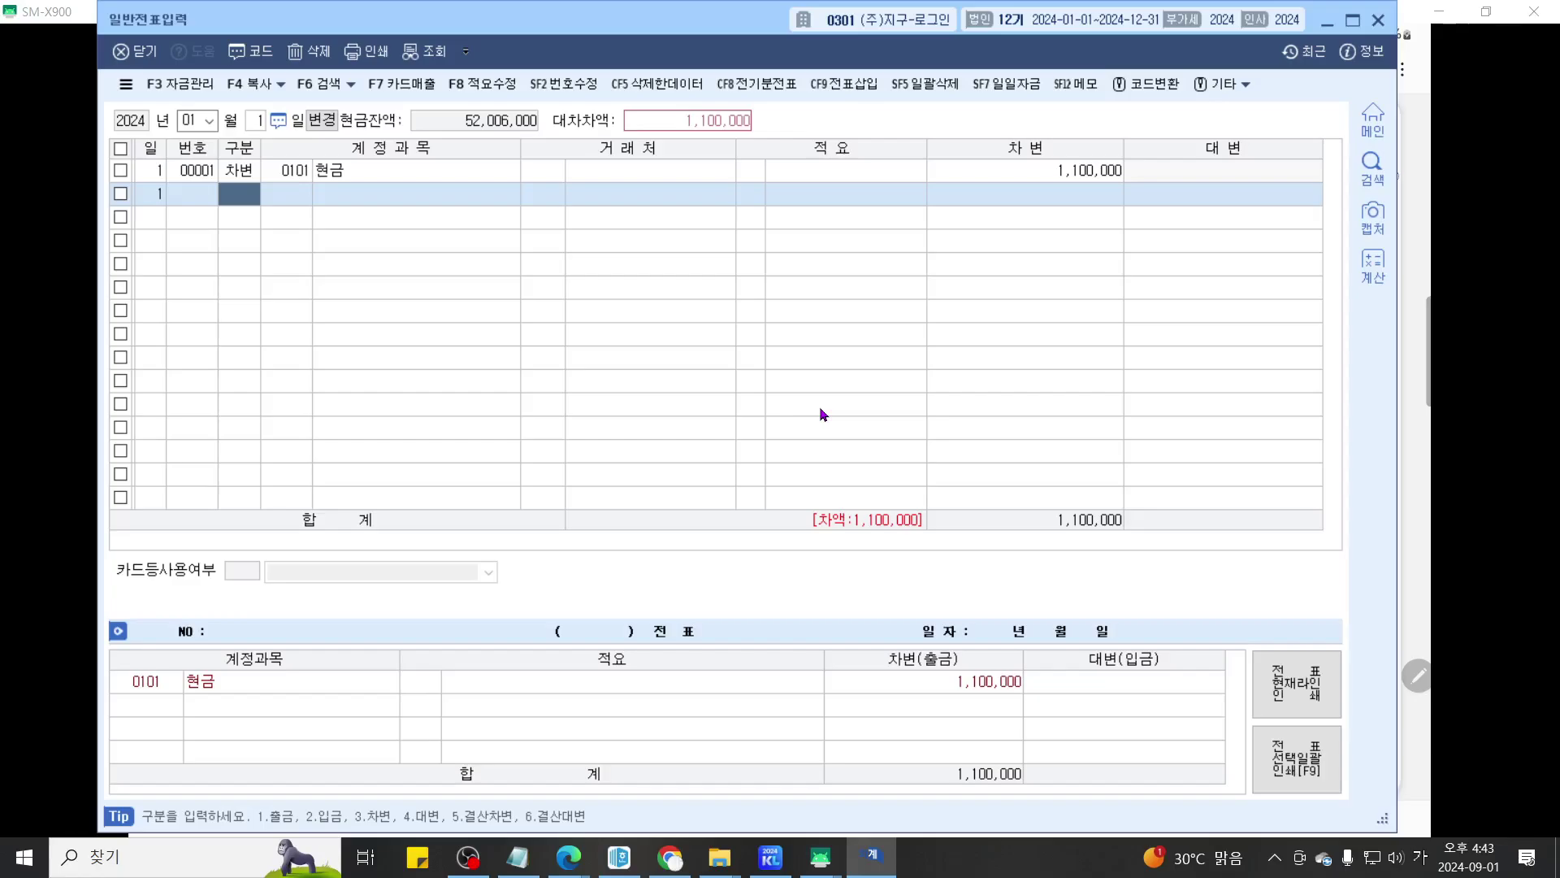
# Step: Switch back to the problem document and underline the handwritten note 부가세예수금(부채)에 가산 on a magnified view
pyautogui.click(821, 857)
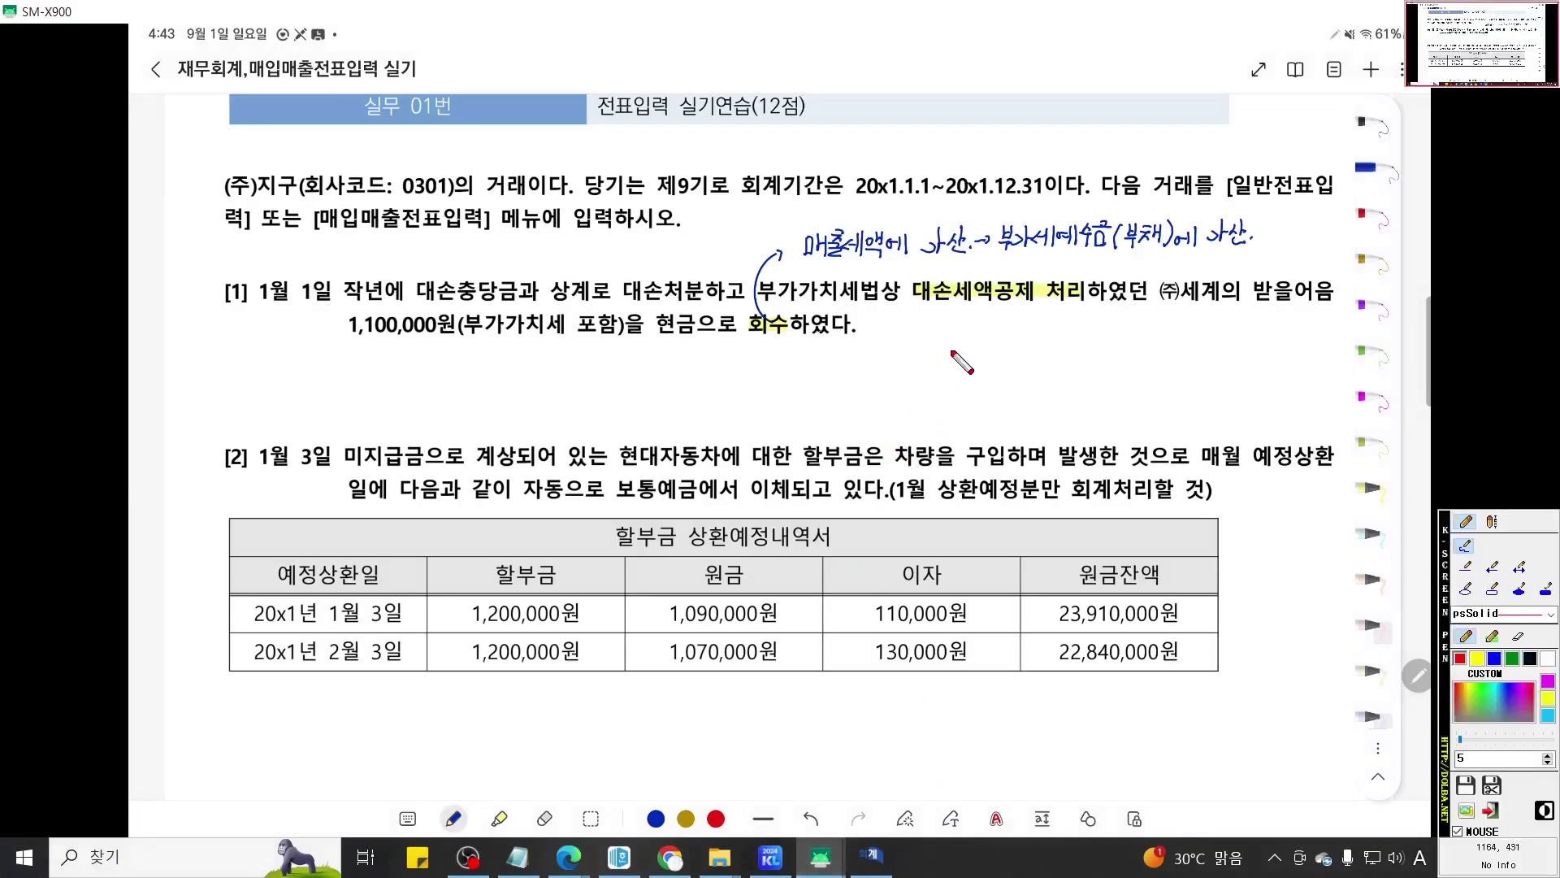
pyautogui.scroll(3, 987, 357)
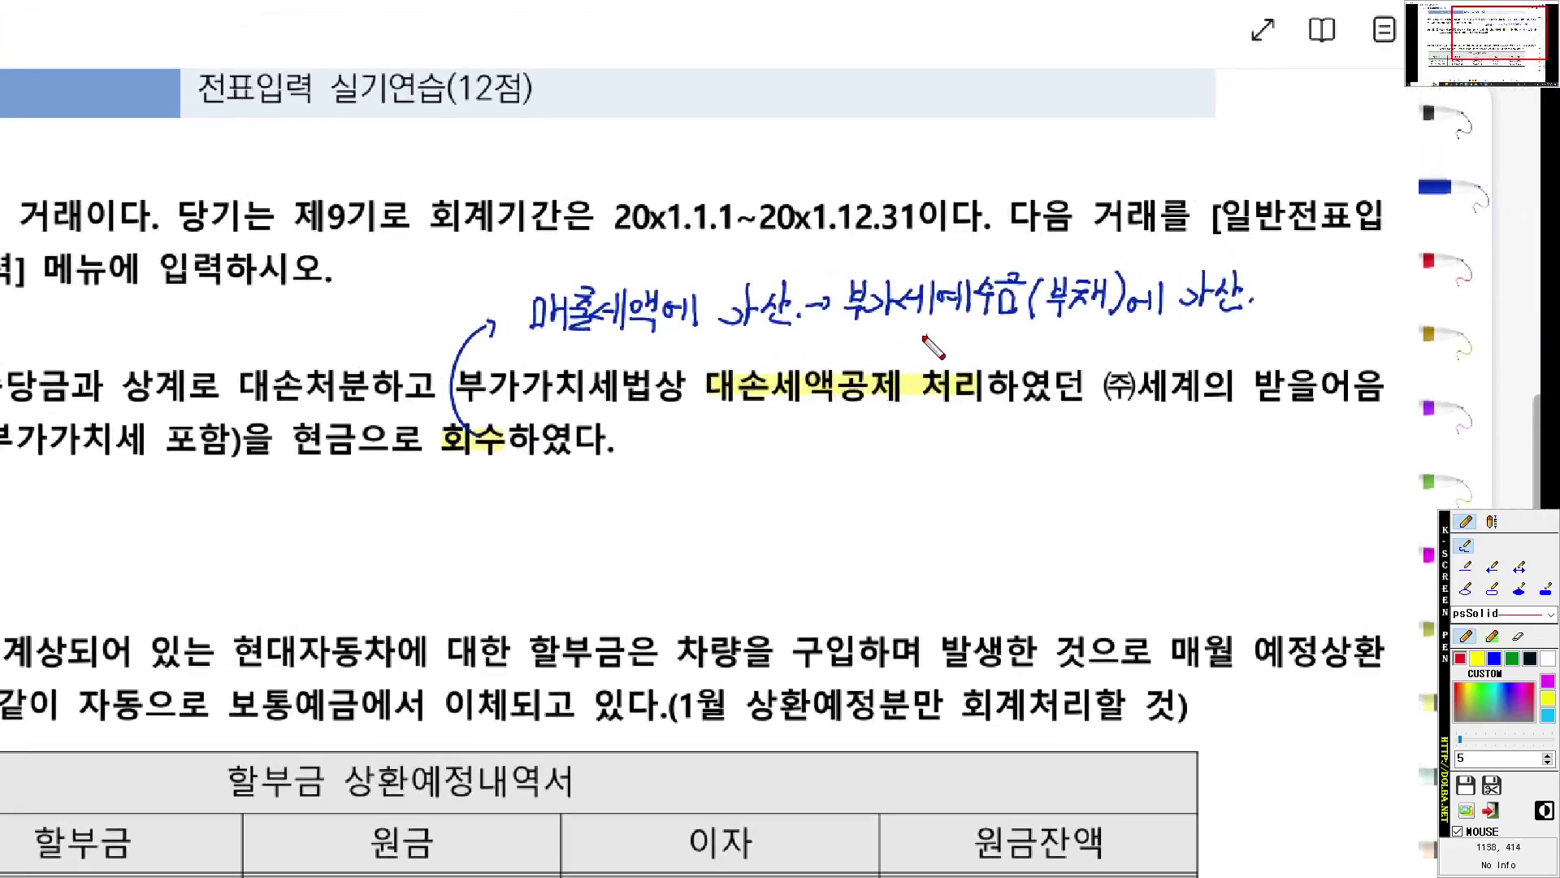
pyautogui.moveTo(833, 326); pyautogui.dragTo(1266, 327)
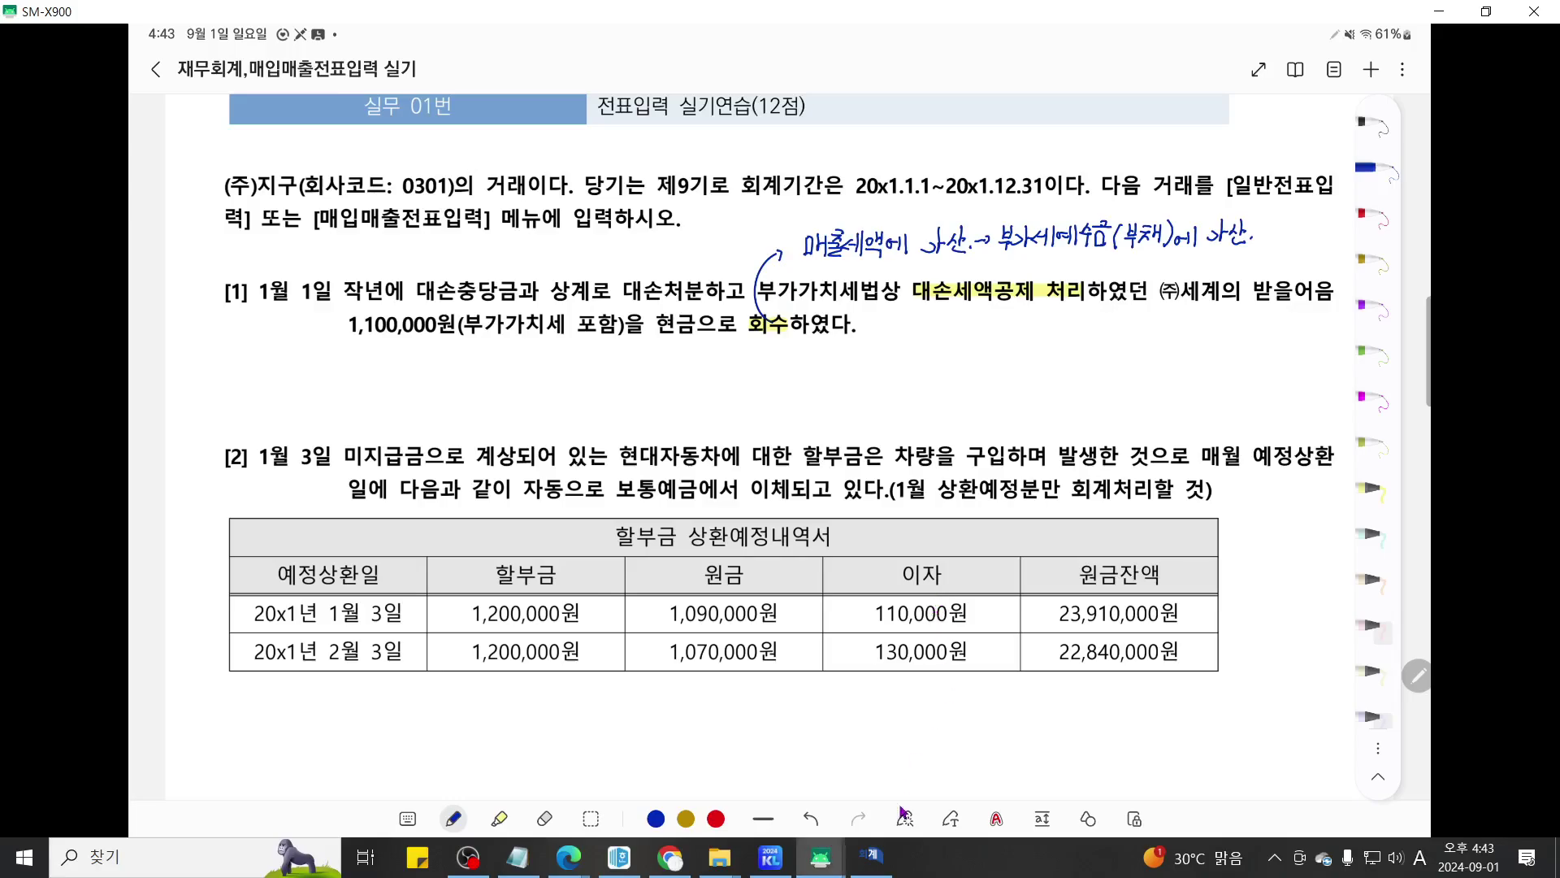
# Step: Return to the voucher entry and add a credit (대변) line for 부가세예수금 with an amount of 100,000
pyautogui.hotkey('alt', 'Tab')
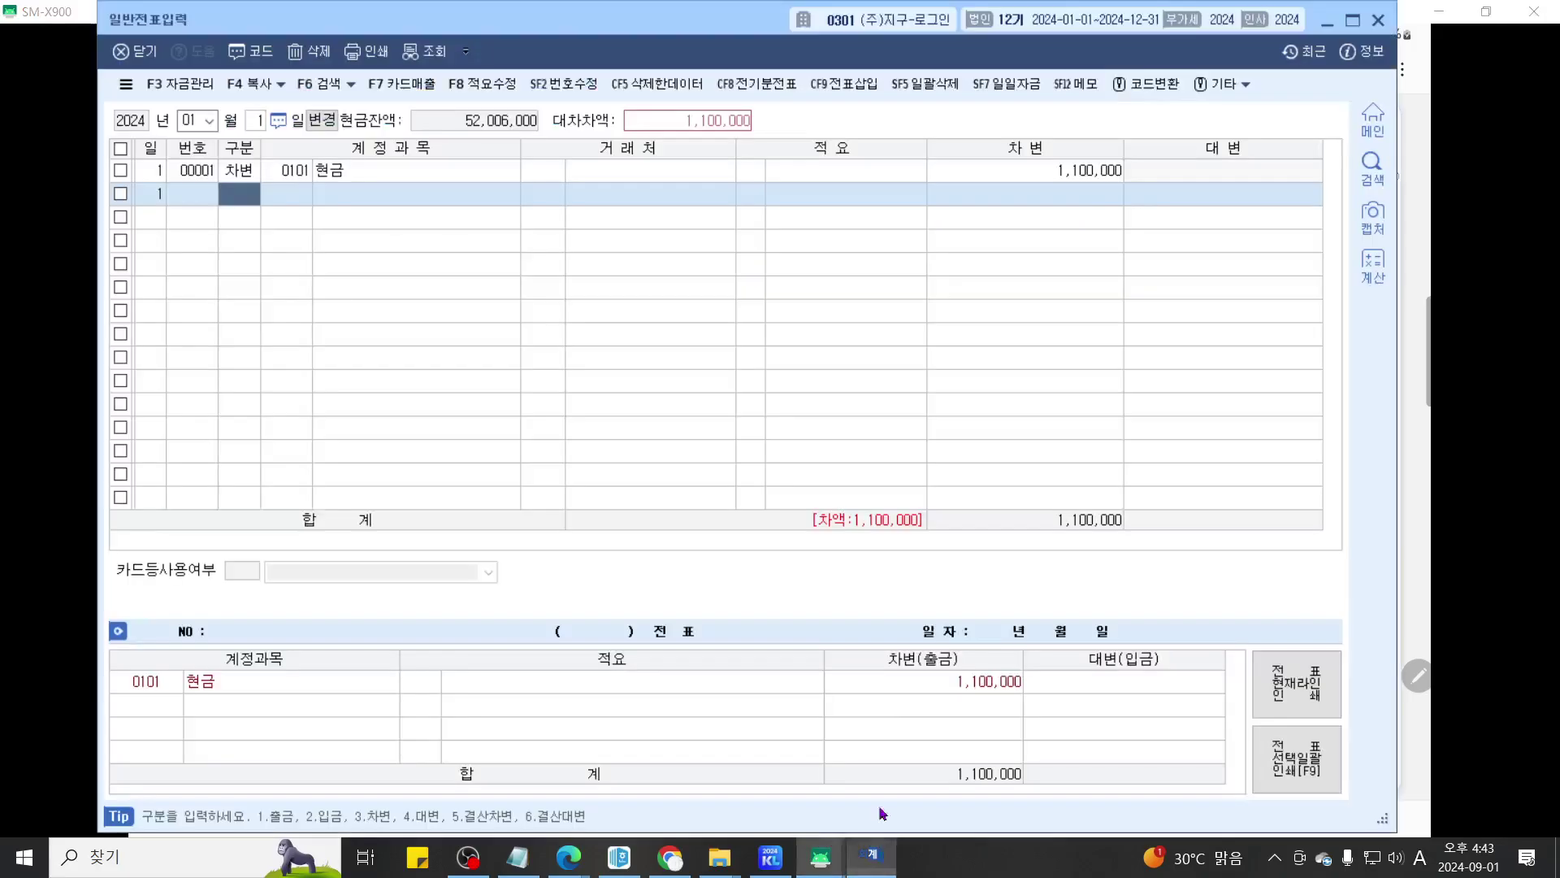
pyautogui.write('4')
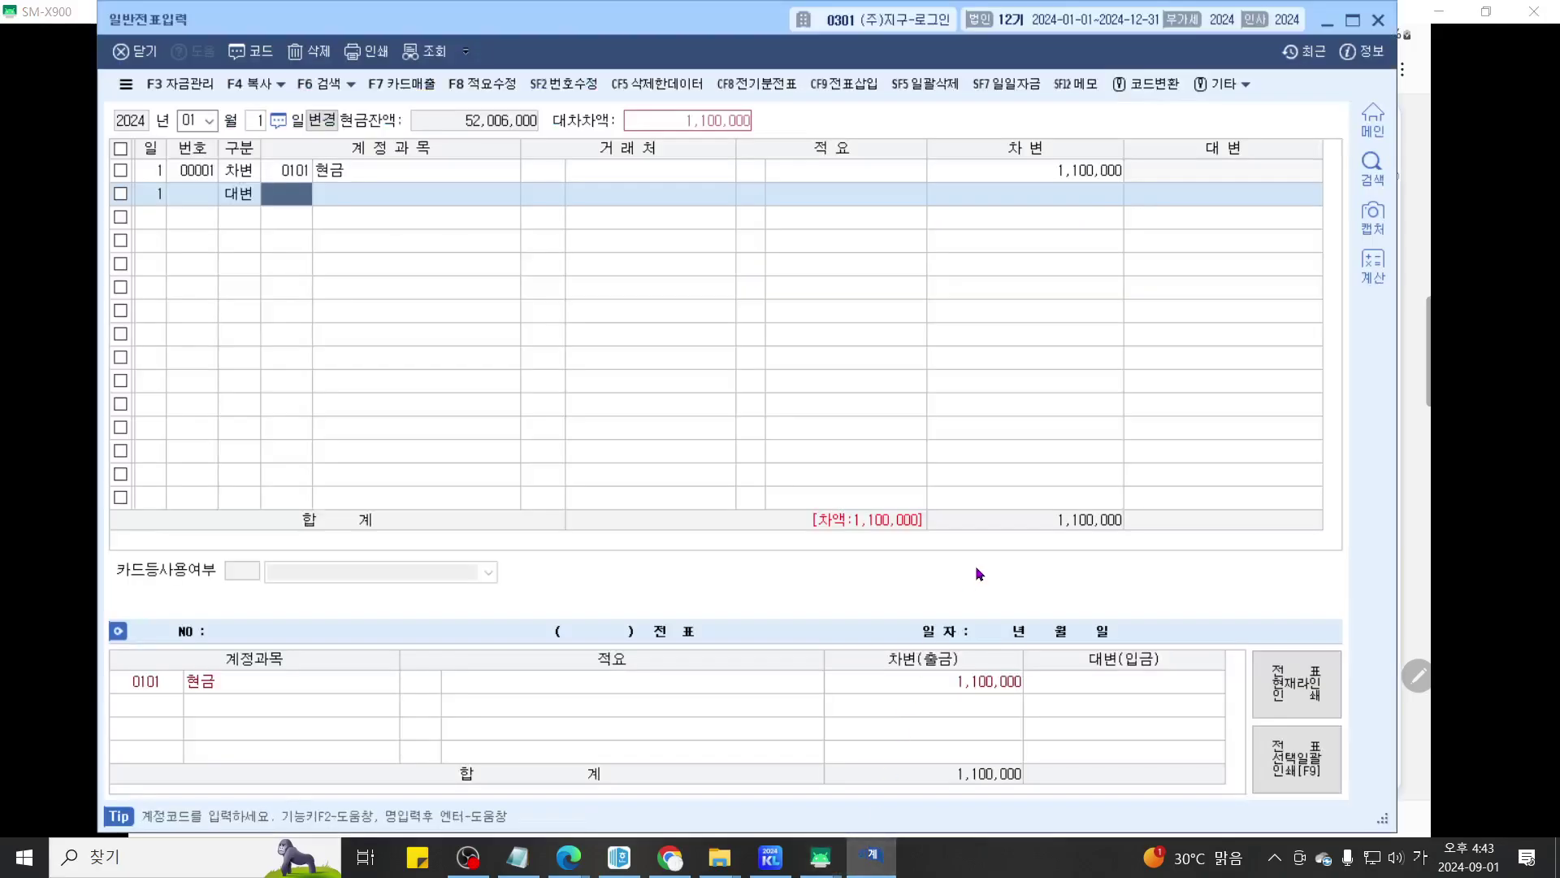
pyautogui.write('부가세')
pyautogui.press('Return')
pyautogui.press('Escape')
pyautogui.press('Return')
pyautogui.press('Return')
pyautogui.press('Return')
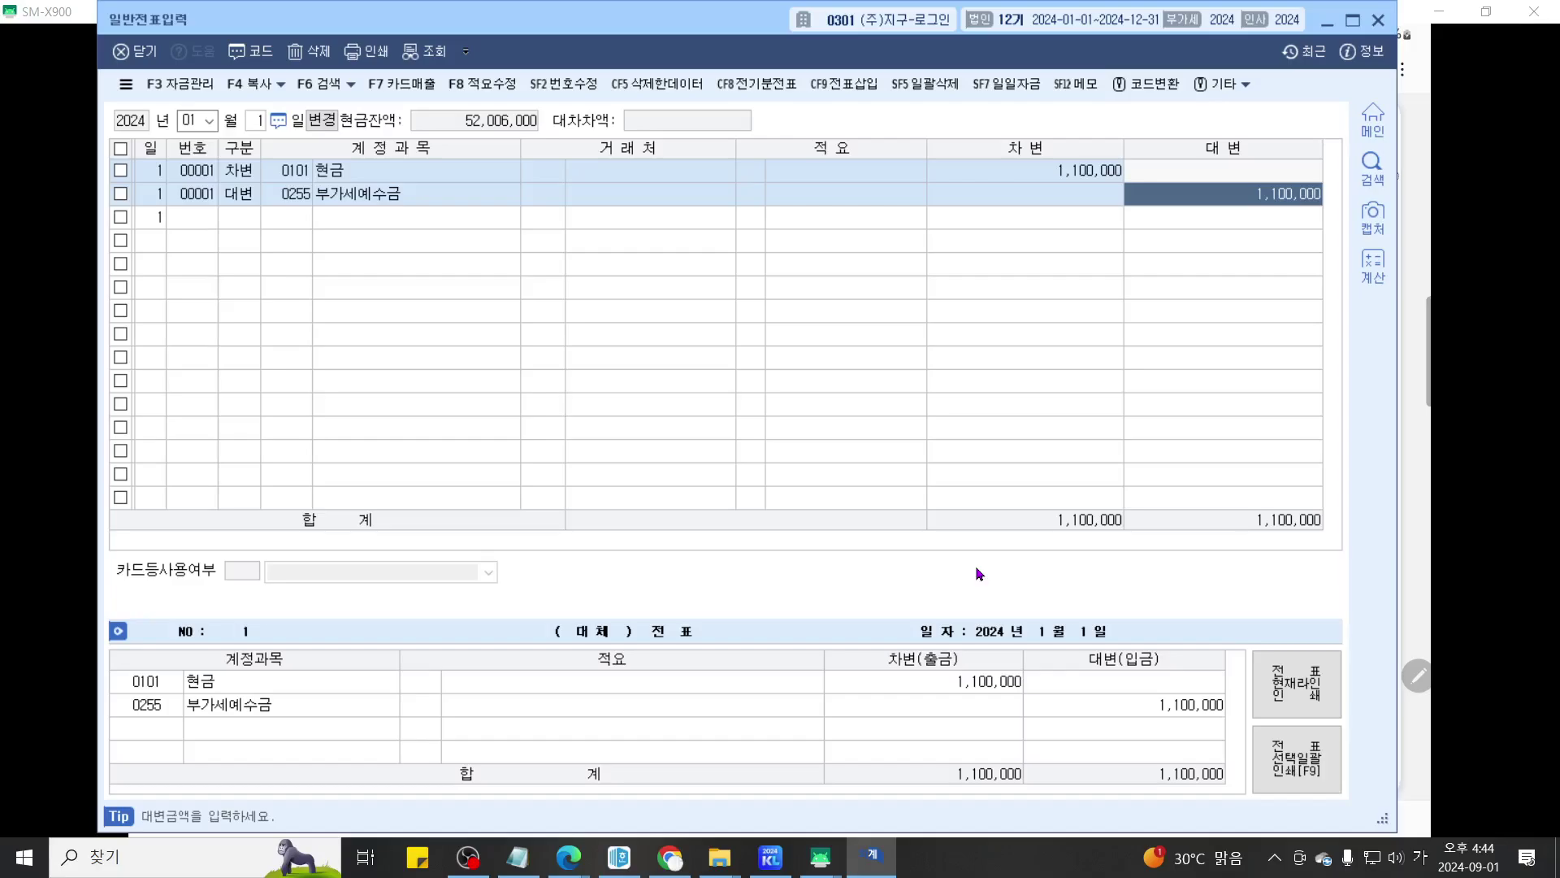
pyautogui.write('100')
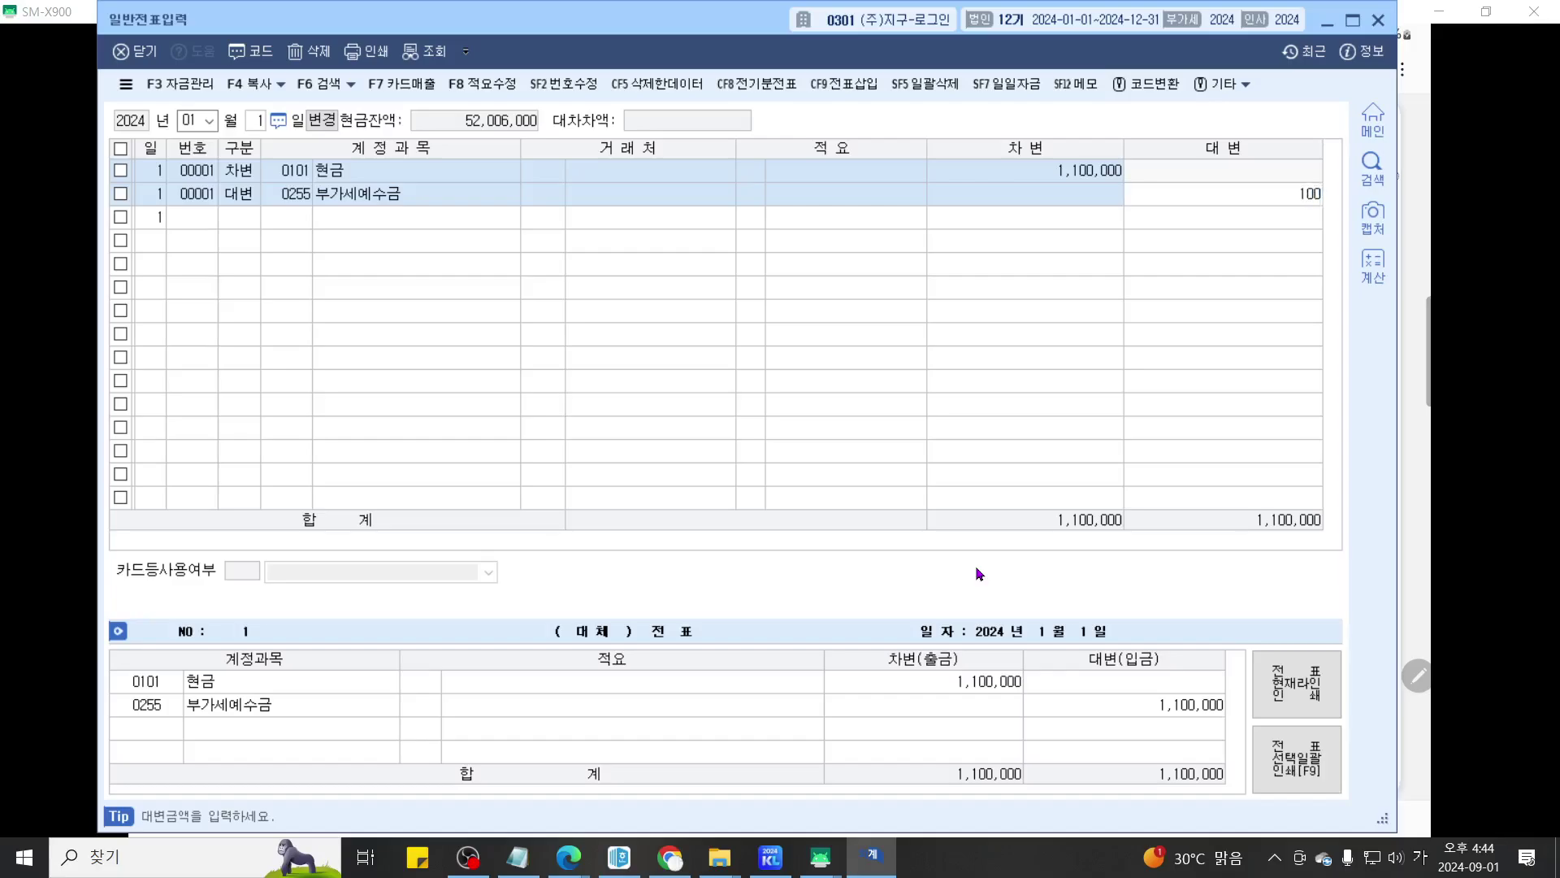
pyautogui.write(',000')
pyautogui.press('Return')
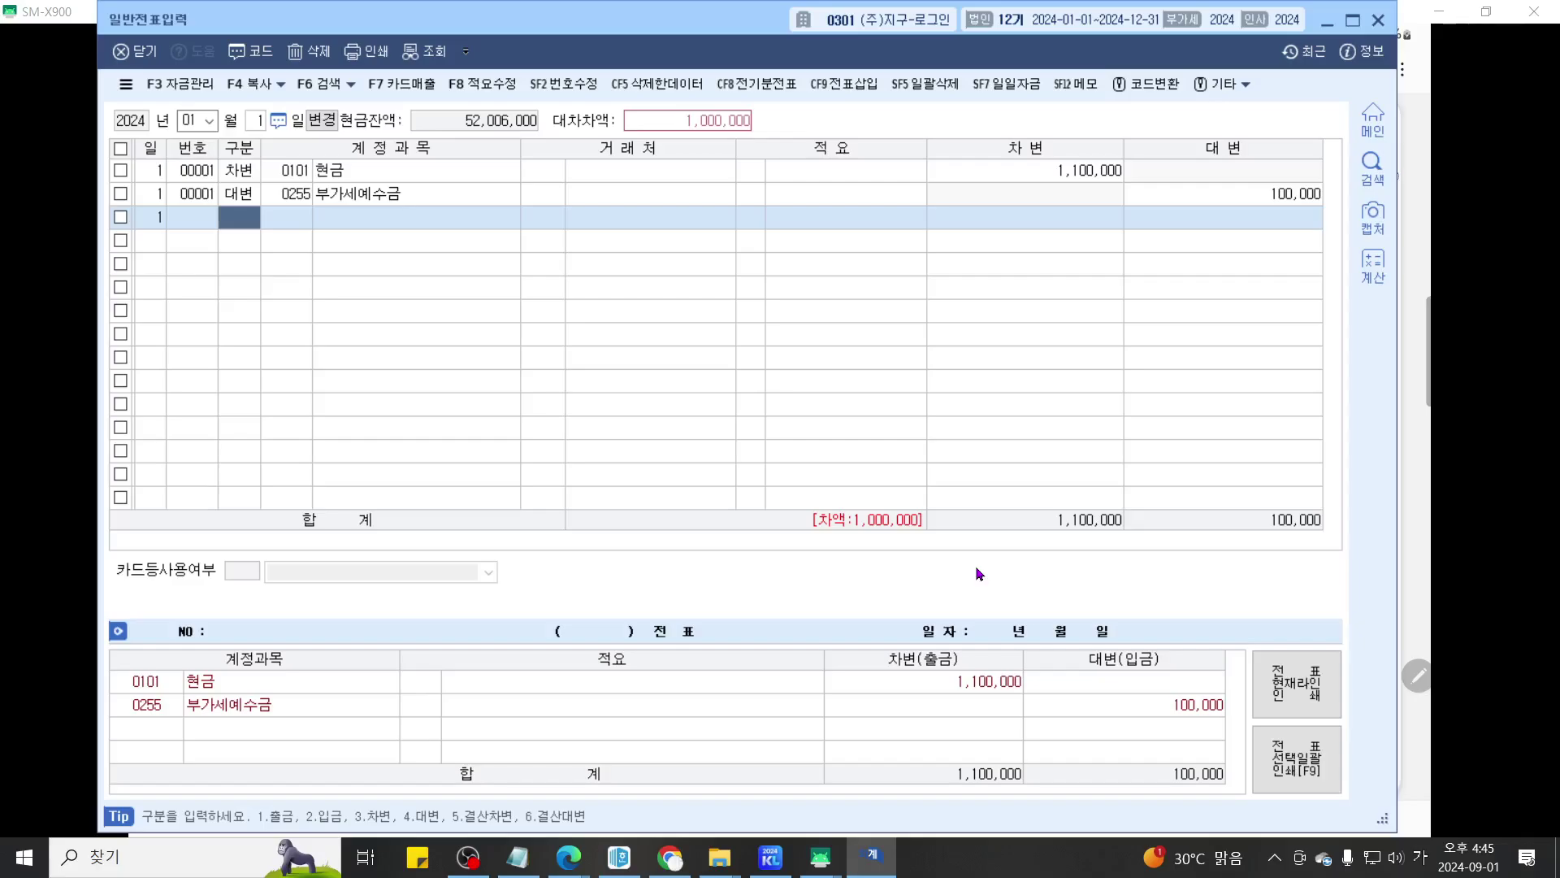
# Step: Add a second credit (대변) line for account 111 대손충당금 with the remaining 1,000,000
pyautogui.write('410')
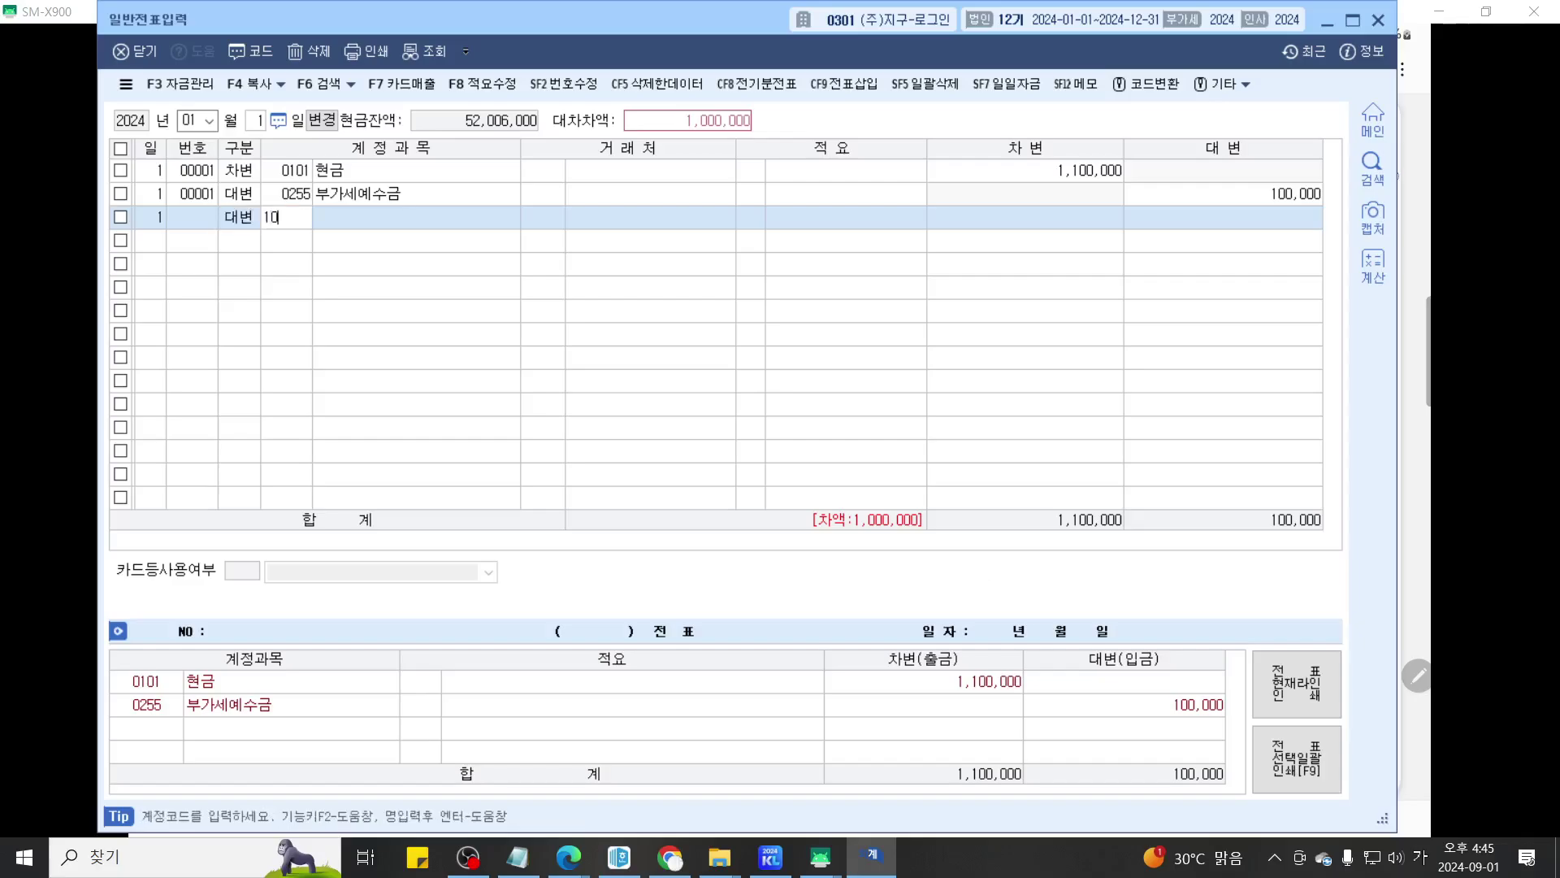
pyautogui.press('BackSpace')
pyautogui.press('BackSpace')
pyautogui.write('111')
pyautogui.press('Return')
# Step: Look up 받을 in the account code search and choose 0111 대손충당금 (받을어음) for the third voucher line
pyautogui.press('Left')
pyautogui.press('Left')
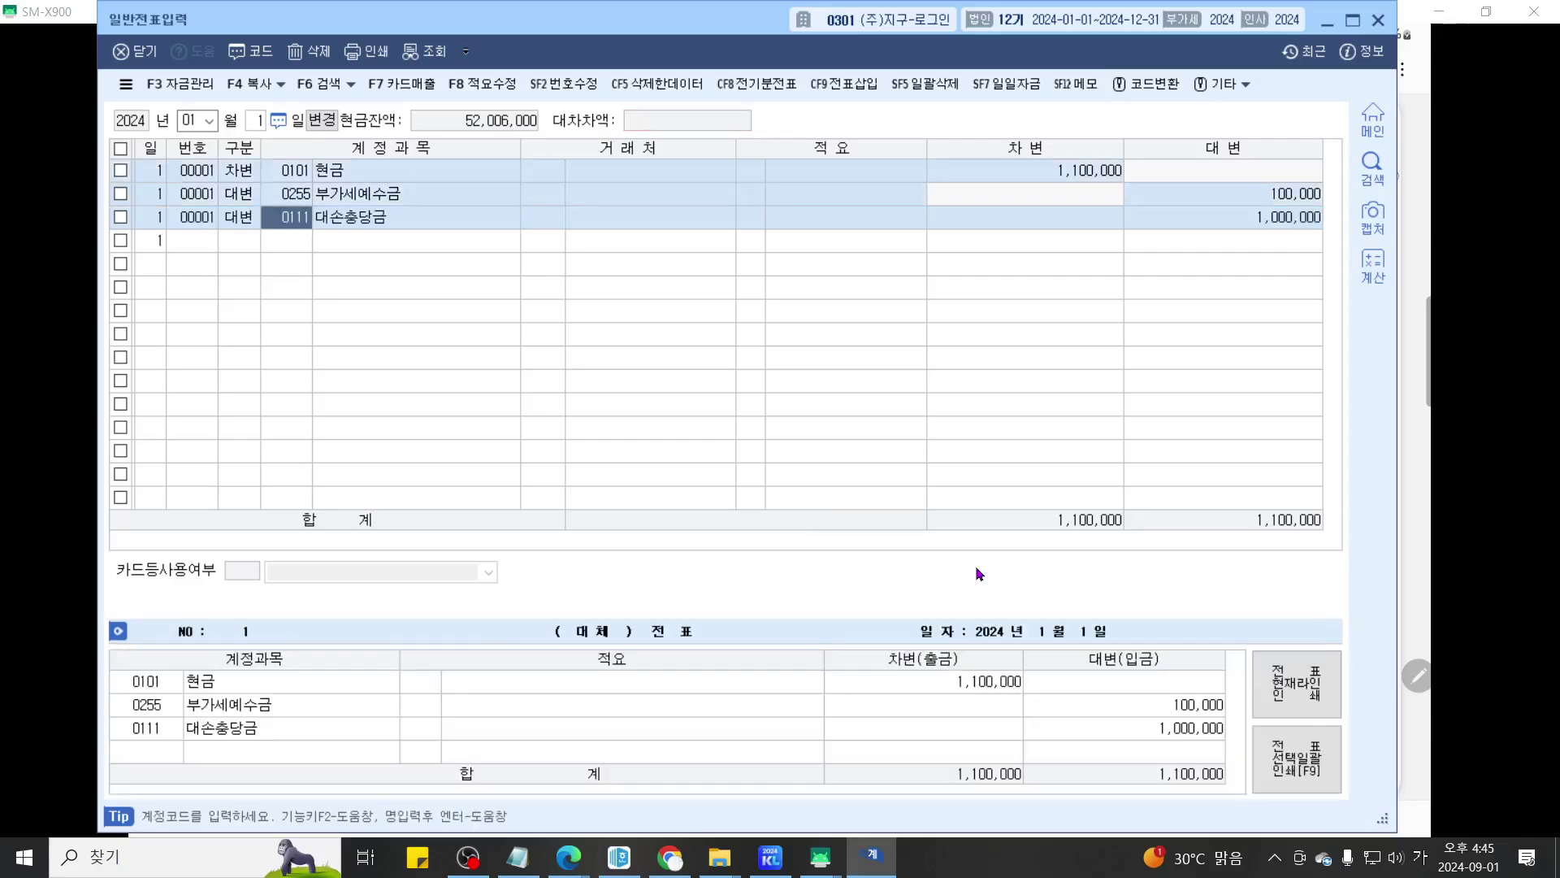
pyautogui.press('Right')
pyautogui.write('받을')
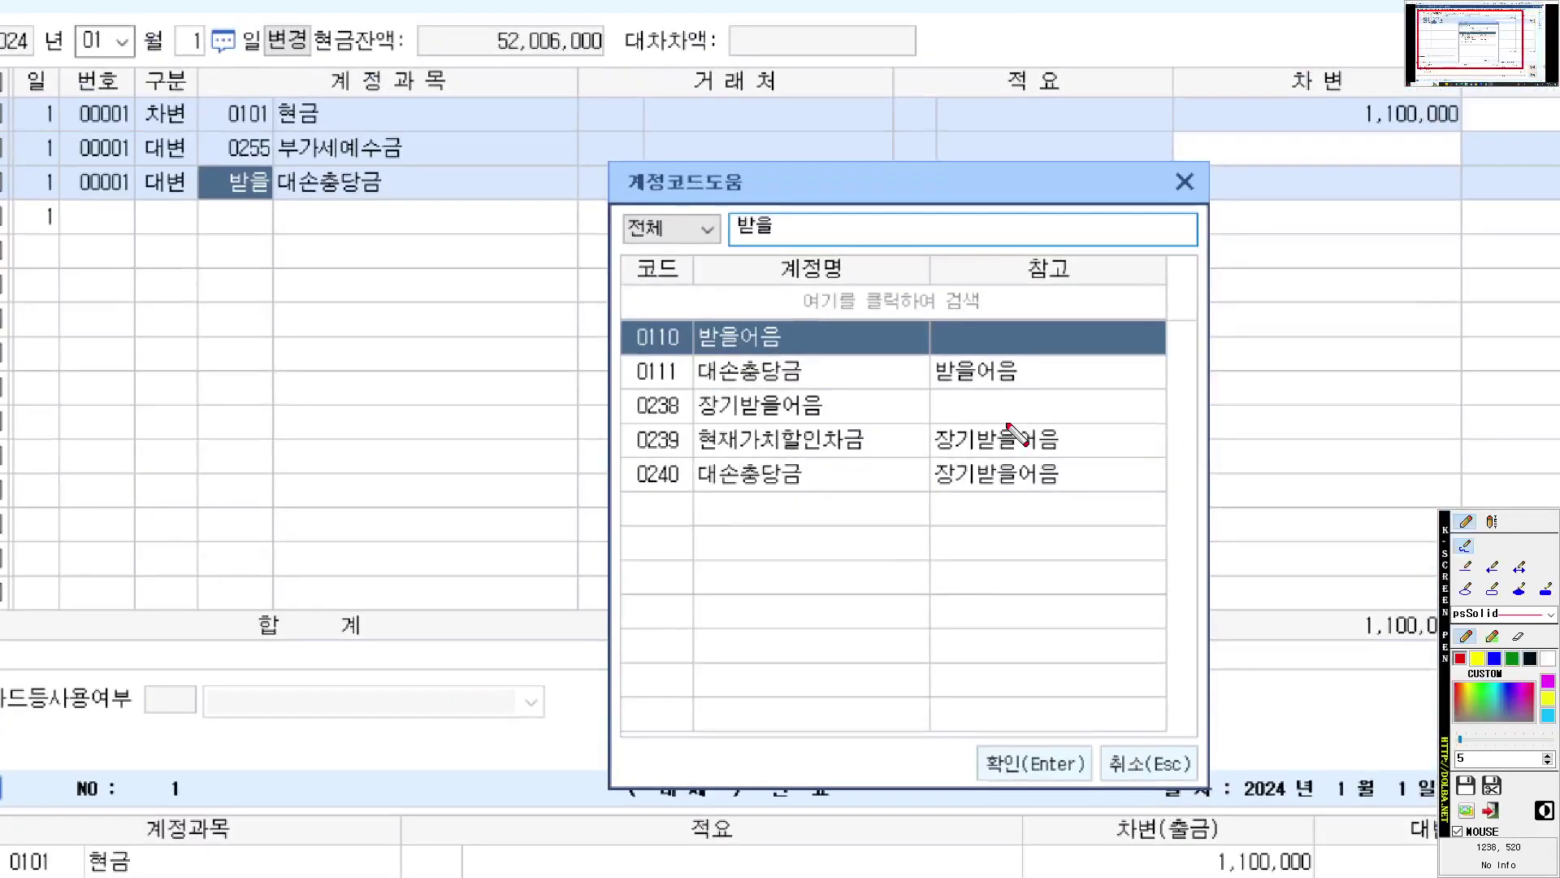
pyautogui.moveTo(569, 360); pyautogui.dragTo(953, 361)
pyautogui.press('Down')
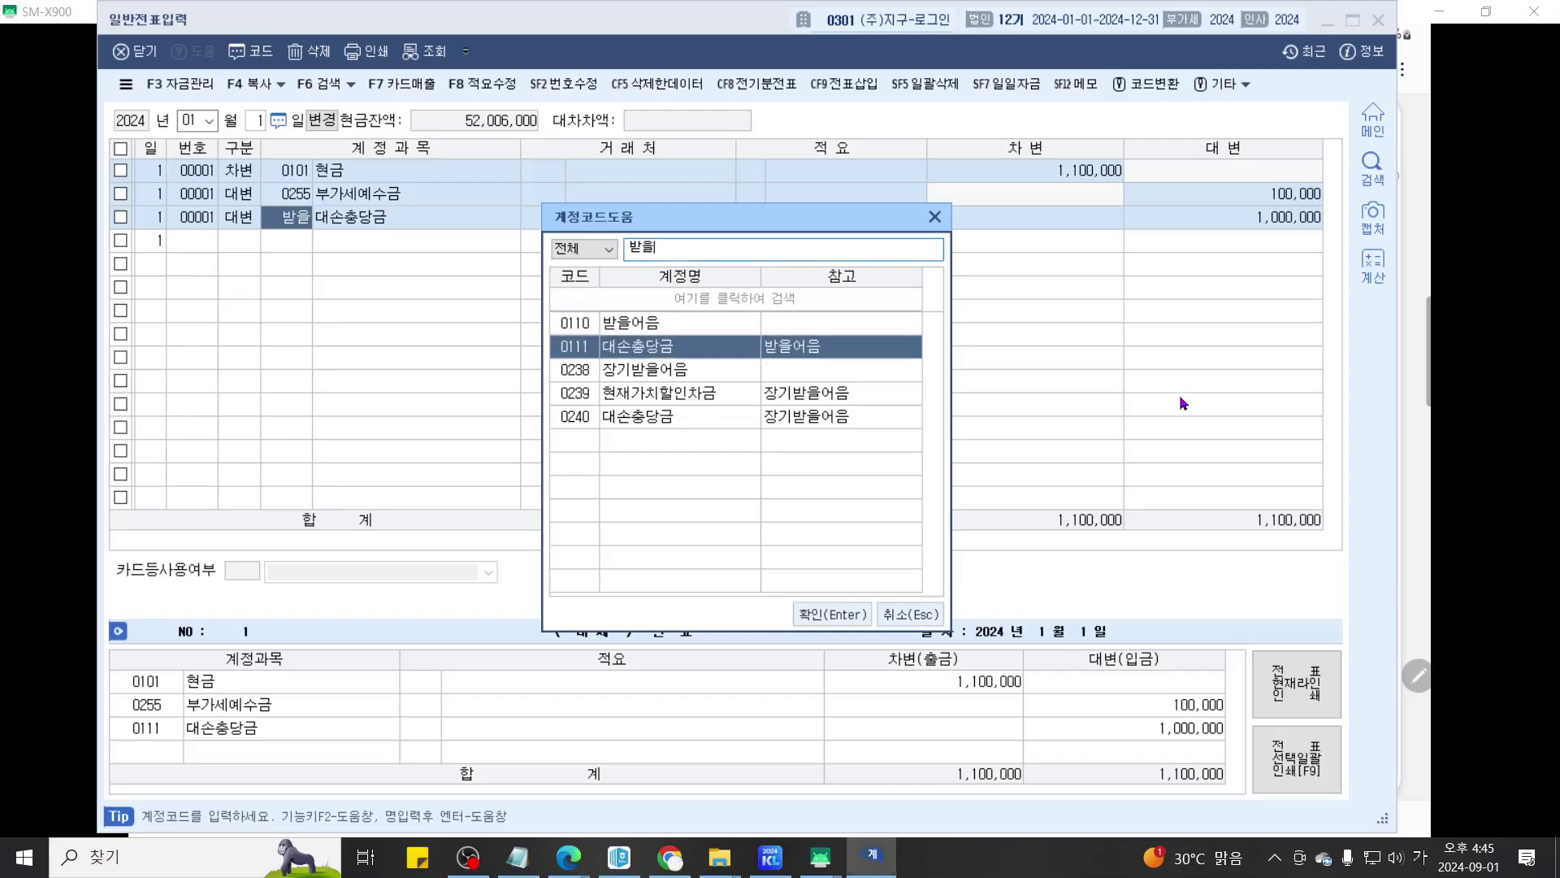
pyautogui.press('Return')
# Step: Draw a short vertical annotation line over the empty rows of the magnified voucher grid
pyautogui.hotkey('ctrl', '`')
pyautogui.scroll(3, 1019, 353)
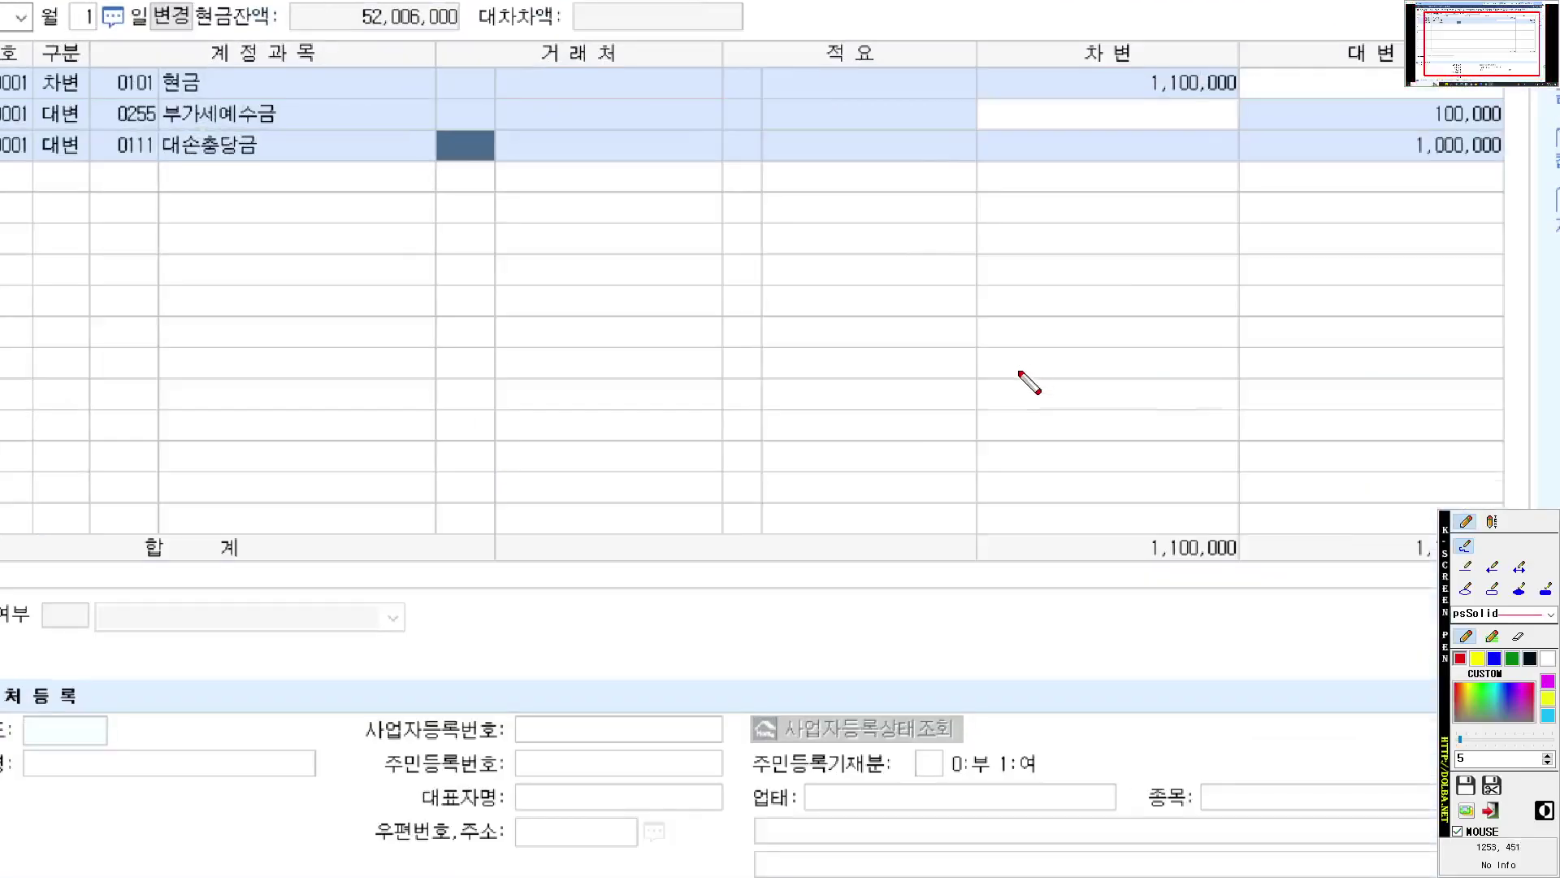
pyautogui.moveTo(1020, 369); pyautogui.dragTo(1018, 436)
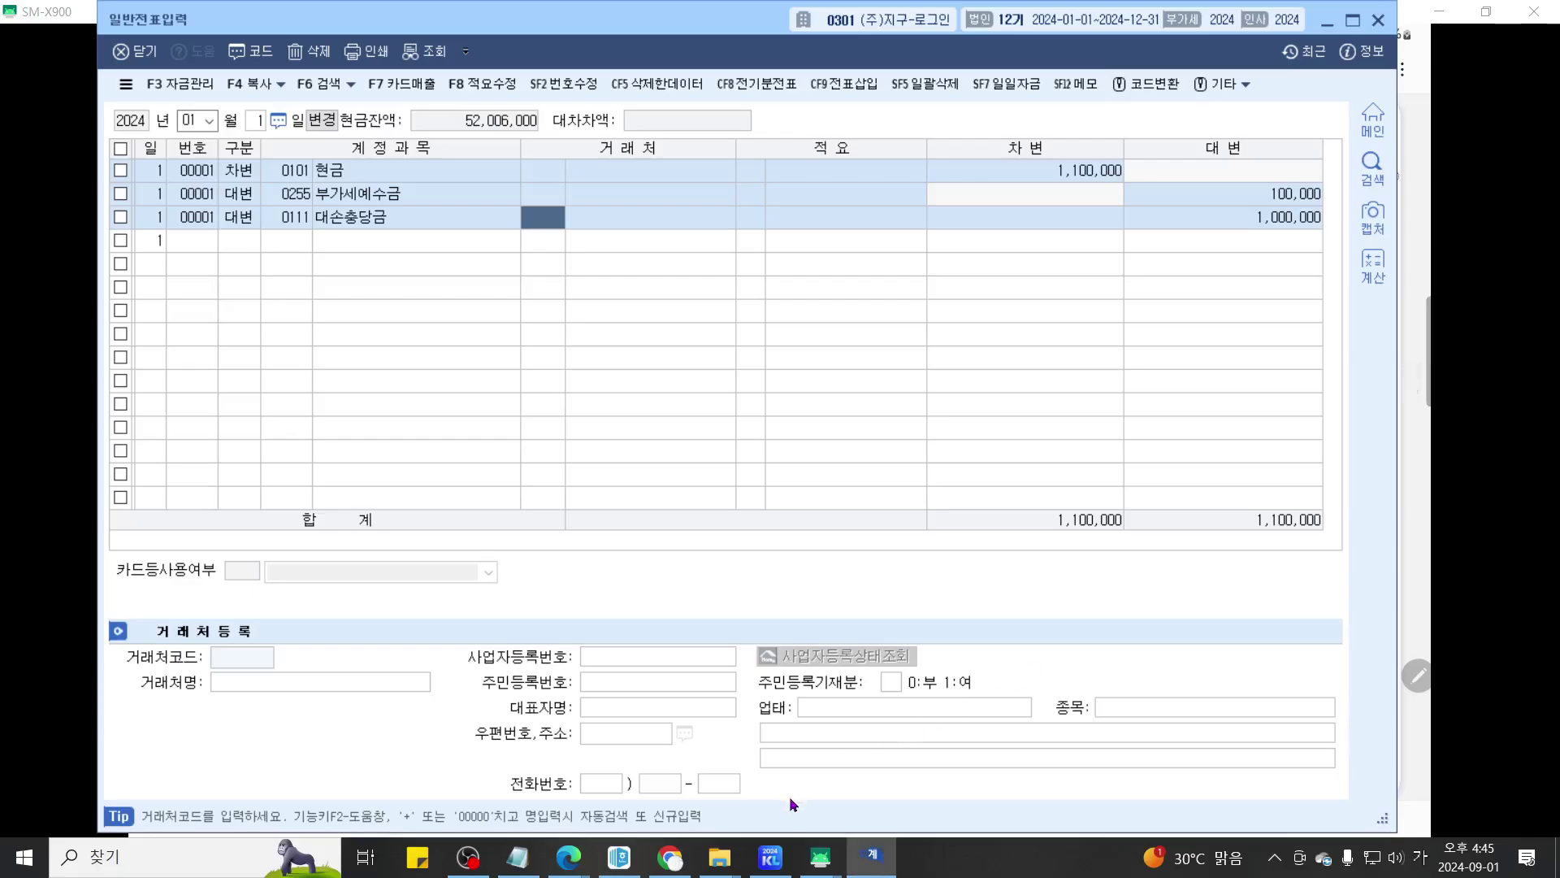
# Step: Switch to the problem document and highlight 4월 3일, 외상매출금 6,600,000원, 소멸시효가 완성 and 대손세액공제신청 in problem [11]
pyautogui.click(820, 857)
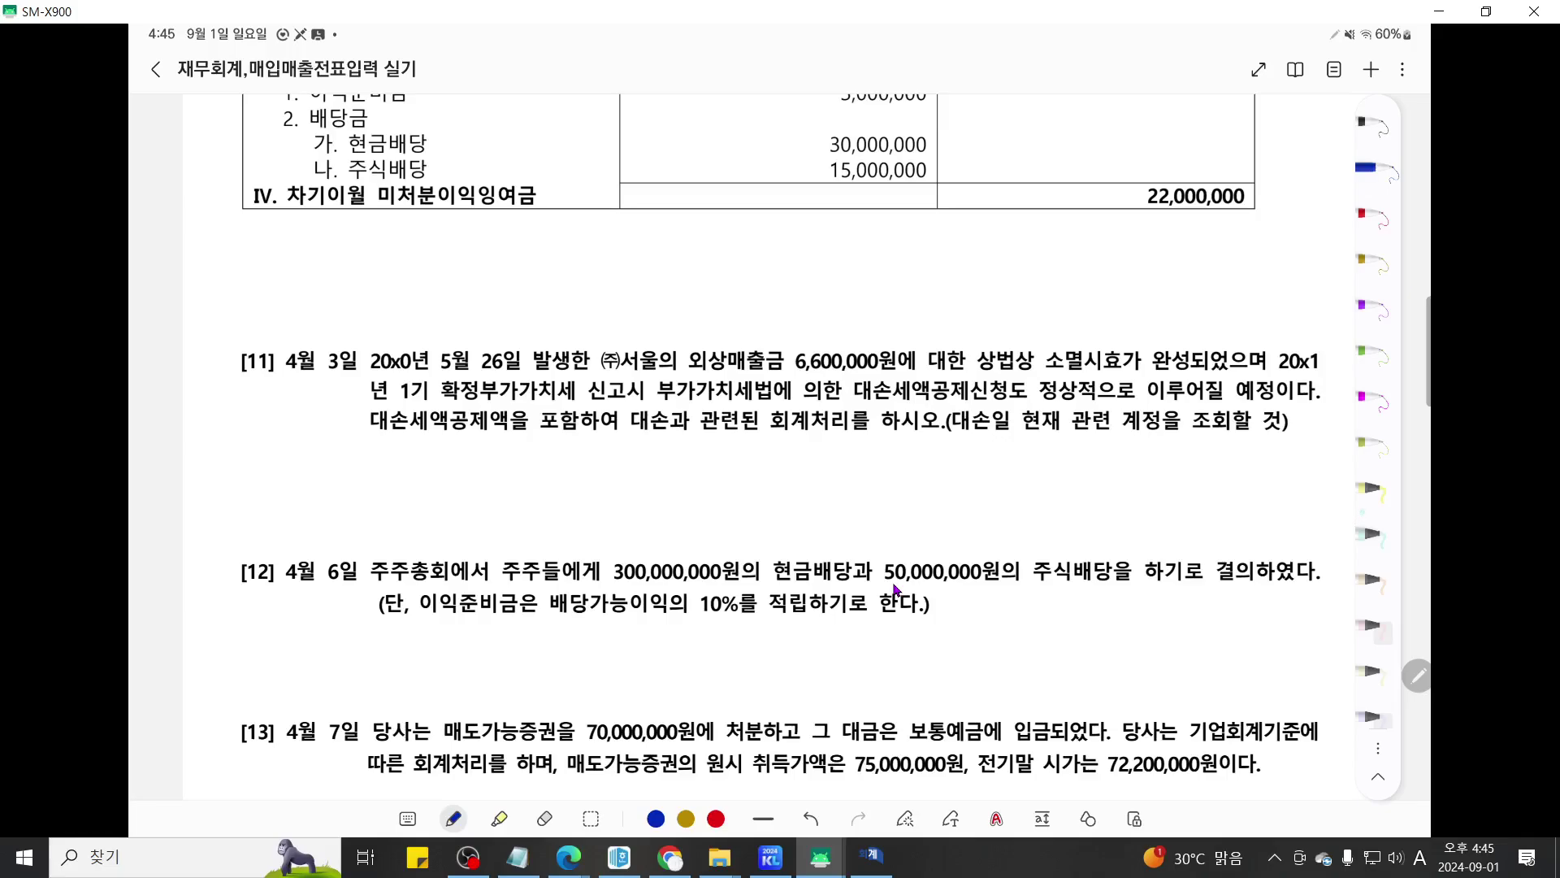
pyautogui.click(1371, 491)
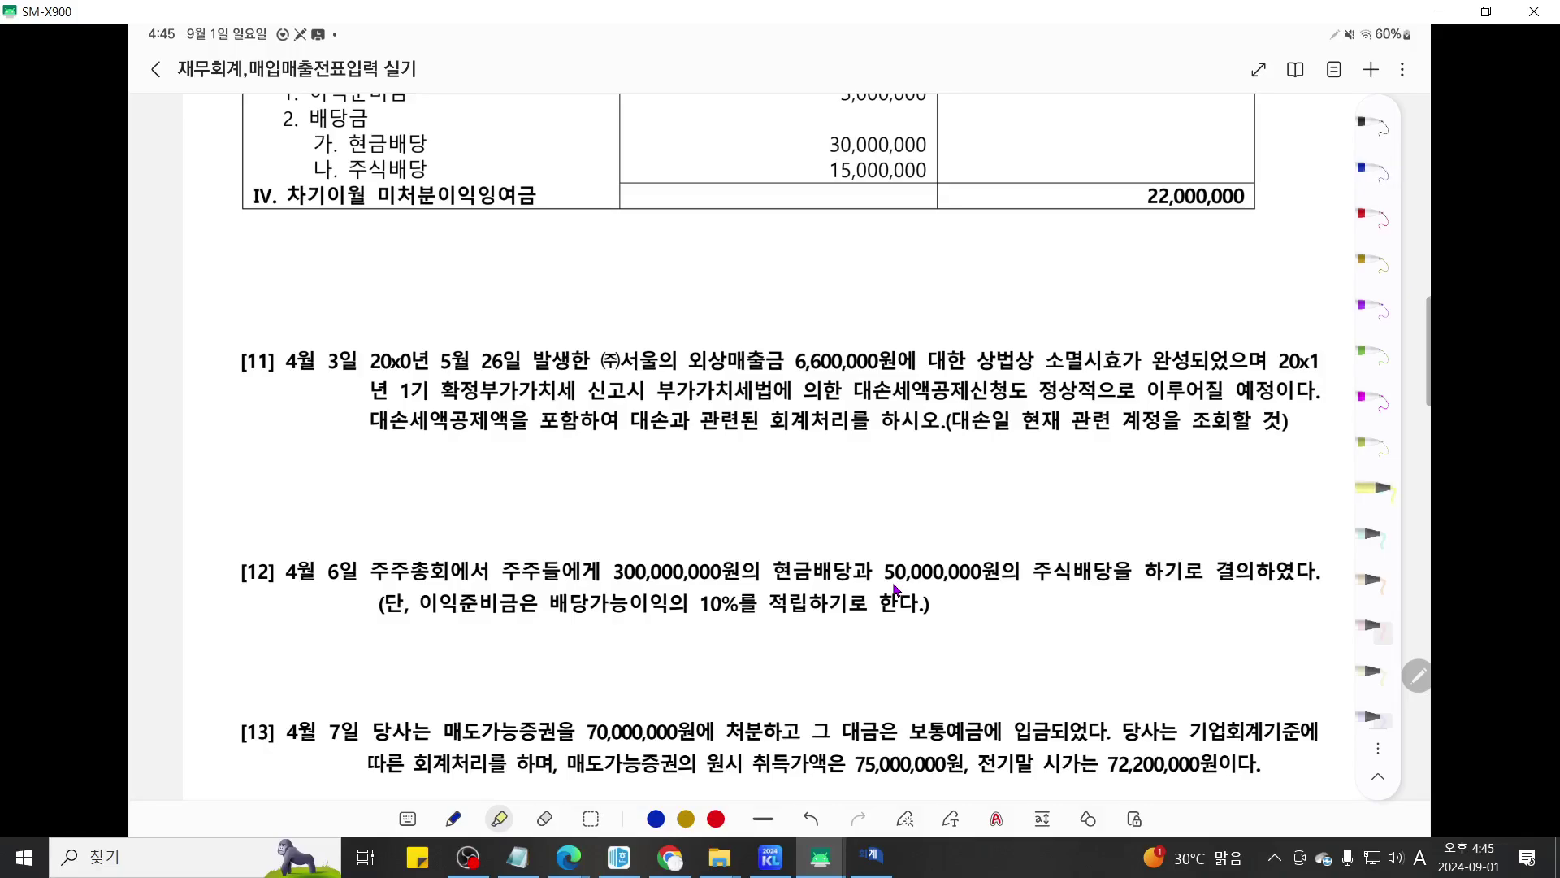
pyautogui.moveTo(288, 362); pyautogui.dragTo(344, 361)
pyautogui.moveTo(693, 362); pyautogui.dragTo(893, 362)
pyautogui.moveTo(1045, 363); pyautogui.dragTo(1191, 363)
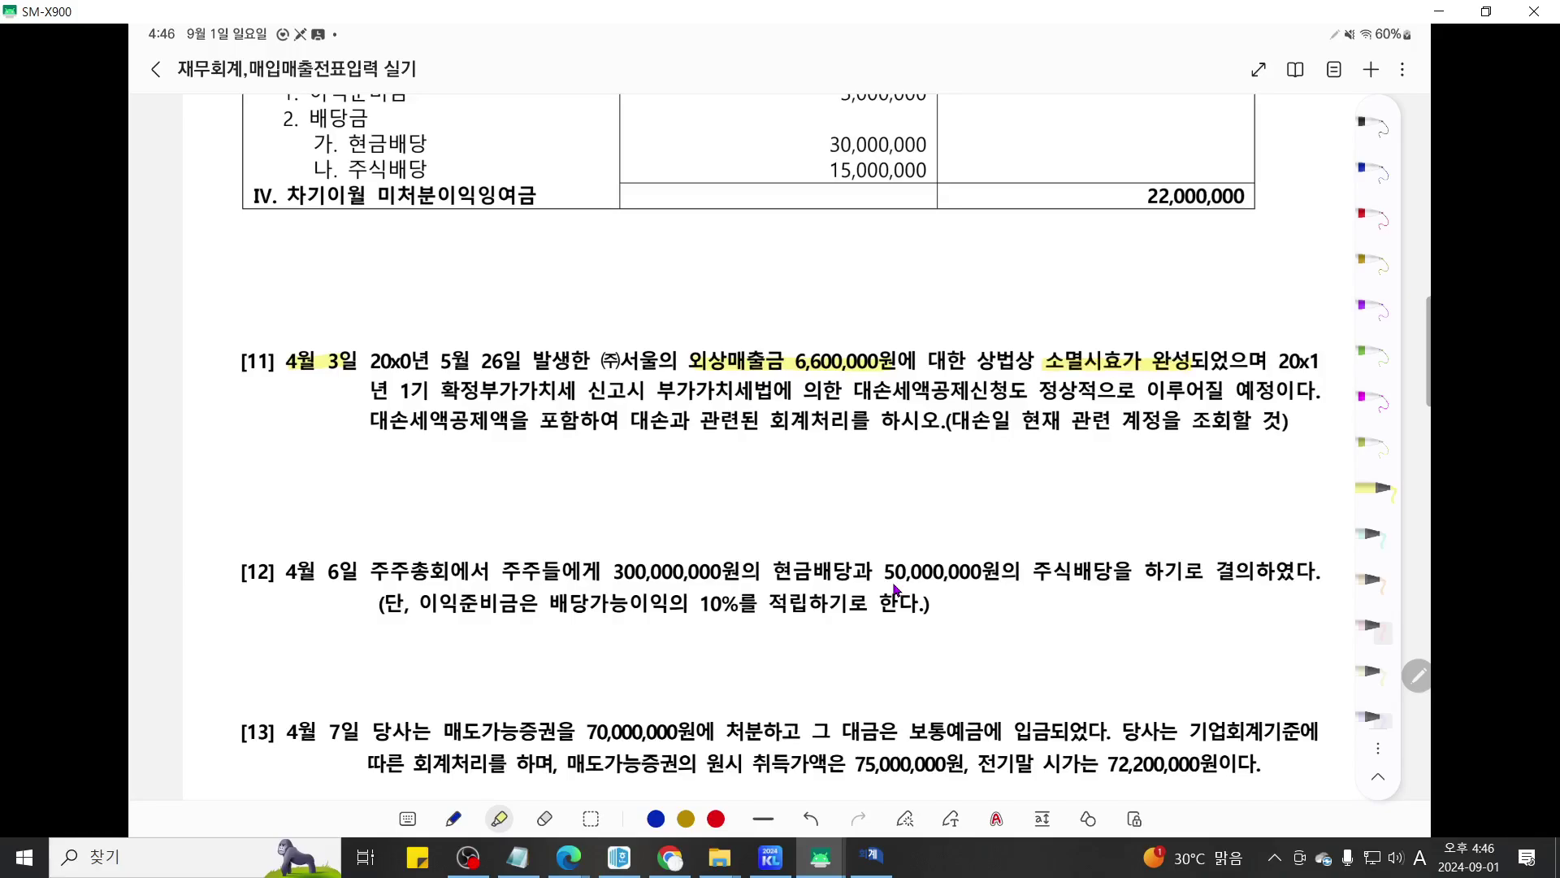
pyautogui.moveTo(853, 393); pyautogui.dragTo(997, 392)
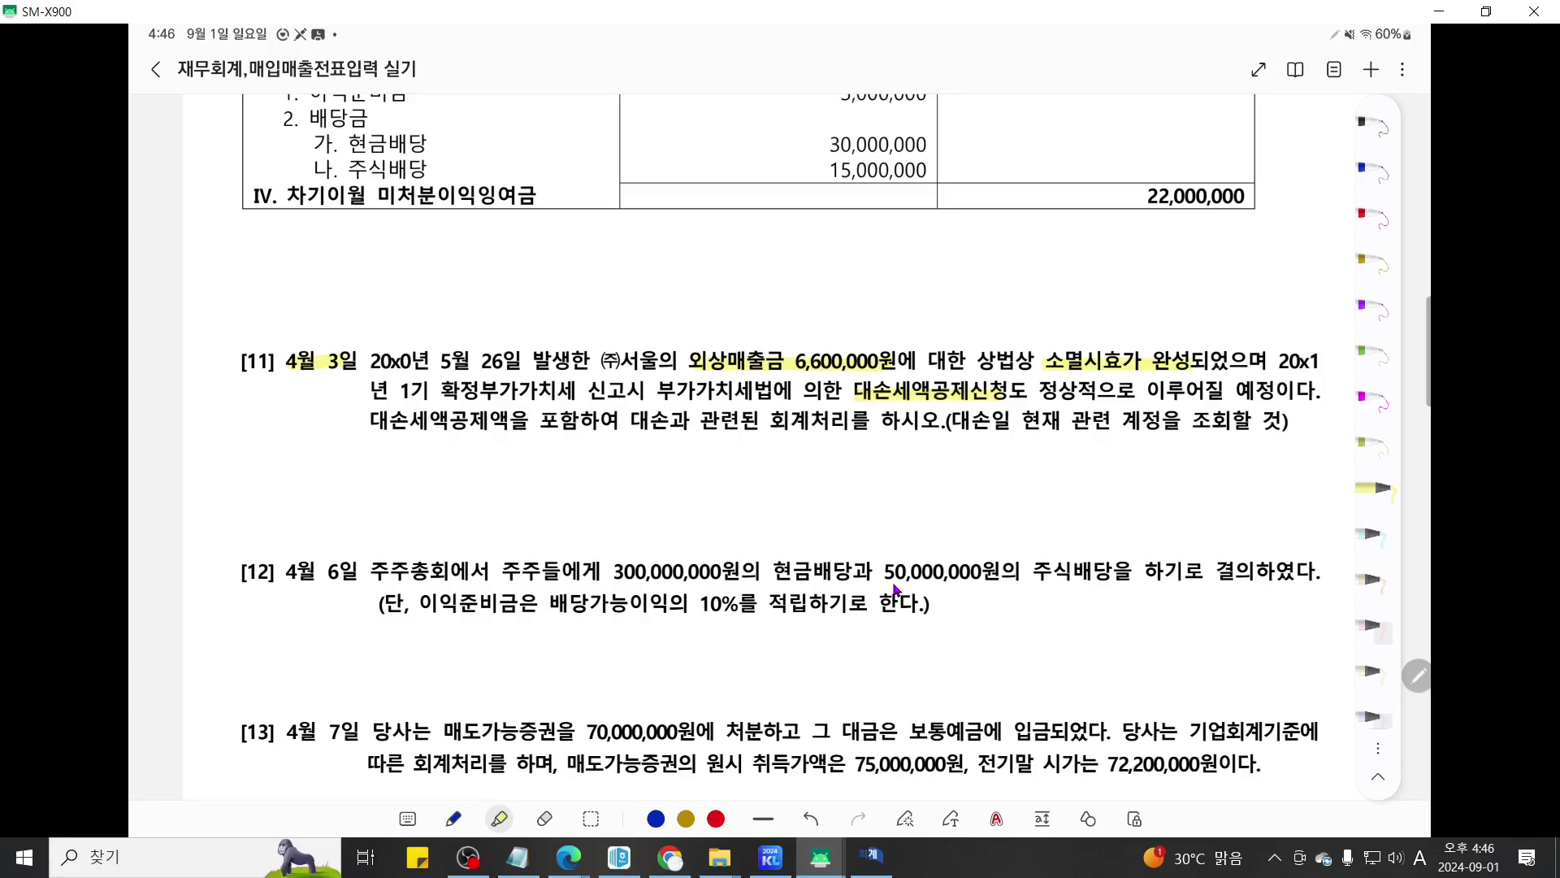
# Step: Handwrite a journal entry in black under problem [11] with debit 부가세예수금 600,000 and credit 외상매출금 6,600,000, divided by a vertical line
pyautogui.click(1369, 167)
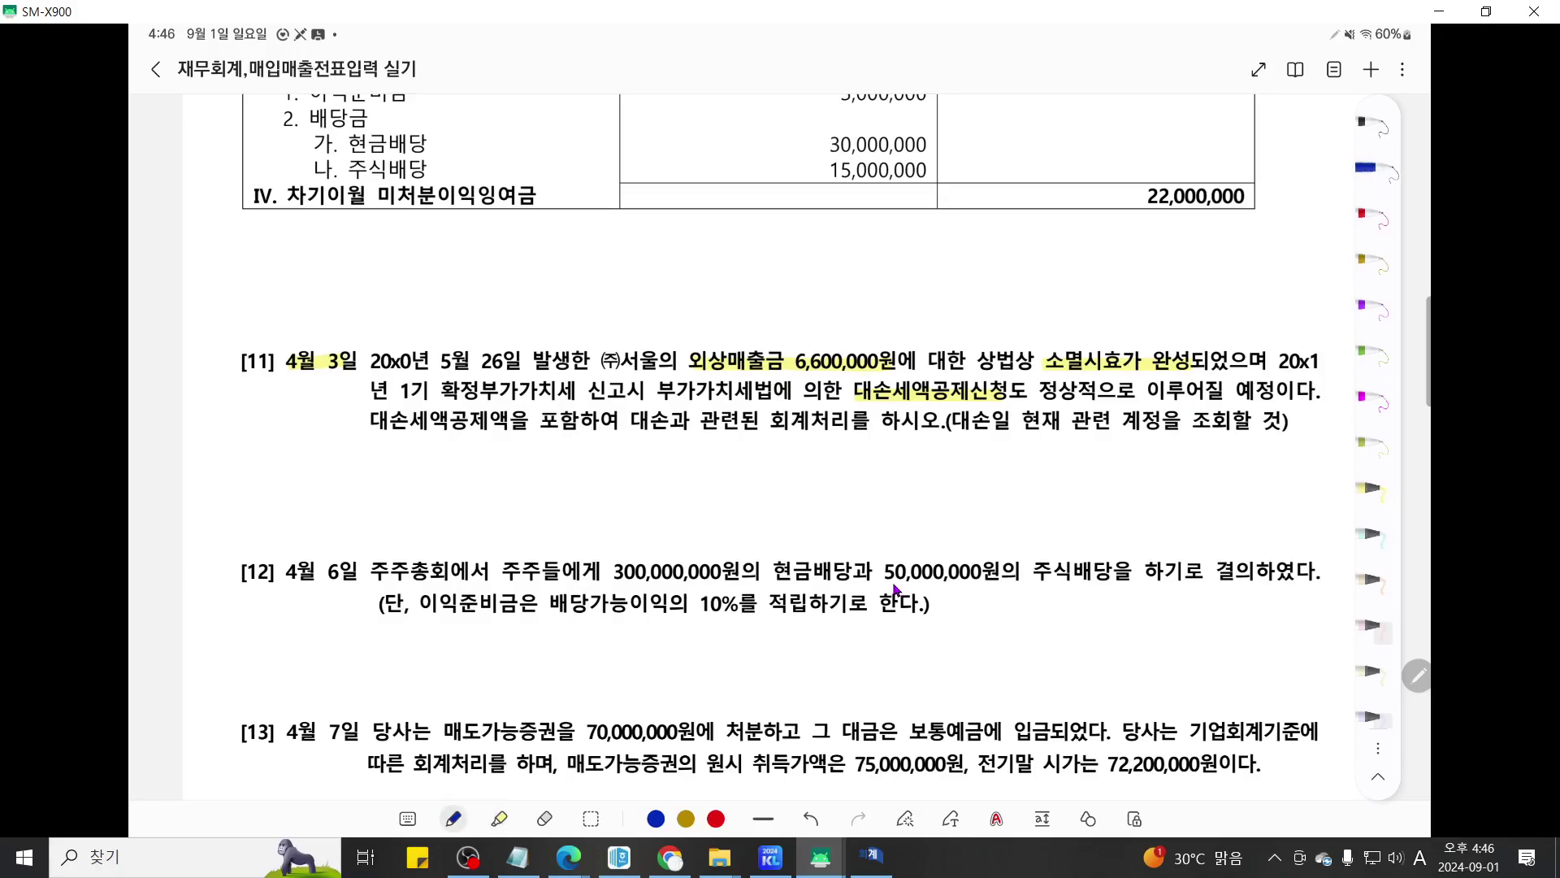
pyautogui.click(1368, 122)
pyautogui.click(767, 447)
pyautogui.moveTo(767, 447)
pyautogui.mouseDown()
pyautogui.moveTo(767, 494)
pyautogui.moveTo(801, 479)
pyautogui.mouseUp()
pyautogui.moveTo(805, 455)
pyautogui.mouseDown()
pyautogui.moveTo(800, 486)
pyautogui.moveTo(849, 483)
pyautogui.mouseUp()
pyautogui.moveTo(855, 459); pyautogui.dragTo(871, 470)
pyautogui.moveTo(857, 474); pyautogui.dragTo(897, 463)
pyautogui.moveTo(880, 469); pyautogui.dragTo(911, 482)
pyautogui.moveTo(924, 475); pyautogui.dragTo(944, 477)
pyautogui.moveTo(954, 471); pyautogui.dragTo(1001, 476)
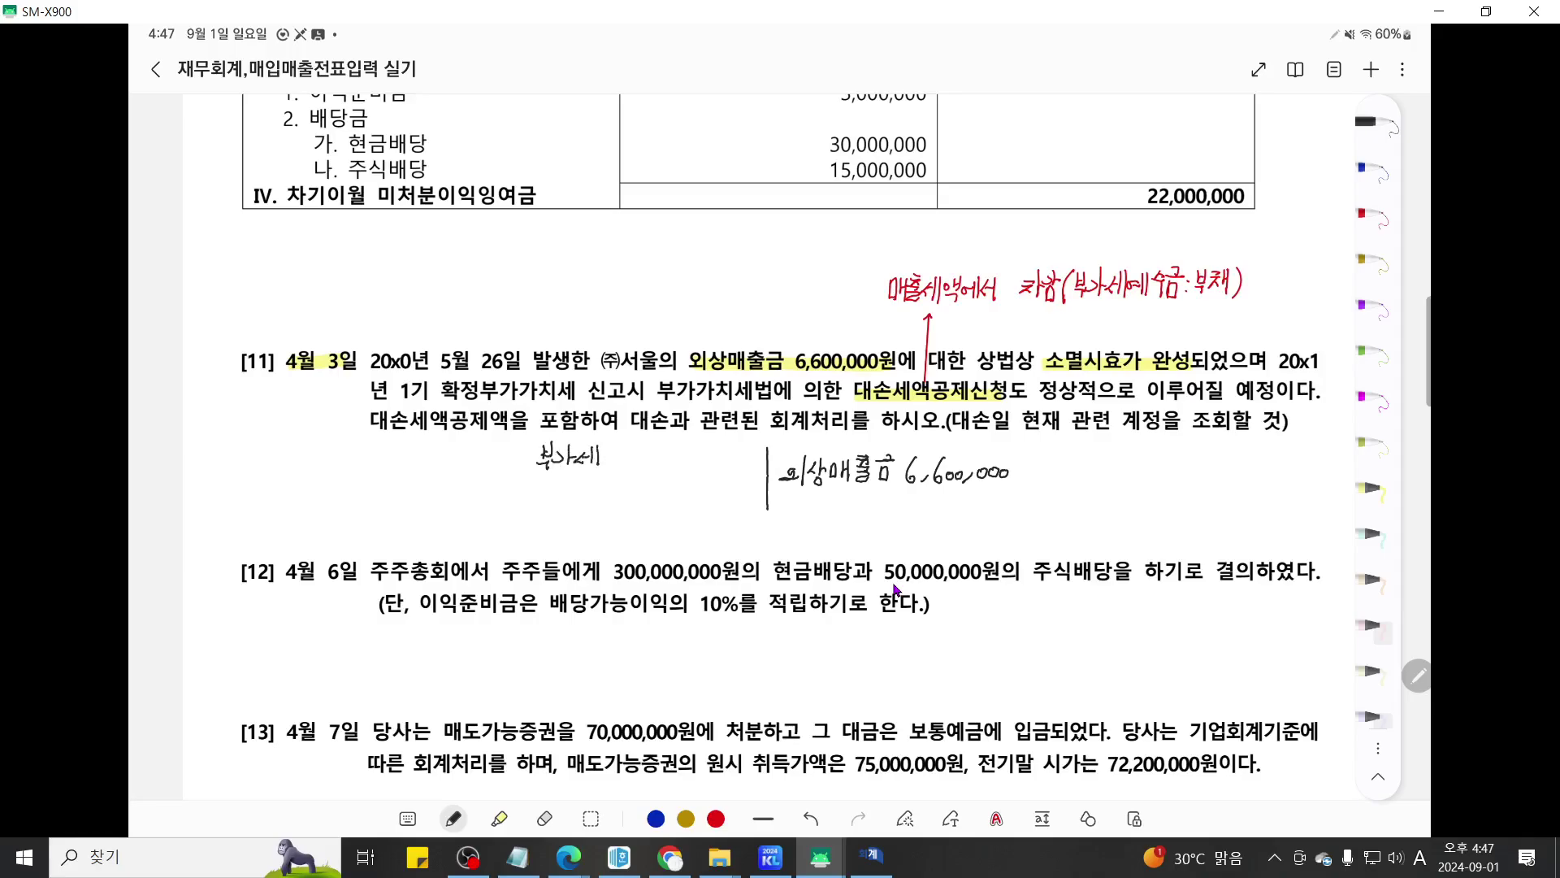
pyautogui.moveTo(627, 451)
pyautogui.mouseDown()
pyautogui.moveTo(661, 448)
pyautogui.moveTo(655, 466)
pyautogui.moveTo(749, 457)
pyautogui.mouseUp()
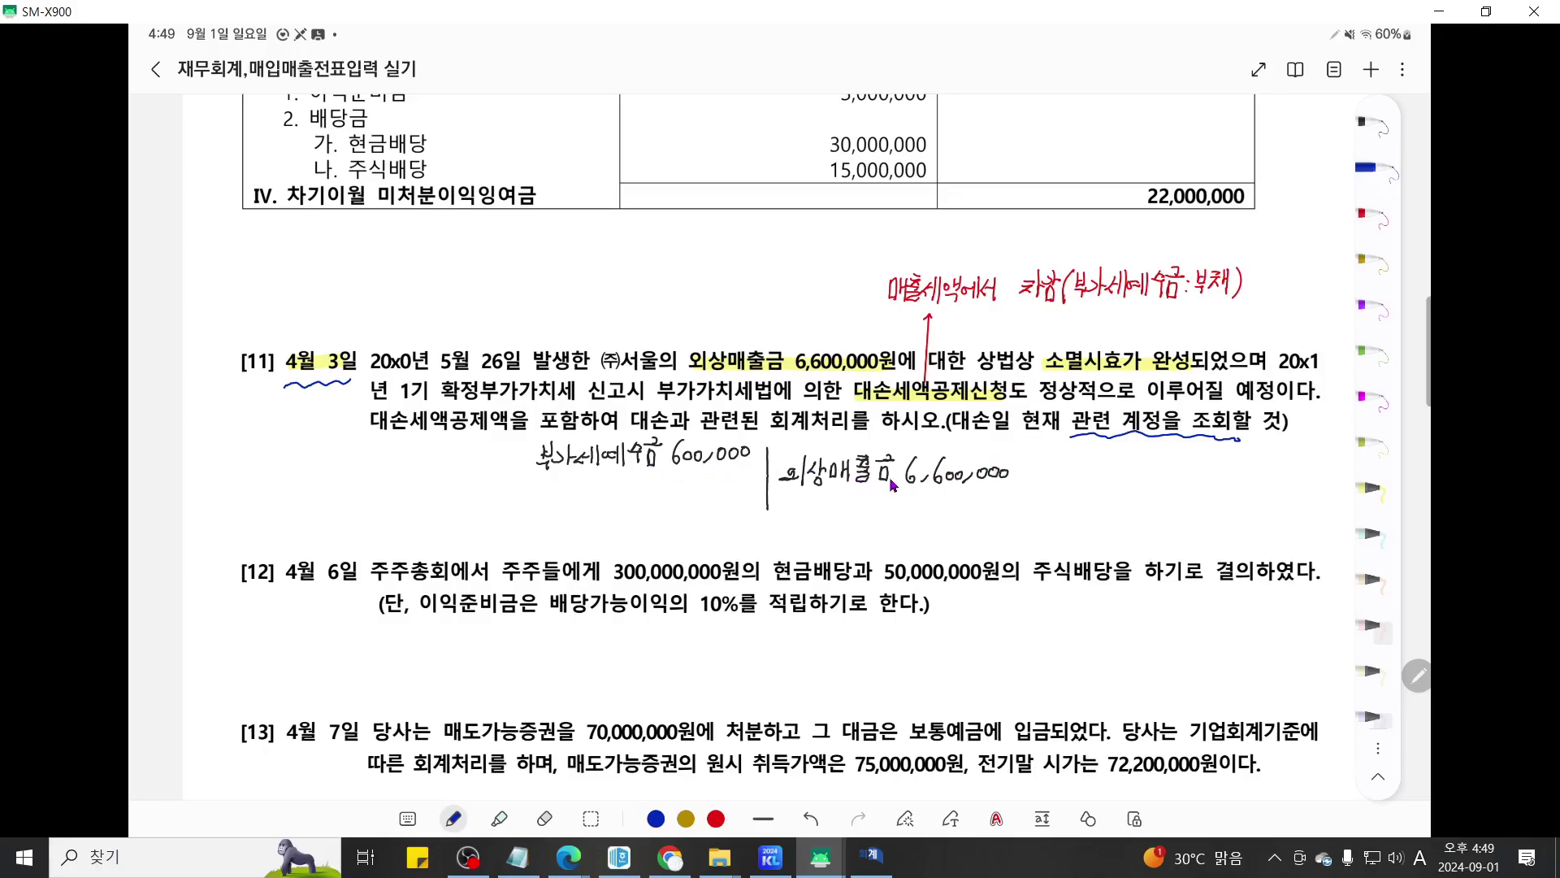
# Step: Switch to the KcLep main menu and open the trial balance (합계잔액시산표) as of April 3
pyautogui.click(772, 858)
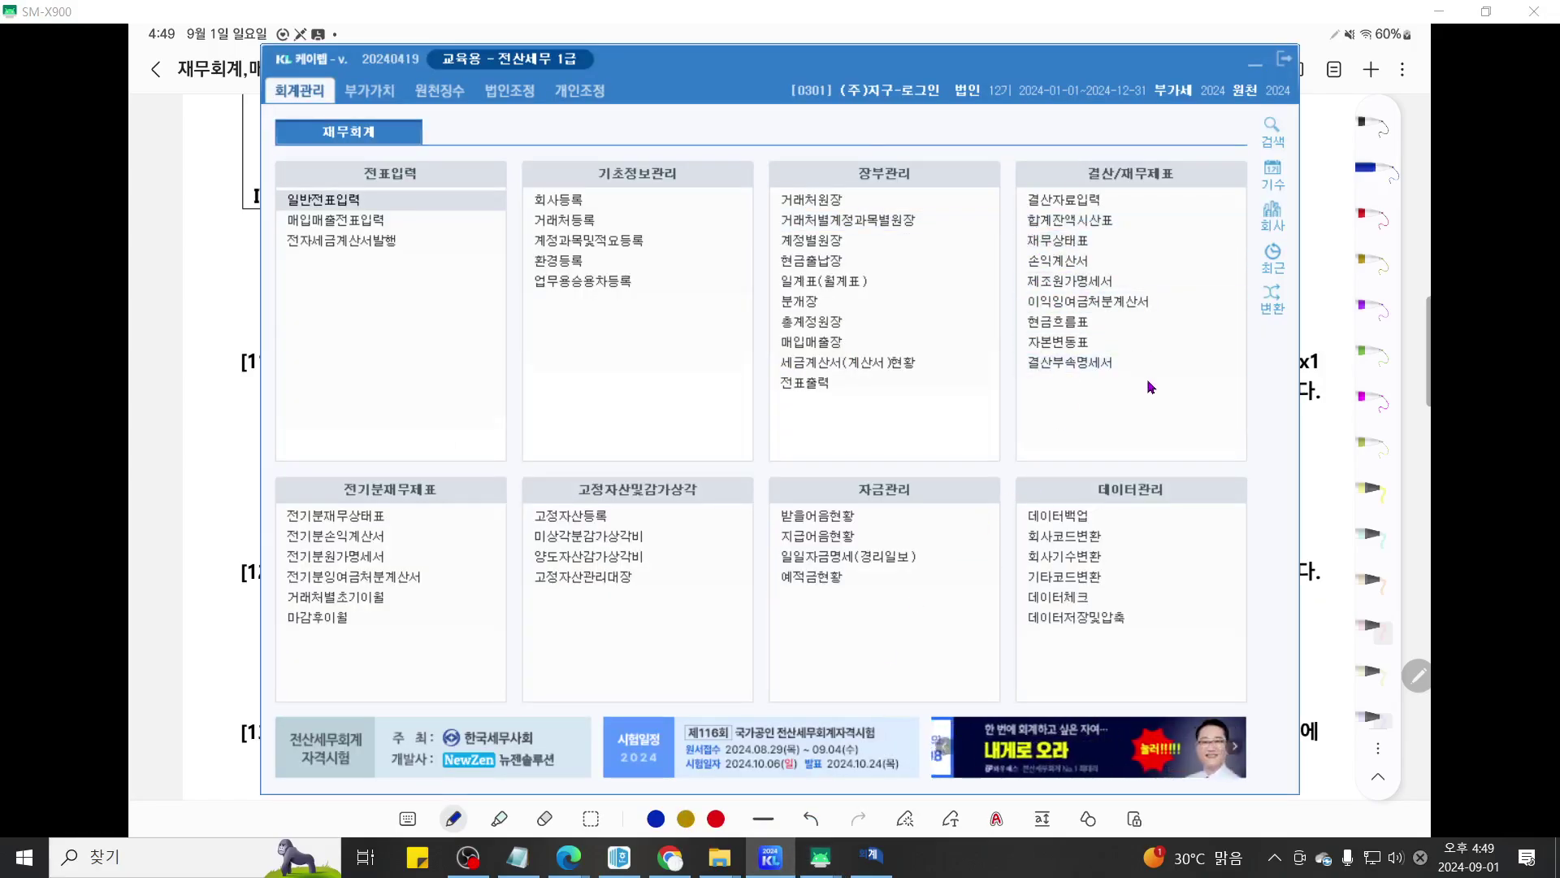
pyautogui.hotkey('ctrl', '2')
pyautogui.scroll(3, 1175, 468)
pyautogui.moveTo(1171, 574)
pyautogui.mouseDown()
pyautogui.moveTo(911, 106)
pyautogui.moveTo(1050, 601)
pyautogui.mouseUp()
pyautogui.press('Escape')
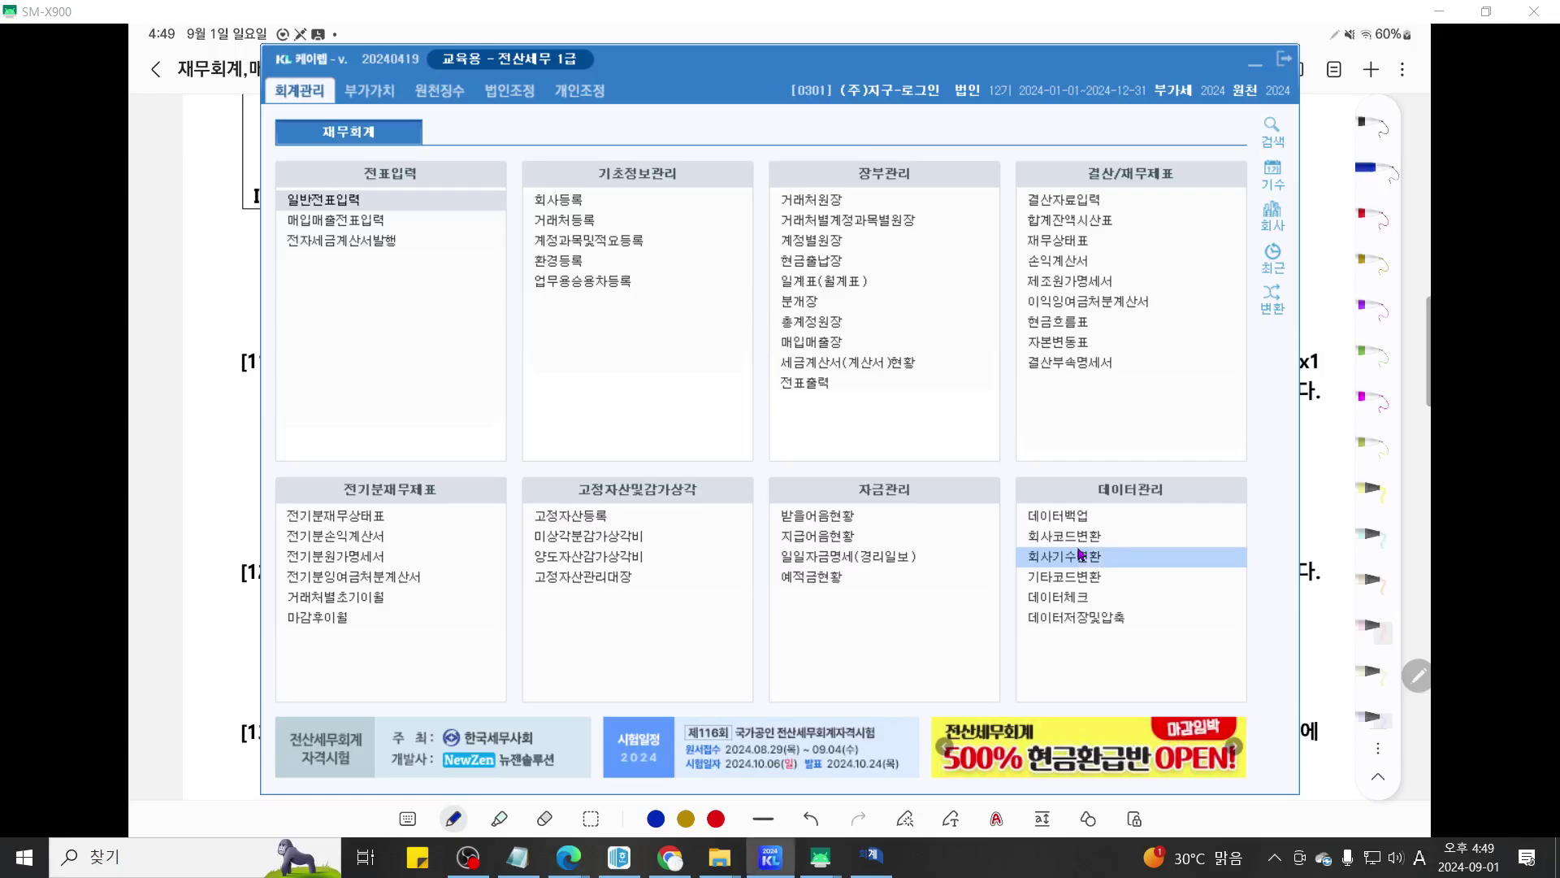
pyautogui.click(1051, 224)
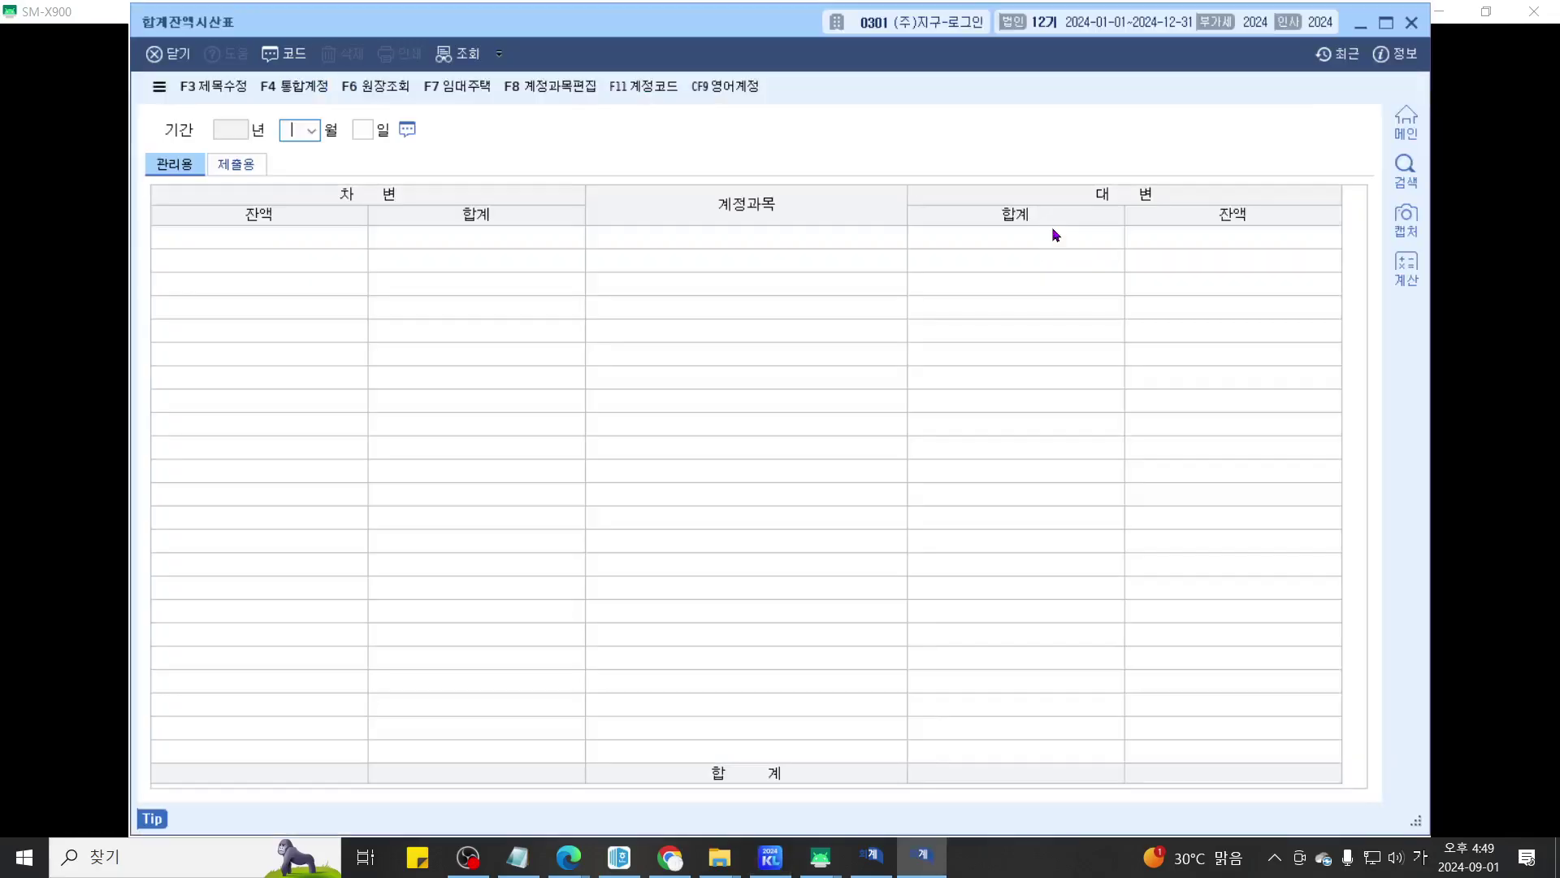
pyautogui.write('4')
pyautogui.press('Return')
pyautogui.write('3')
pyautogui.press('Return')
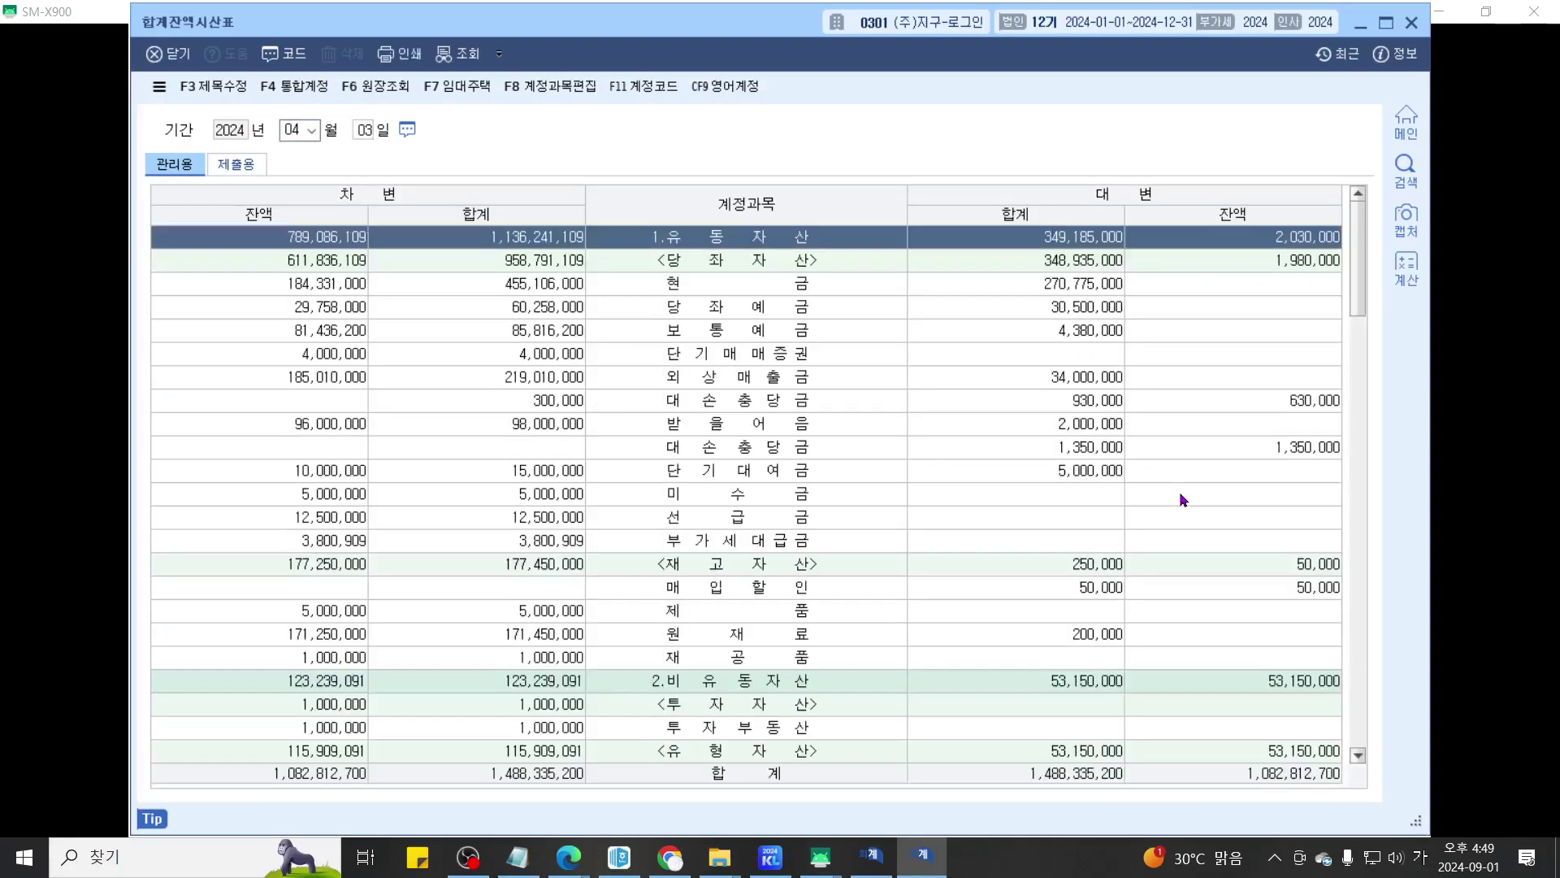
# Step: Magnify the trial balance and underline in red the 630,000 credit balance of 대손충당금 below 외상매출금
pyautogui.middleClick(1180, 494)
pyautogui.scroll(5, 1180, 492)
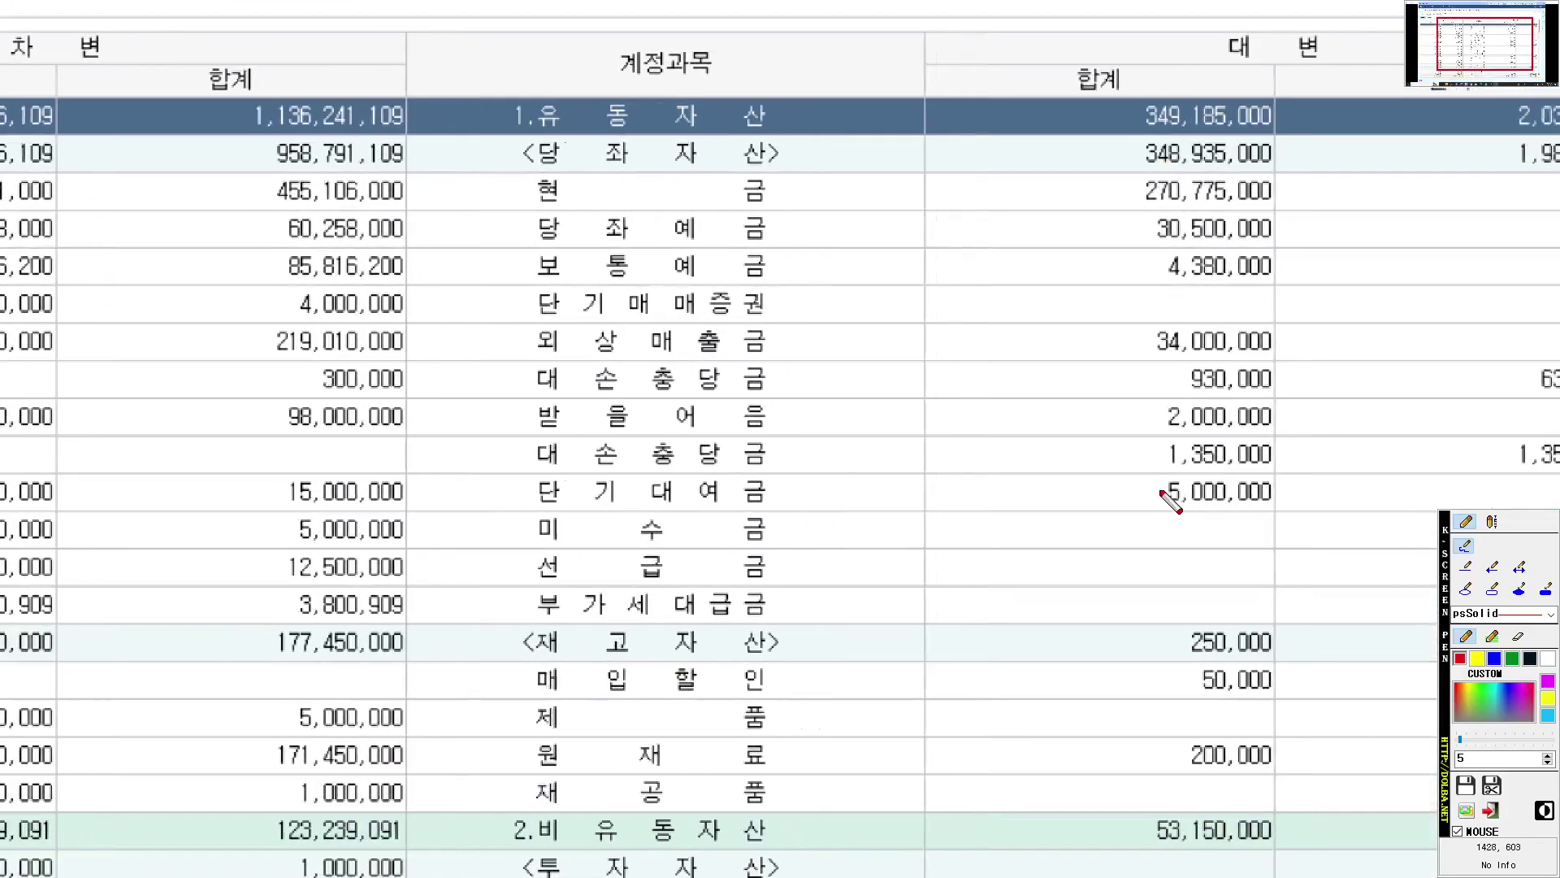
pyautogui.moveTo(1170, 500); pyautogui.dragTo(1125, 505)
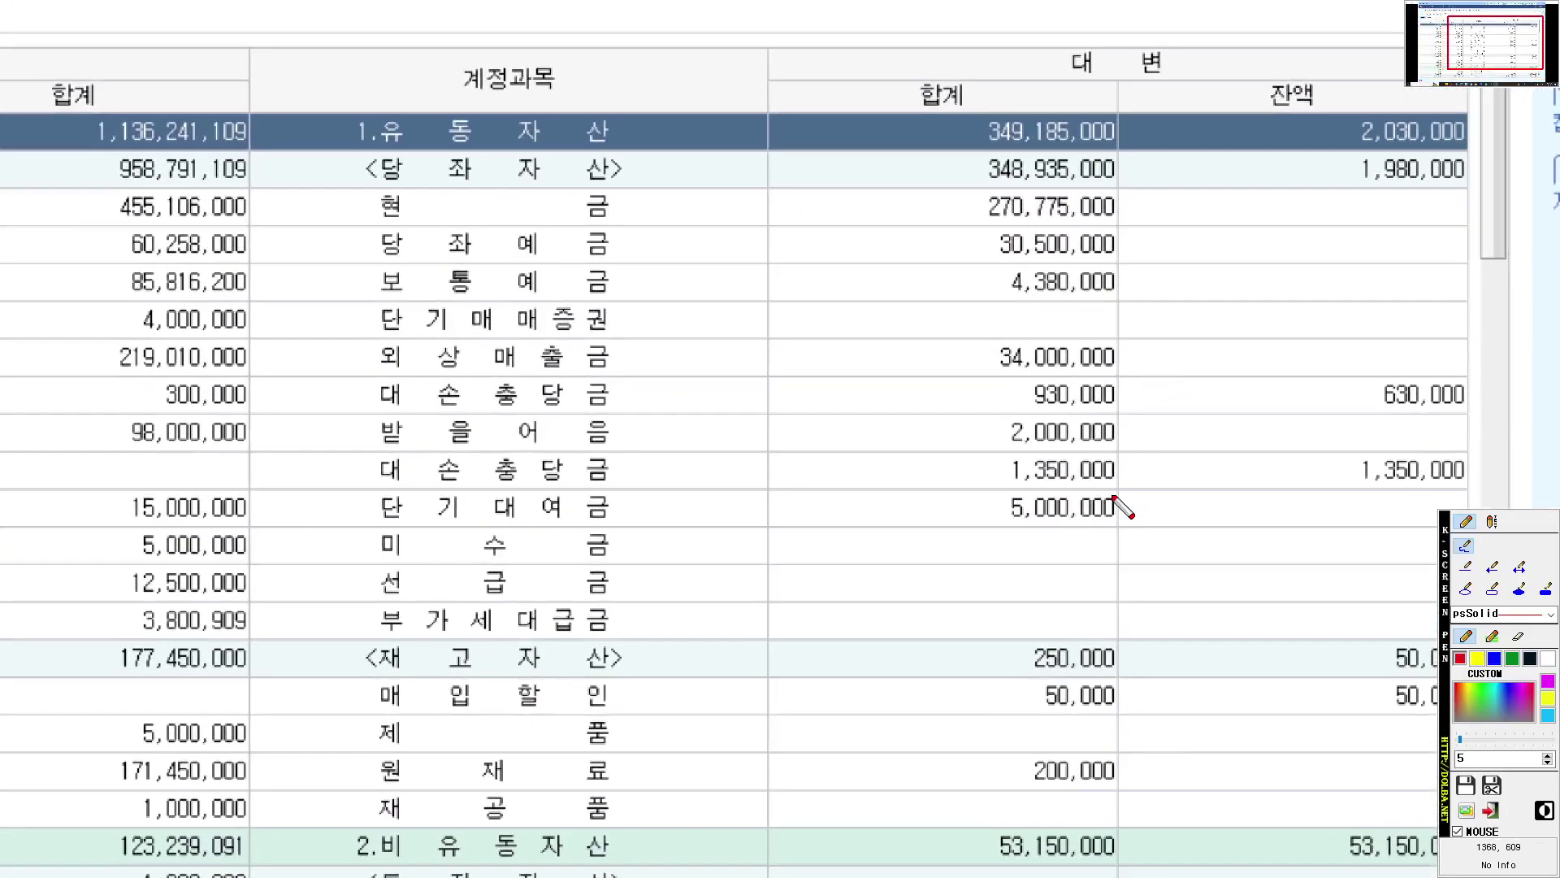
pyautogui.moveTo(1272, 412); pyautogui.dragTo(1467, 413)
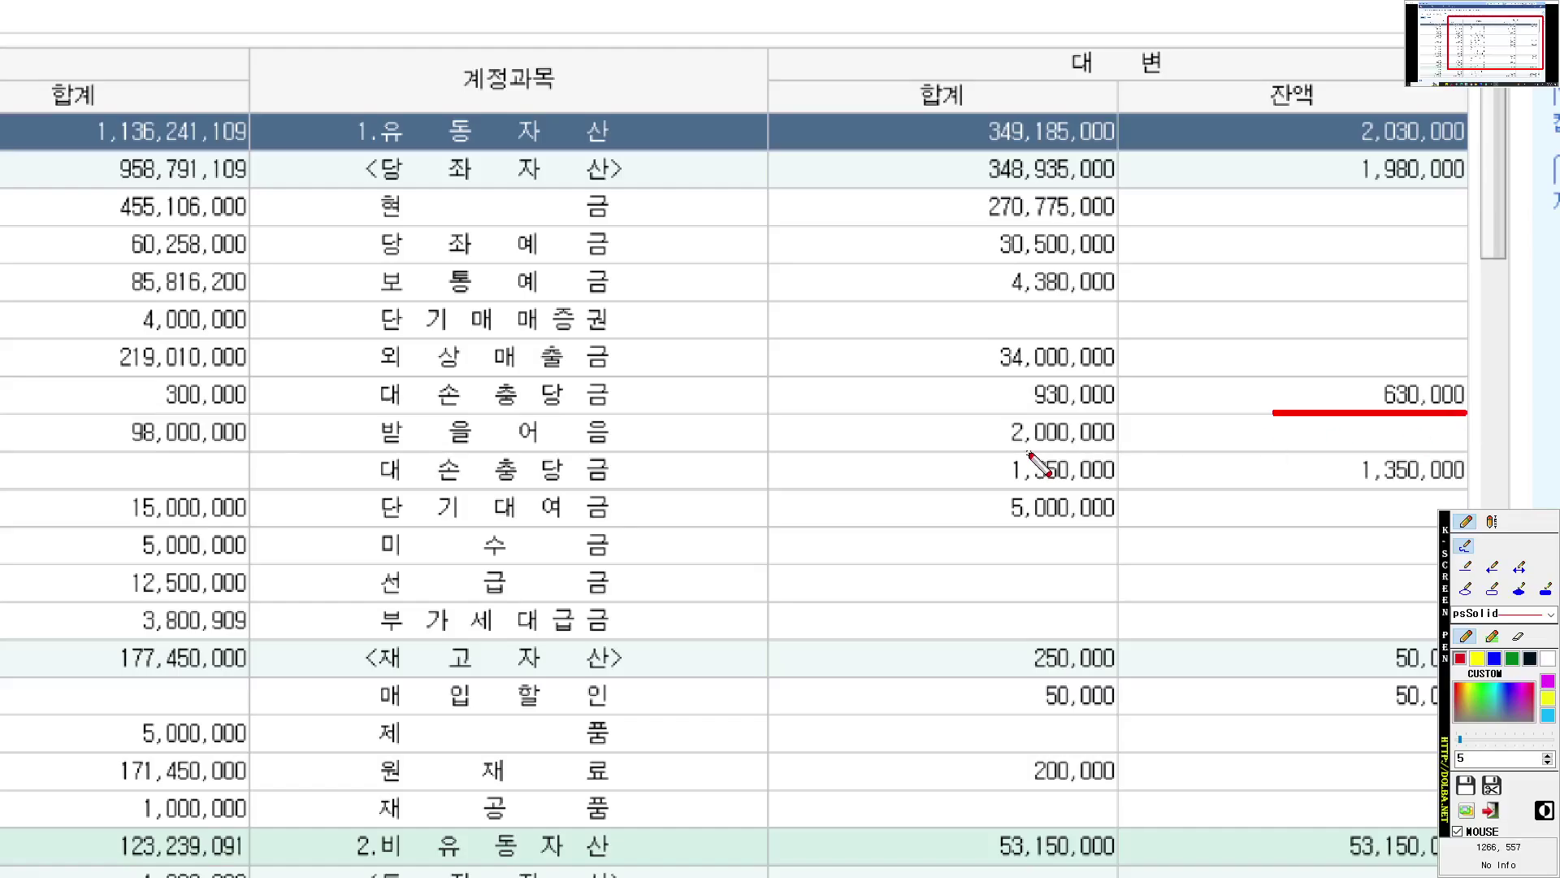
pyautogui.scroll(-1, 1032, 463)
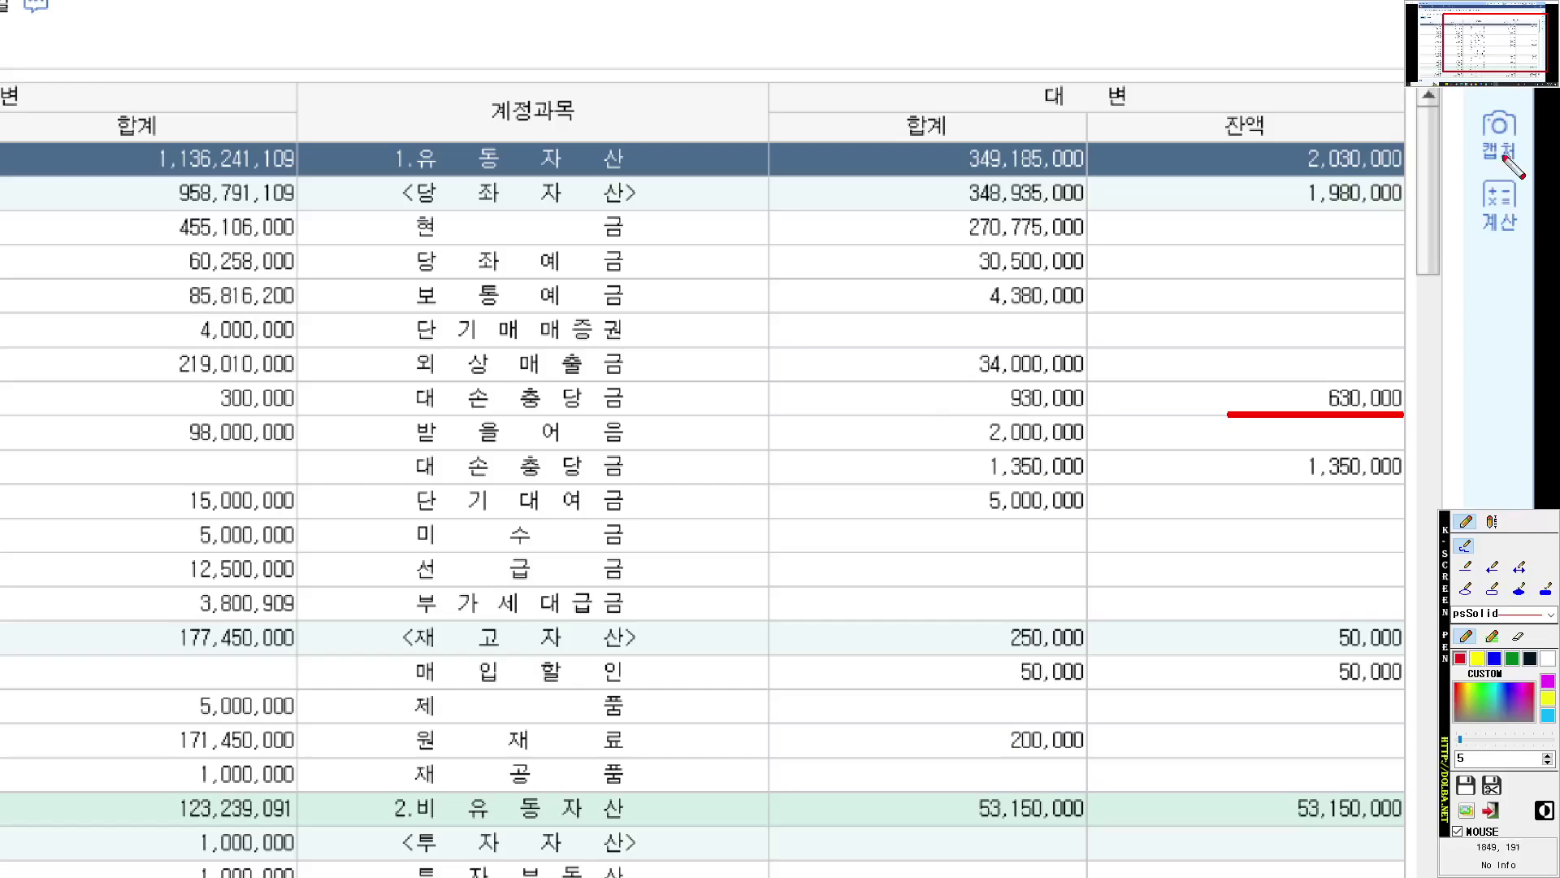
pyautogui.press('Escape')
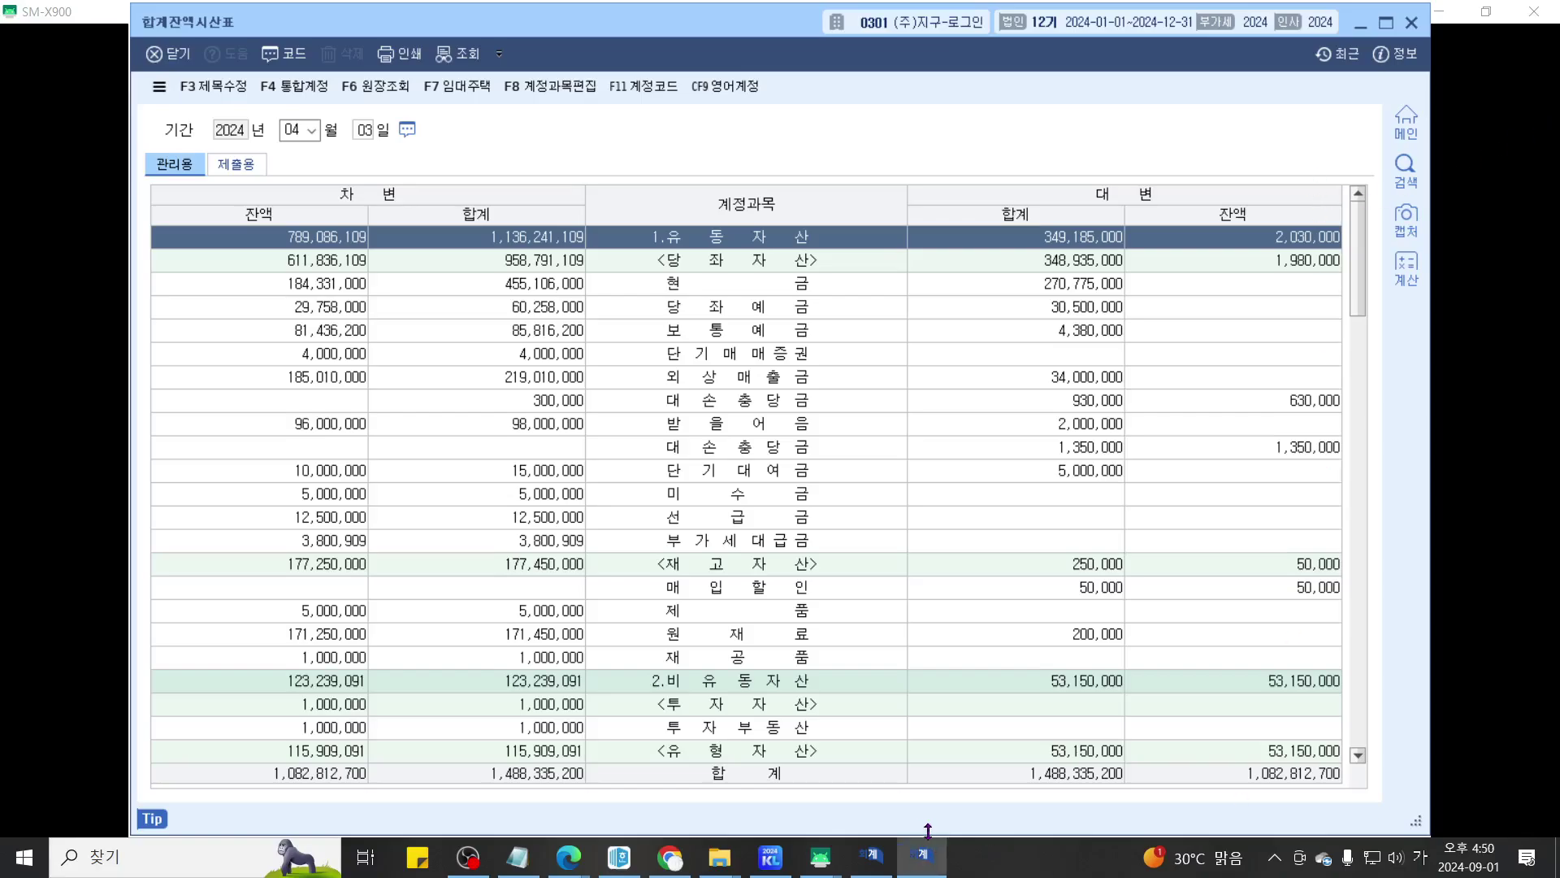
# Step: Switch to the problem document and add debits 대손충당금 630,000 and 대손상각비 xxx to the handwritten entry under problem [11]
pyautogui.click(820, 857)
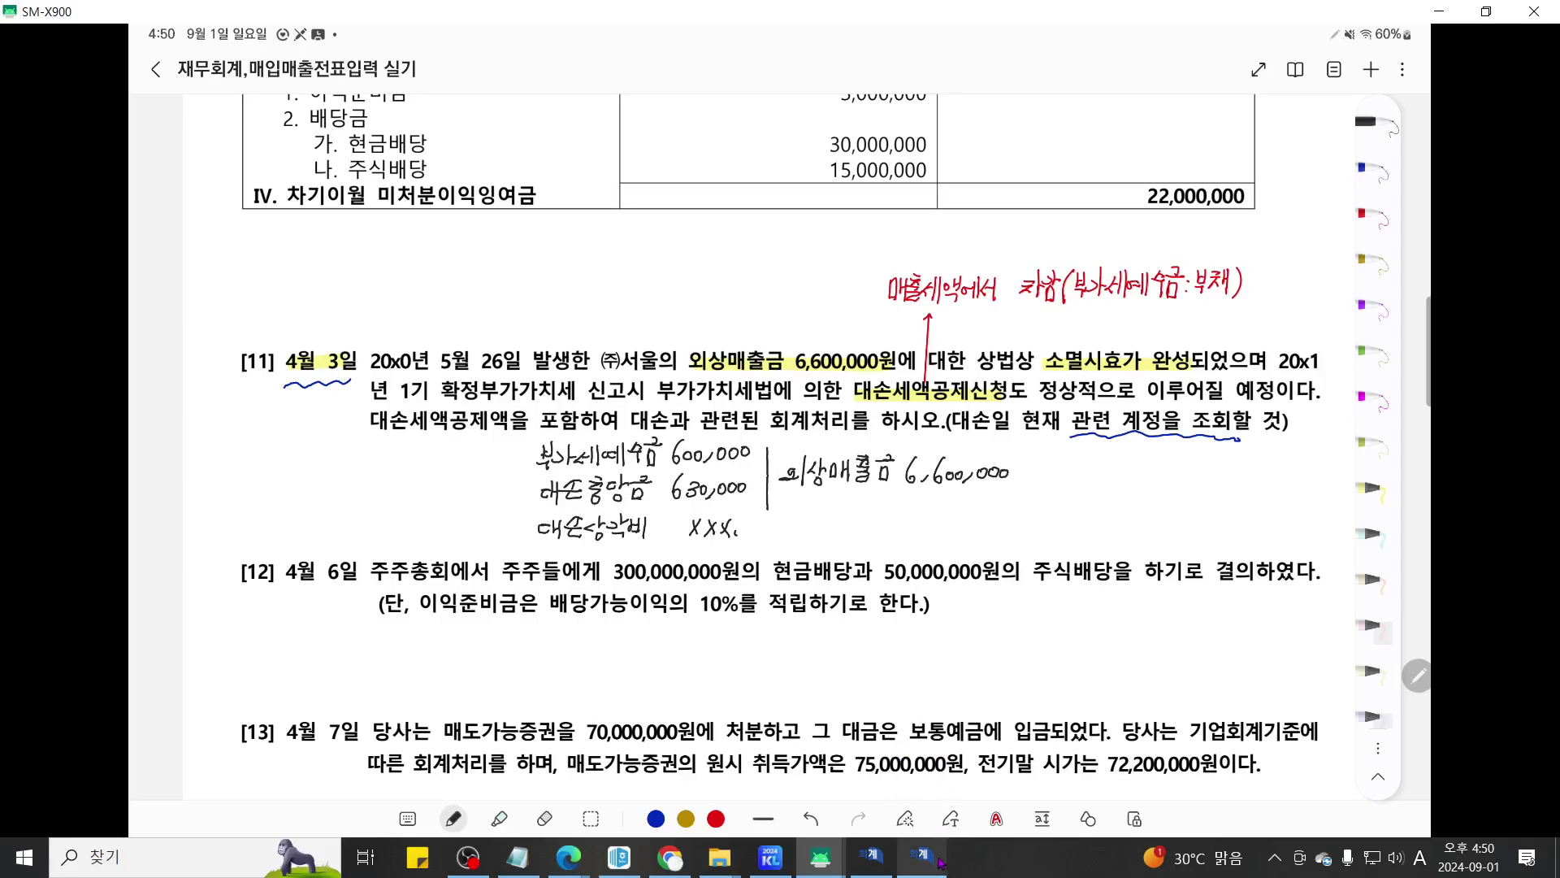
# Step: Switch to the general voucher entry window (일반전표입력) and set the voucher date to April 3, 2024
pyautogui.moveTo(866, 862)
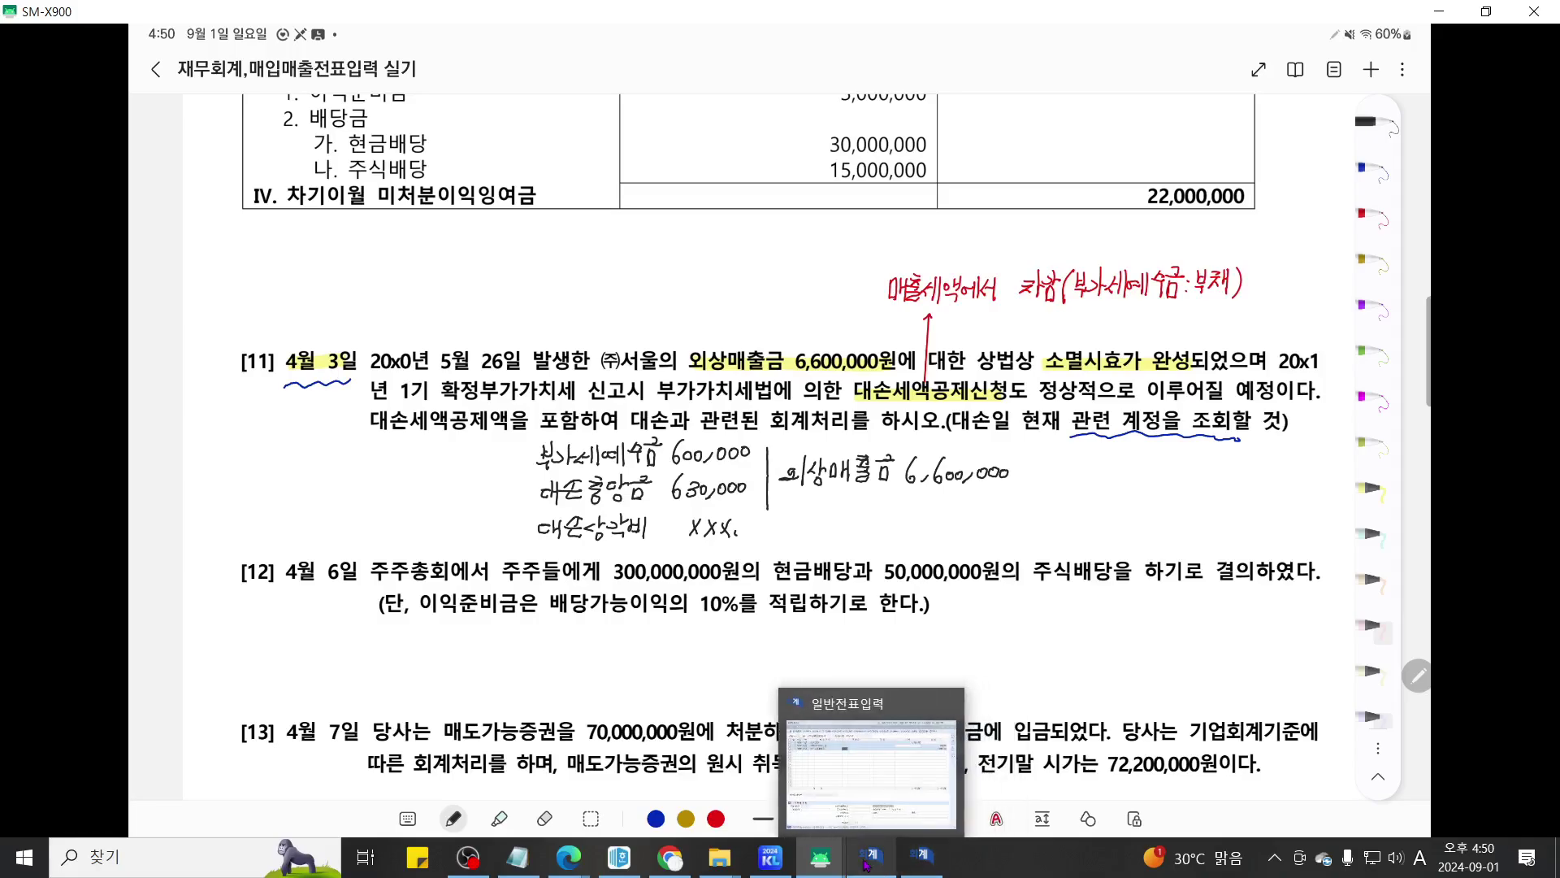
pyautogui.click(866, 863)
pyautogui.write('1')
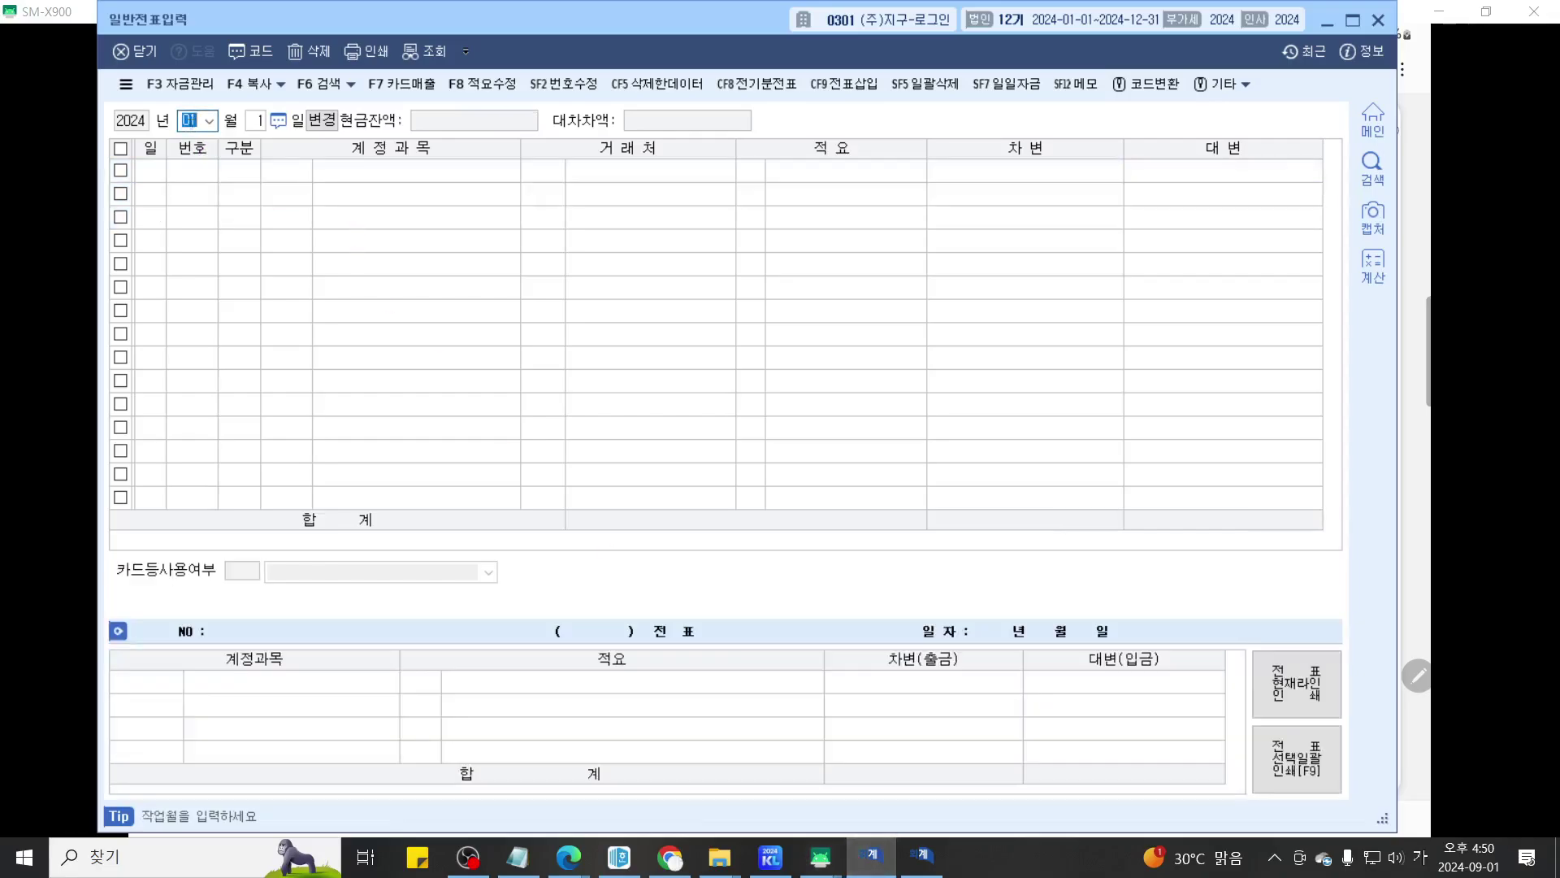
pyautogui.write('4')
pyautogui.press('Return')
pyautogui.write('3')
pyautogui.press('Return')
# Step: Enter a credit line for 0108 외상매출금 with counterparty (주)서울 and amount 6,600,000, leaving the description blank
pyautogui.write('4')
pyautogui.press('Return')
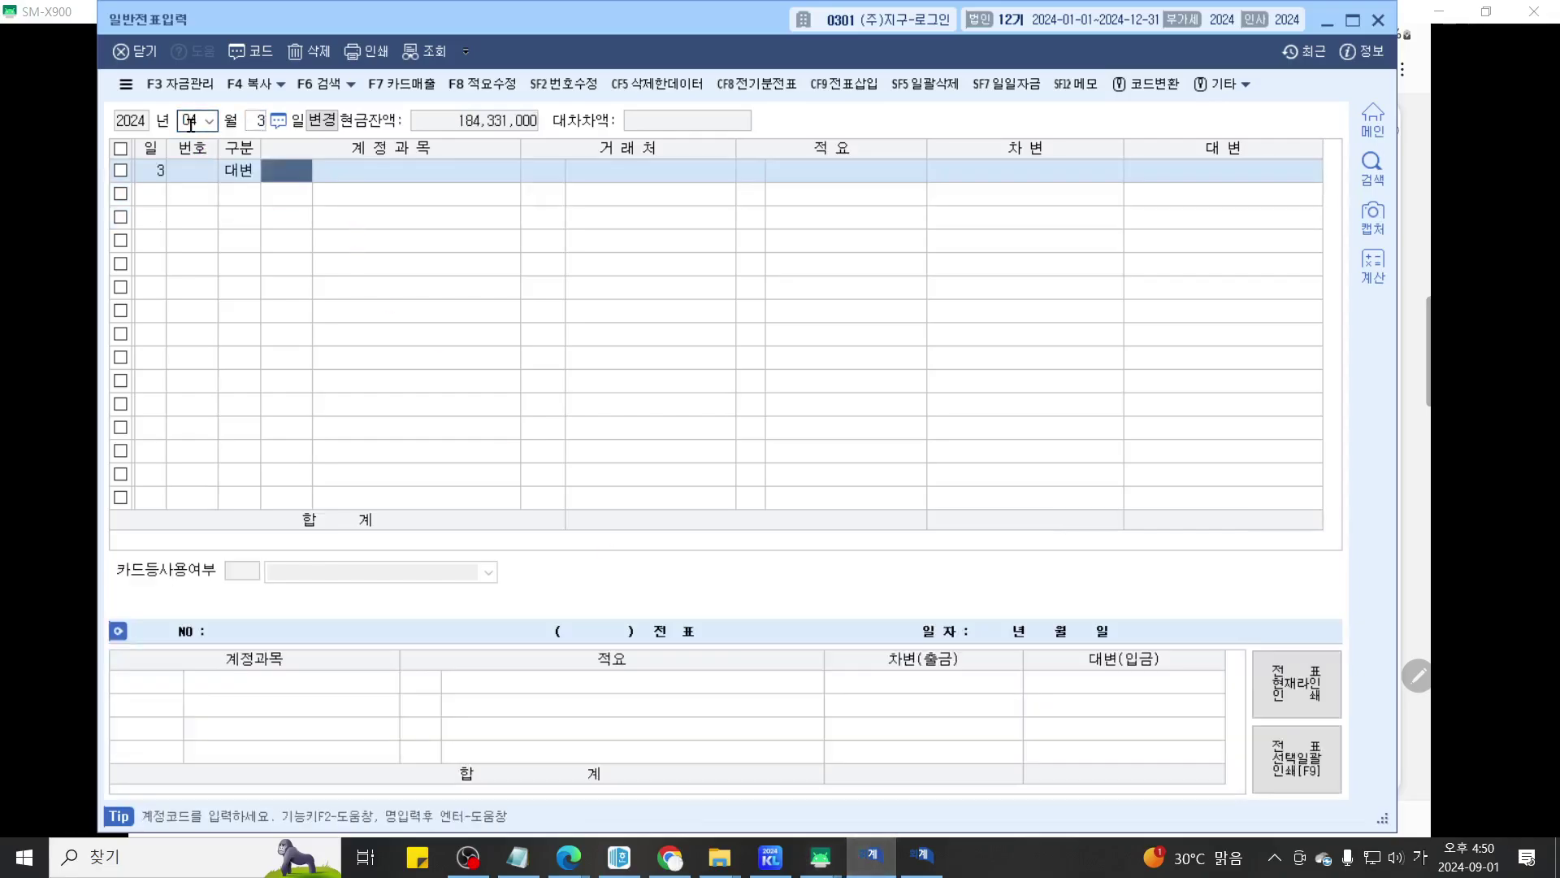
pyautogui.write('108')
pyautogui.press('Return')
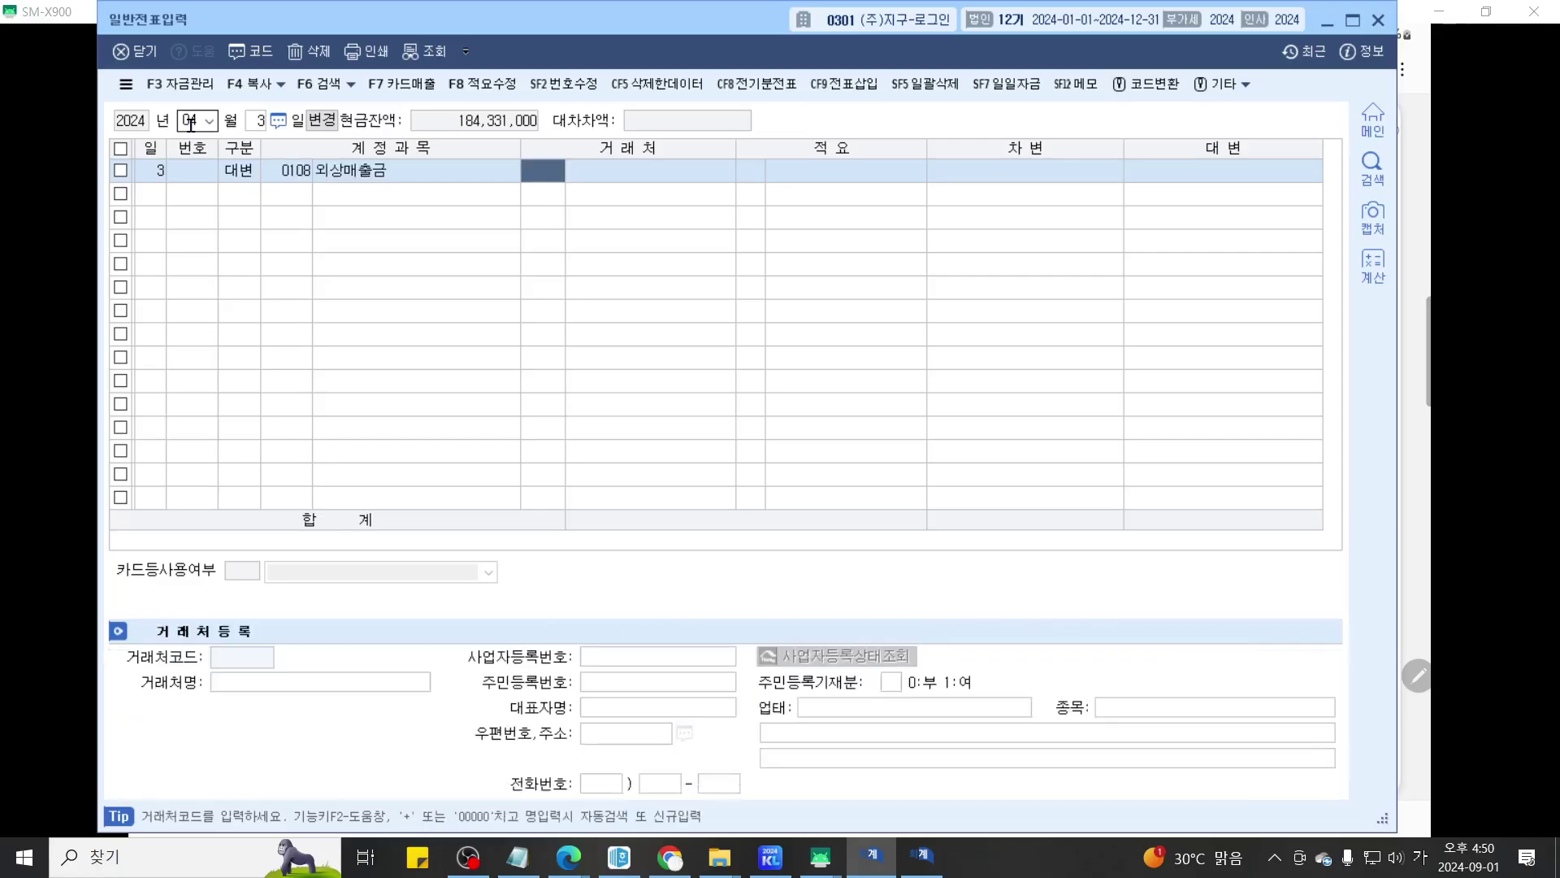
pyautogui.write('서울')
pyautogui.press('Return')
pyautogui.press('Down')
pyautogui.press('Return')
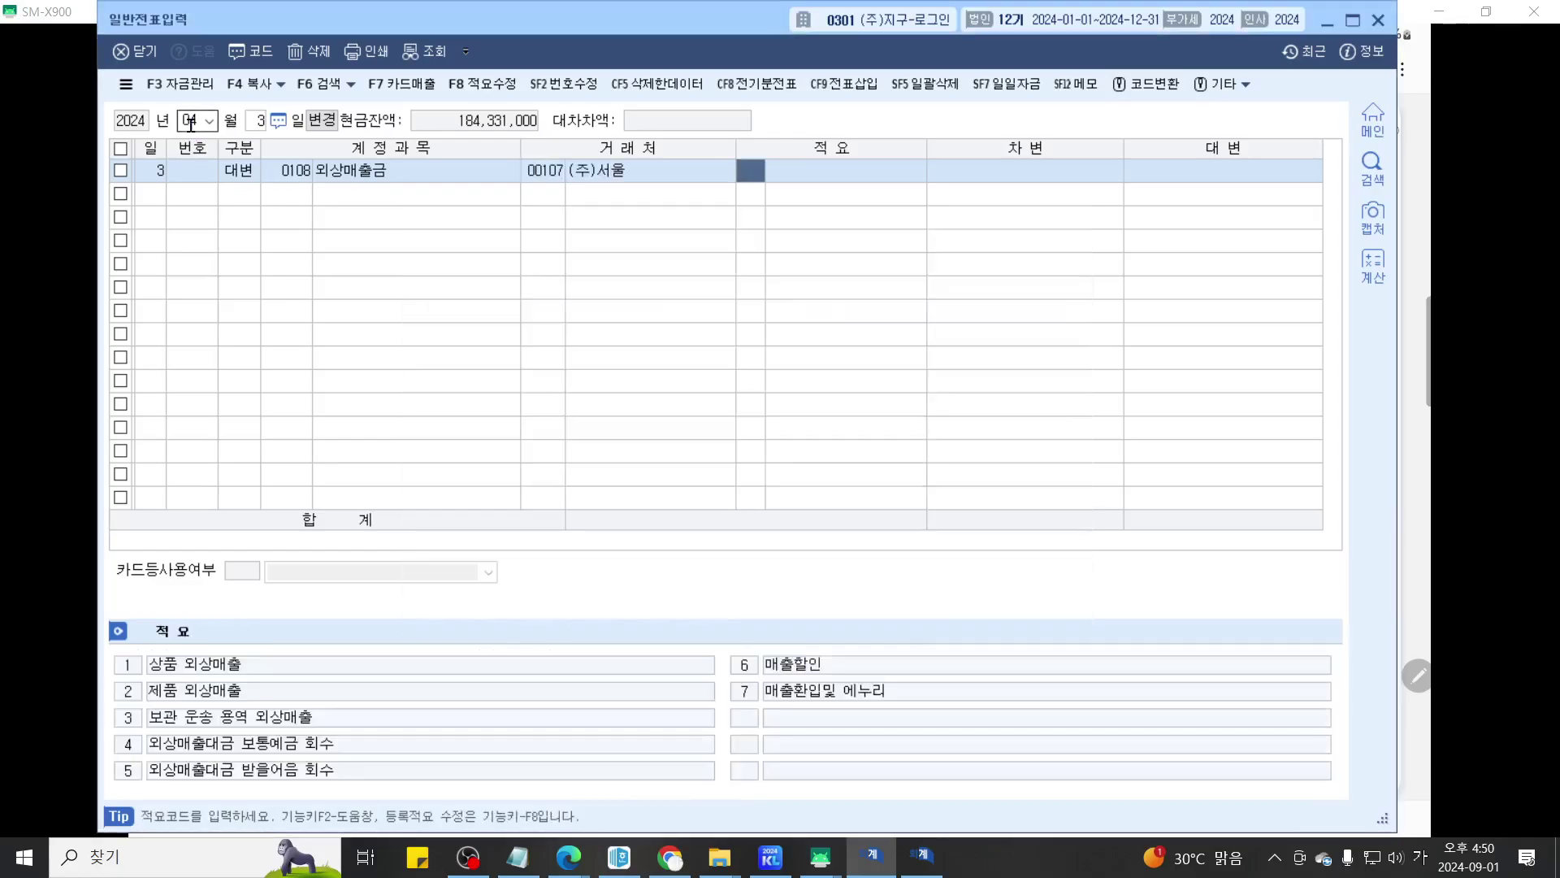
pyautogui.press('Return')
pyautogui.press('Return')
pyautogui.write('6600000')
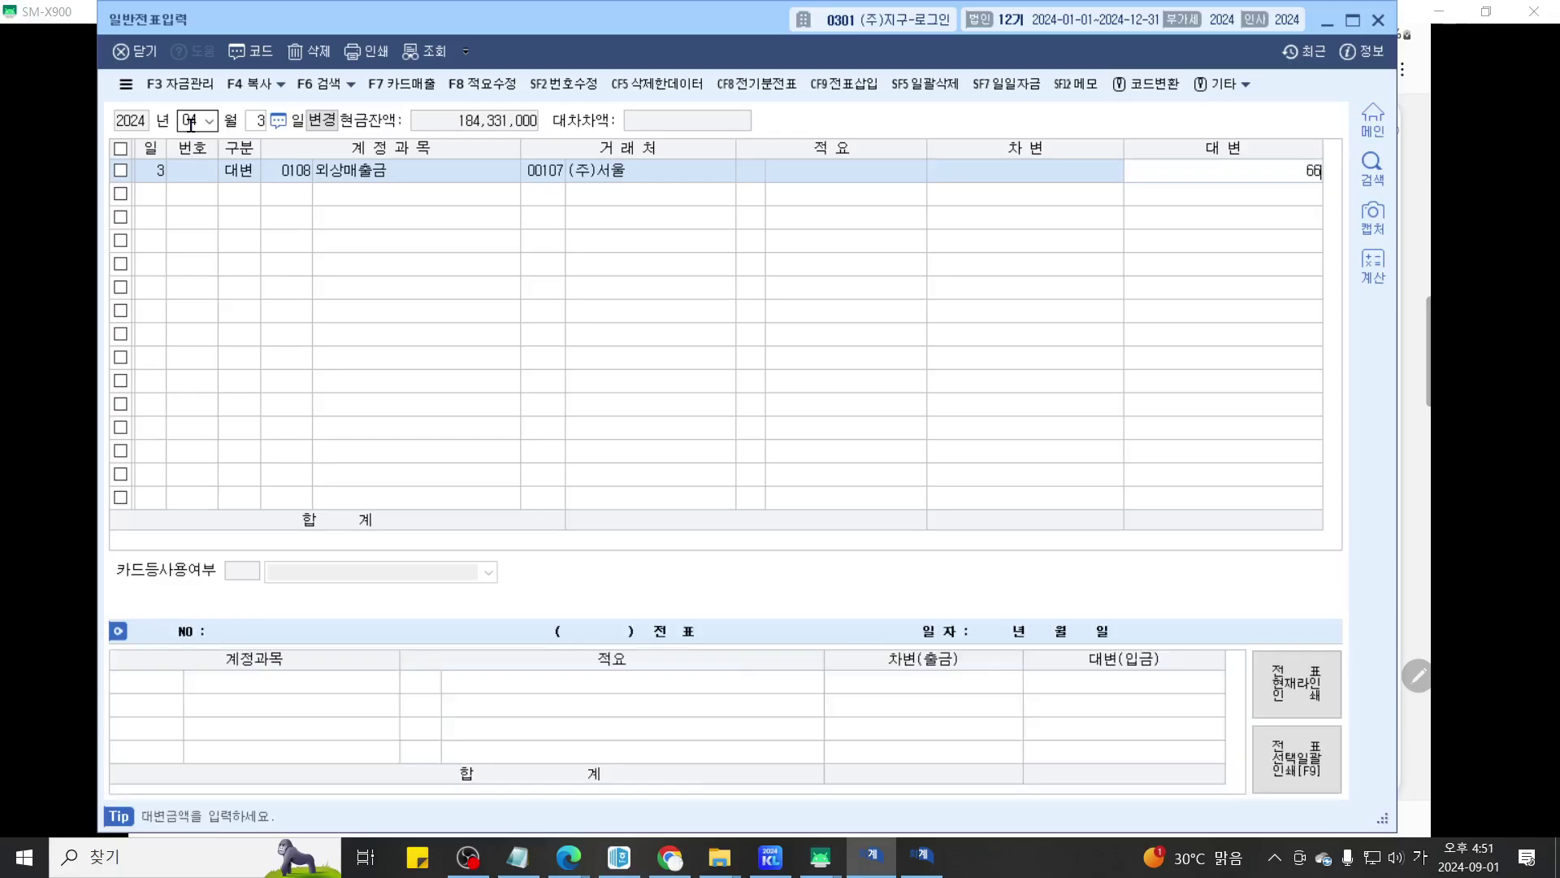
pyautogui.press('Return')
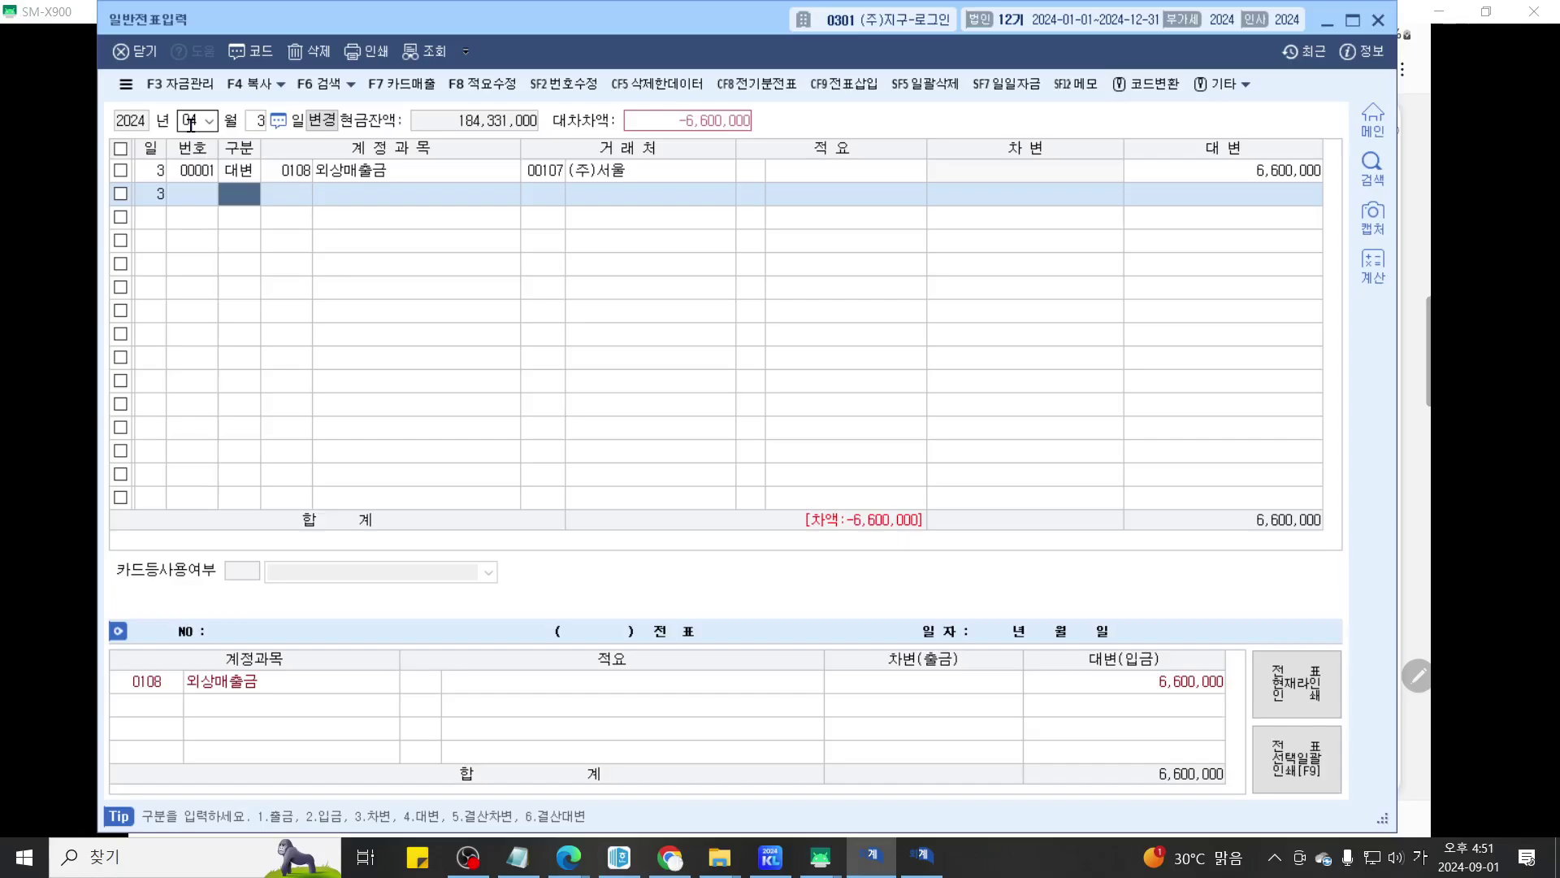
# Step: Add a debit line for 0109 대손충당금 with amount 600,000, leaving the counterparty and description blank
pyautogui.write('3')
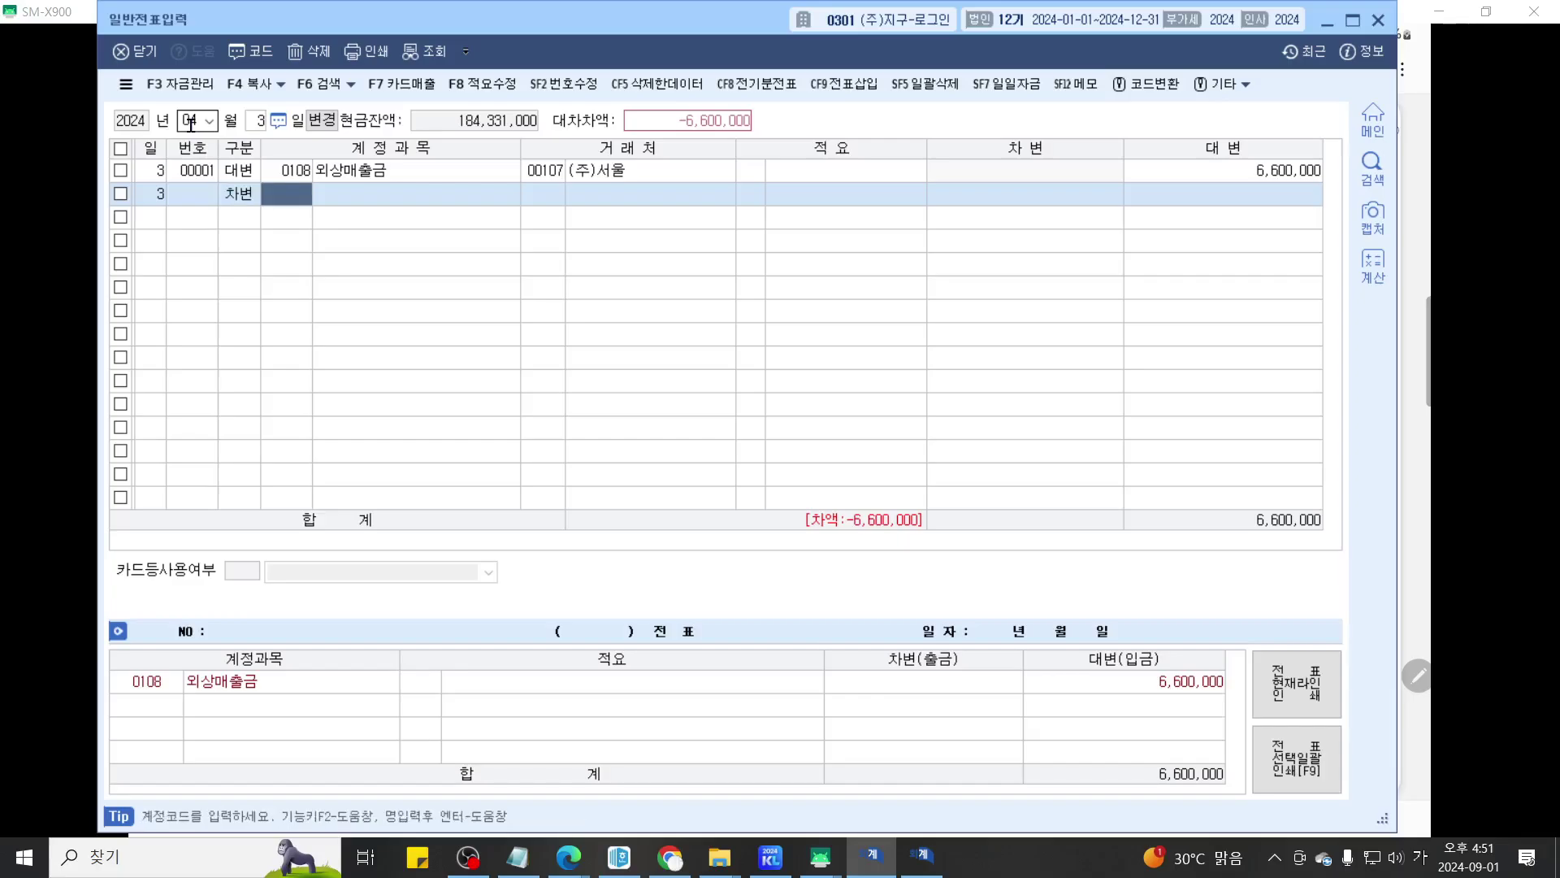
pyautogui.write('0109')
pyautogui.press('Return')
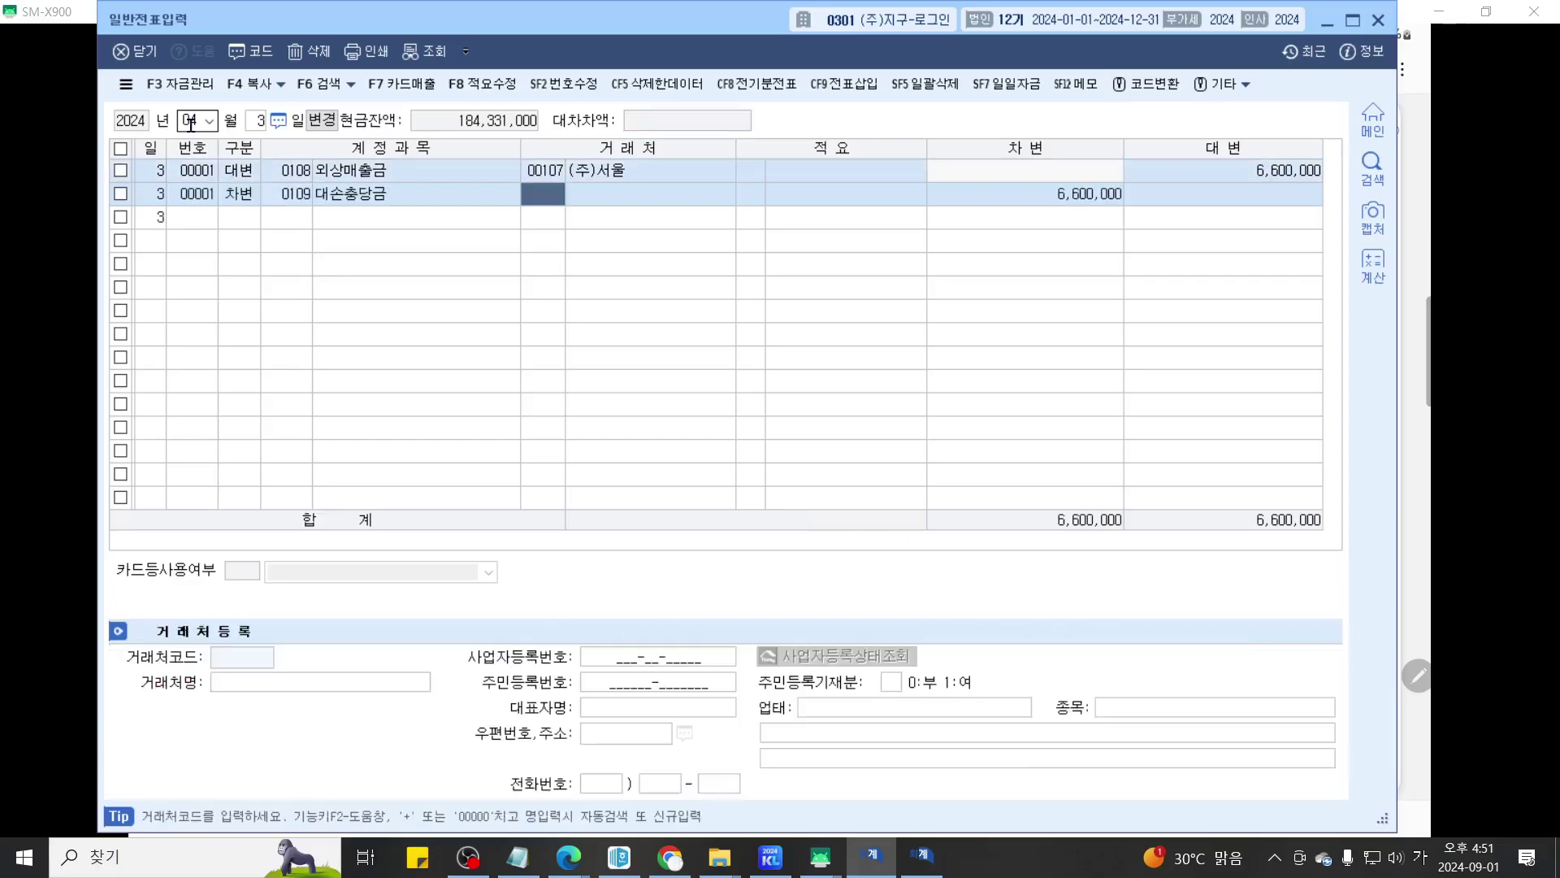
pyautogui.press('Return')
pyautogui.press('Return')
pyautogui.write('600000')
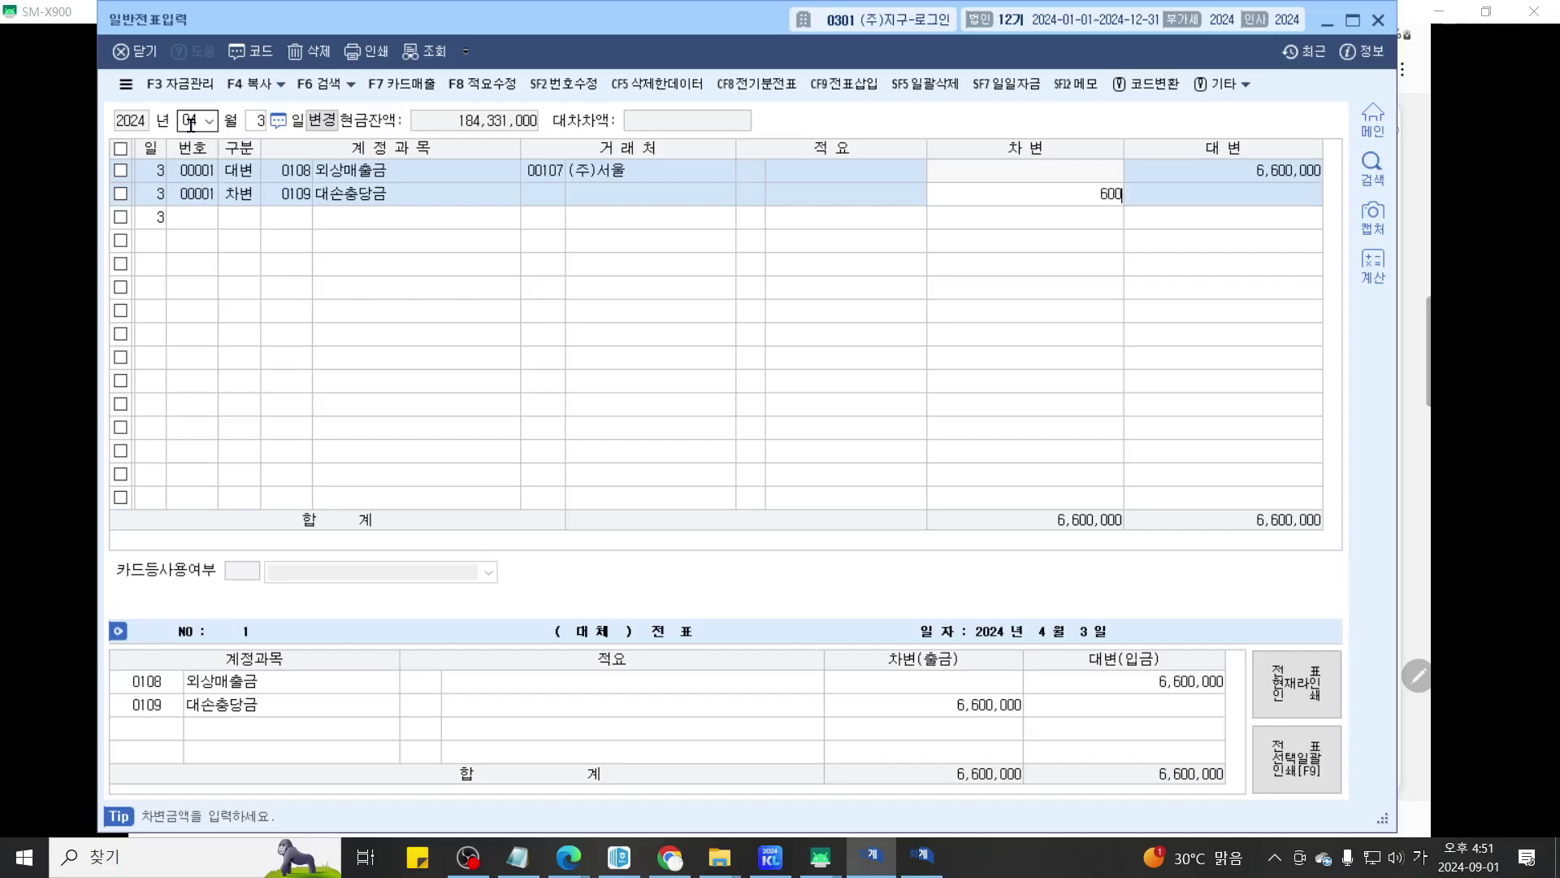
pyautogui.press('Return')
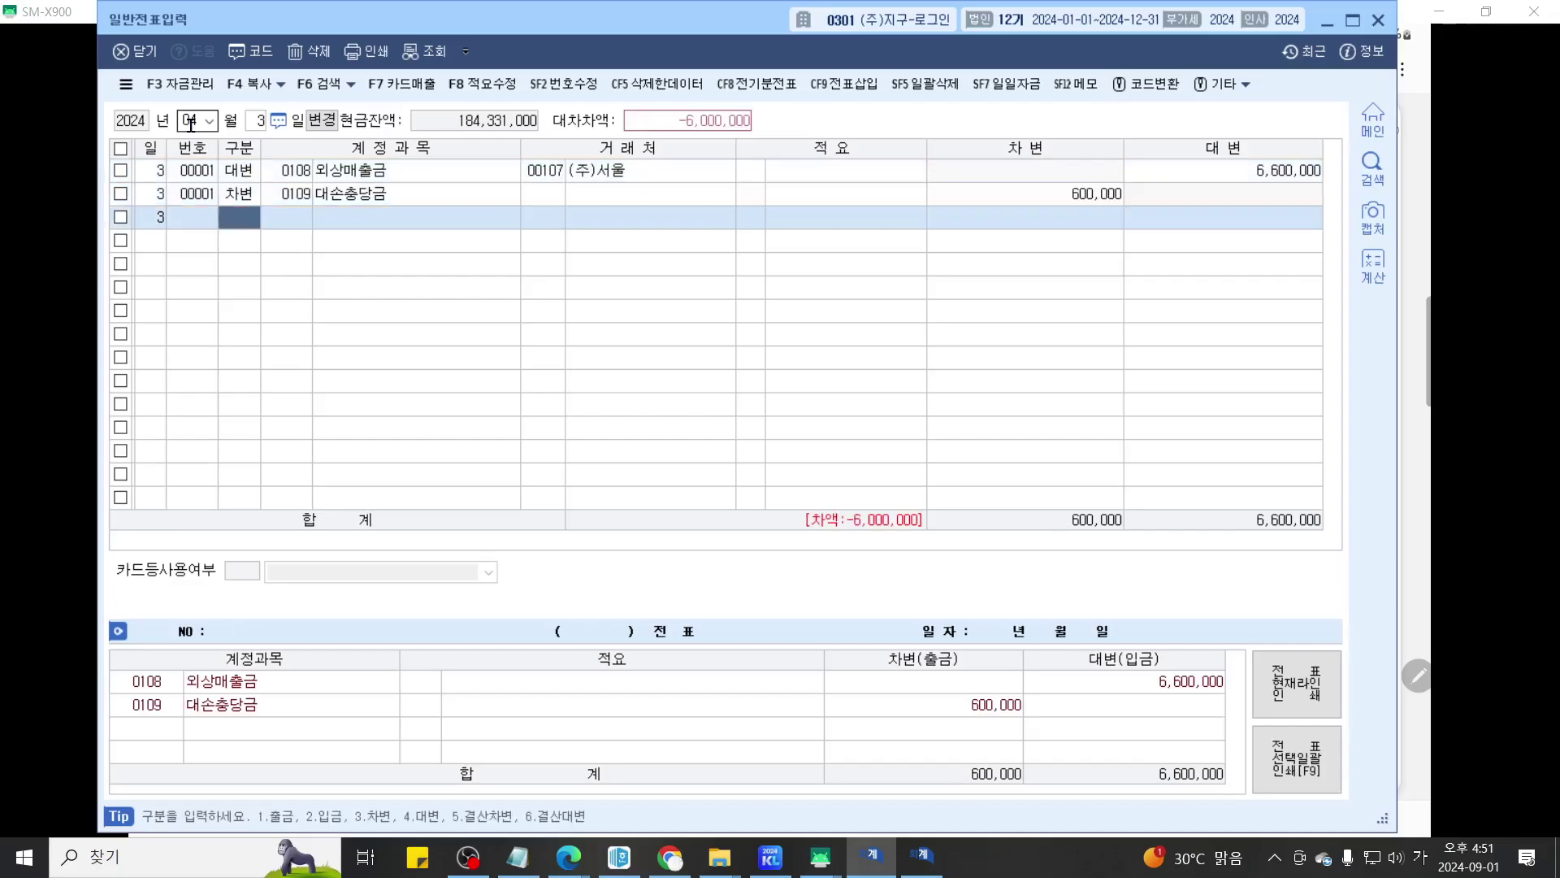
# Step: Change the account of the 600,000 debit line to 0255 부가세예수금
pyautogui.press('Up')
pyautogui.press('Return')
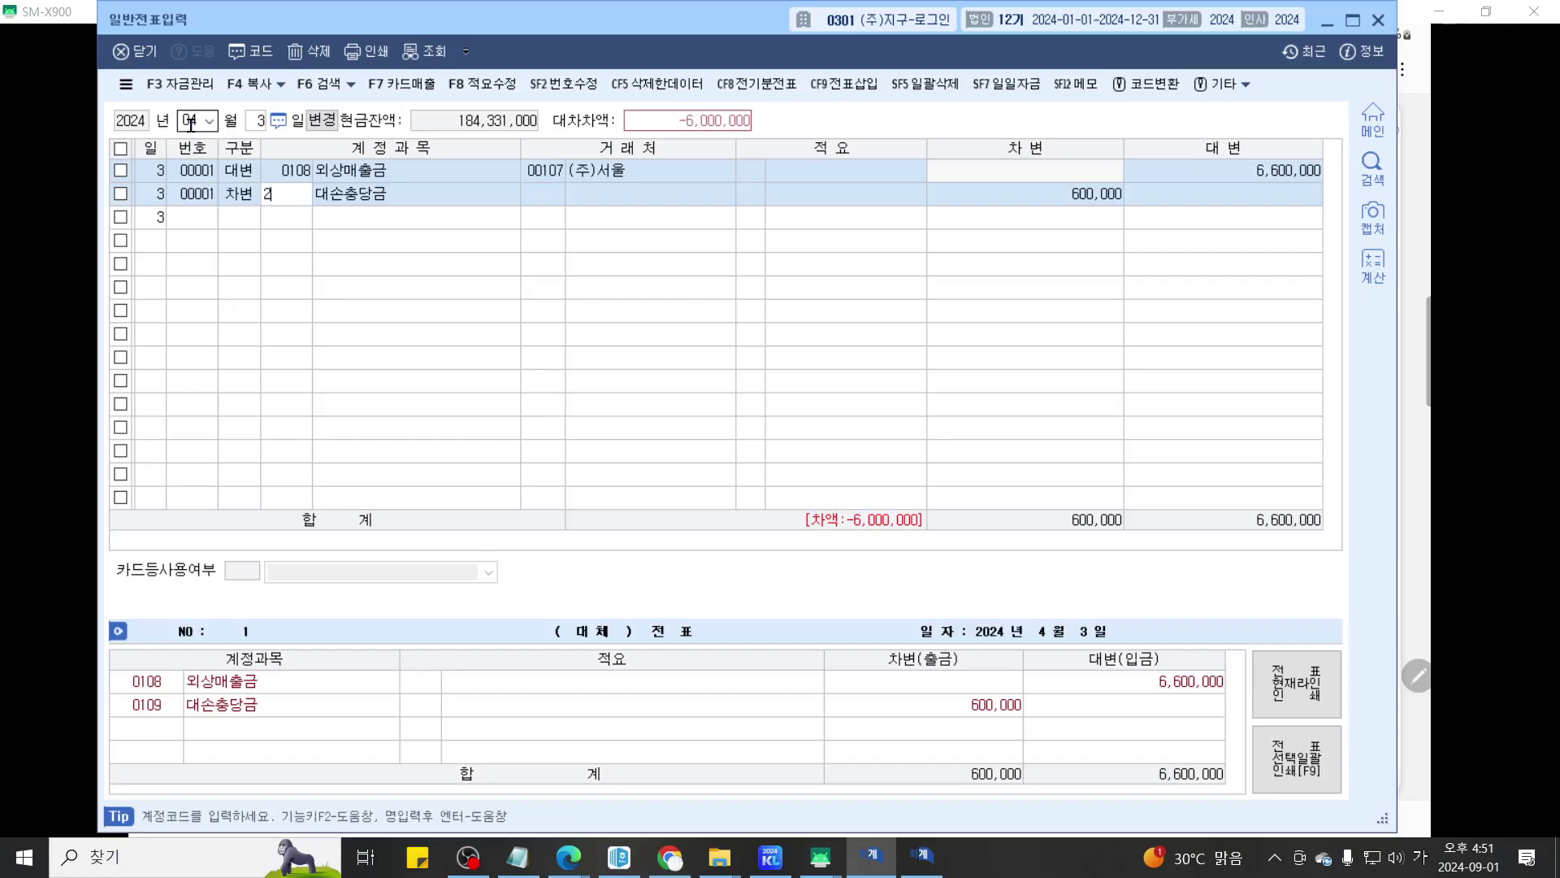
pyautogui.write('0255')
pyautogui.press('Return')
pyautogui.press('Return')
pyautogui.press('Return')
pyautogui.press('Return')
# Step: Add another debit line for 0109 대손충당금 with amount 630,000, without counterparty or description
pyautogui.write('3')
pyautogui.press('Return')
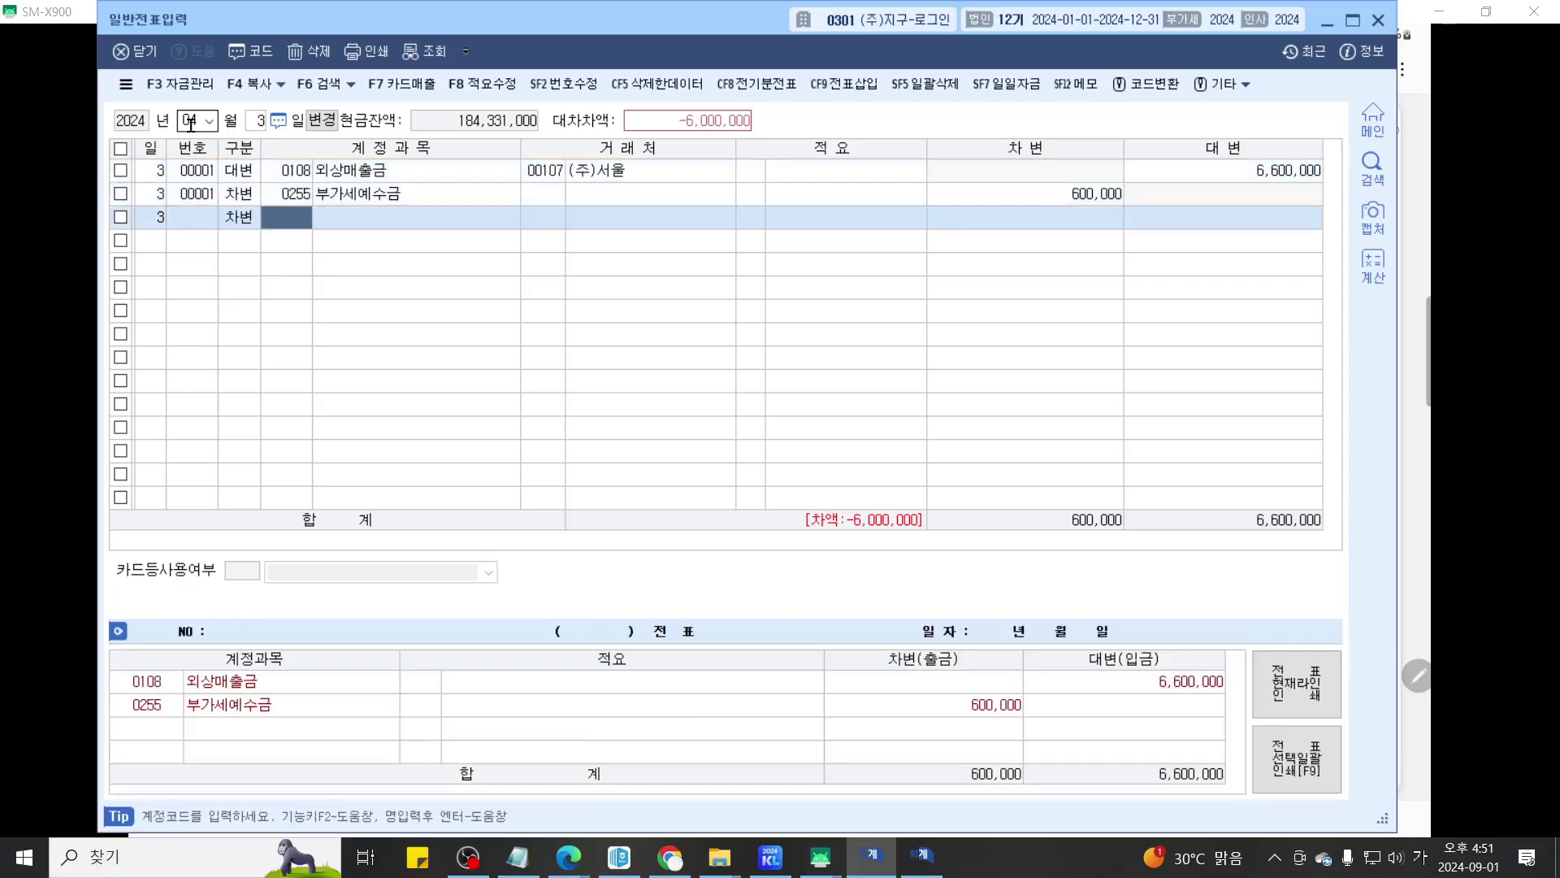
pyautogui.write('0109')
pyautogui.press('Return')
pyautogui.press('Return')
pyautogui.press('Return')
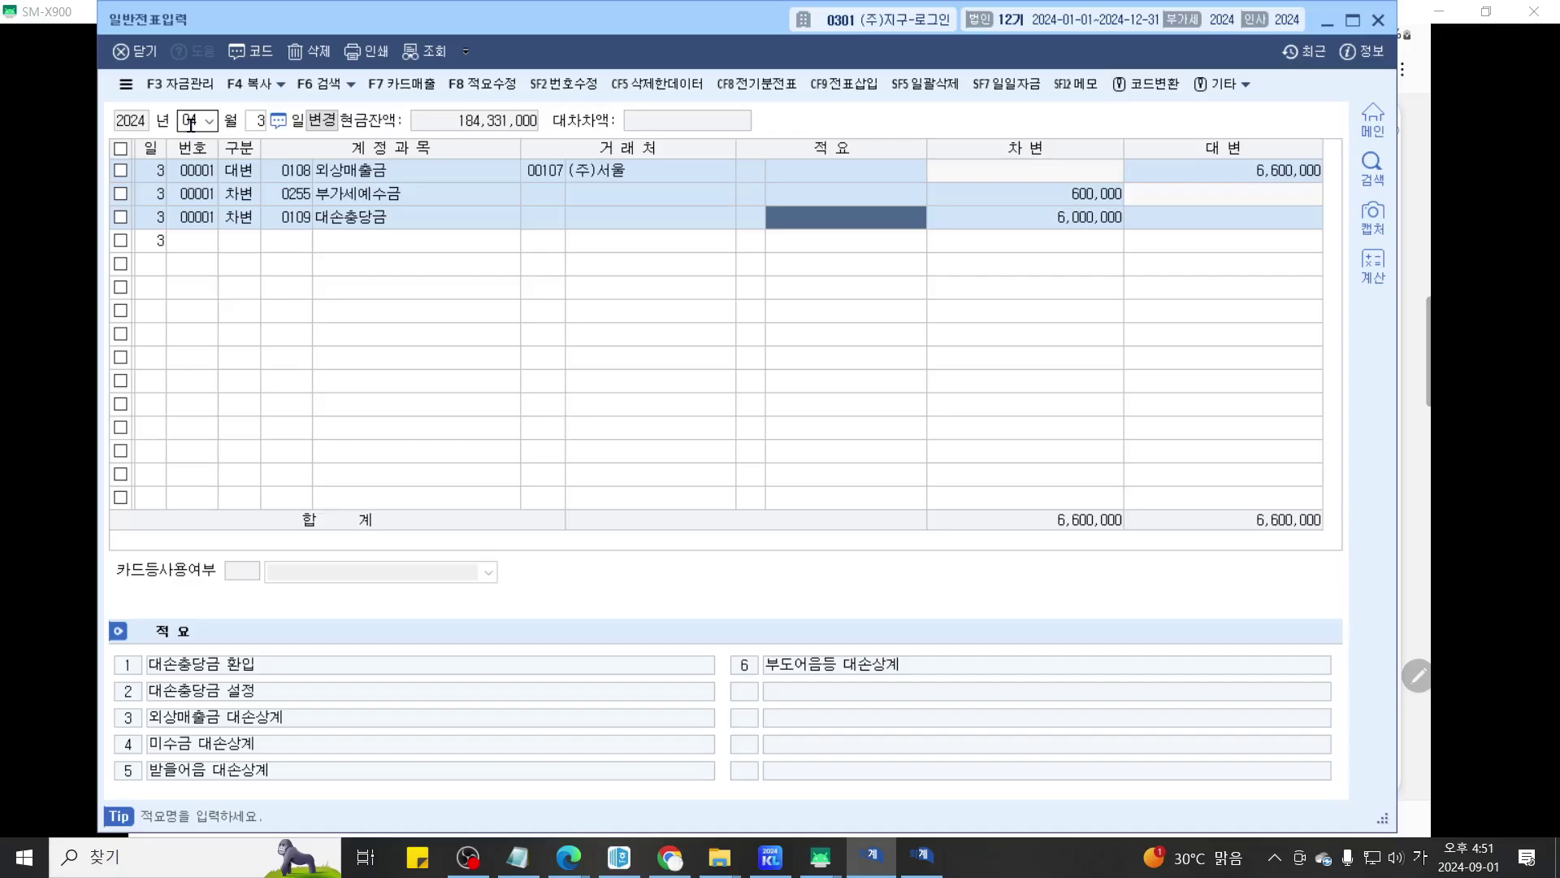
pyautogui.press('Return')
pyautogui.write('6')
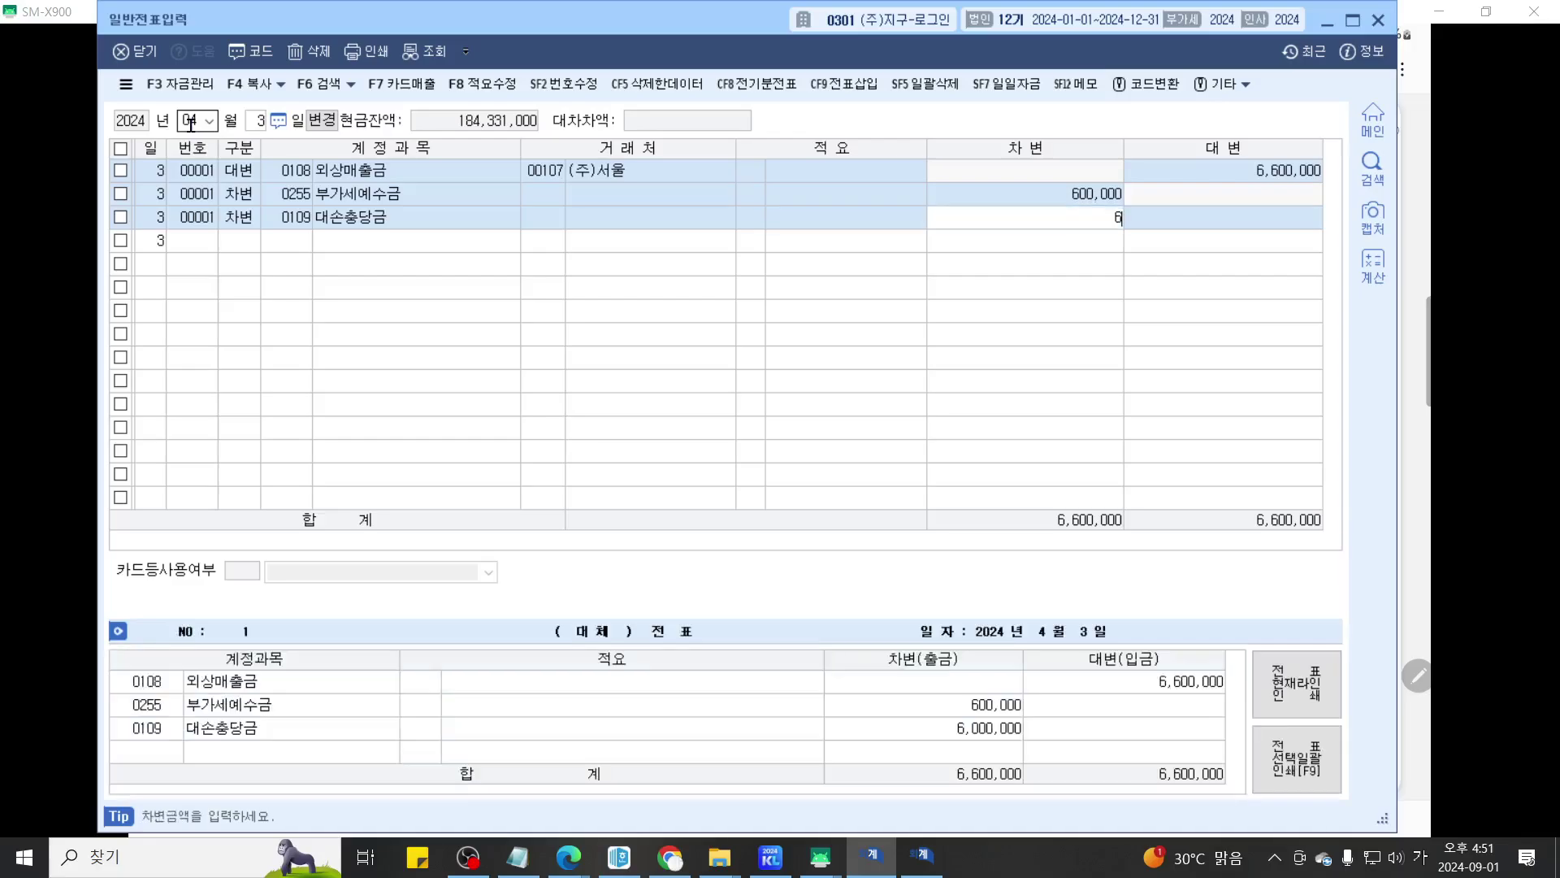
pyautogui.write('30')
pyautogui.press('+')
pyautogui.press('Return')
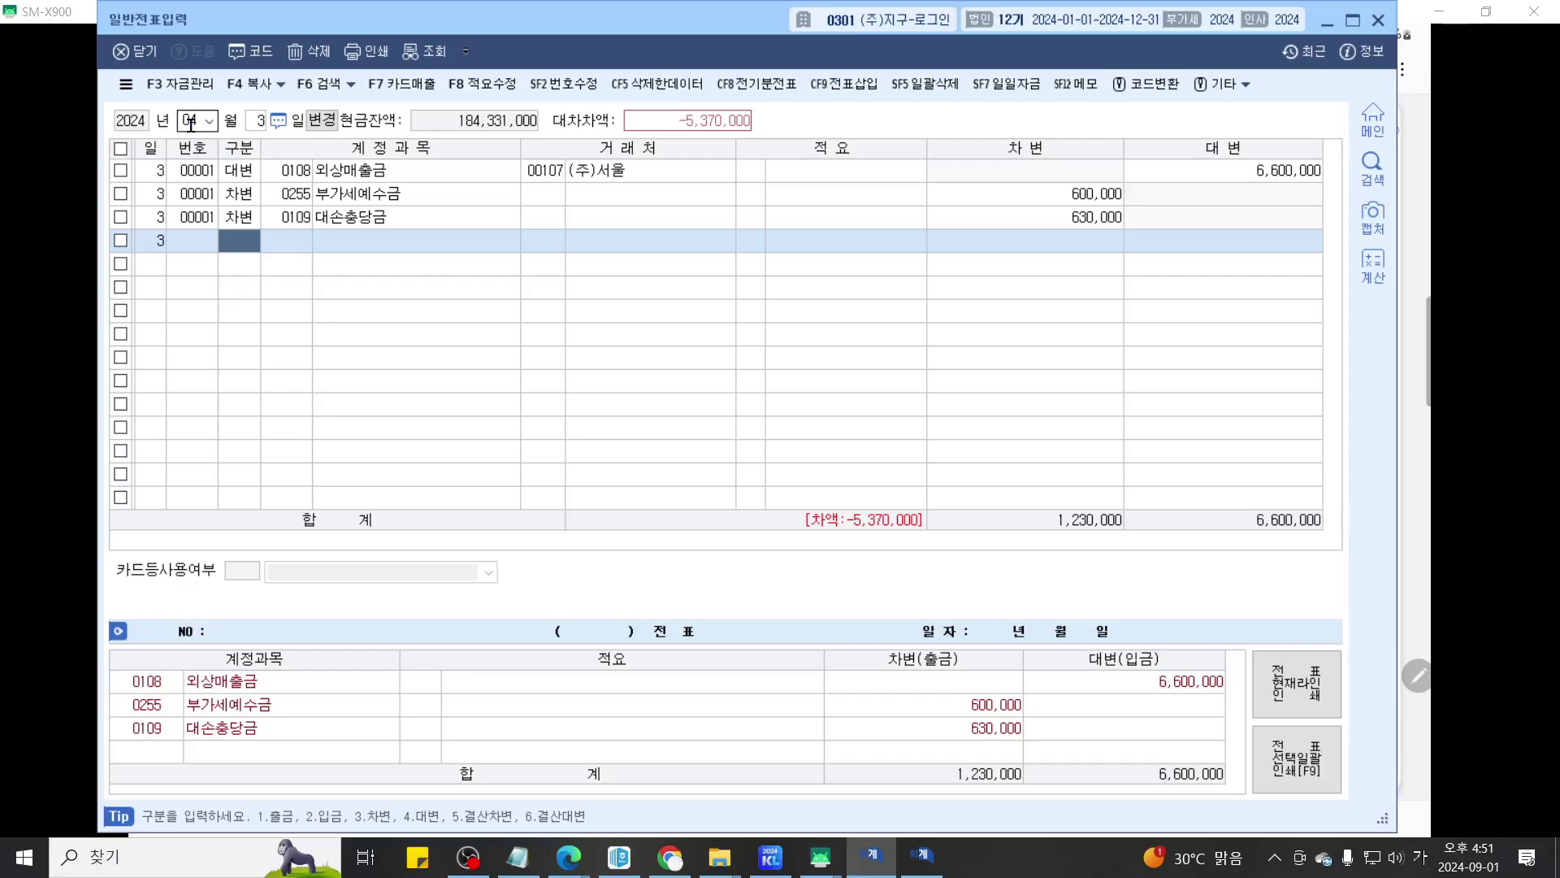
# Step: Add a debit line for 0835 대손상각비 covering the remaining 5,370,000 of the April 3 voucher
pyautogui.write('3')
pyautogui.press('Return')
pyautogui.write('0835')
pyautogui.press('Return')
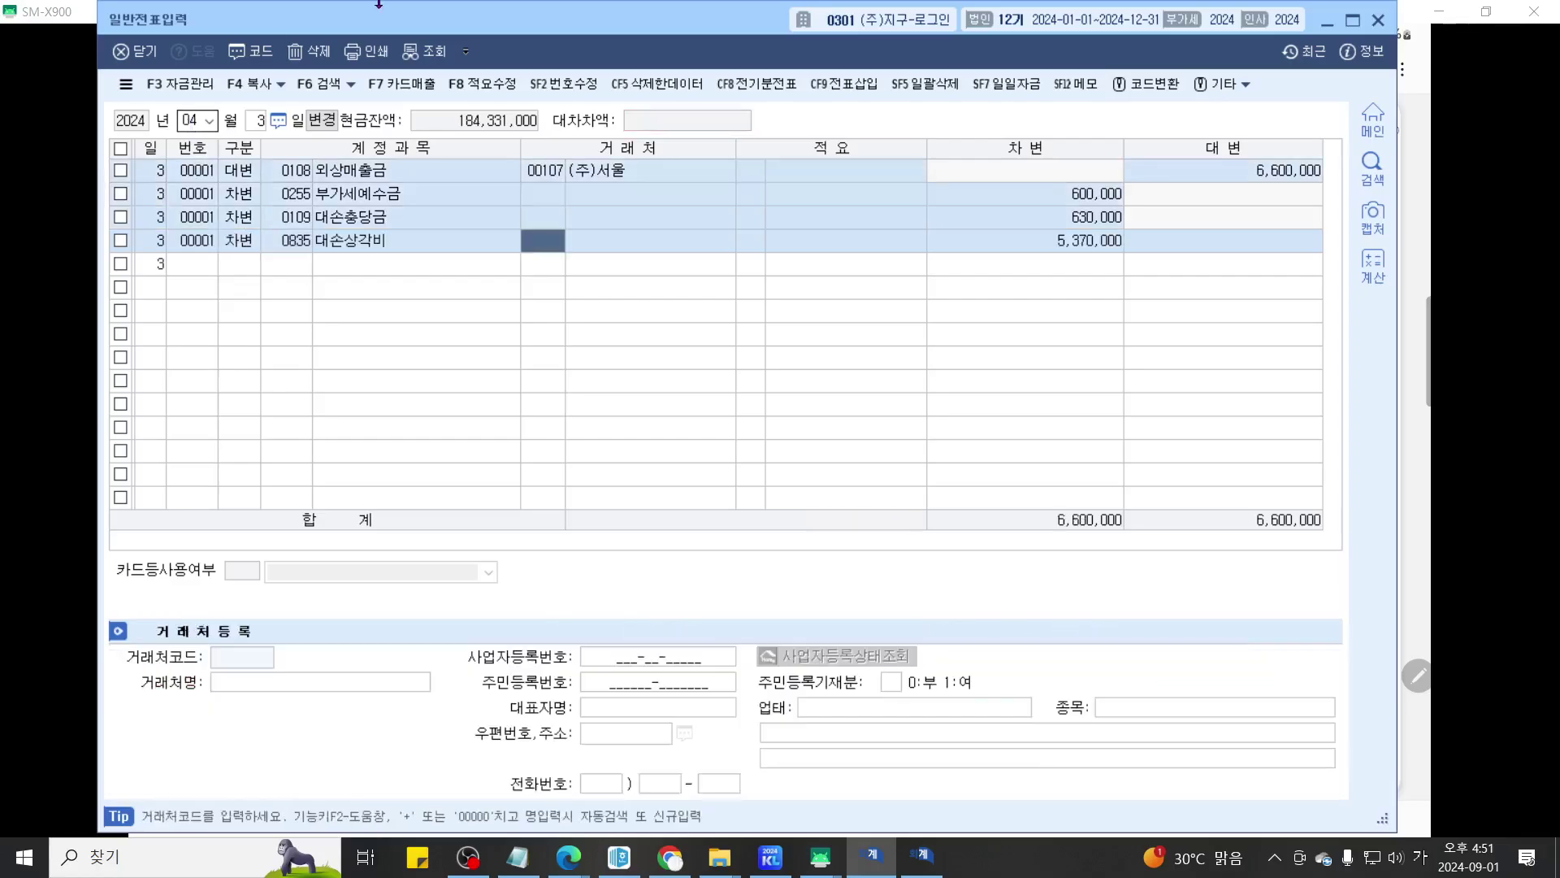
# Step: Magnify the voucher grid and circle in red the empty counterparty code cells of the three debit lines
pyautogui.hotkey('ctrl', 'shift', 'p')
pyautogui.scroll(3, 588, 377)
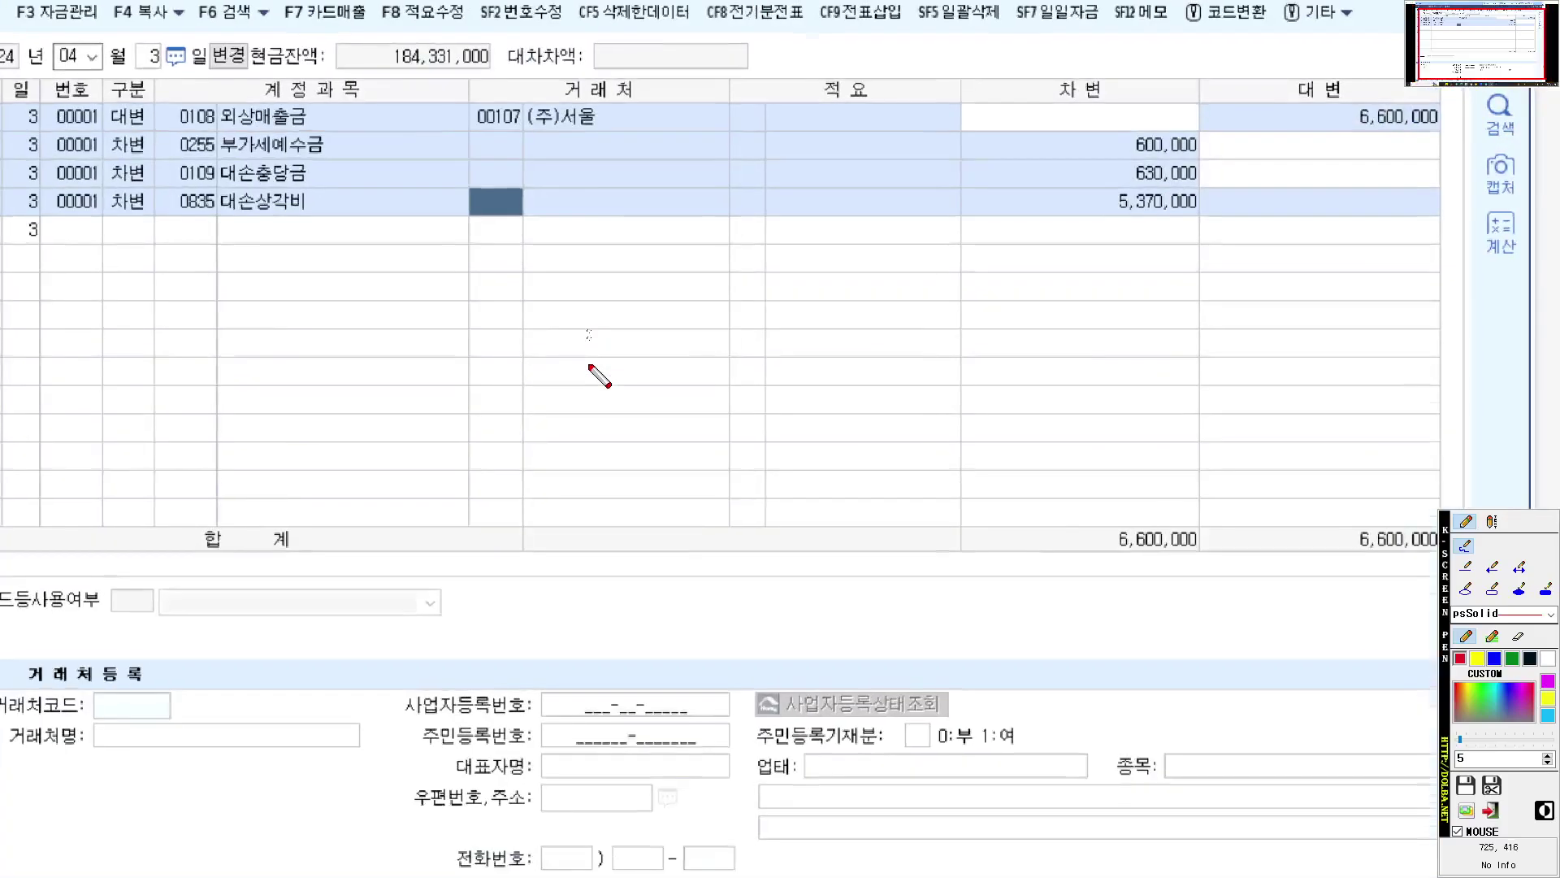
pyautogui.scroll(2, 600, 390)
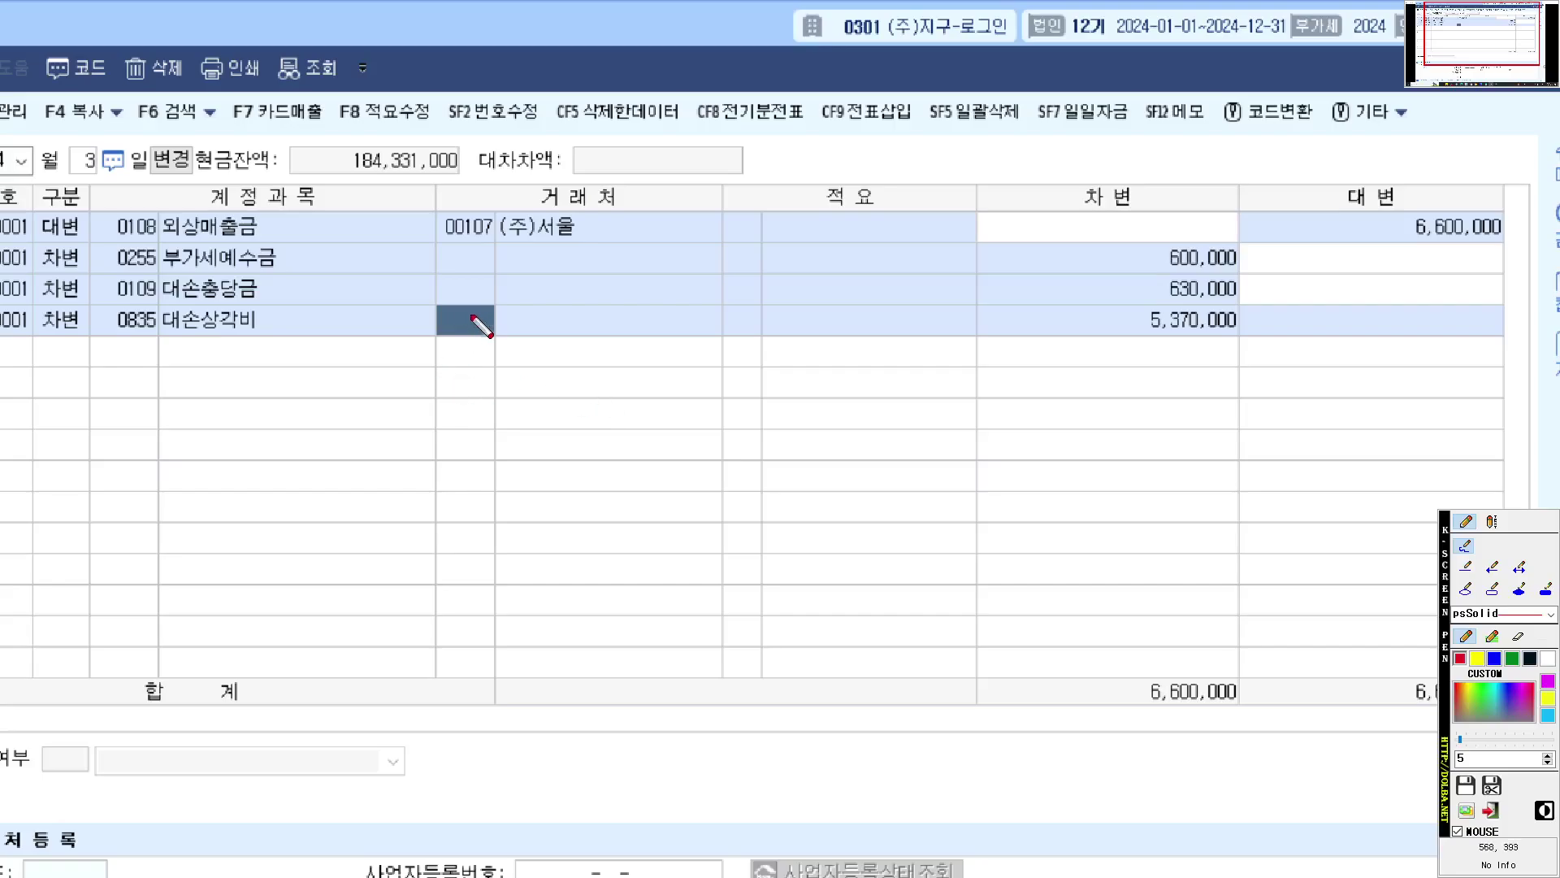
pyautogui.moveTo(490, 319)
pyautogui.mouseDown()
pyautogui.moveTo(439, 302)
pyautogui.moveTo(517, 304)
pyautogui.moveTo(481, 349)
pyautogui.mouseUp()
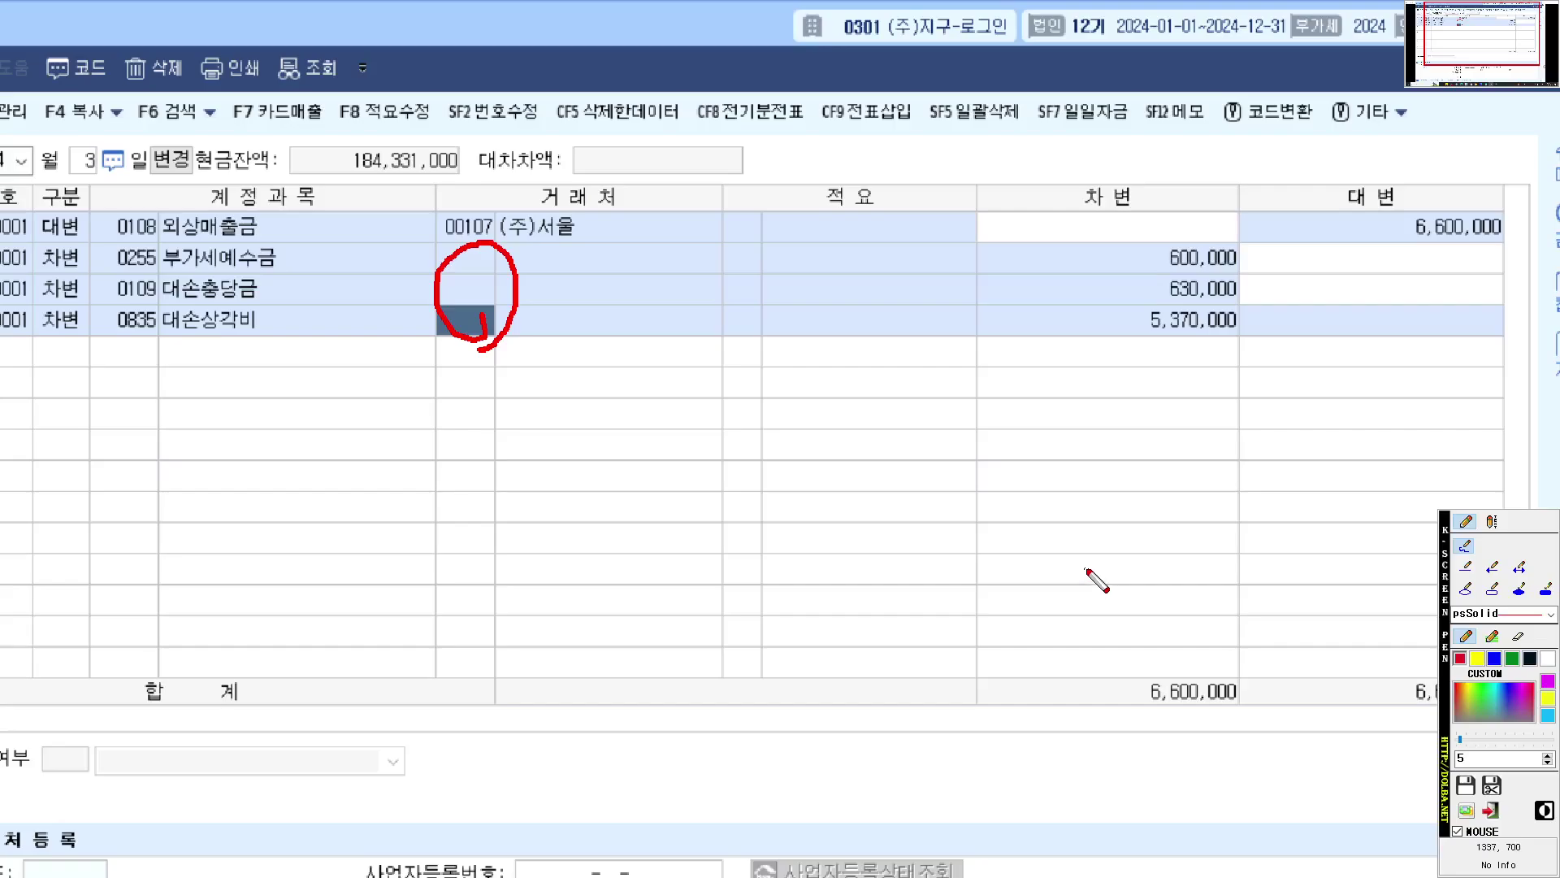
pyautogui.press('Escape')
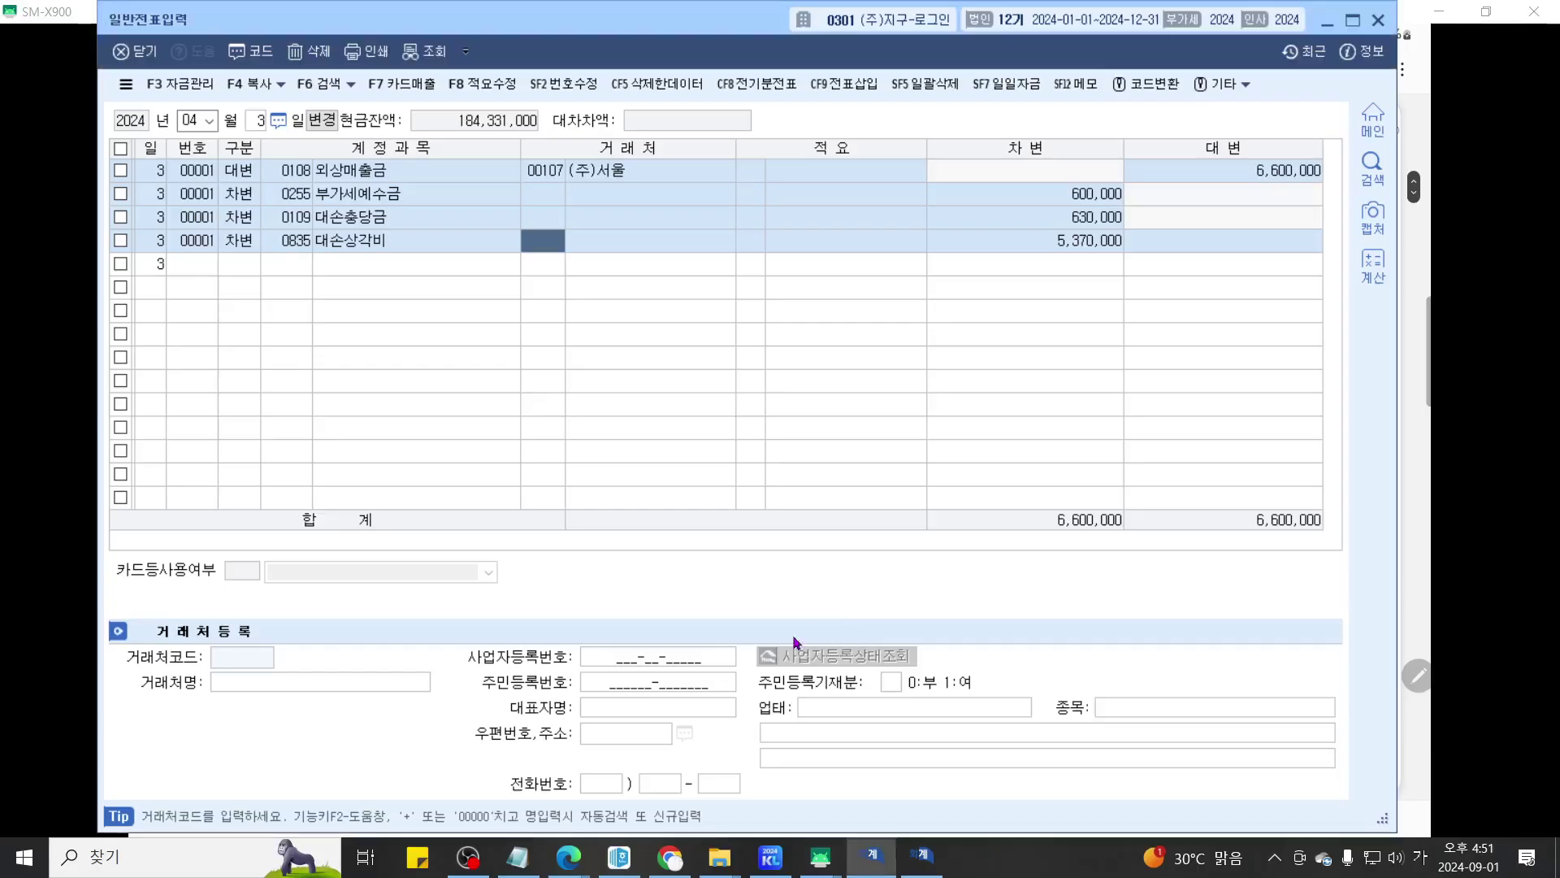
# Step: Switch to the problem document and highlight 1월 3일, 미지급금 and the principal 1,090,000 in yellow in problem [2]
pyautogui.moveTo(821, 857)
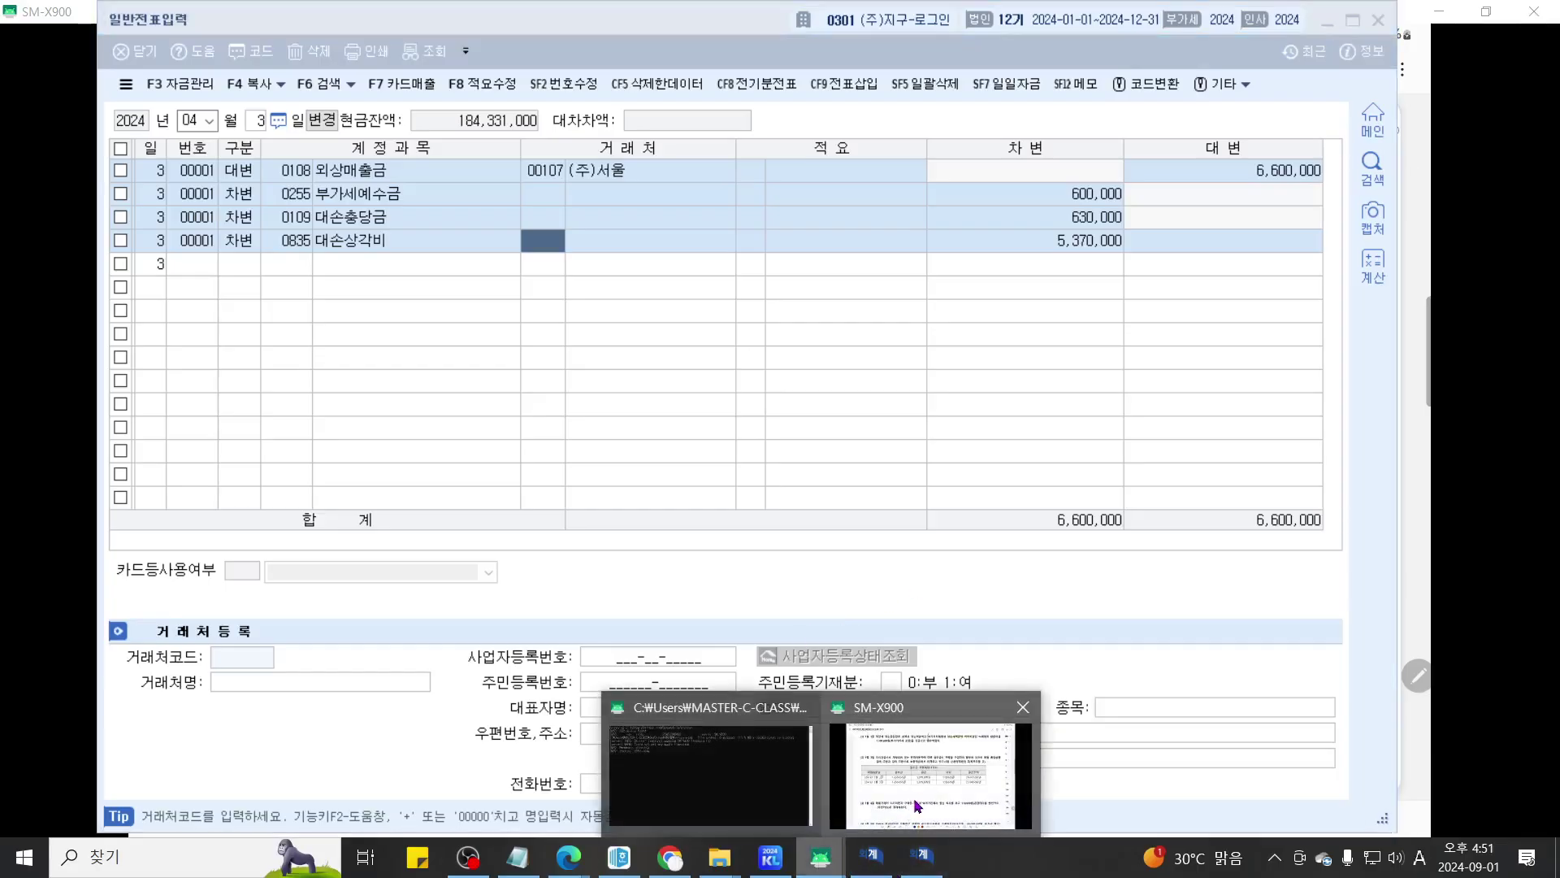
pyautogui.click(914, 772)
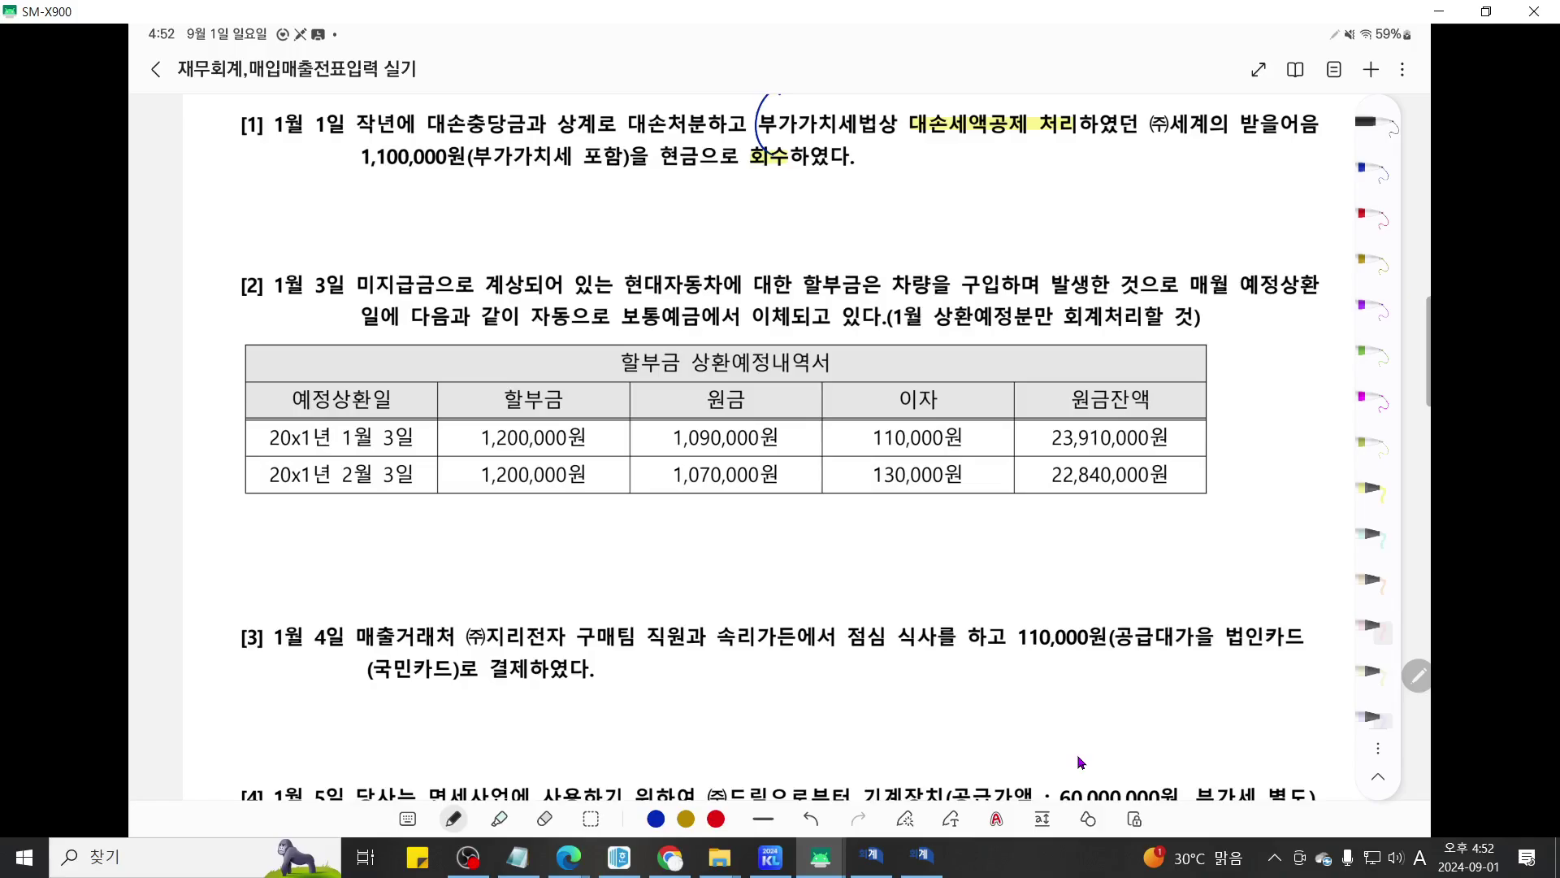
pyautogui.click(1373, 489)
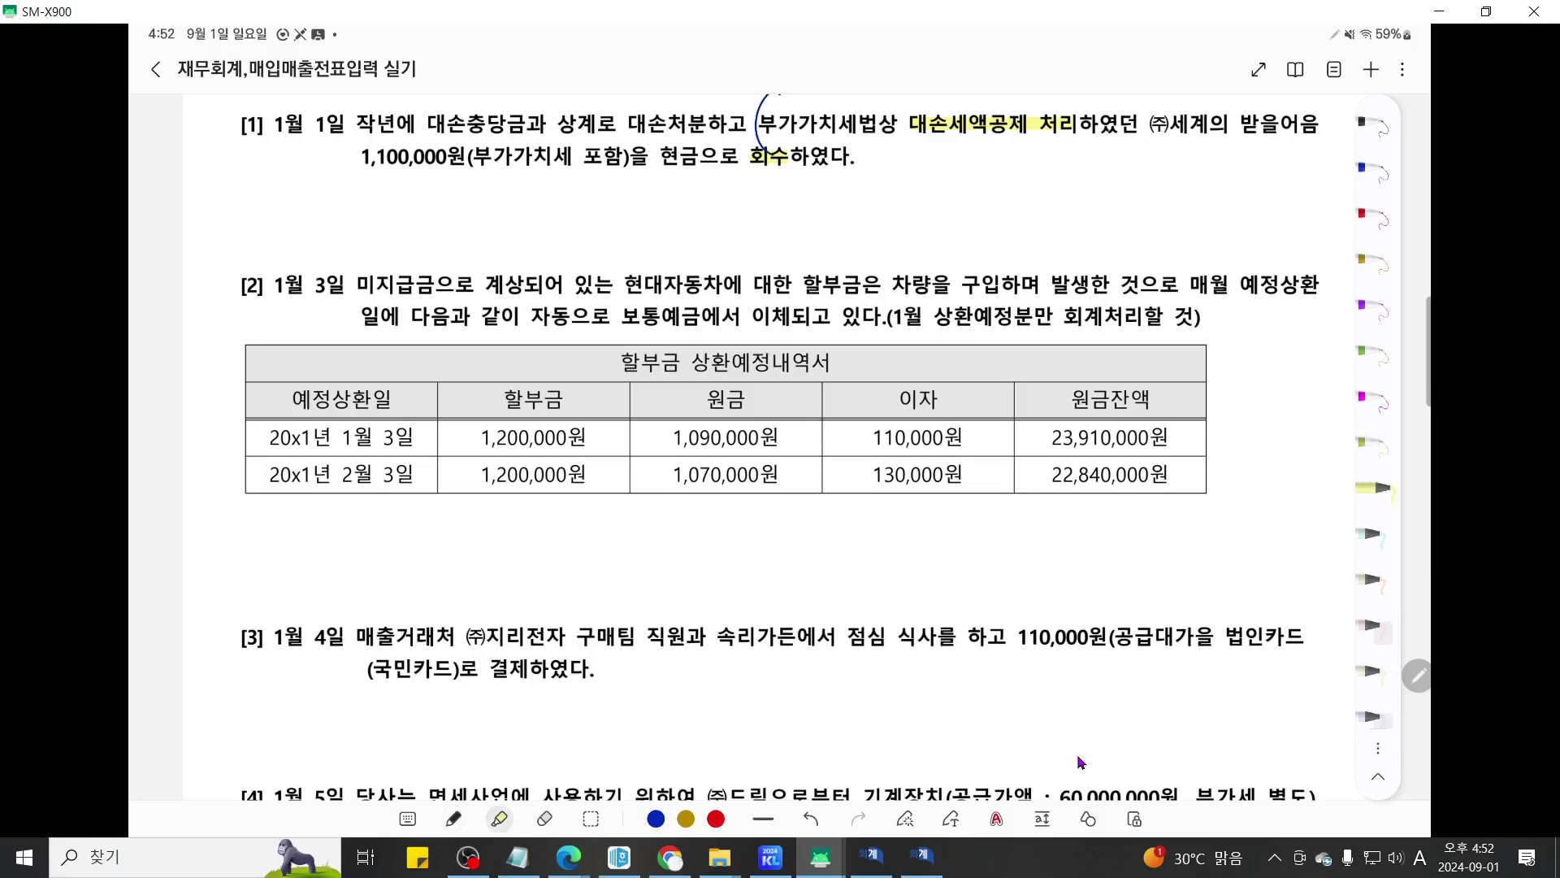
pyautogui.moveTo(275, 285); pyautogui.dragTo(319, 285)
pyautogui.moveTo(671, 438); pyautogui.dragTo(756, 437)
pyautogui.moveTo(354, 285); pyautogui.dragTo(429, 285)
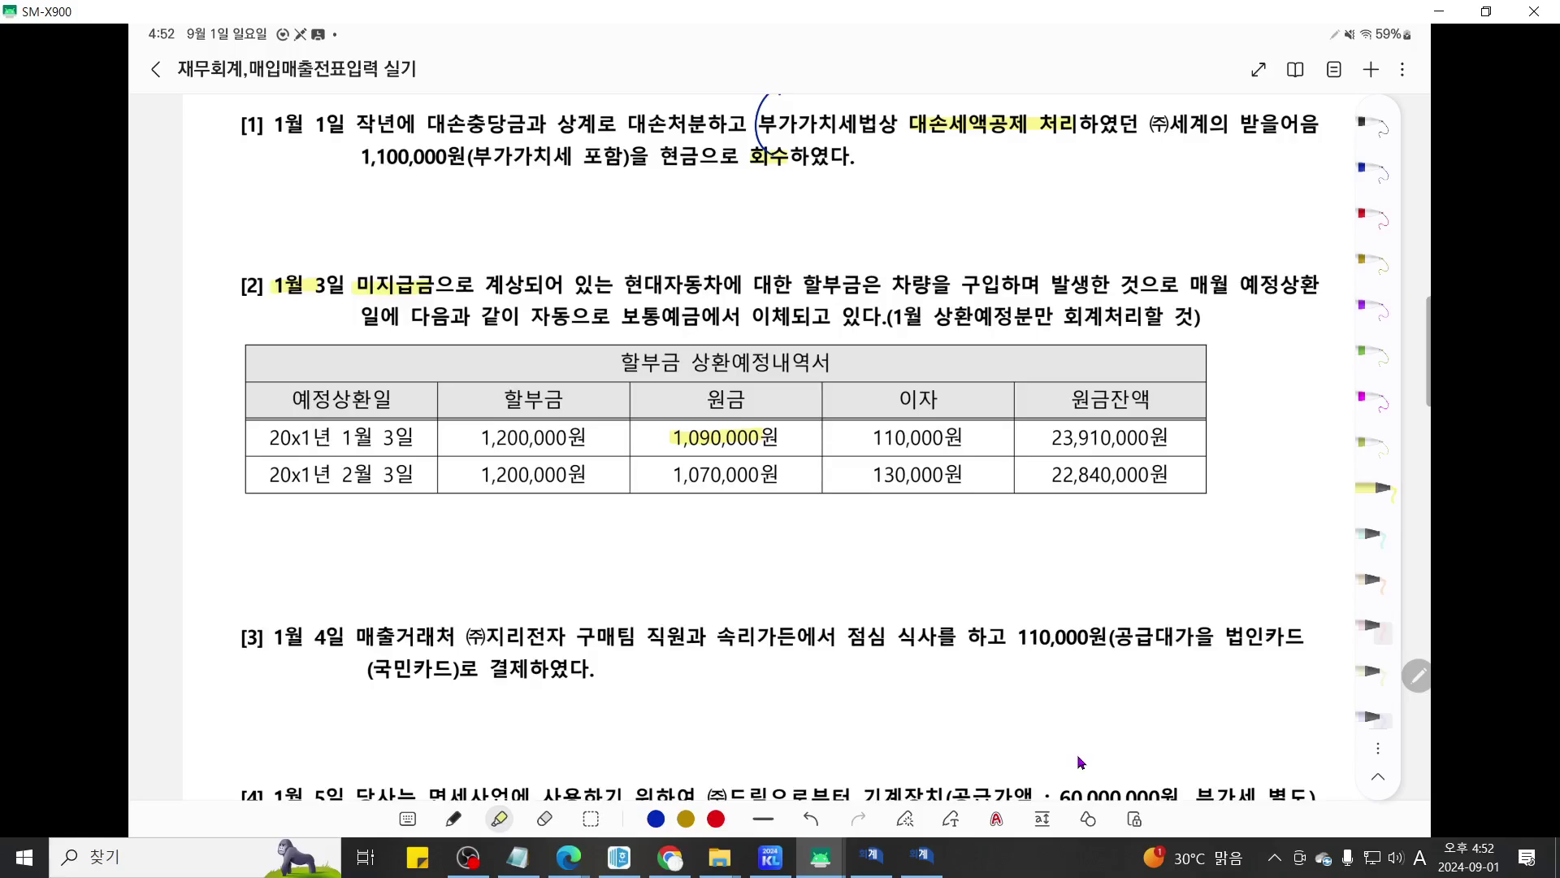
# Step: Highlight the January 3 interest 110,000 in green and add a small black pen mark between principal and interest
pyautogui.click(1373, 534)
pyautogui.moveTo(874, 437); pyautogui.dragTo(948, 437)
pyautogui.click(1373, 121)
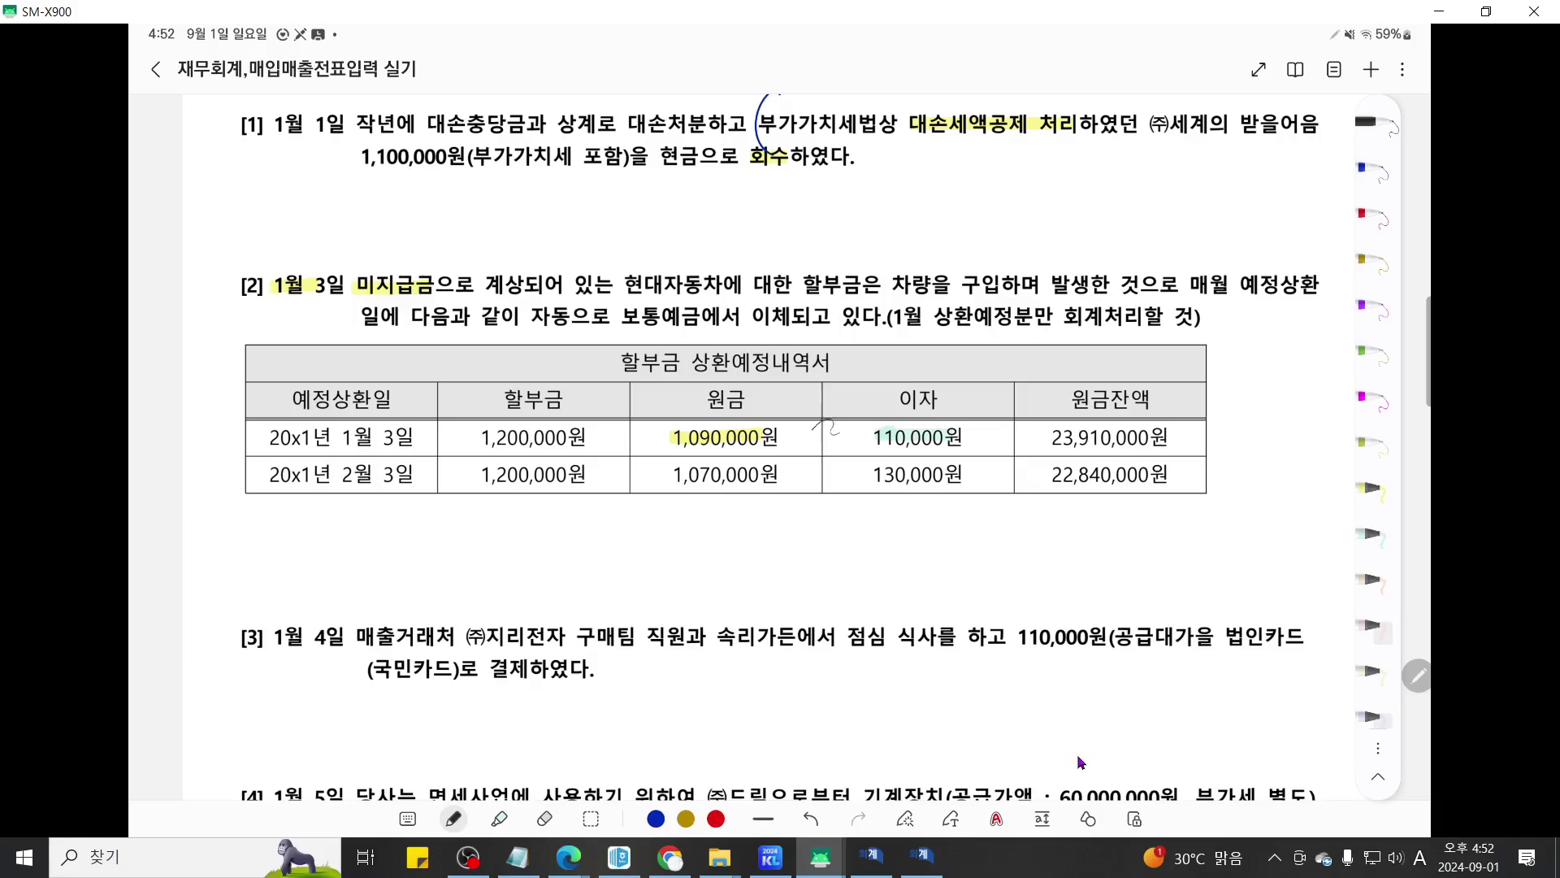
pyautogui.moveTo(806, 437)
pyautogui.mouseDown()
pyautogui.moveTo(825, 434)
pyautogui.moveTo(815, 446)
pyautogui.mouseUp()
# Step: Switch back to the general voucher entry window and set the voucher date to January 3, 2024
pyautogui.click(871, 854)
pyautogui.click(189, 121)
pyautogui.write('4')
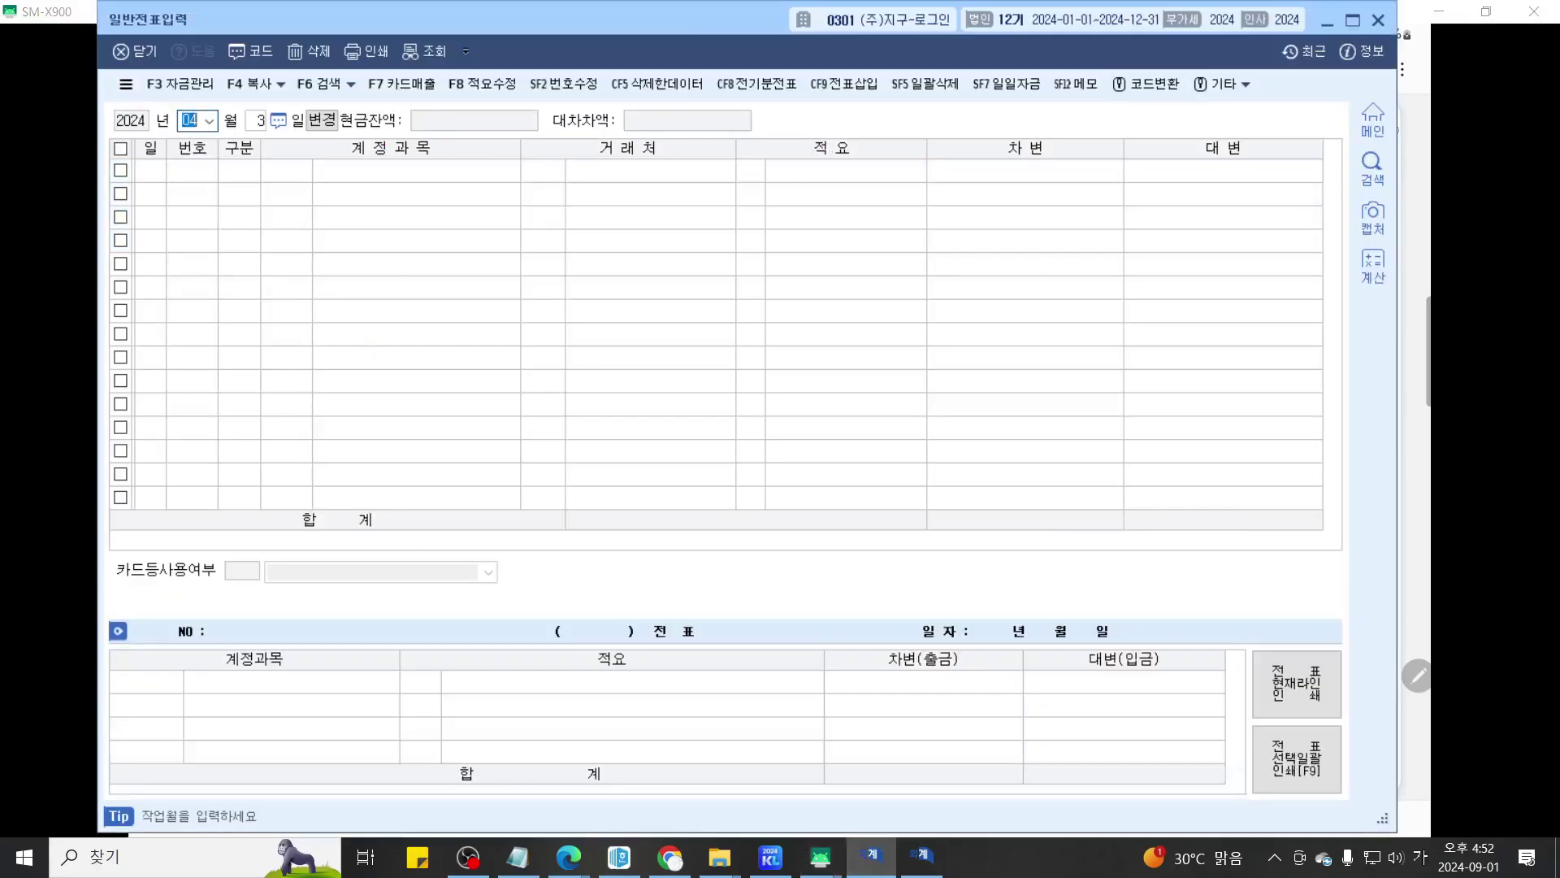
pyautogui.write('1')
pyautogui.press('Return')
pyautogui.press('Return')
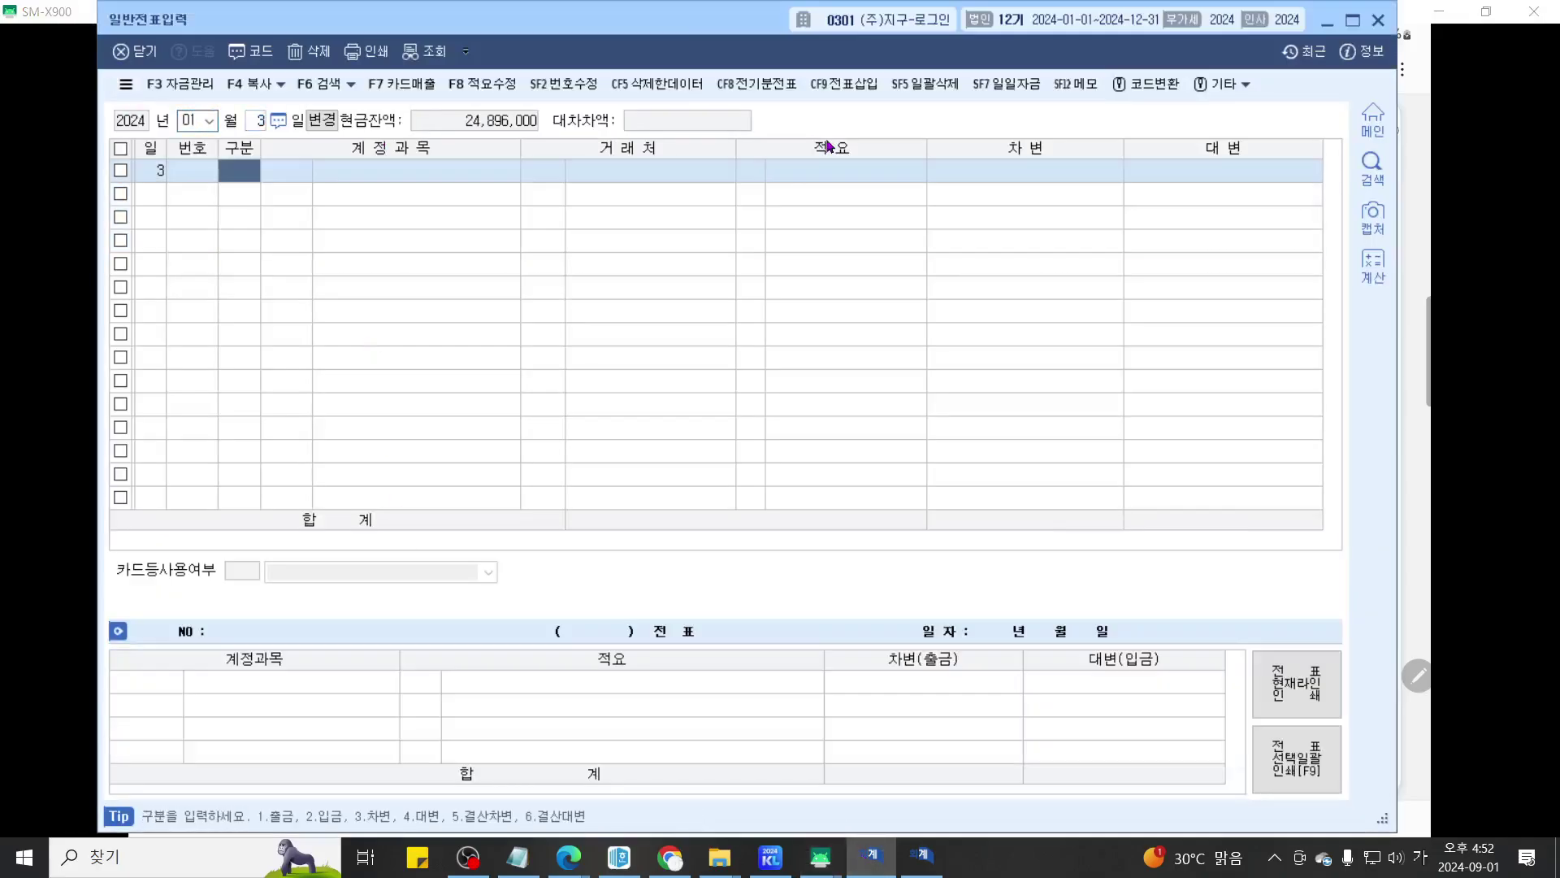
# Step: Enter a debit line for 0253 미지급금 with counterparty 현대자동차 (03101) and an amount of 1,090,000
pyautogui.write('325')
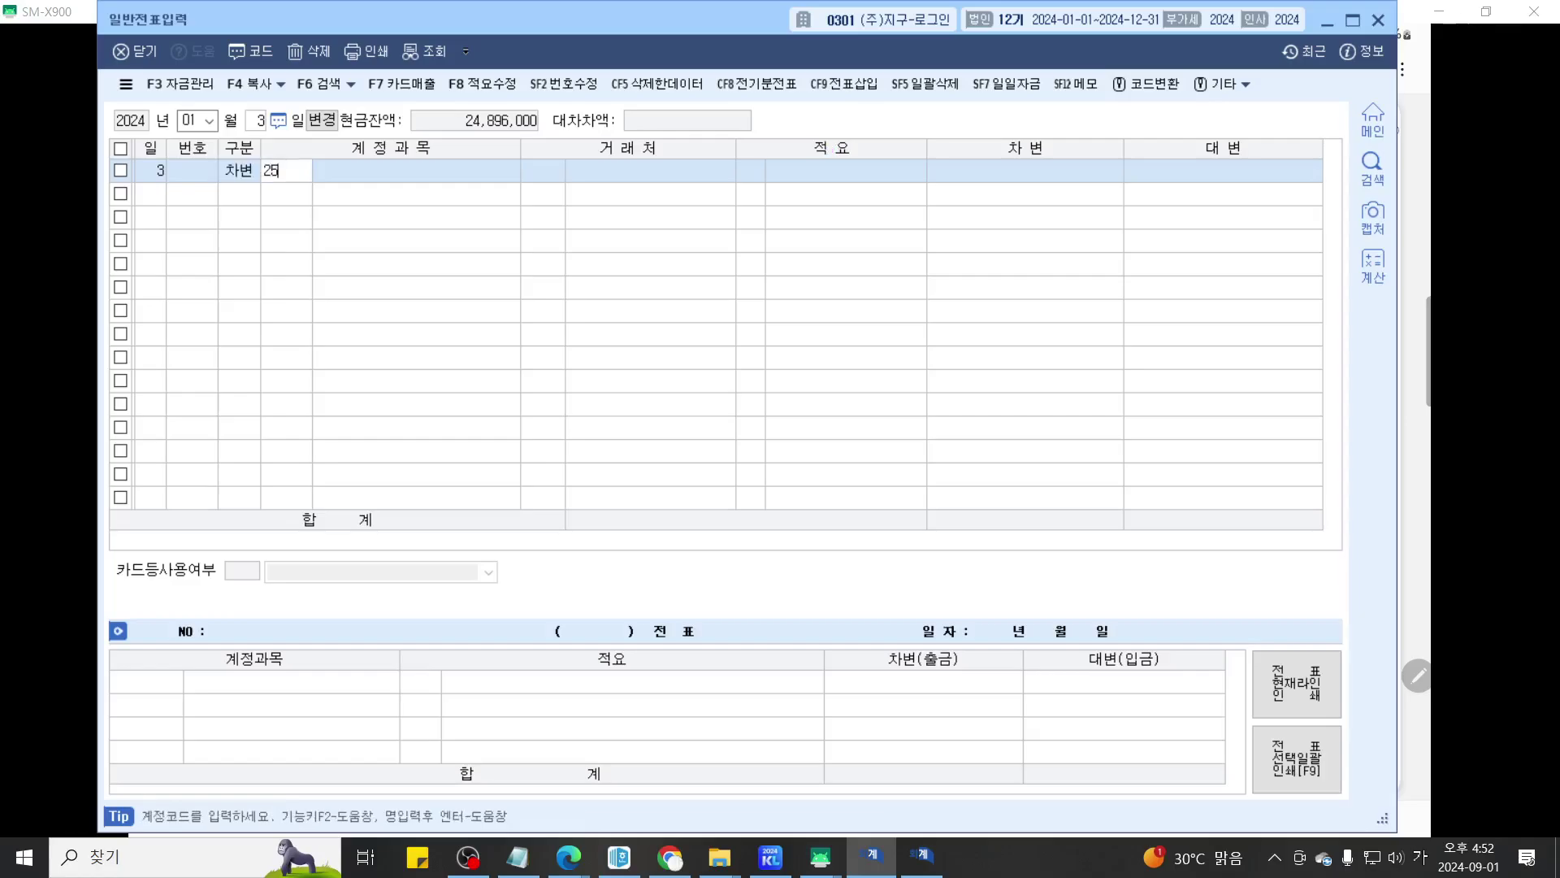
pyautogui.write('3')
pyautogui.press('Return')
pyautogui.write('현대')
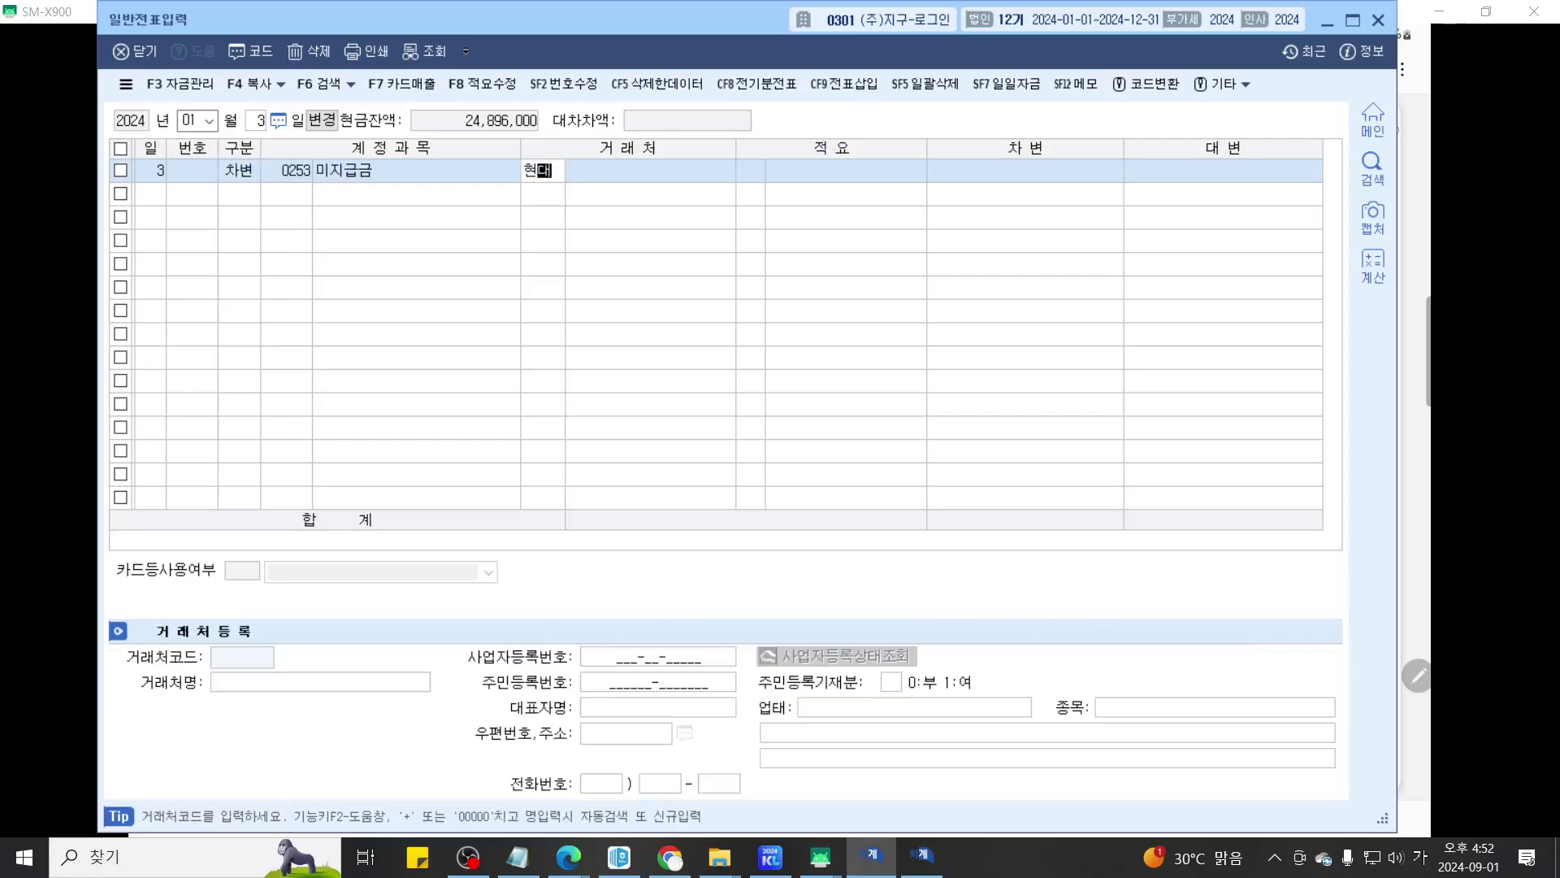
pyautogui.press('Return')
pyautogui.press('Return')
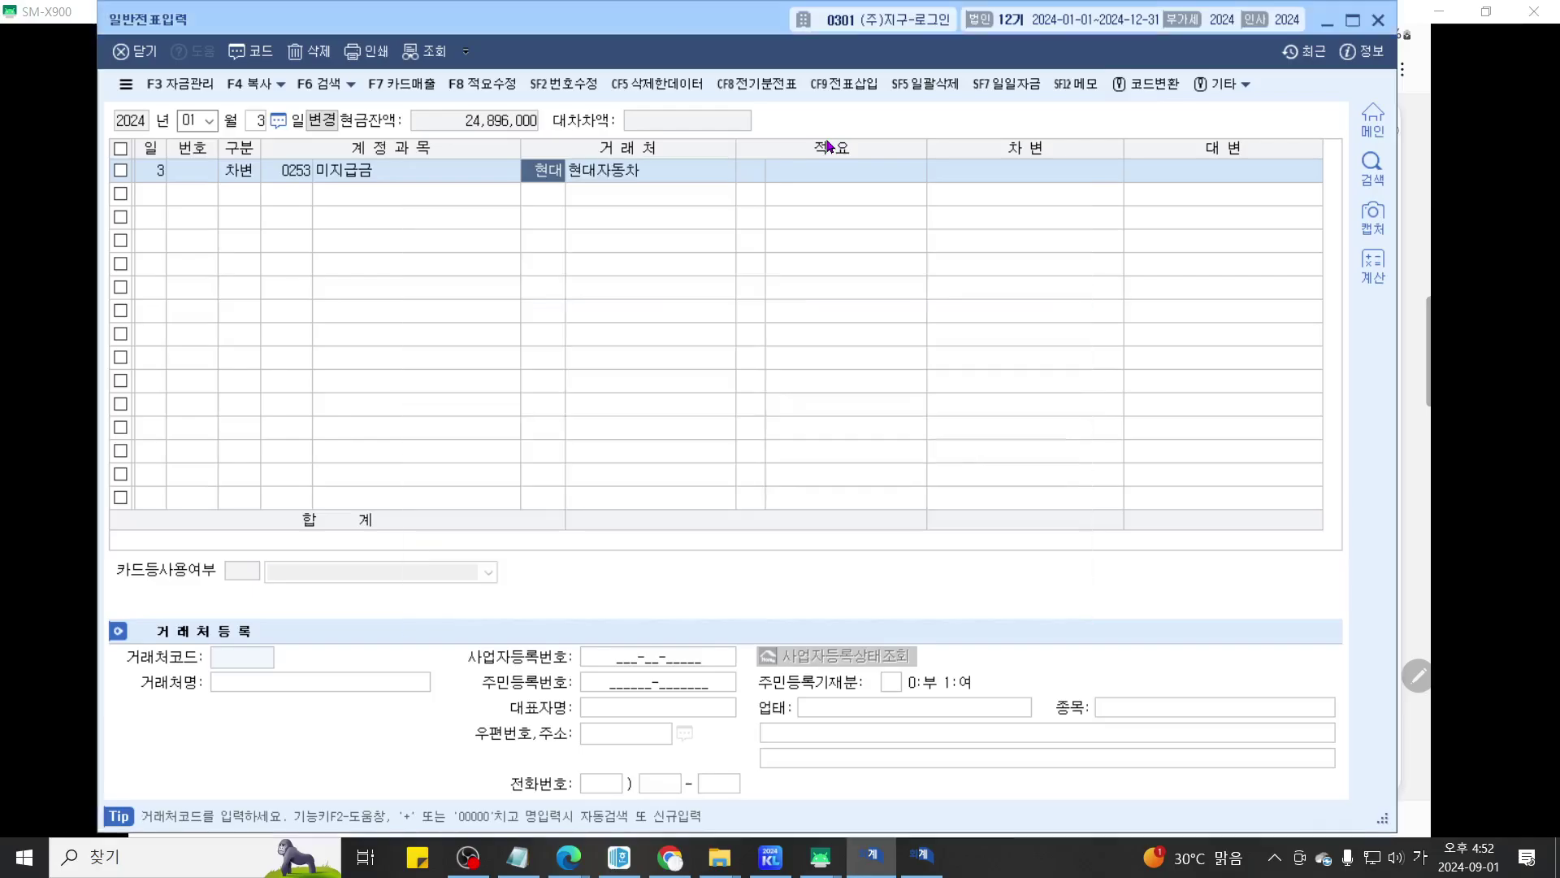
pyautogui.press('Return')
pyautogui.write('1,090')
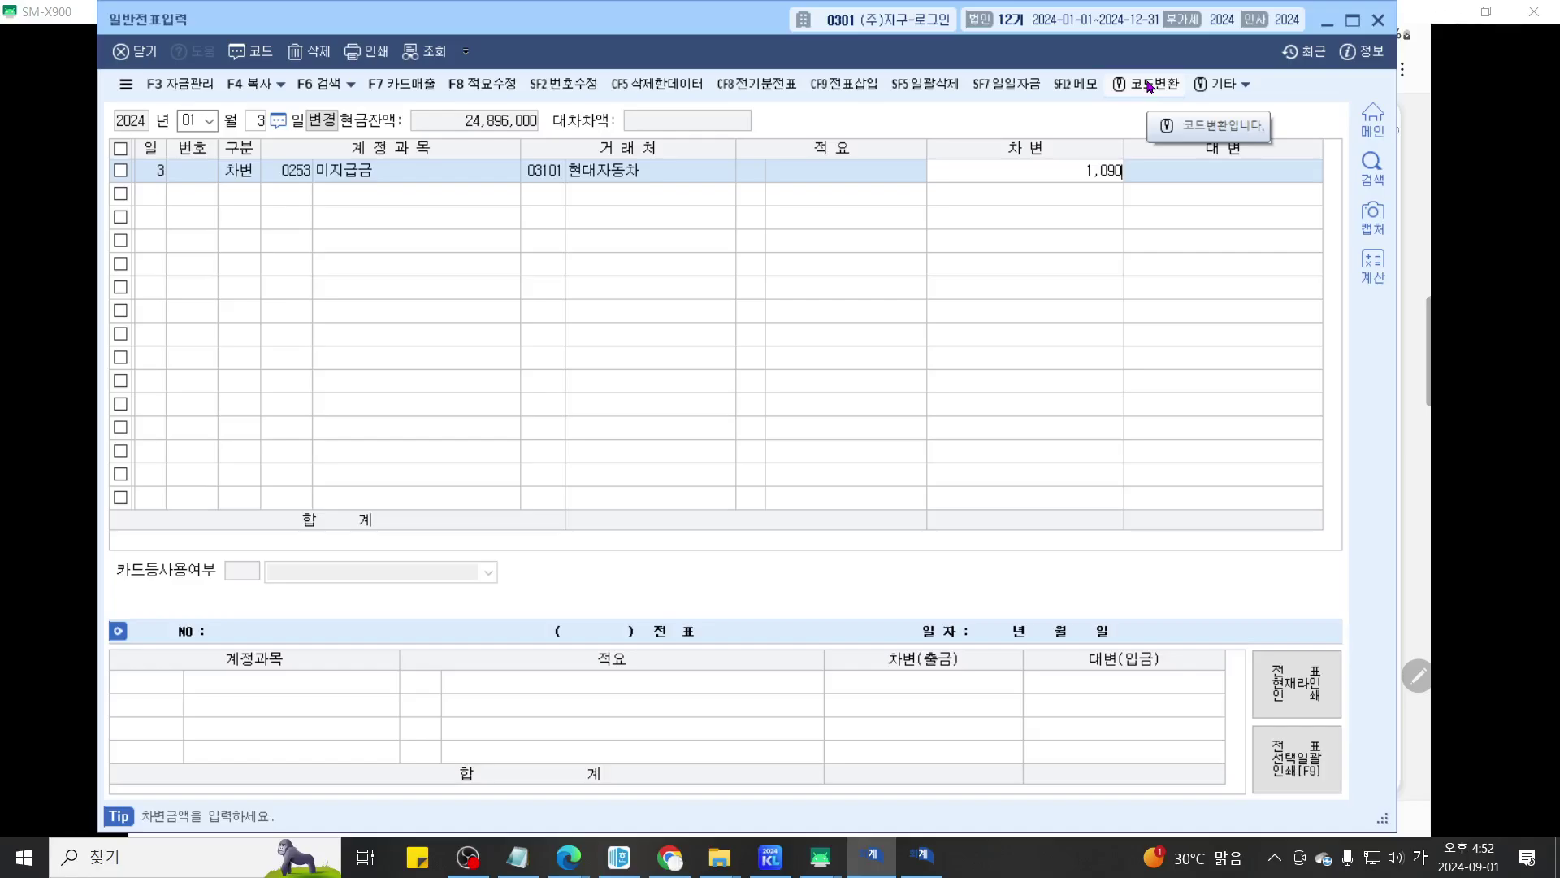
pyautogui.write(',000')
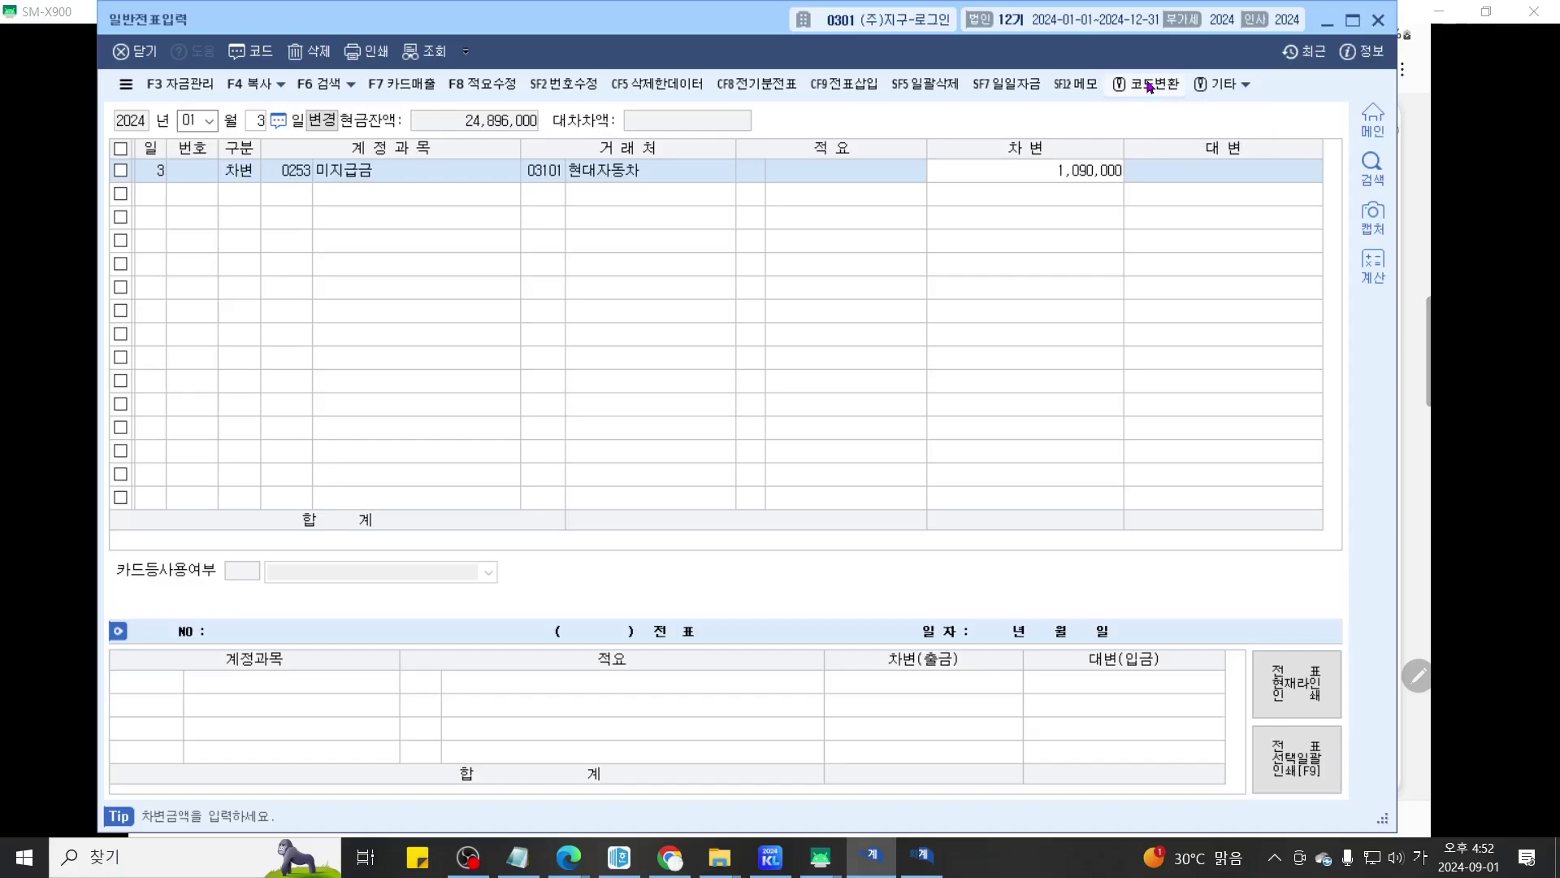
pyautogui.press('Return')
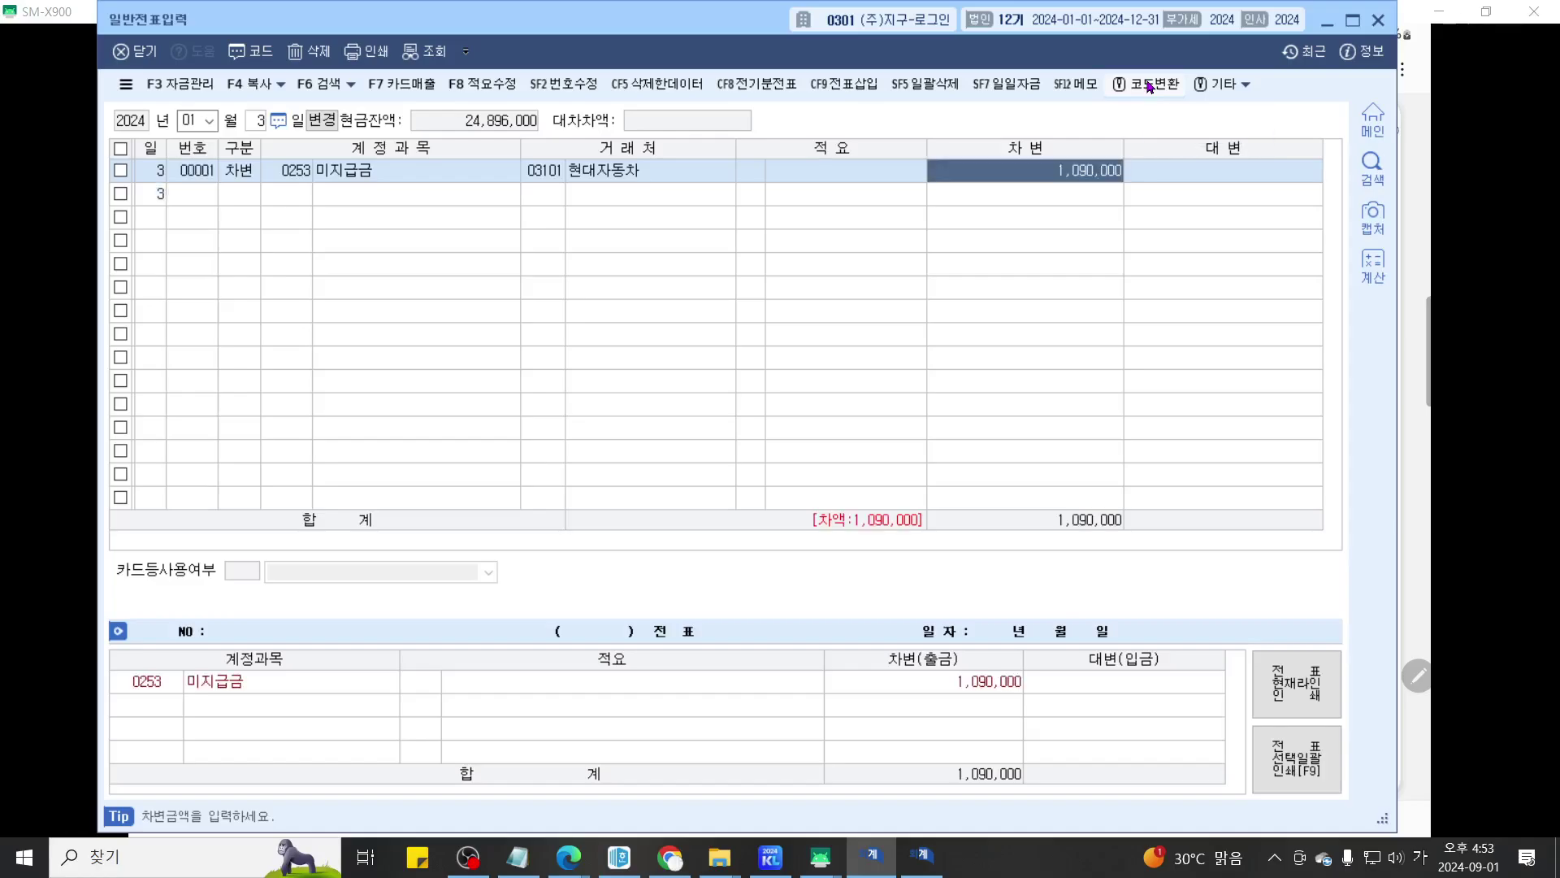
# Step: Add a debit line for 0951 이자비용 with an amount of 110,000 and no counterparty
pyautogui.write('30951')
pyautogui.press('Return')
pyautogui.press('Return')
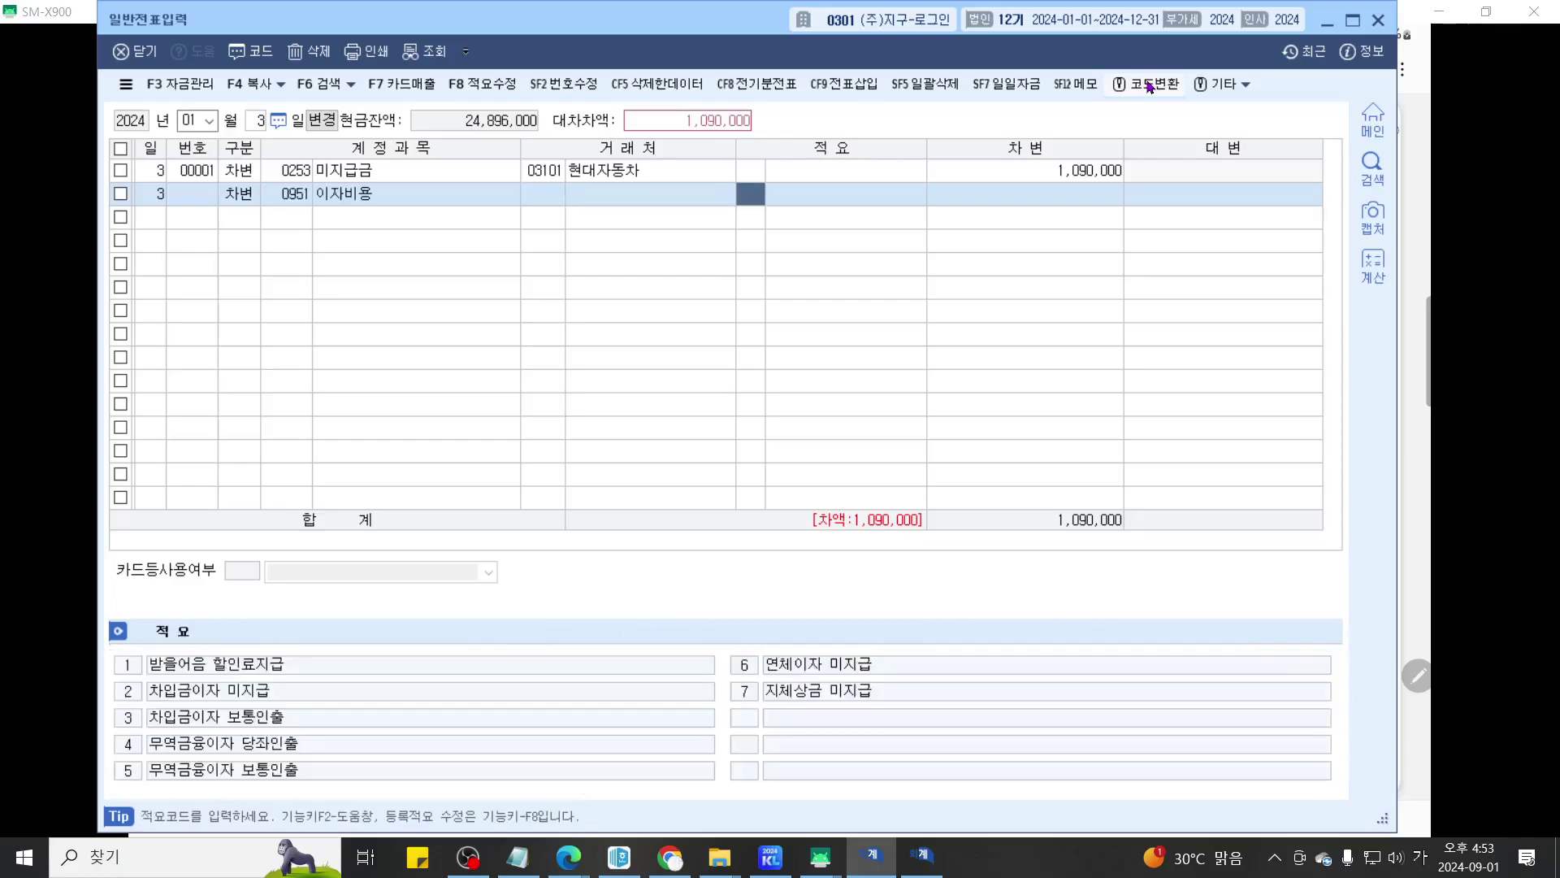
pyautogui.press('Return')
pyautogui.write('110')
pyautogui.press('+')
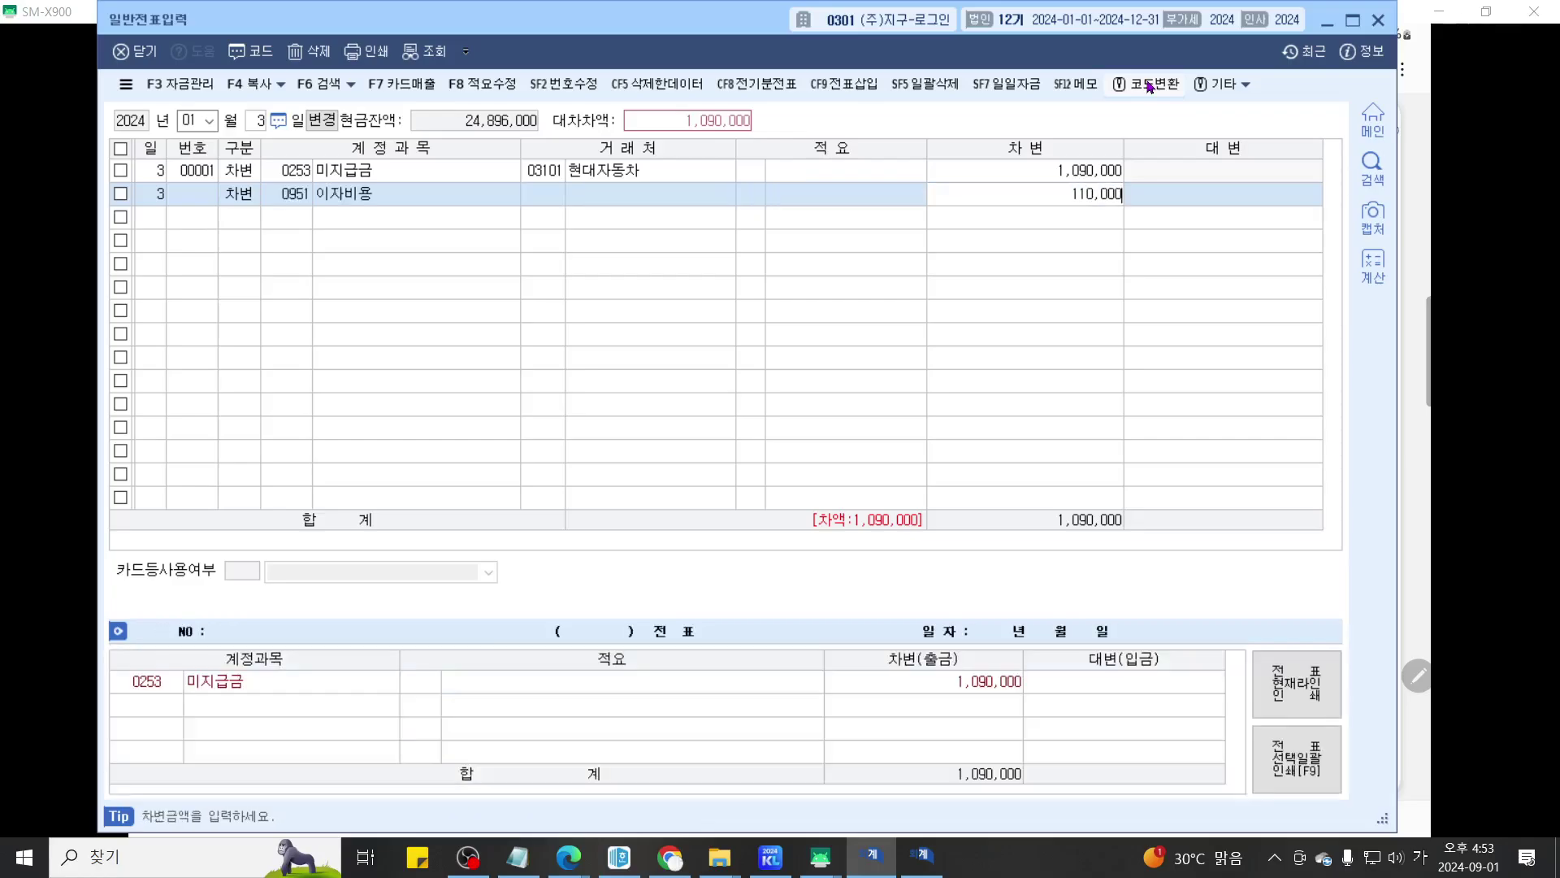
pyautogui.press('Return')
# Step: Complete the January 3 voucher with a credit line for 0103 보통예금 of 1,200,000
pyautogui.write('4')
pyautogui.press('Return')
pyautogui.write('103')
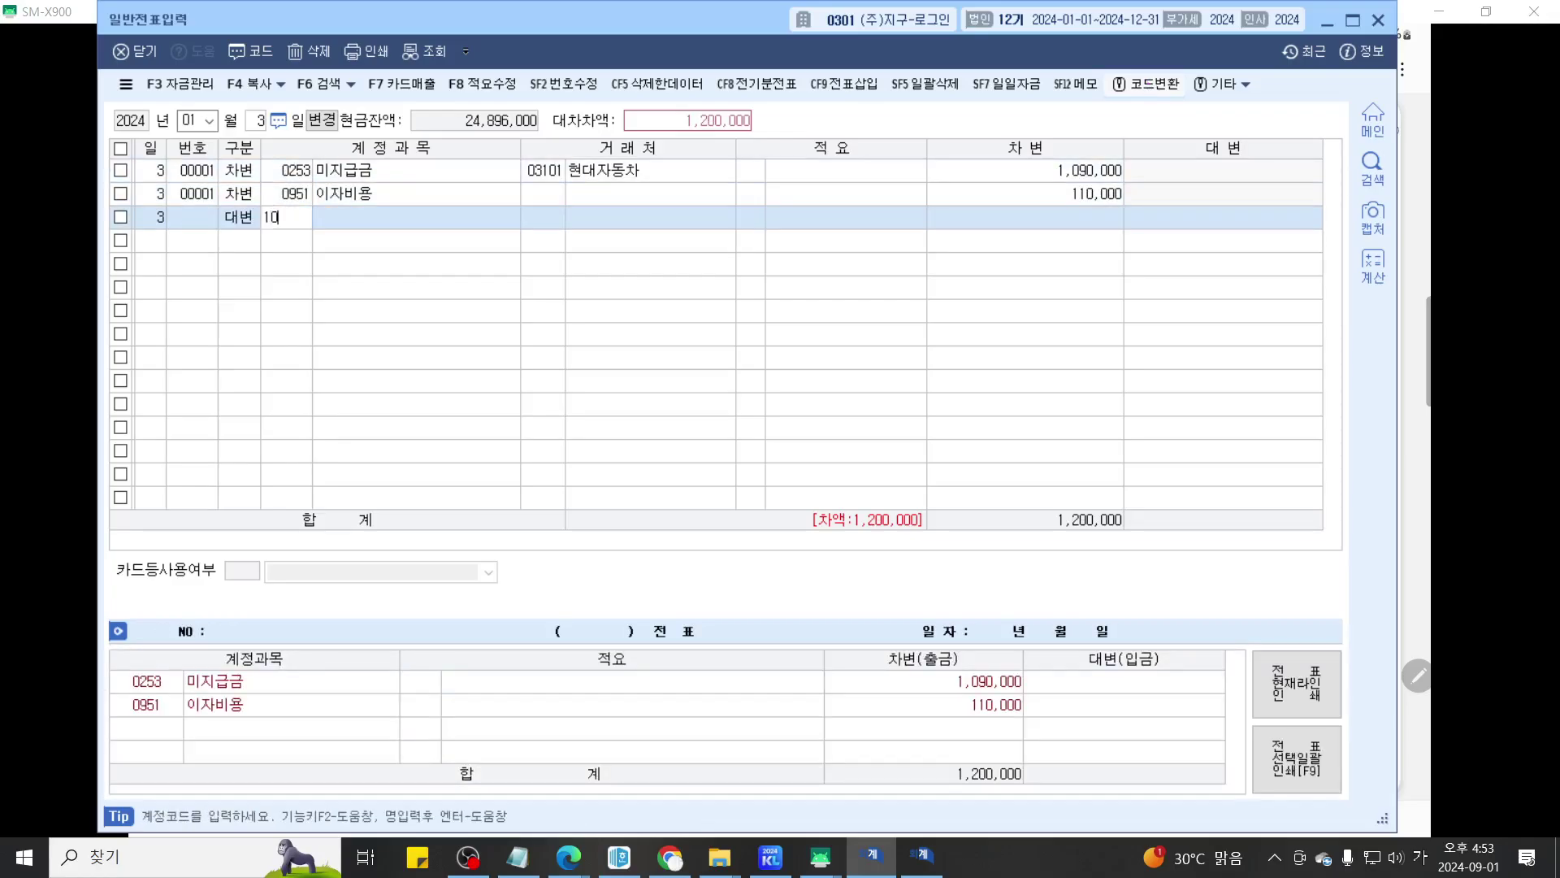
pyautogui.press('Return')
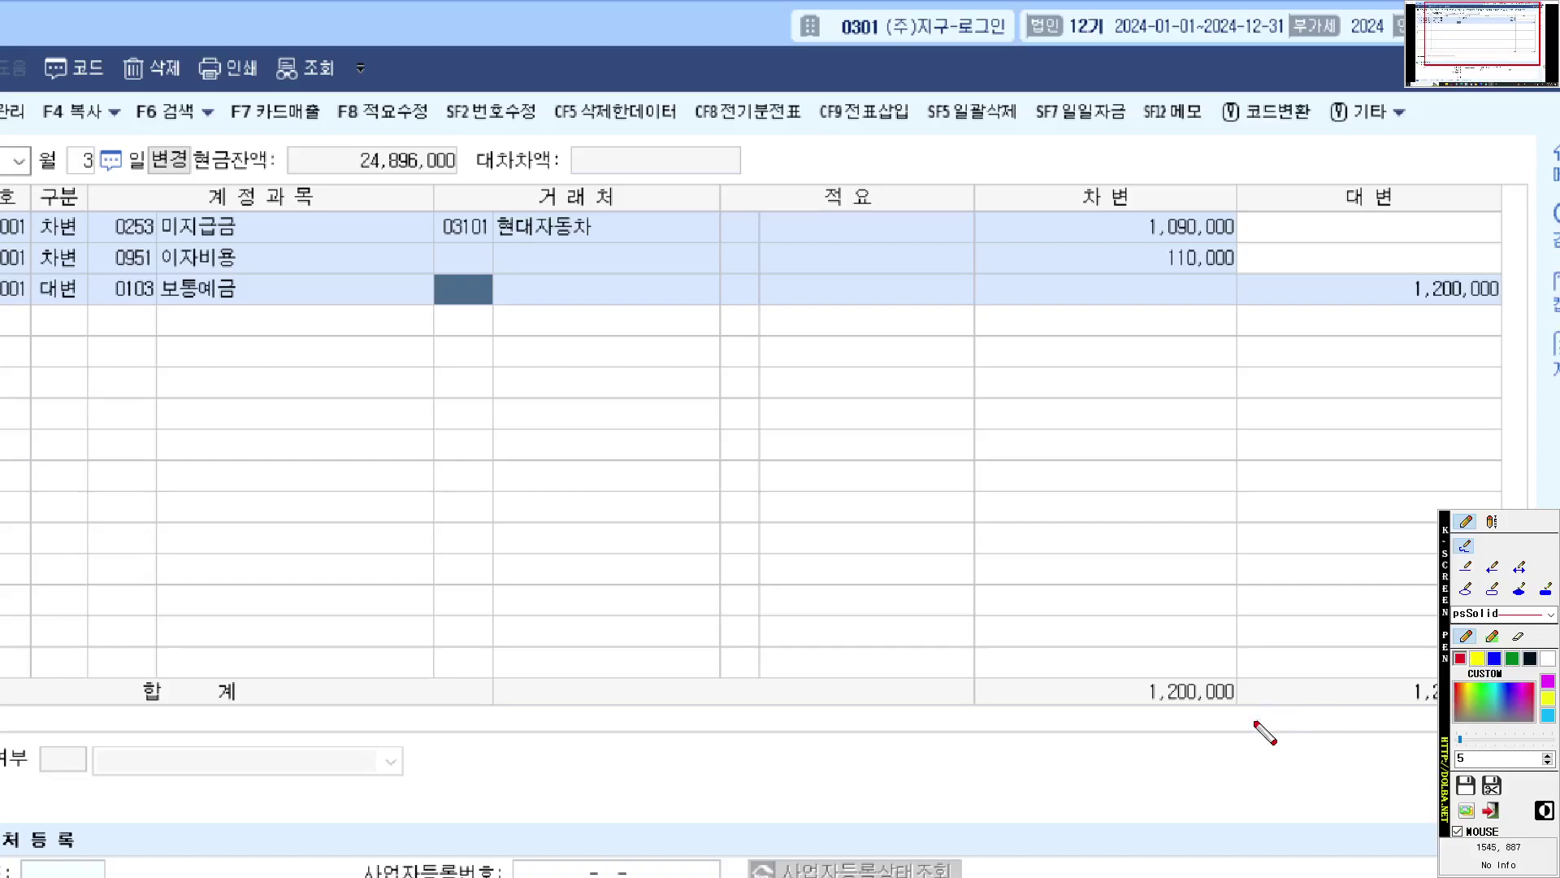
pyautogui.press('Escape')
# Step: Open the 부가가치세신고서 form in the accounting program and magnify it
pyautogui.click(843, 859)
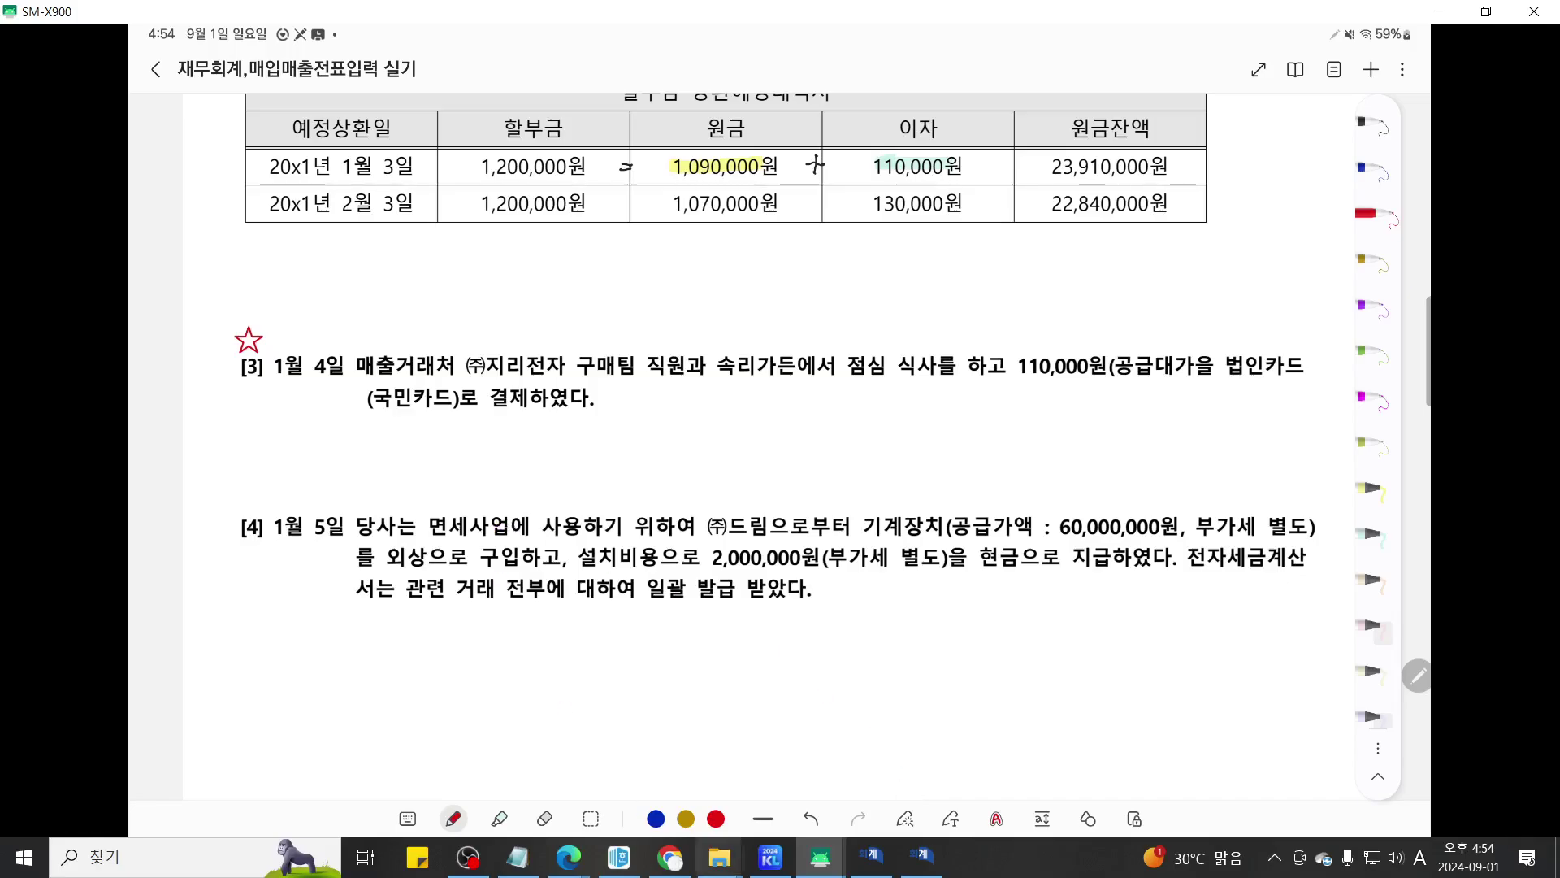
pyautogui.click(783, 858)
pyautogui.click(369, 91)
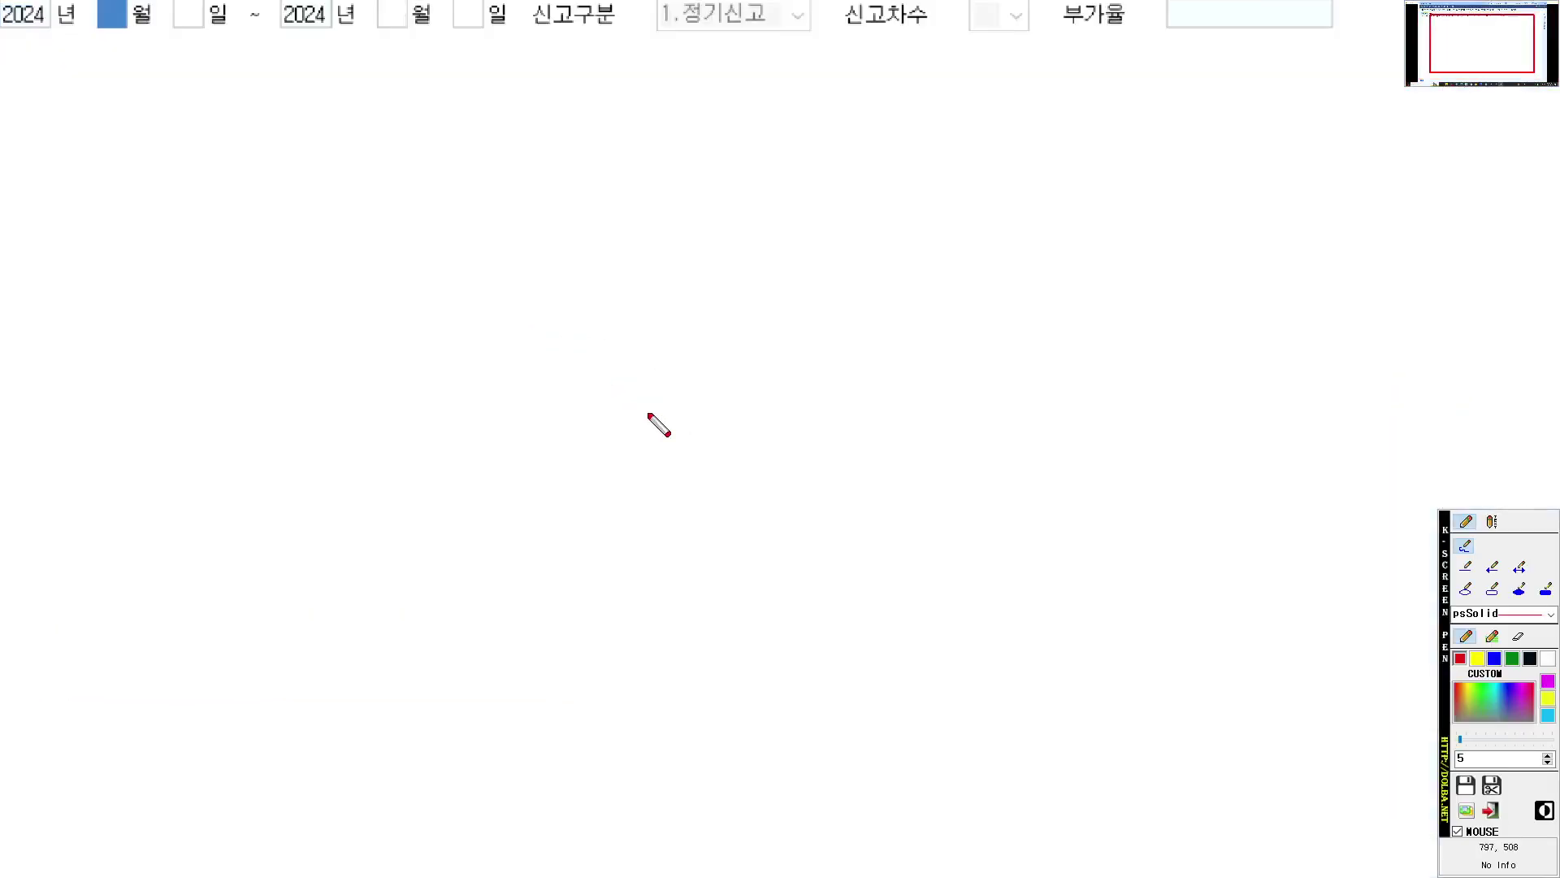
pyautogui.hotkey('ctrl', '1')
pyautogui.scroll(9, 728, 457)
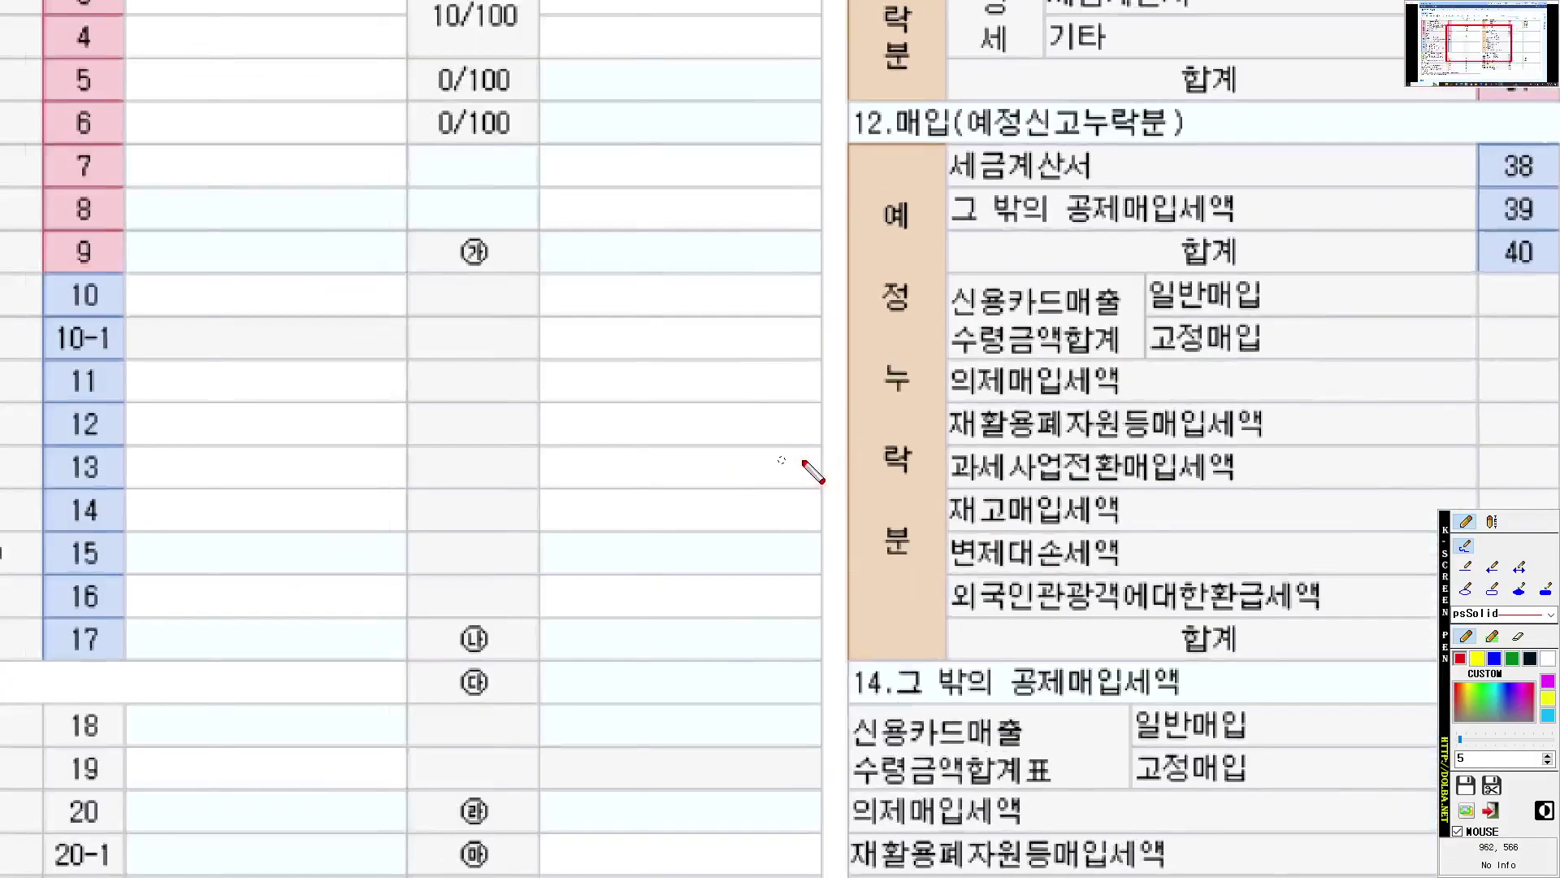
# Step: Circle 세금계산서 수취분 in red and underline 그 밖의 공제매입세액 in green on the magnified VAT return
pyautogui.moveTo(798, 457)
pyautogui.mouseDown()
pyautogui.moveTo(964, 468)
pyautogui.moveTo(845, 396)
pyautogui.mouseUp()
pyautogui.moveTo(396, 346)
pyautogui.mouseDown()
pyautogui.moveTo(268, 362)
pyautogui.moveTo(224, 256)
pyautogui.moveTo(402, 247)
pyautogui.moveTo(398, 358)
pyautogui.mouseUp()
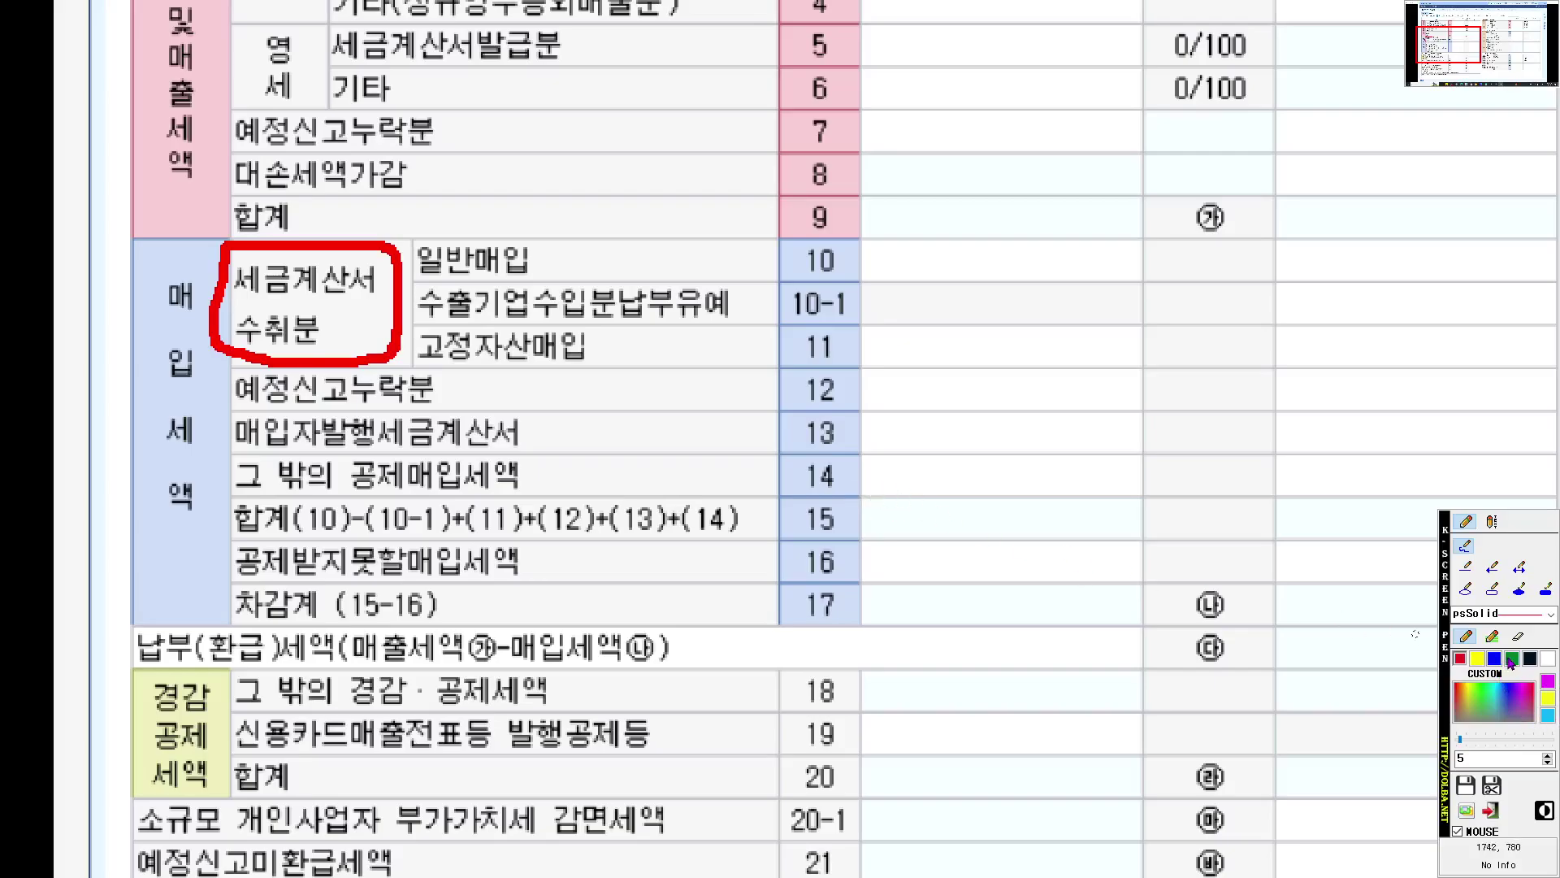
pyautogui.moveTo(236, 491); pyautogui.dragTo(644, 493)
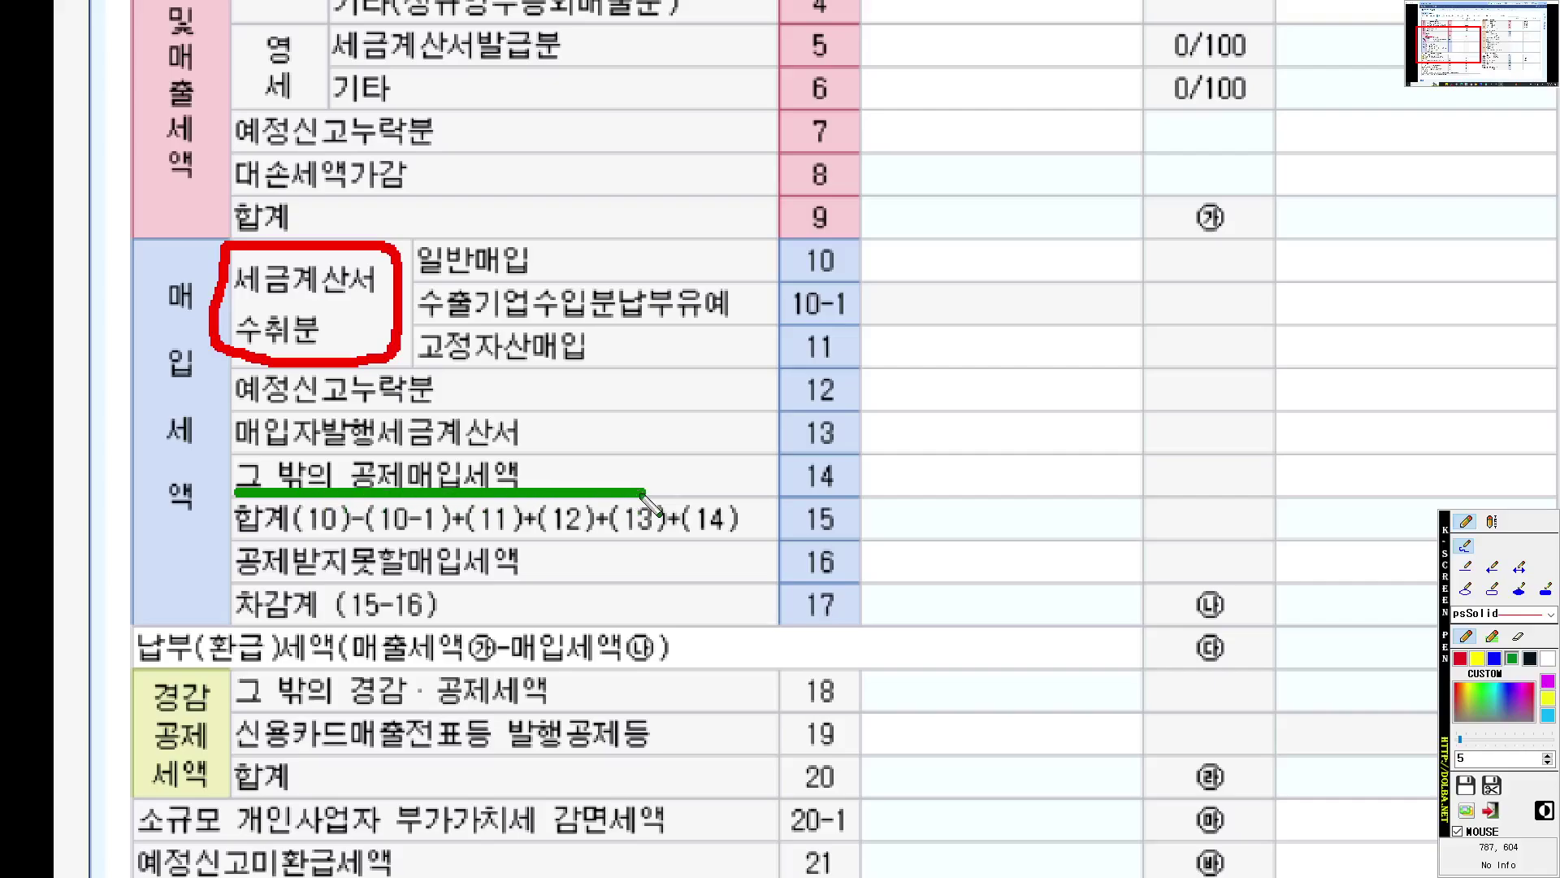
pyautogui.click(1548, 763)
pyautogui.press('Escape')
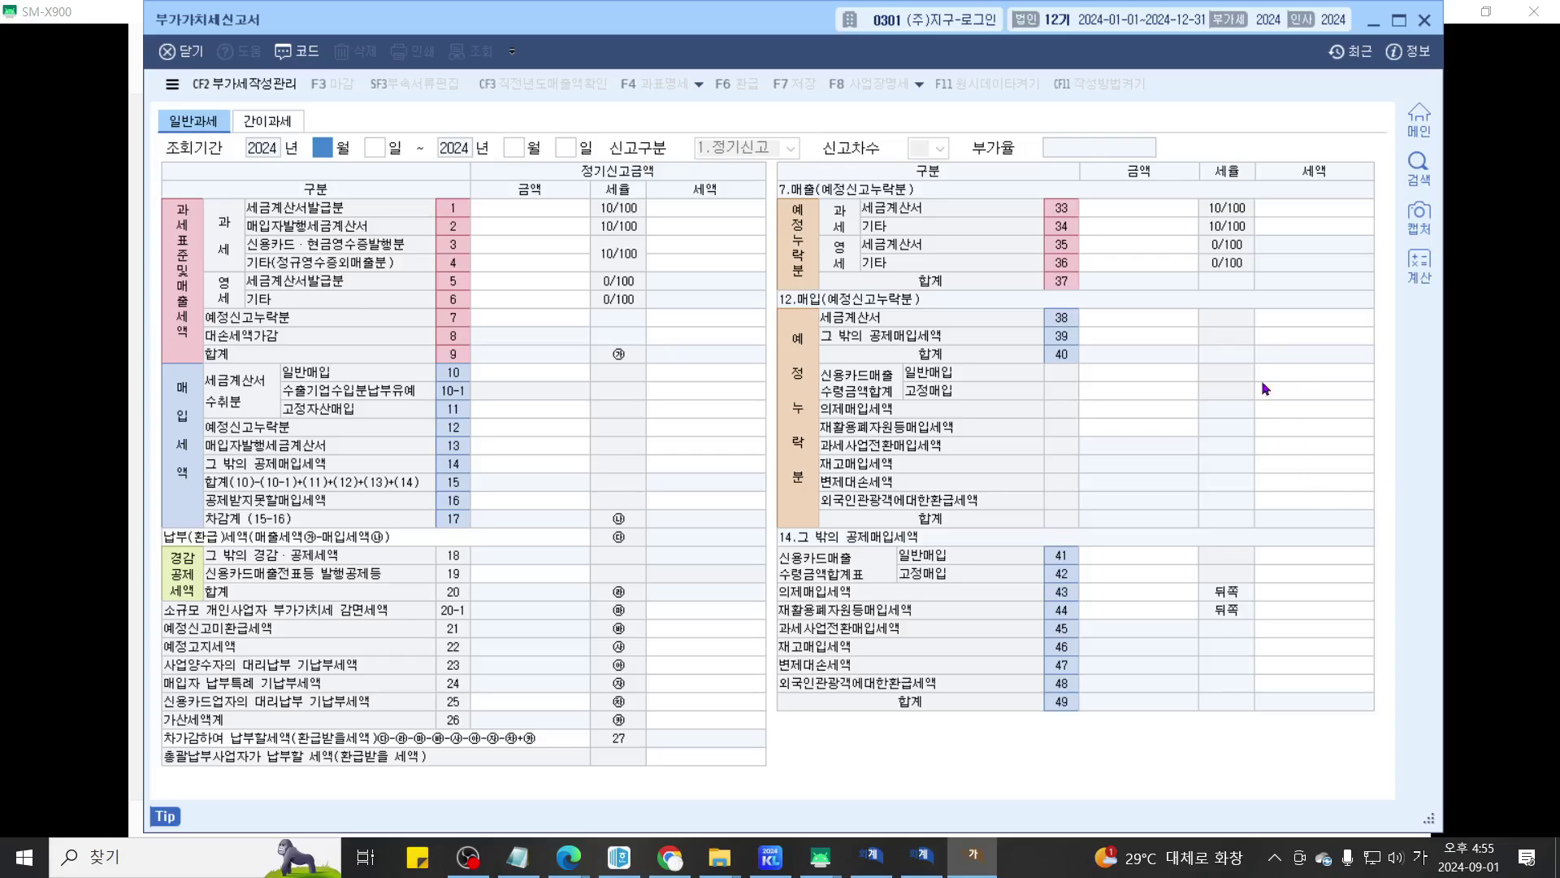
# Step: Close the VAT return and switch to the problem document to review problem [3]
pyautogui.click(1424, 20)
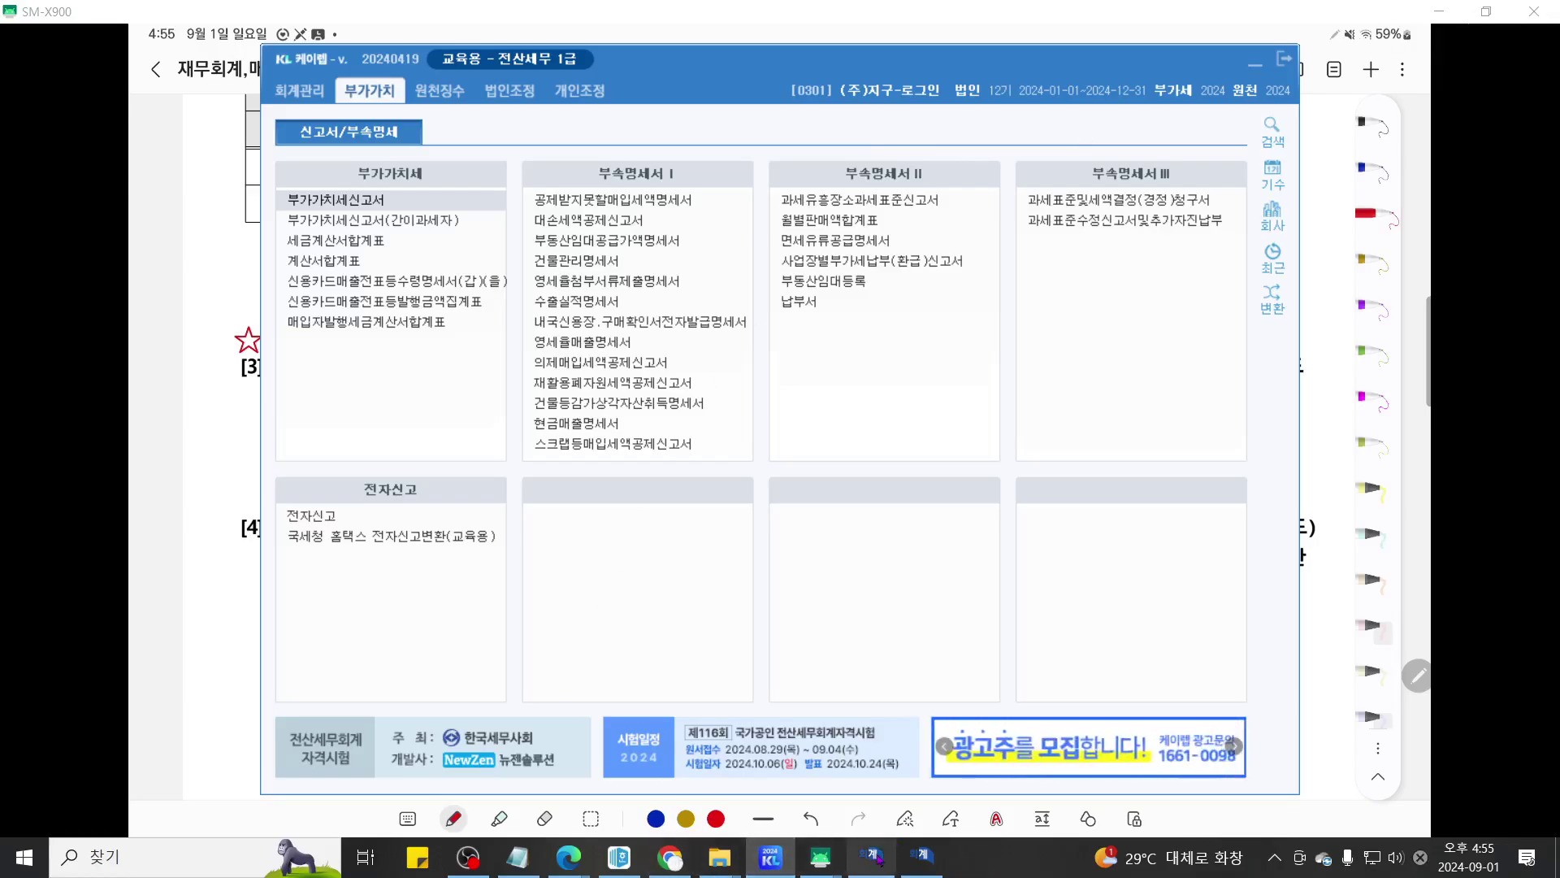
pyautogui.click(820, 857)
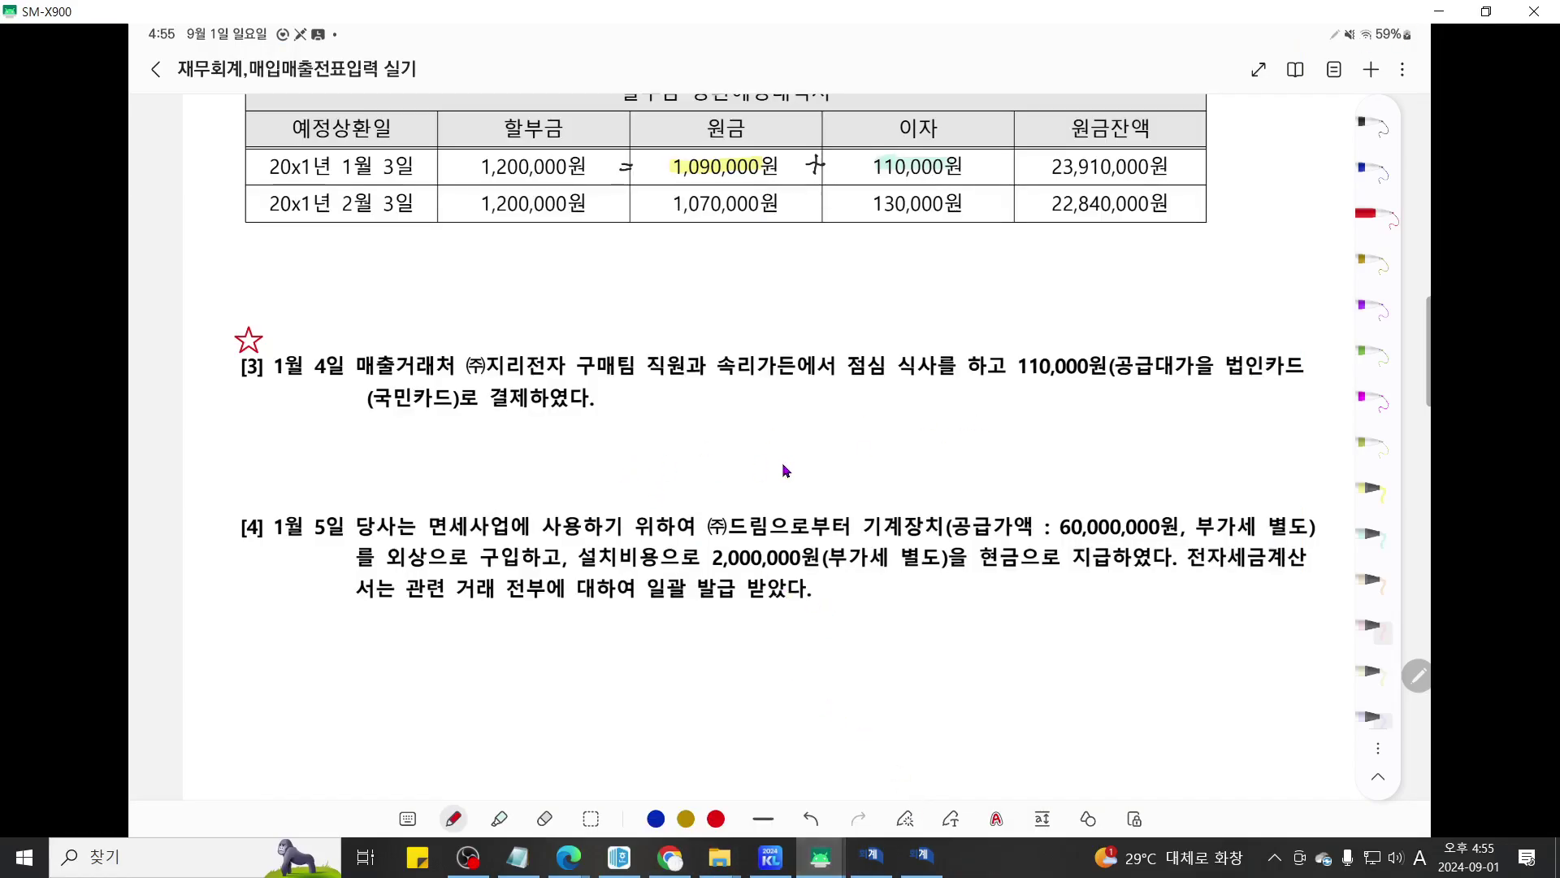
pyautogui.scroll(2, 781, 461)
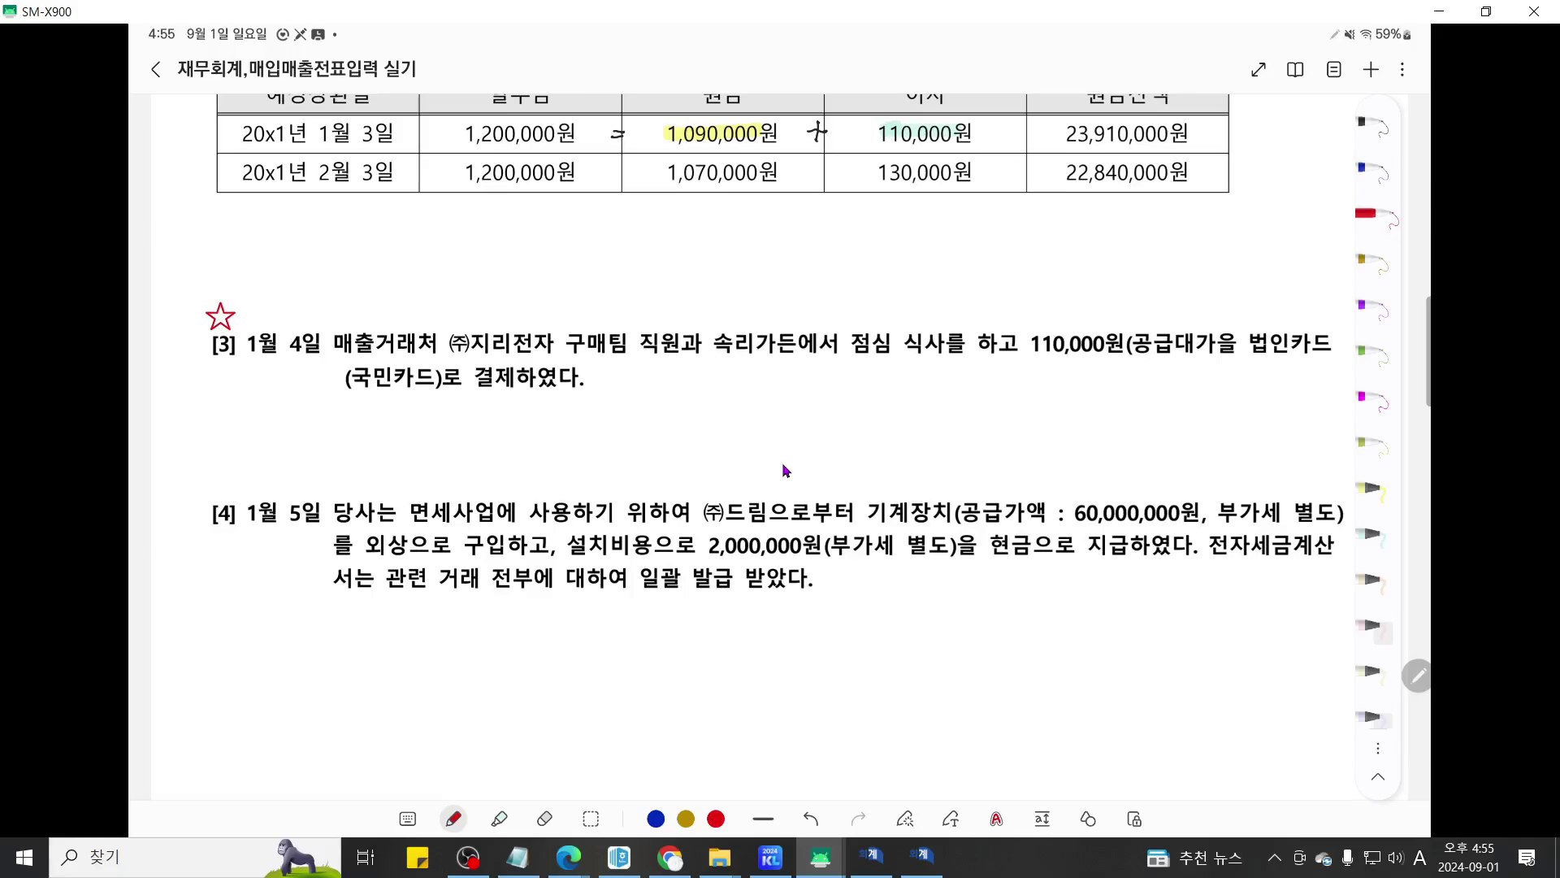
pyautogui.scroll(-2, 783, 465)
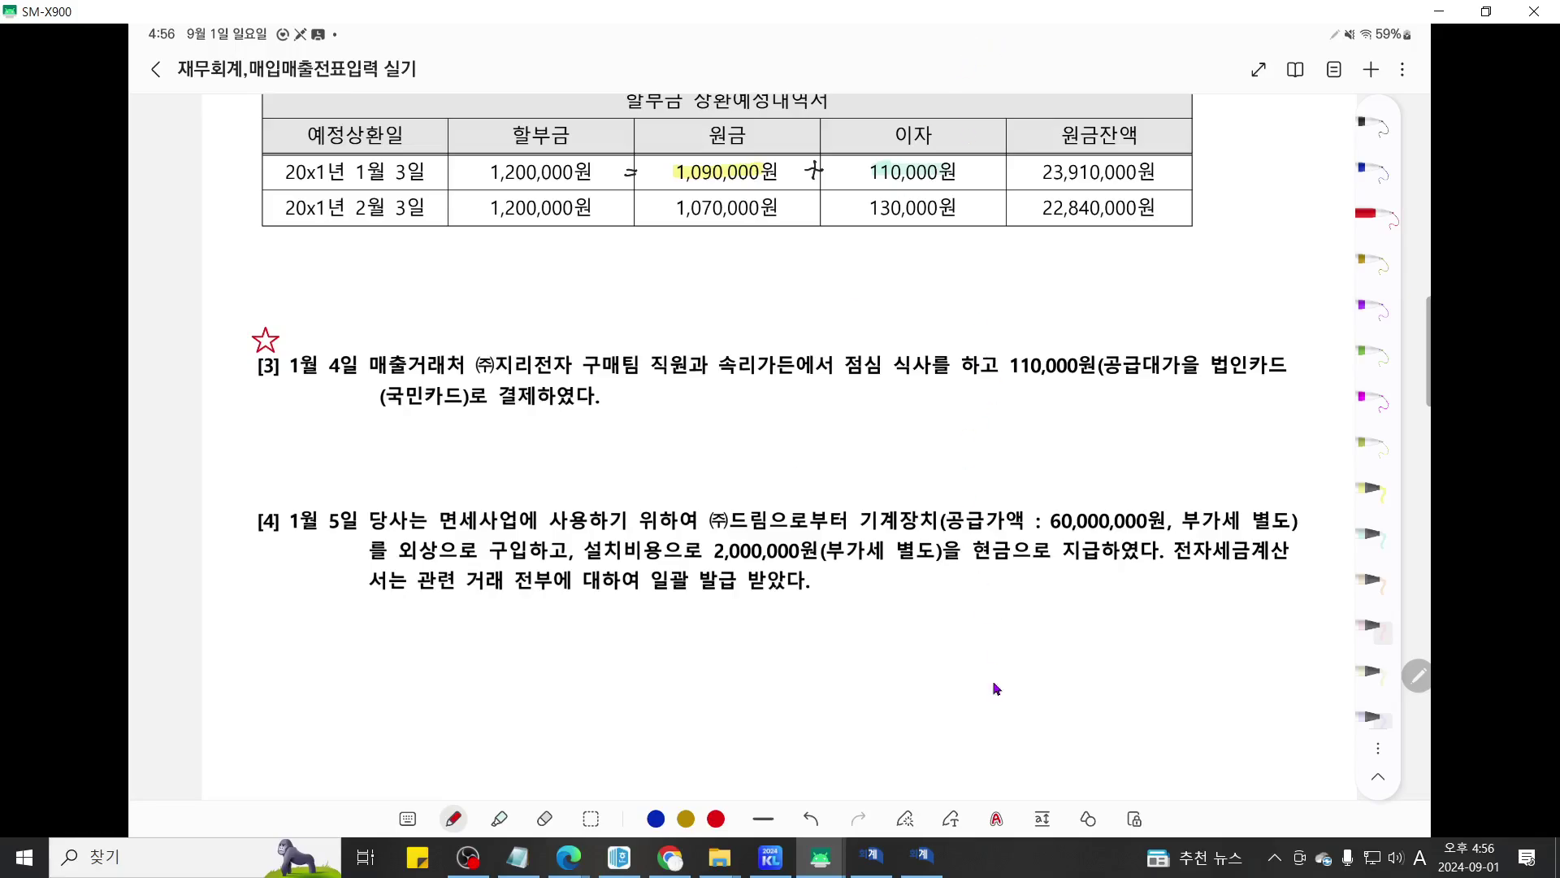
# Step: Switch to the general voucher entry window and set the voucher date to January 4, 2024
pyautogui.moveTo(871, 855)
pyautogui.click(863, 795)
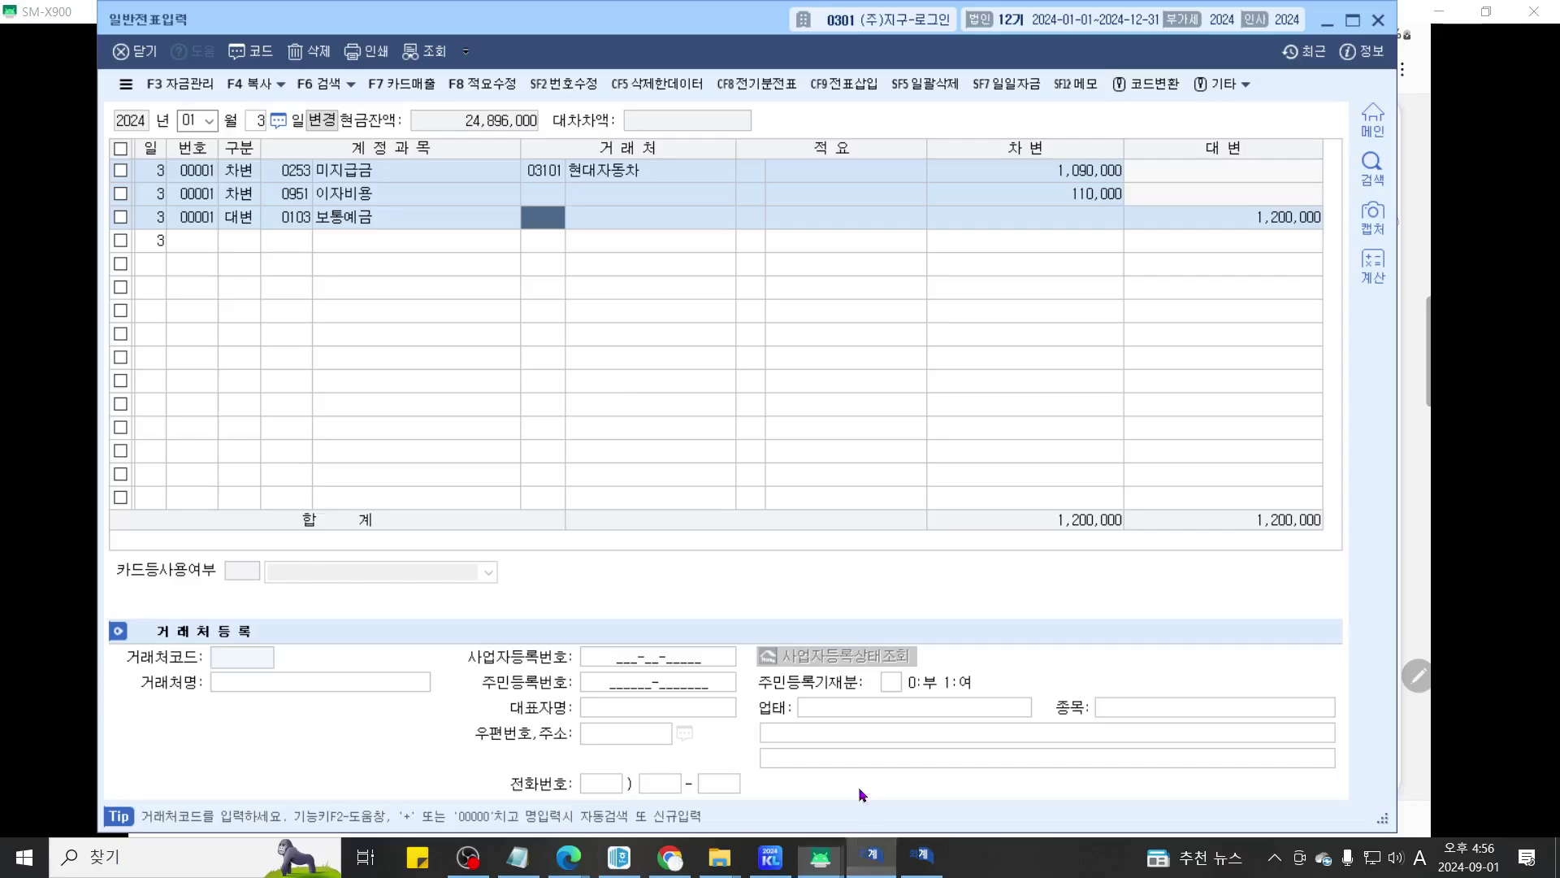
pyautogui.click(256, 120)
pyautogui.write('4')
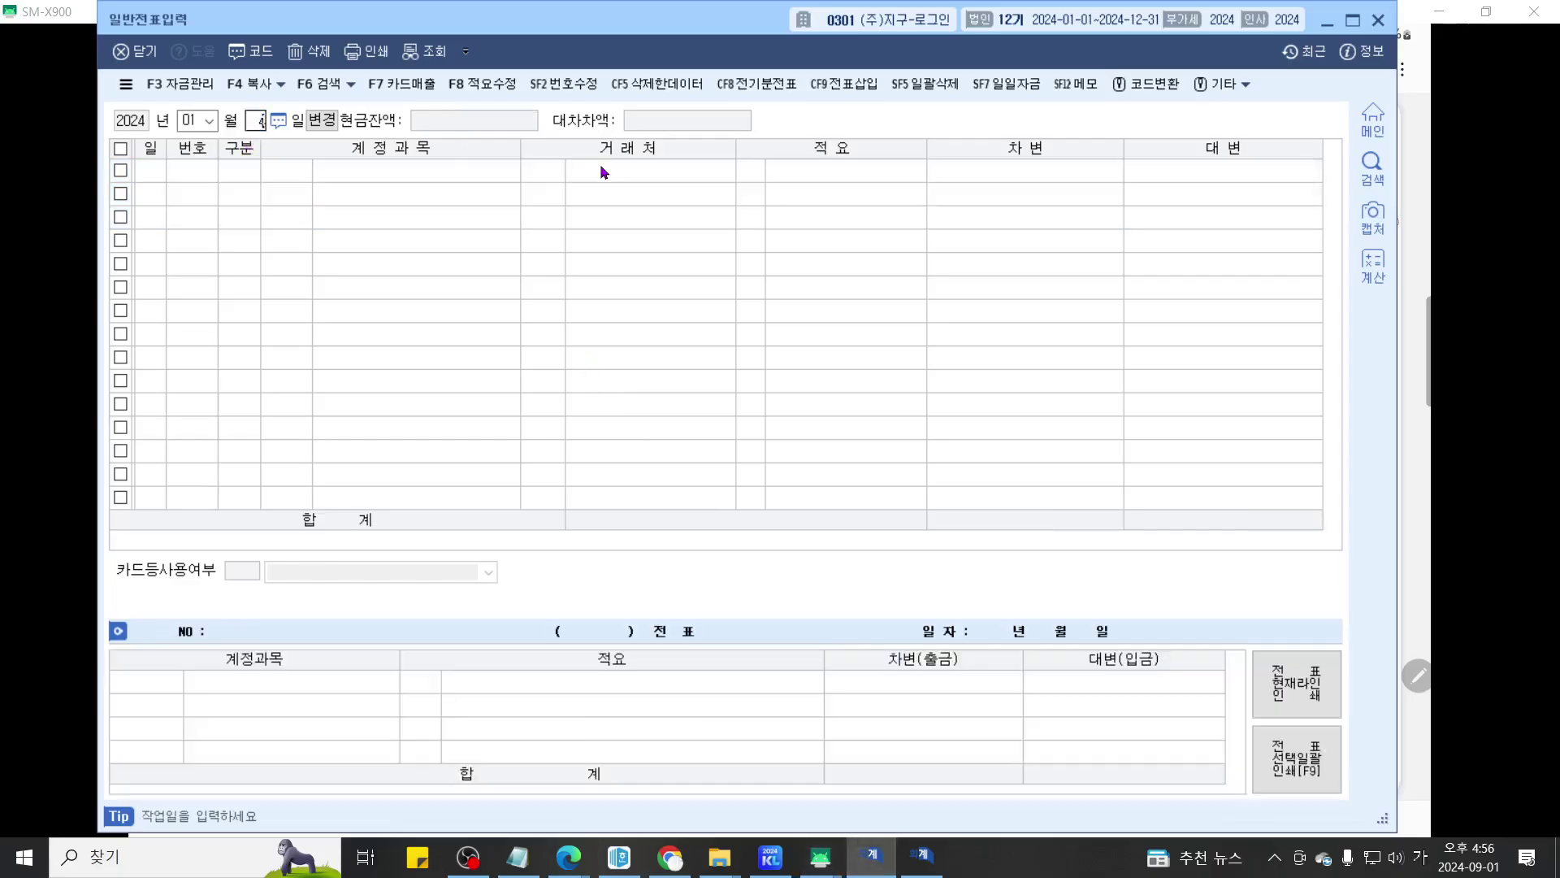
pyautogui.press('Return')
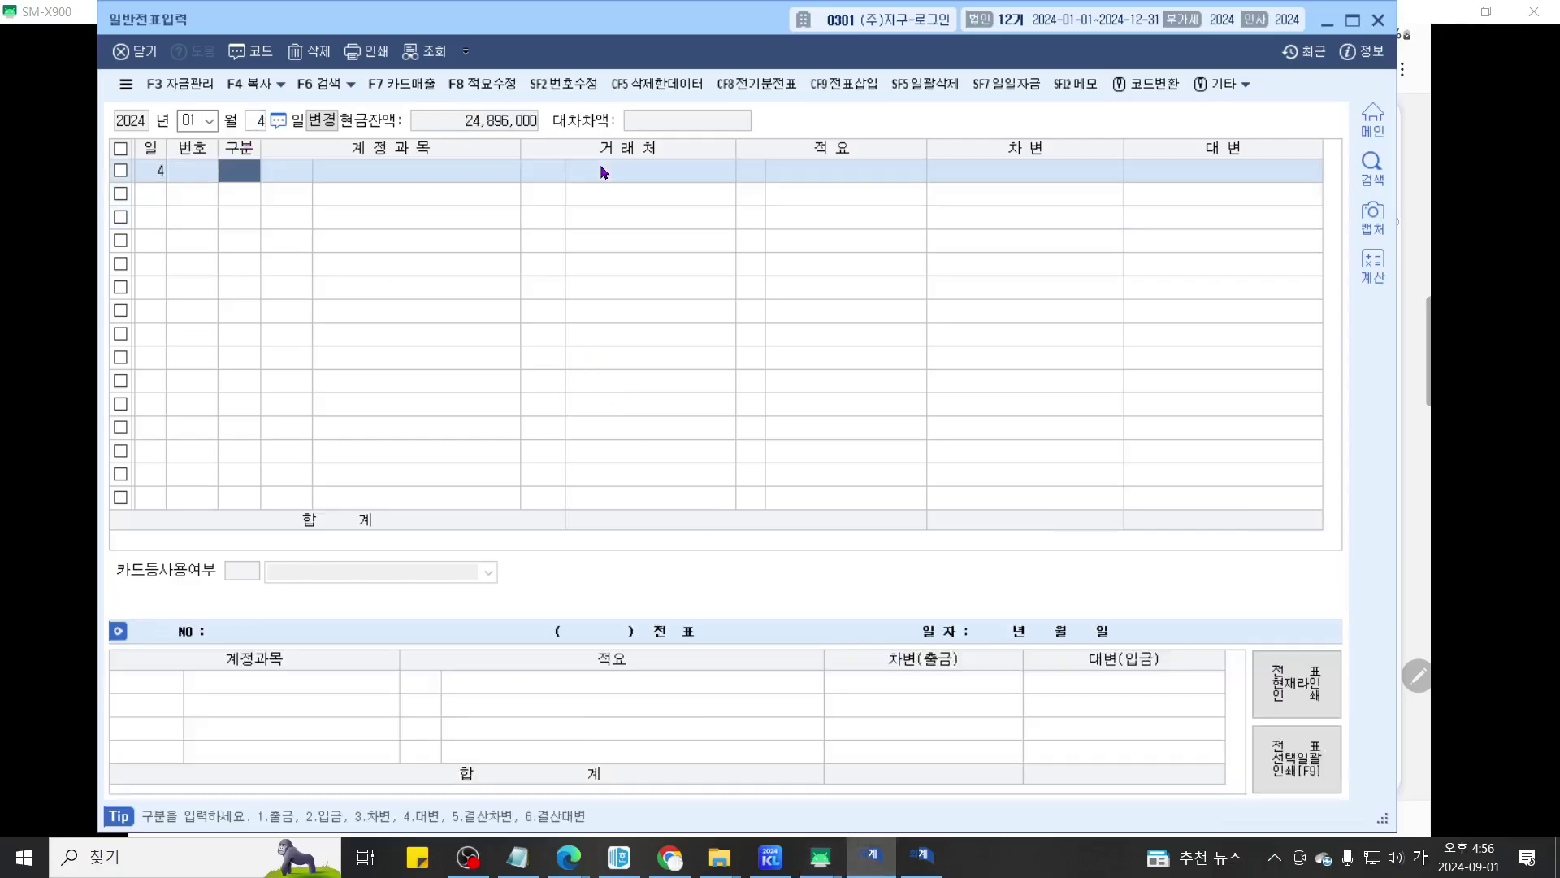
# Step: Start a debit line and search the account codes for 기업업
pyautogui.write('3')
pyautogui.press('Return')
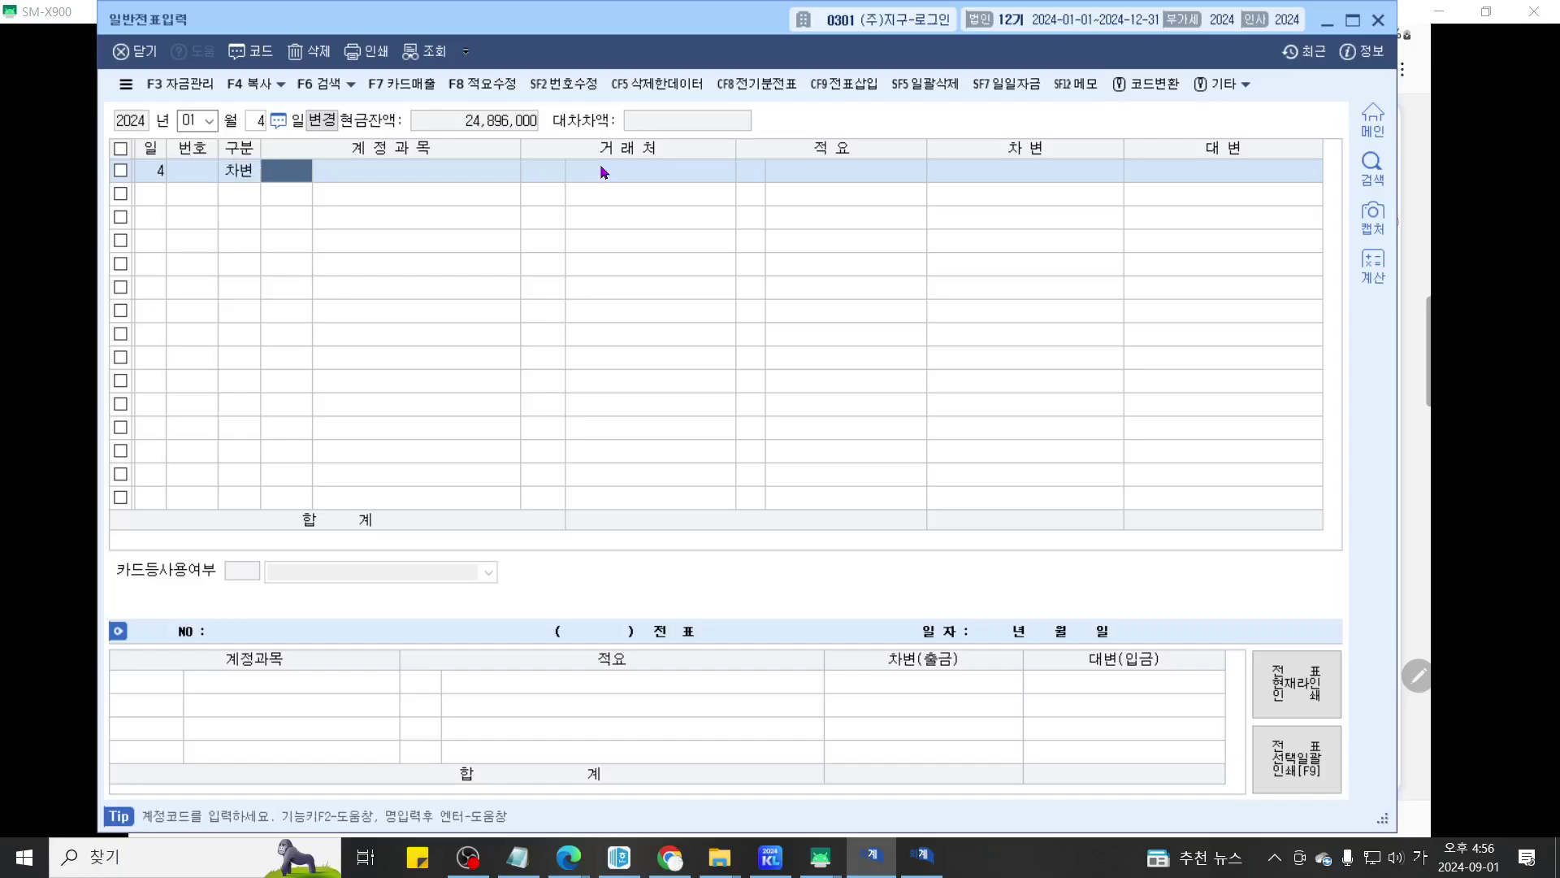
pyautogui.write('기업업')
pyautogui.press('Return')
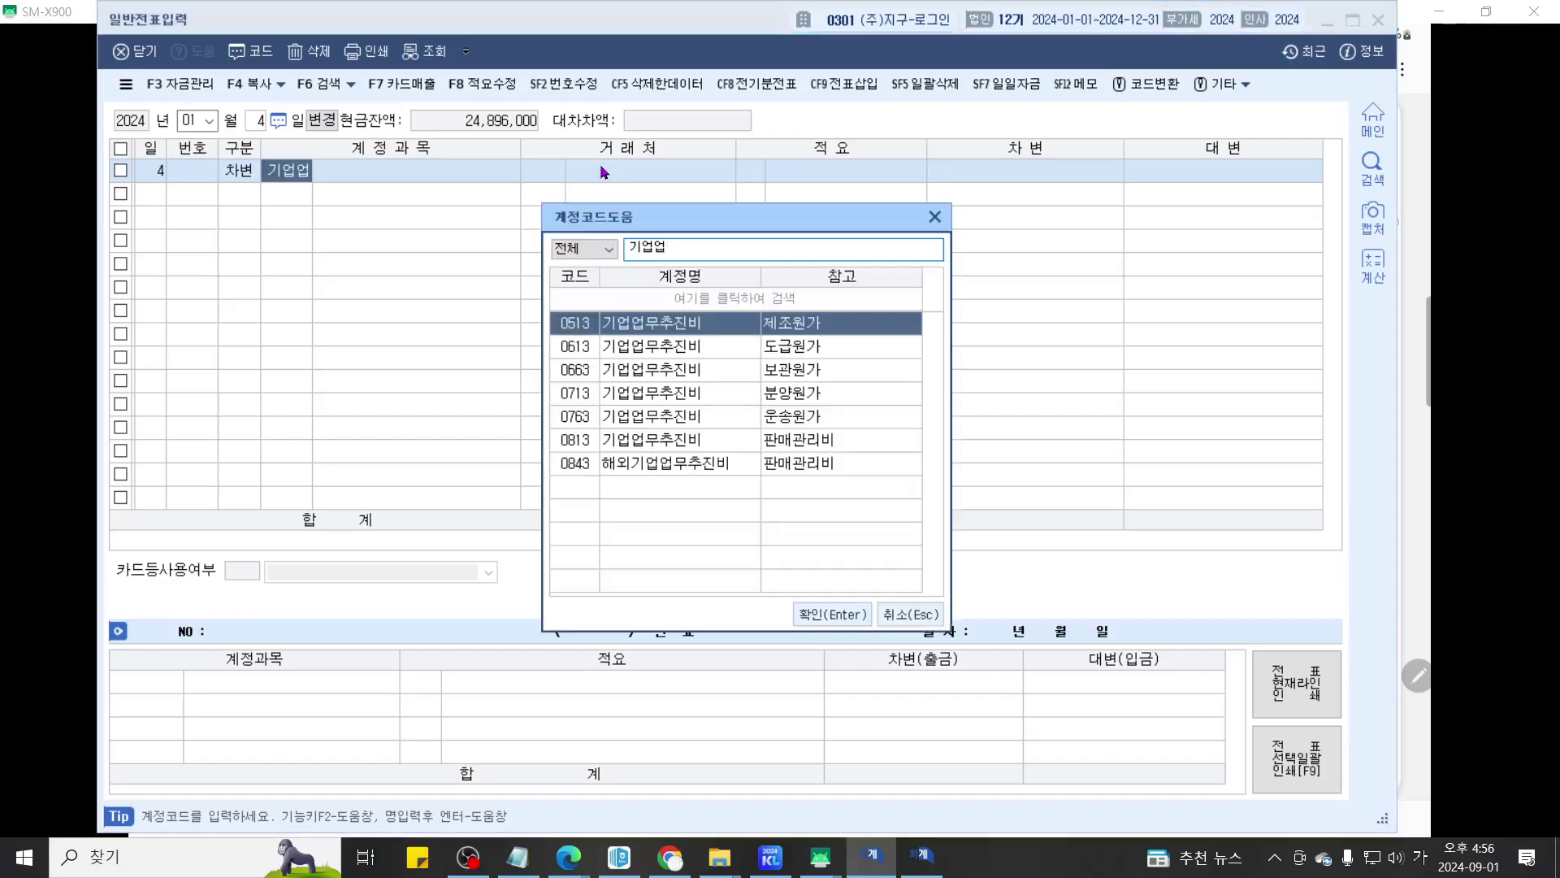
# Step: Magnify the account code list and underline 0813 기업업무추진비 (판매관리비) in green
pyautogui.scroll(5, 704, 525)
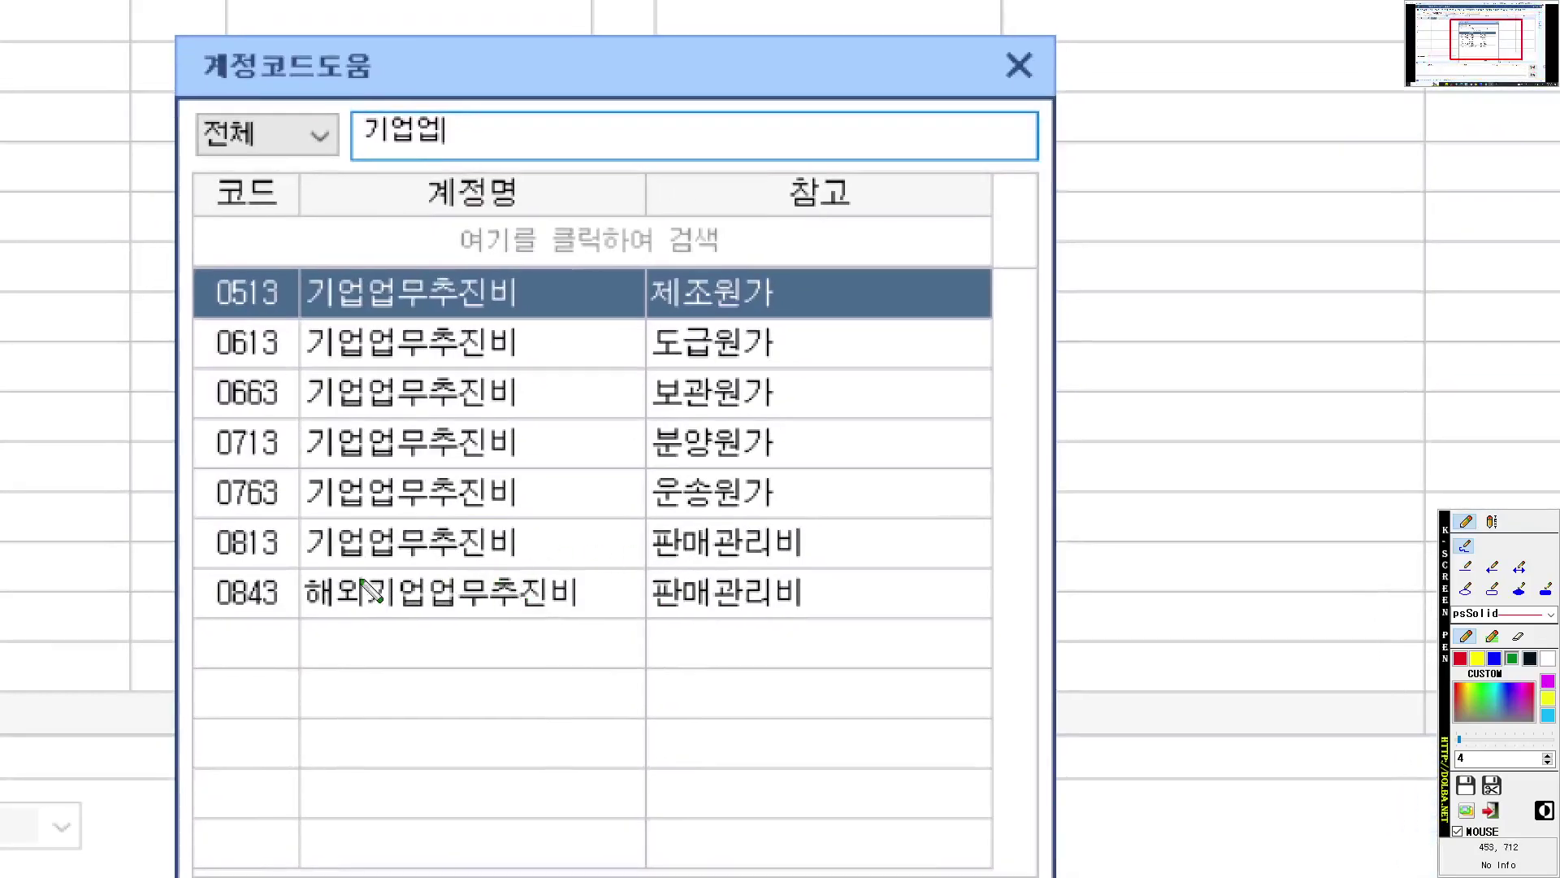
pyautogui.moveTo(216, 559); pyautogui.dragTo(411, 559)
pyautogui.moveTo(514, 562); pyautogui.dragTo(1003, 559)
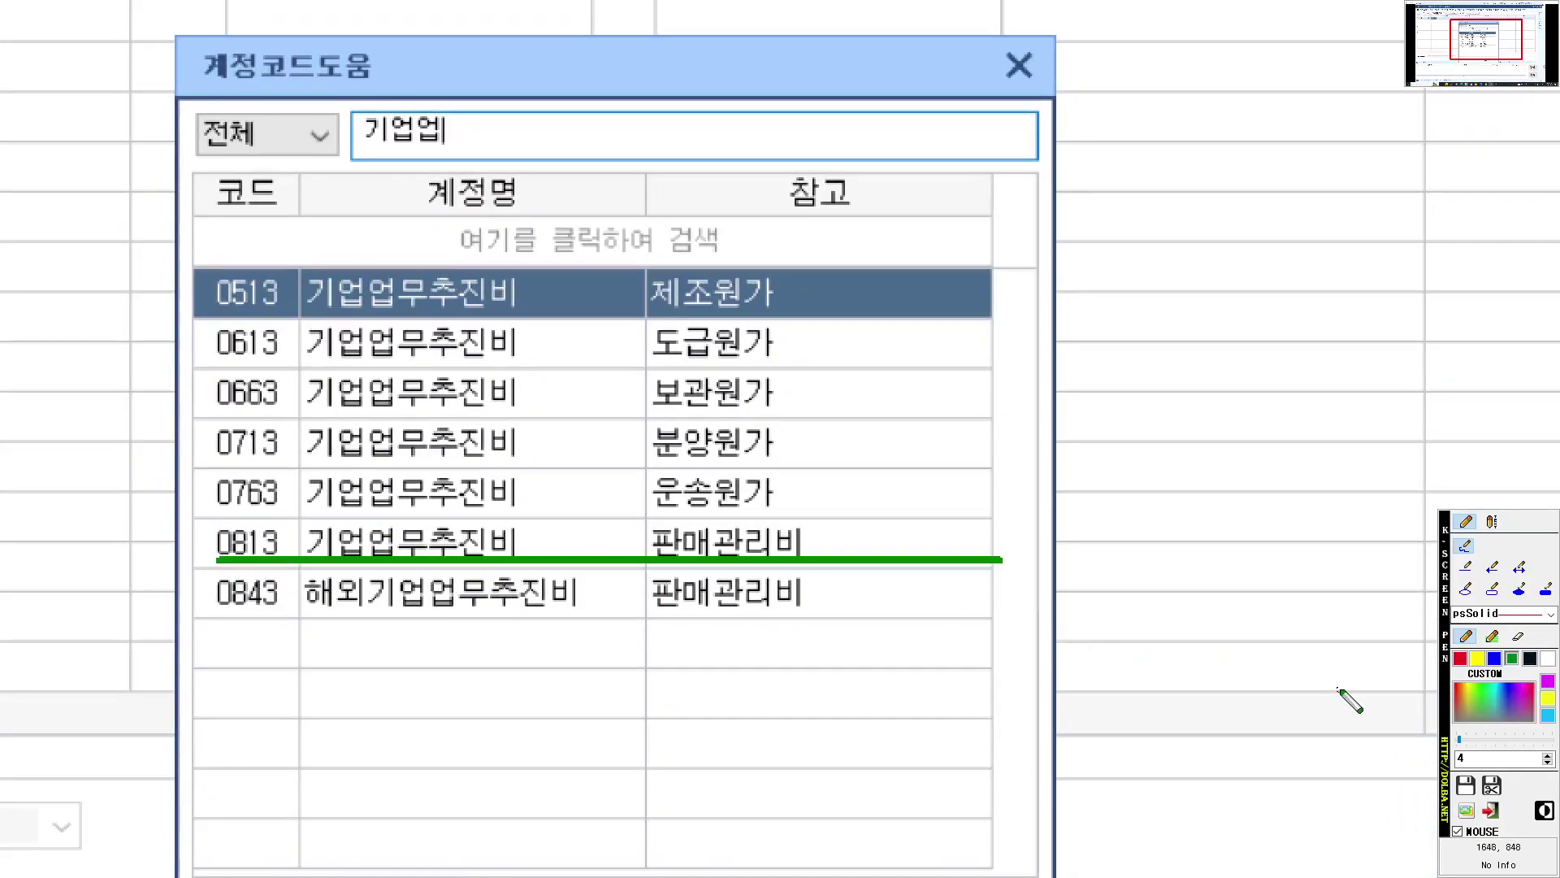
pyautogui.press('Escape')
# Step: Choose account 0813 기업업무추진비 for the debit line and enter an amount of 110,000
pyautogui.press('Down')
pyautogui.press('Down')
pyautogui.press('Down')
pyautogui.press('Down')
pyautogui.press('Down')
pyautogui.press('Return')
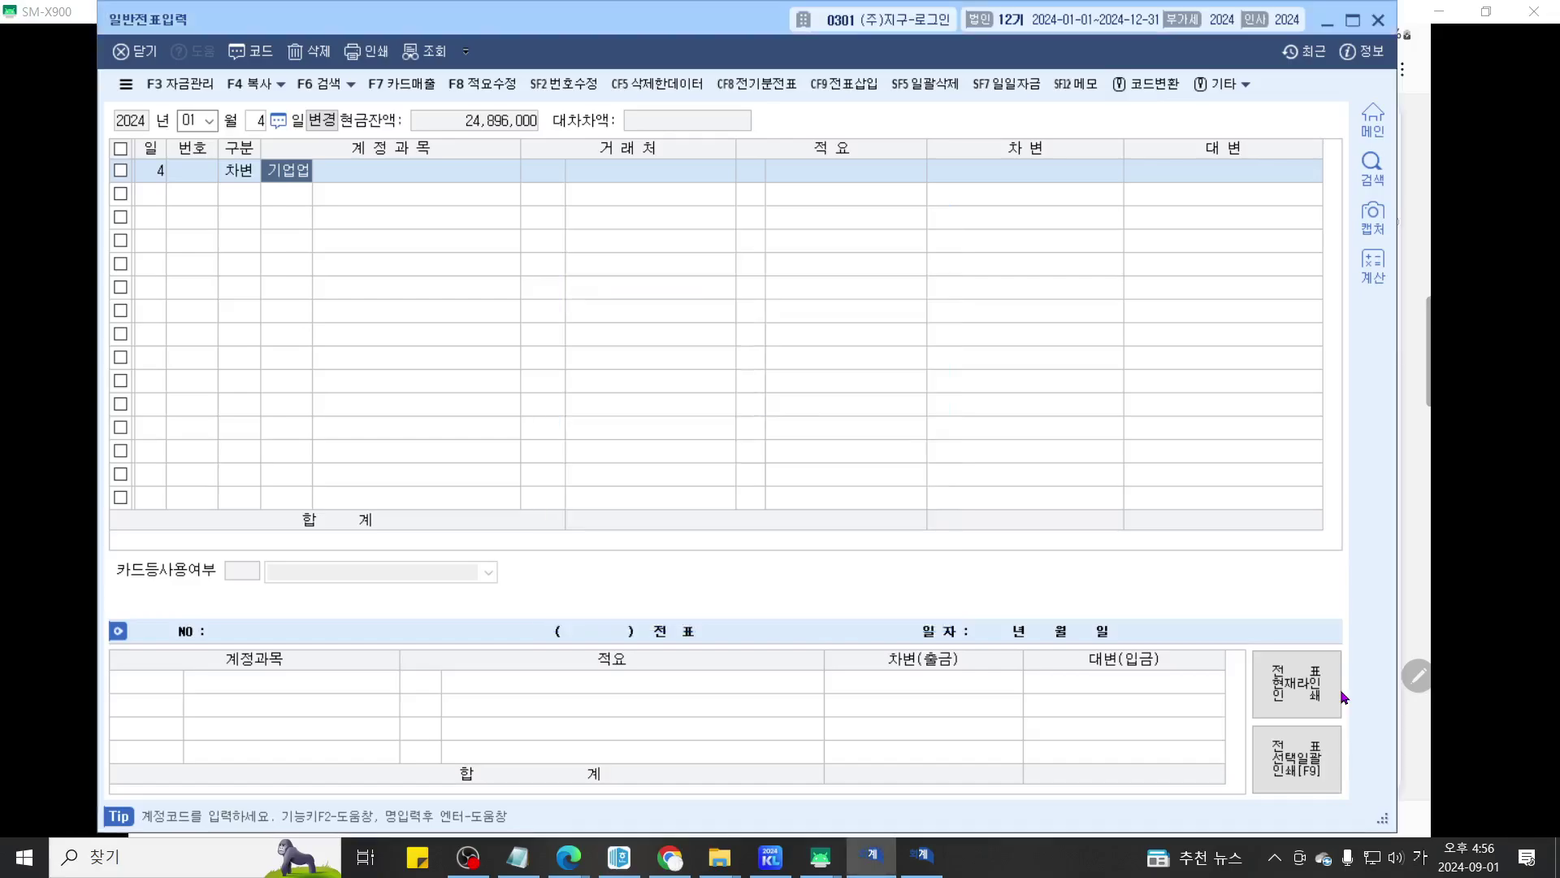
pyautogui.press('Return')
pyautogui.press('Return')
pyautogui.write('1100000')
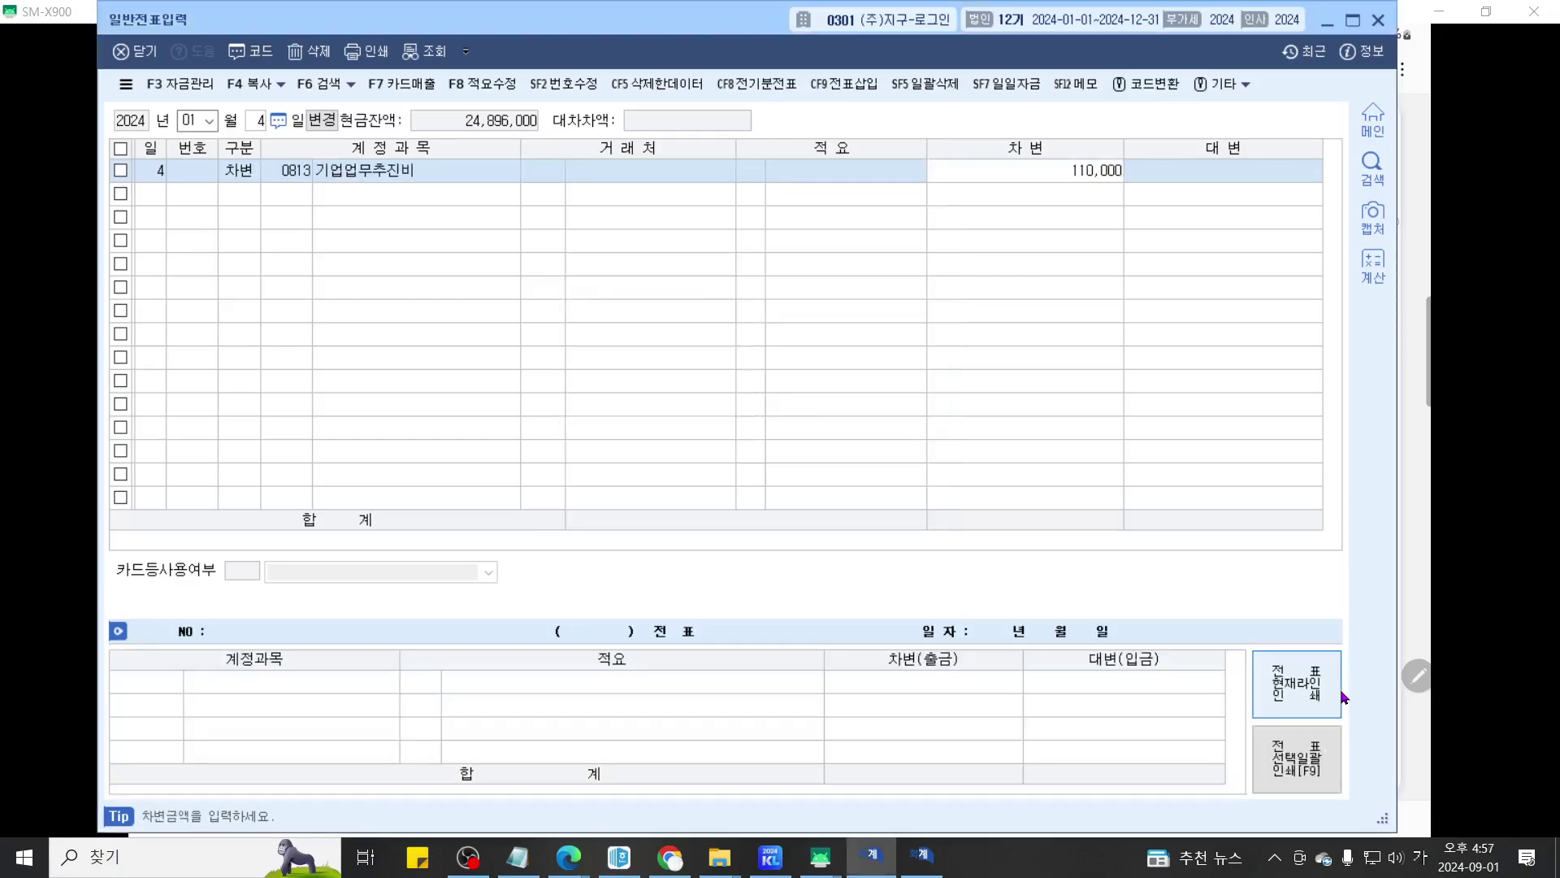
pyautogui.press('Return')
# Step: Add a credit line for 0253 미지급금 of 110,000 with 국민카드 (99700) as the counterparty
pyautogui.write('4')
pyautogui.press('Return')
pyautogui.write('253')
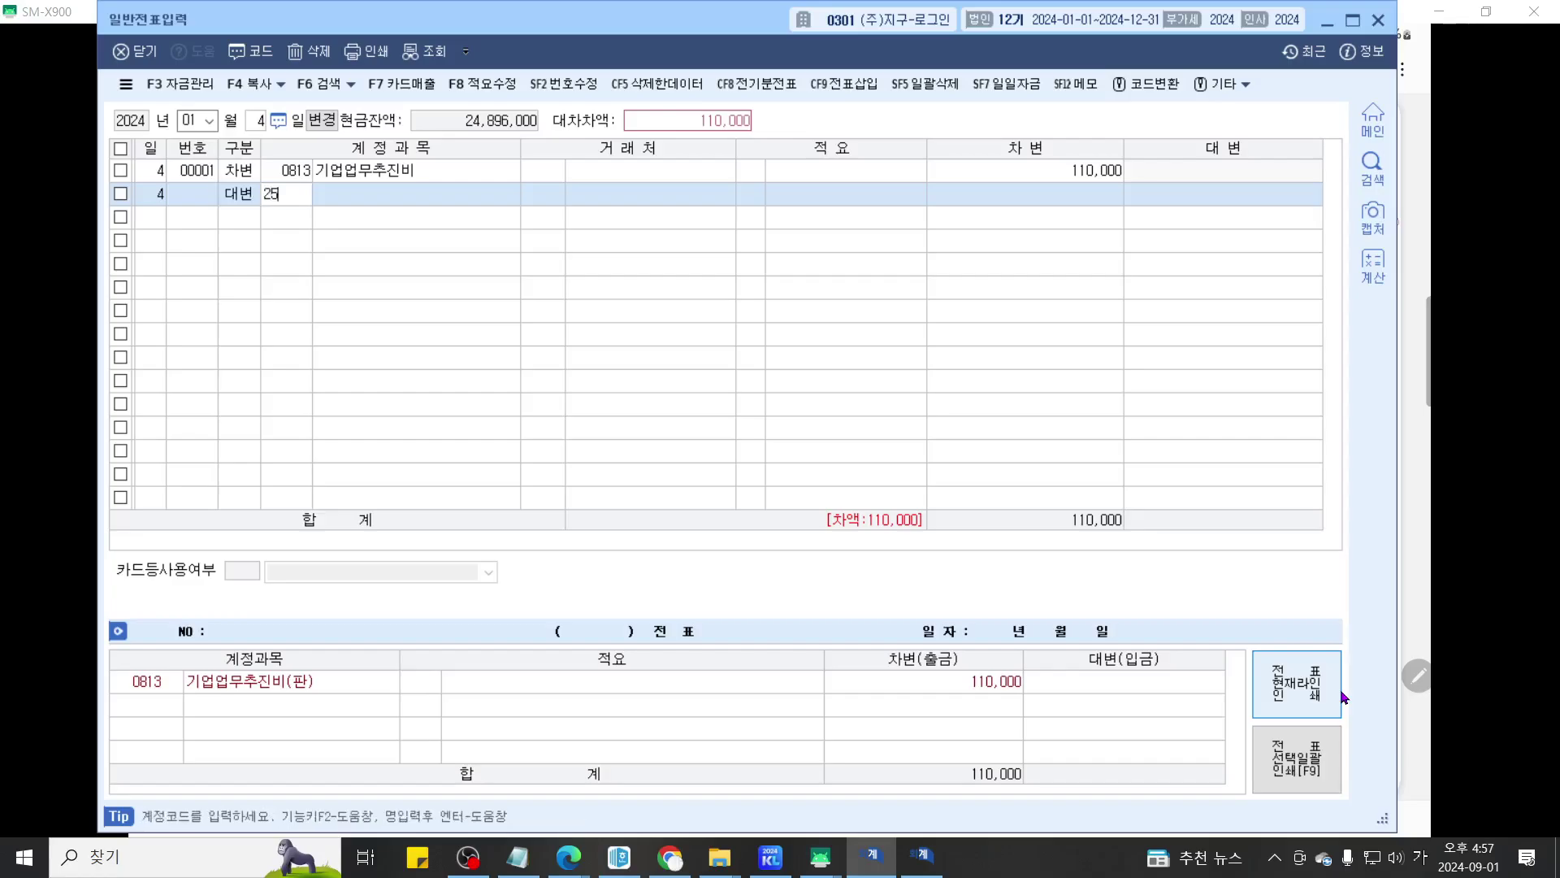
pyautogui.press('Return')
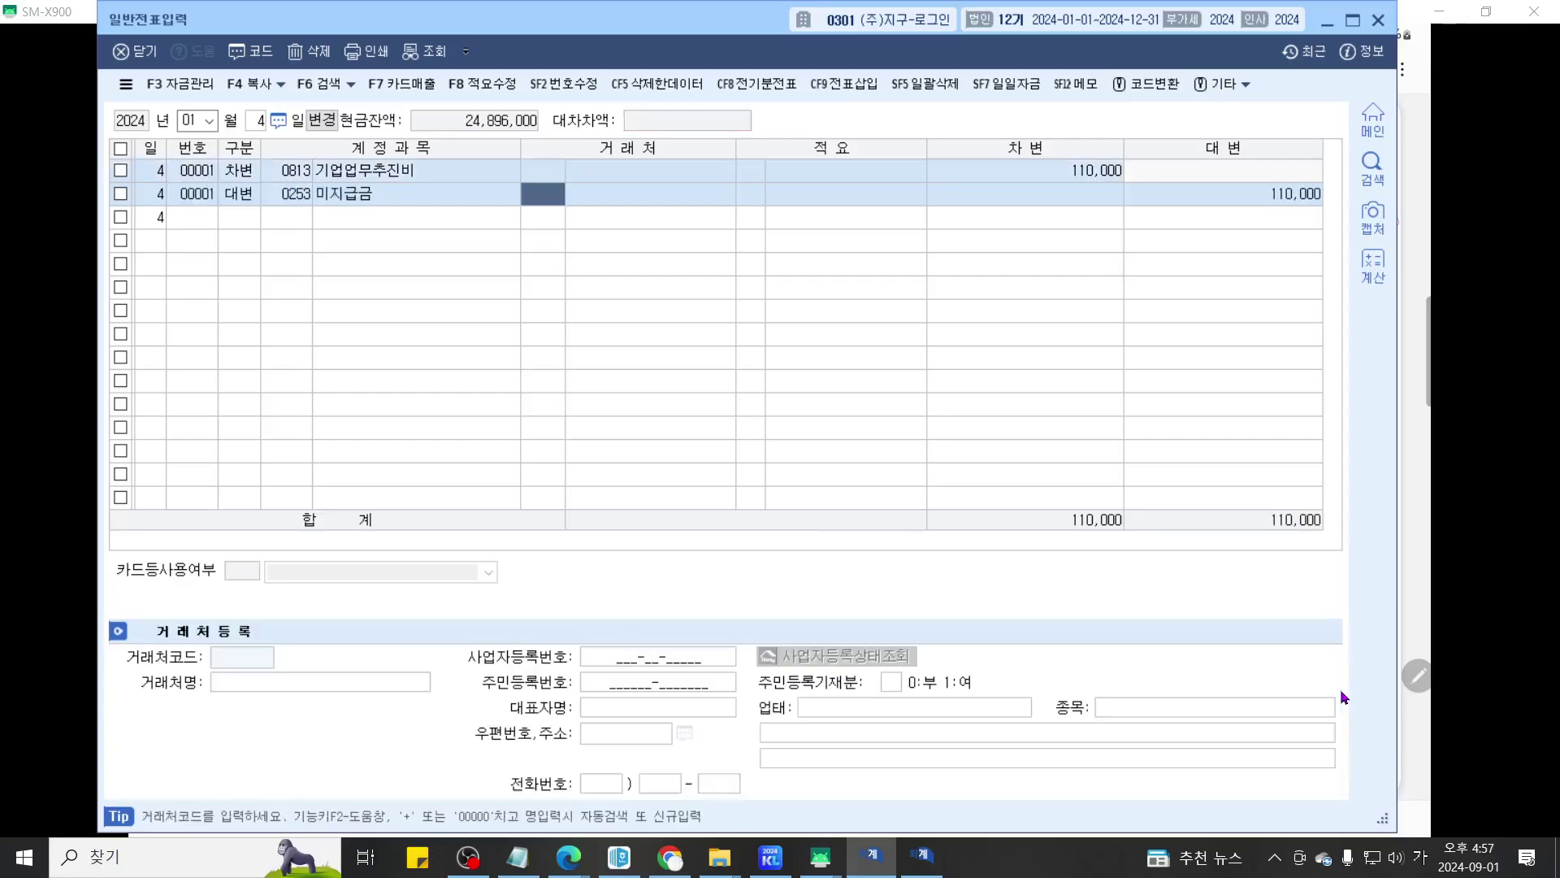
pyautogui.write('국민')
pyautogui.press('Return')
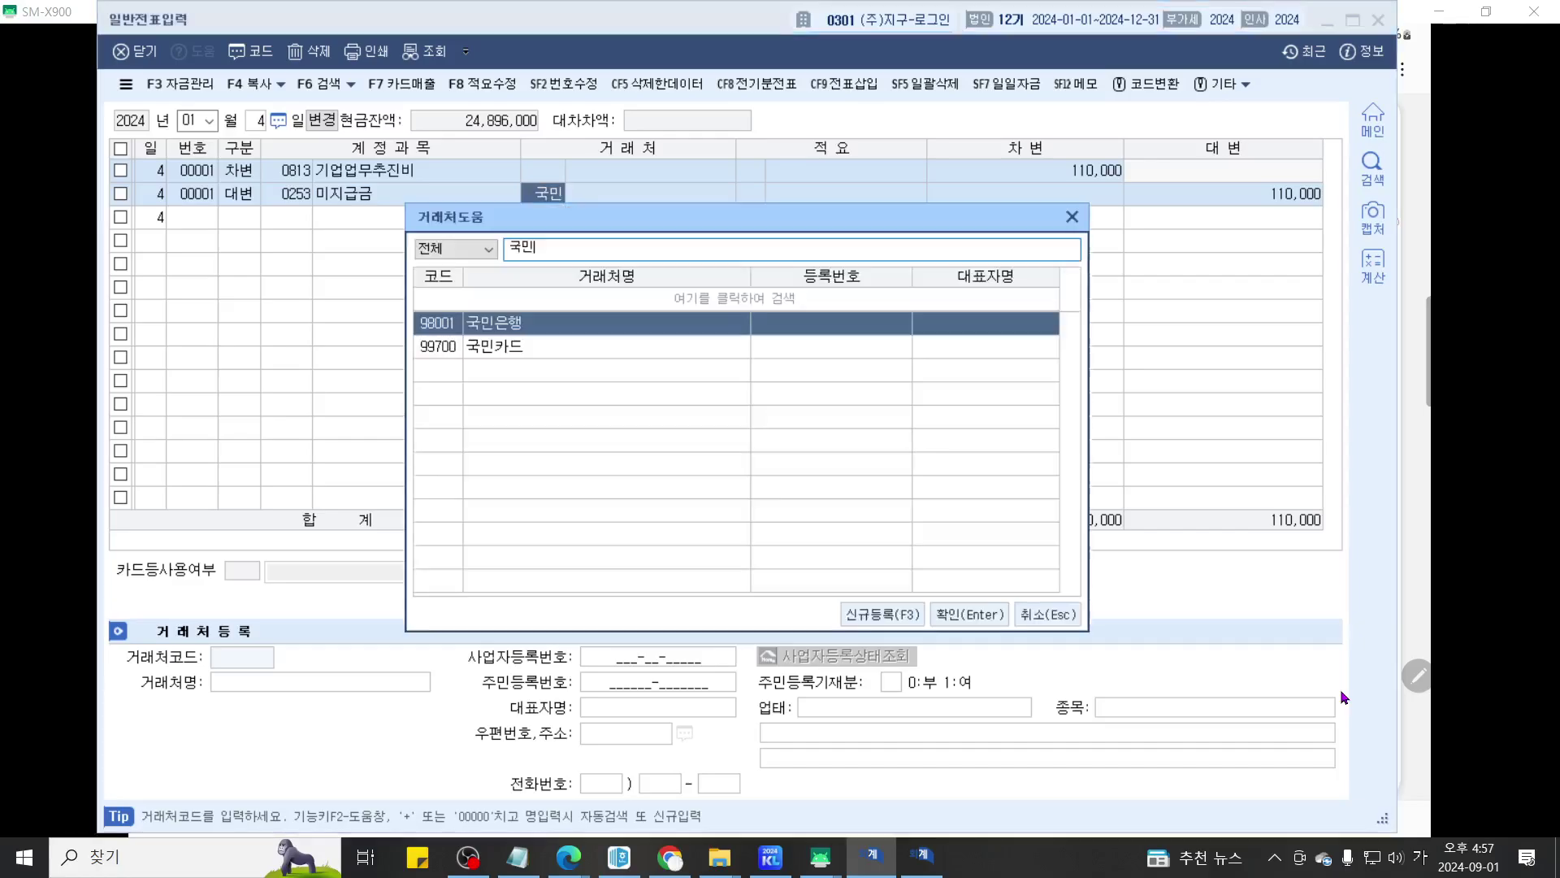
pyautogui.press('Down')
pyautogui.press('Return')
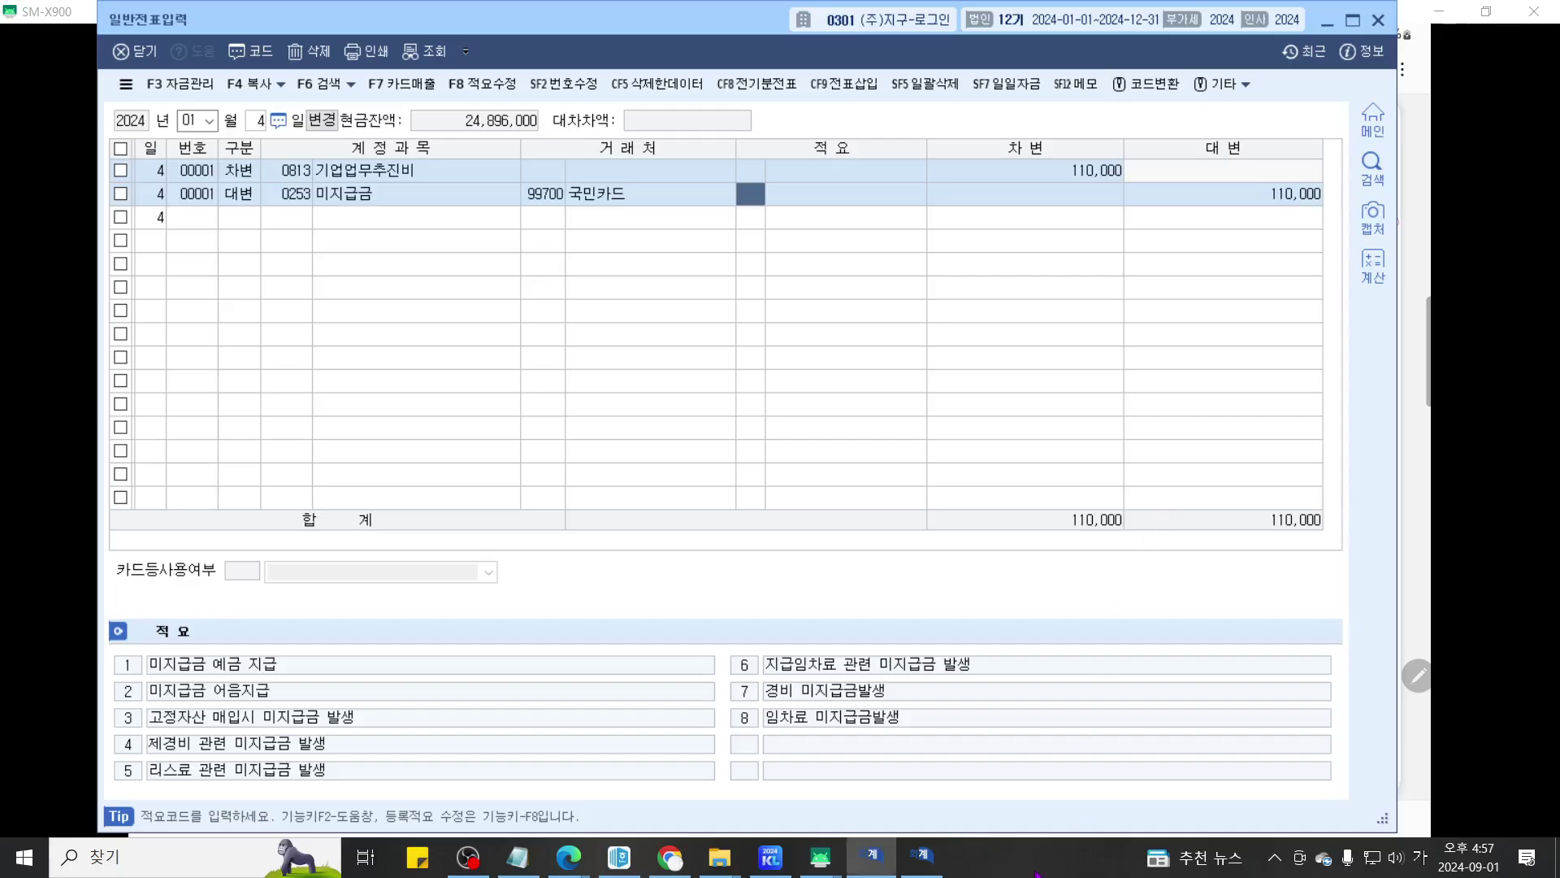
# Step: Switch back to the problem document and bring problem [4] for January 5 into view
pyautogui.moveTo(820, 858)
pyautogui.click(947, 806)
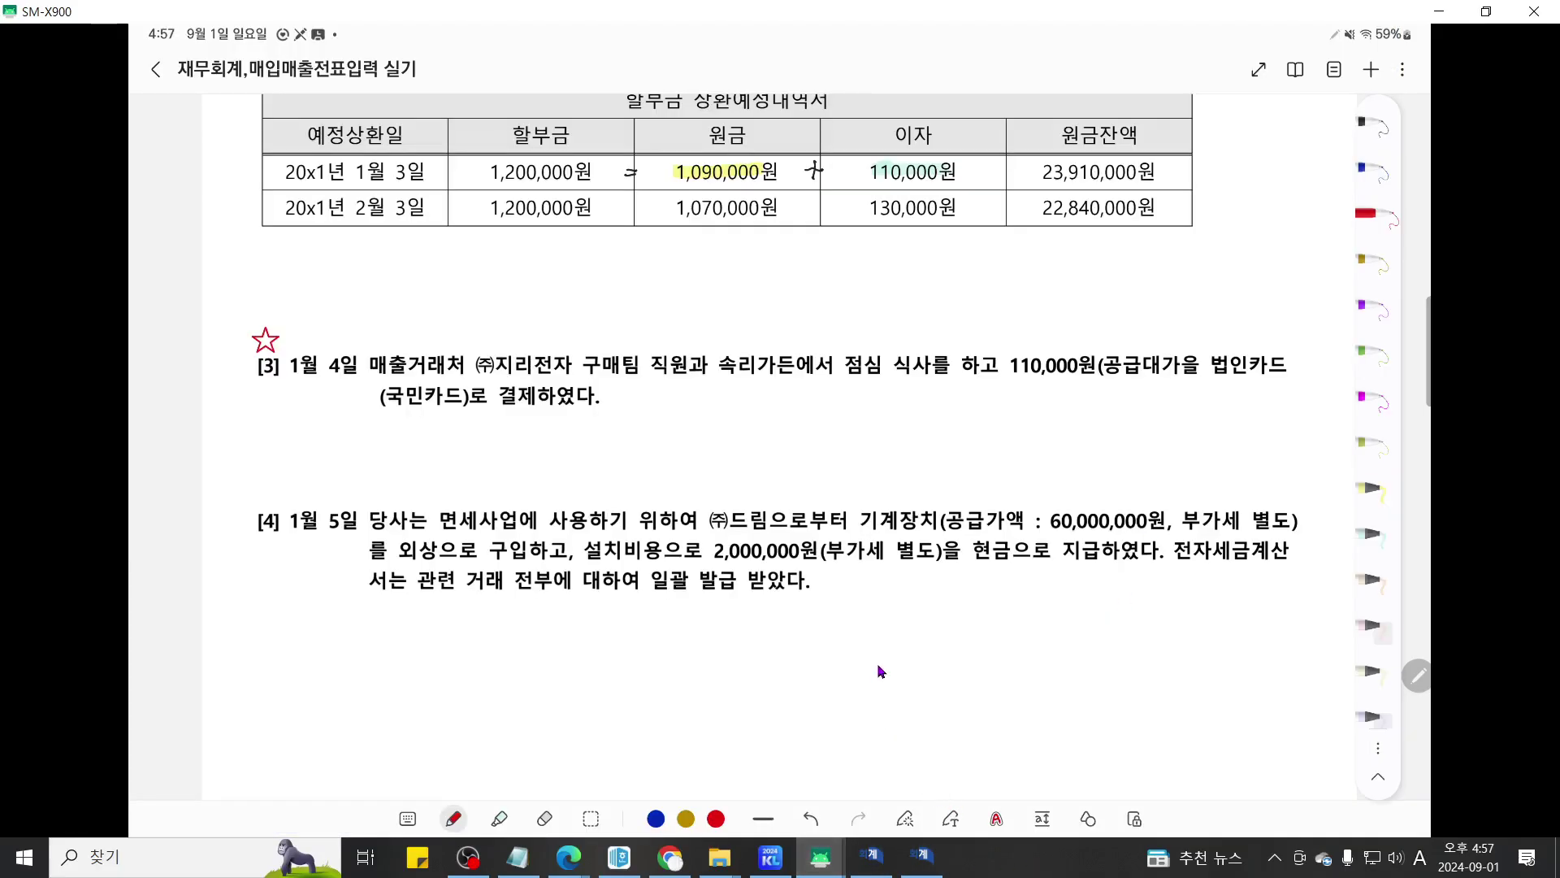
pyautogui.scroll(-1, 878, 665)
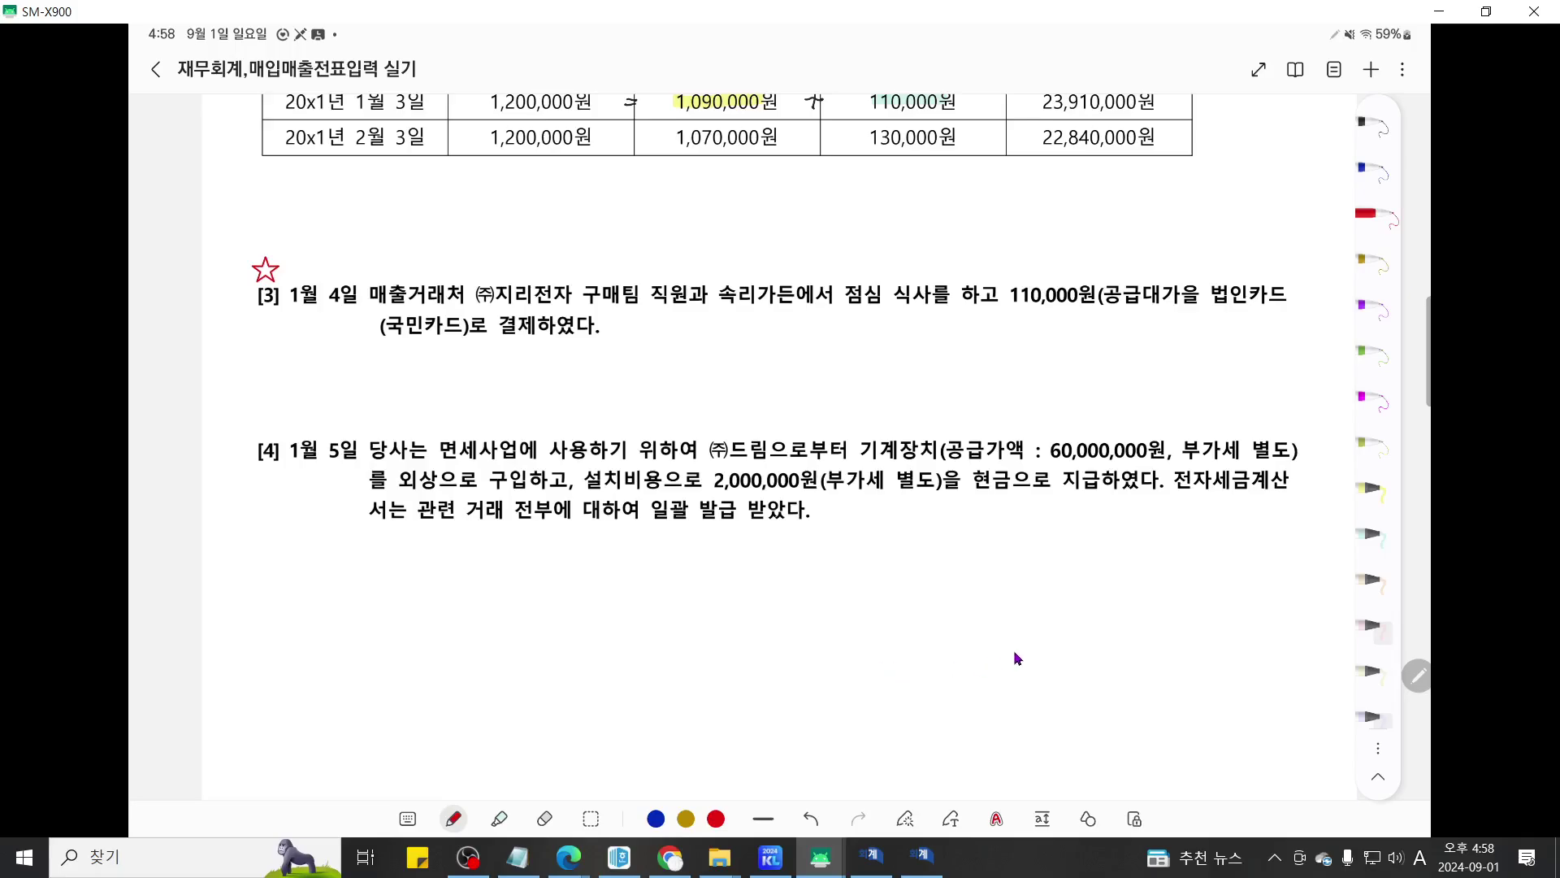
# Step: Magnify problem [4] and underline the 60,000,000원 supply value and the 2,000,000원 installation cost in green
pyautogui.hotkey('ctrl', '2')
pyautogui.scroll(1, 1016, 651)
pyautogui.scroll(2, 1078, 481)
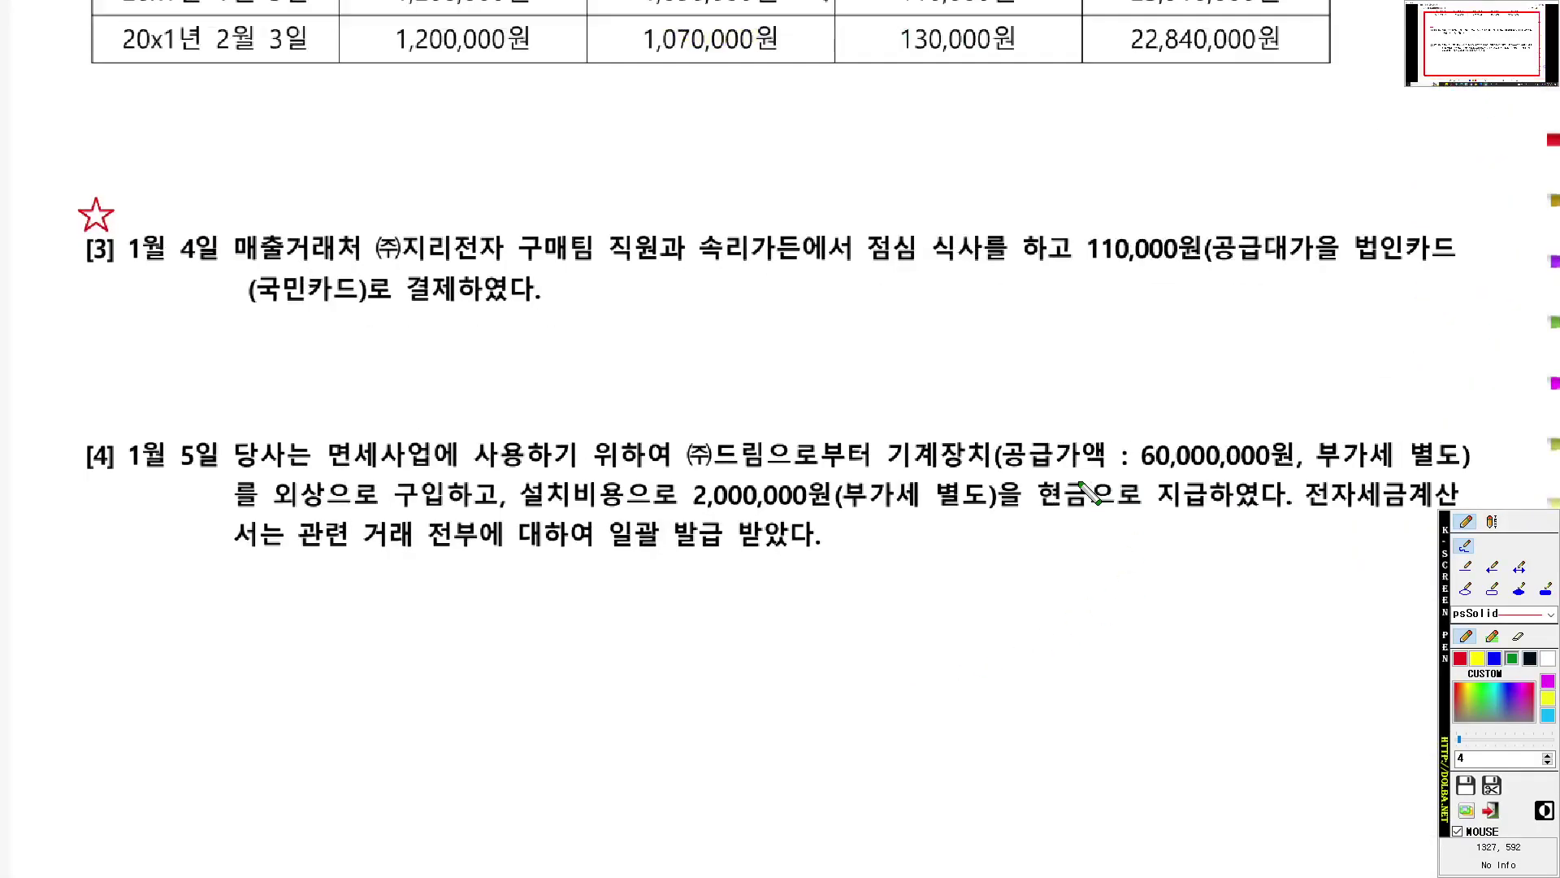
pyautogui.moveTo(1145, 465); pyautogui.dragTo(1309, 465)
pyautogui.moveTo(702, 512); pyautogui.dragTo(931, 512)
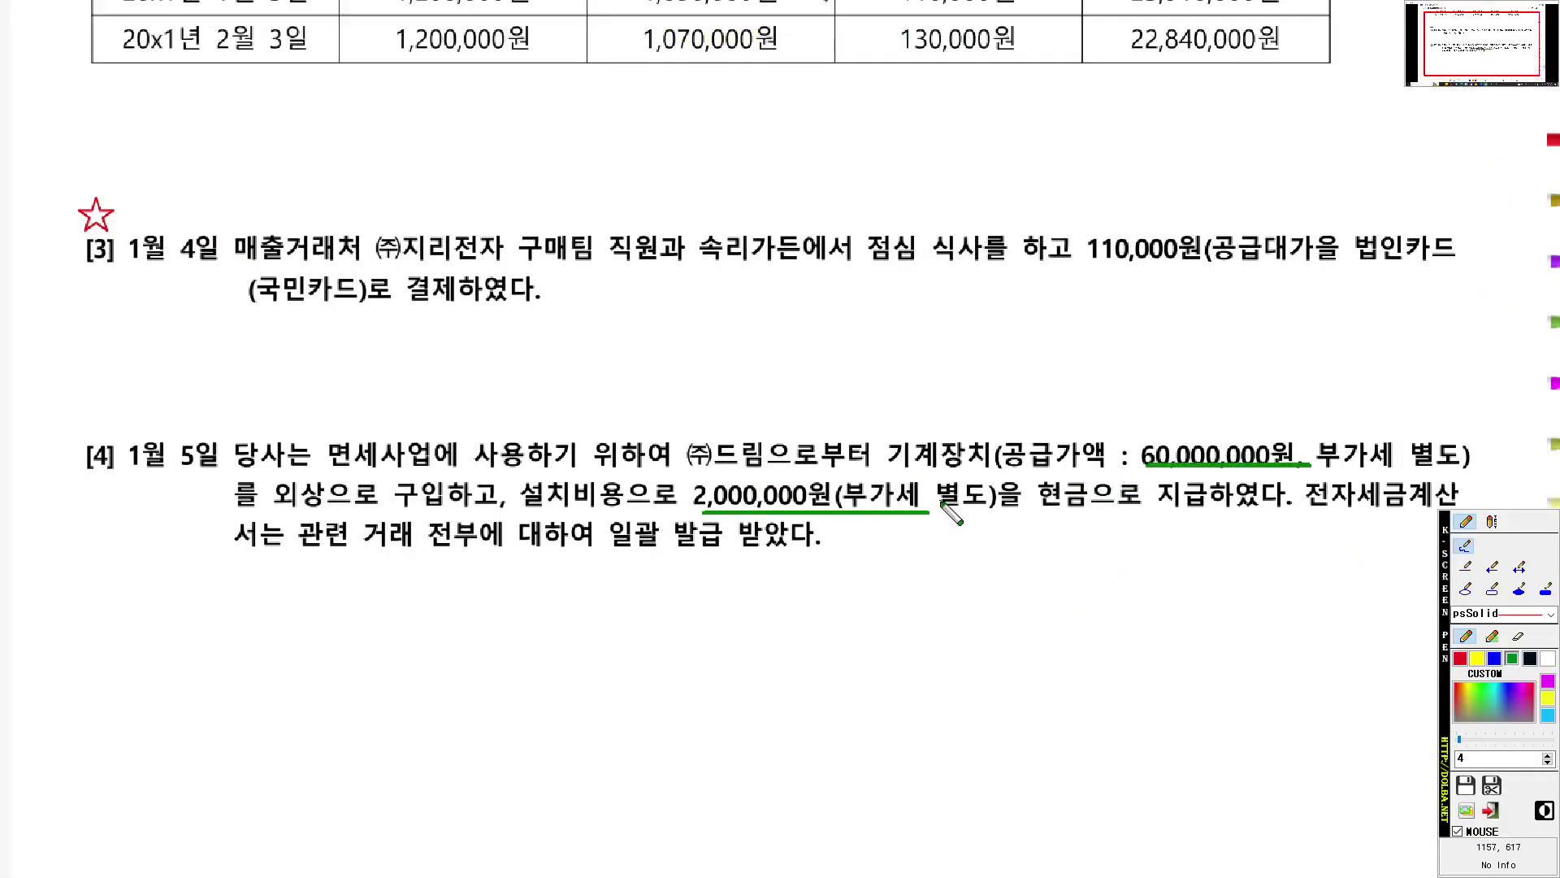
pyautogui.press('Escape')
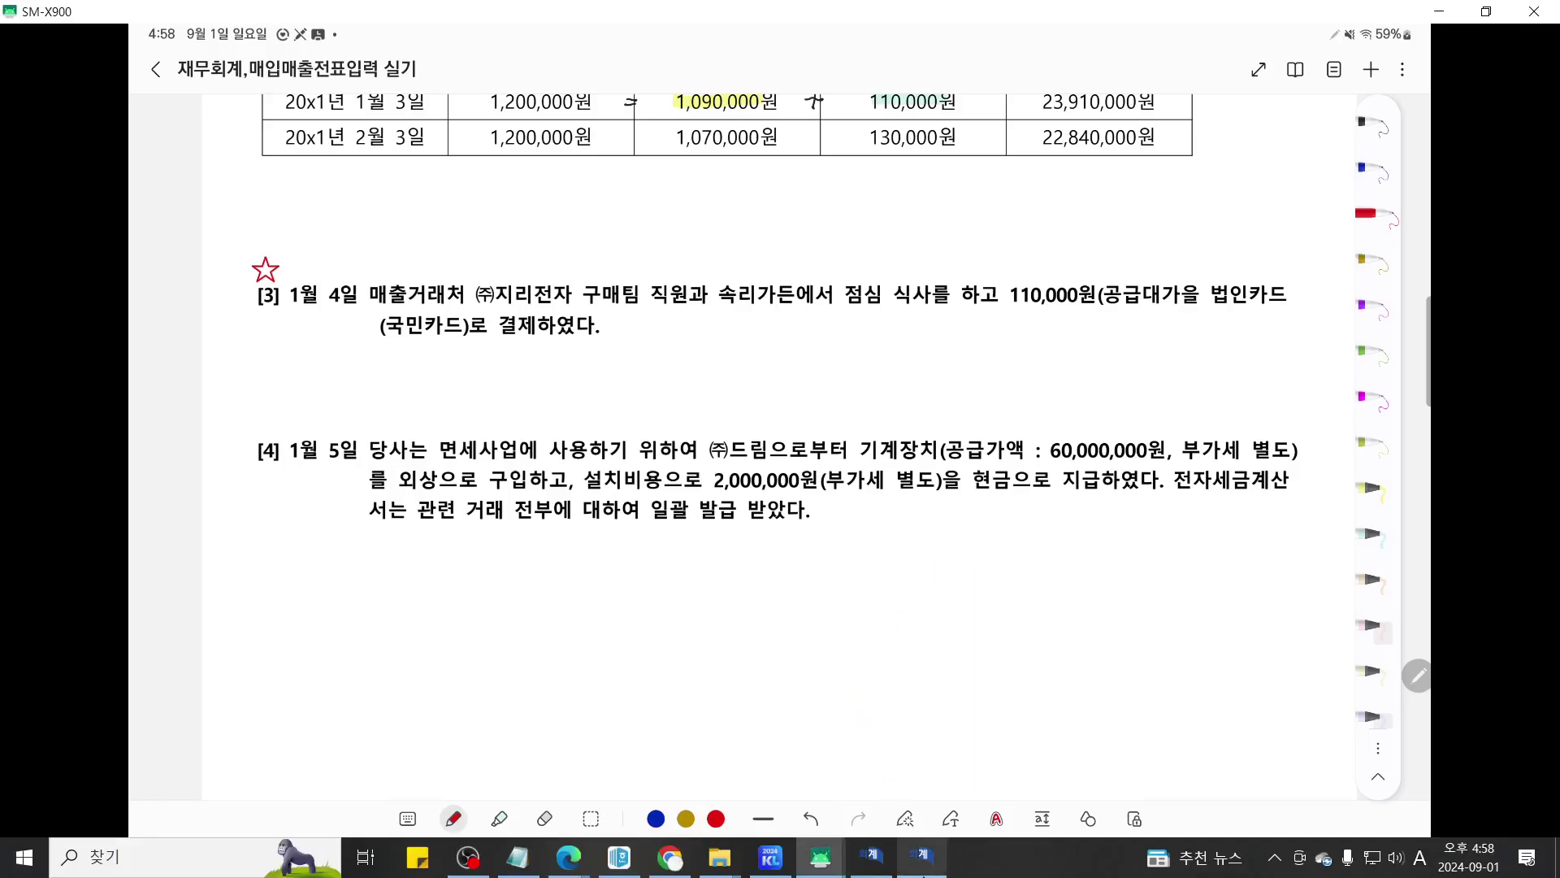
# Step: Switch to the KcLep accounting program and open 매입매출전표입력 under 회계관리 for January 5
pyautogui.click(770, 857)
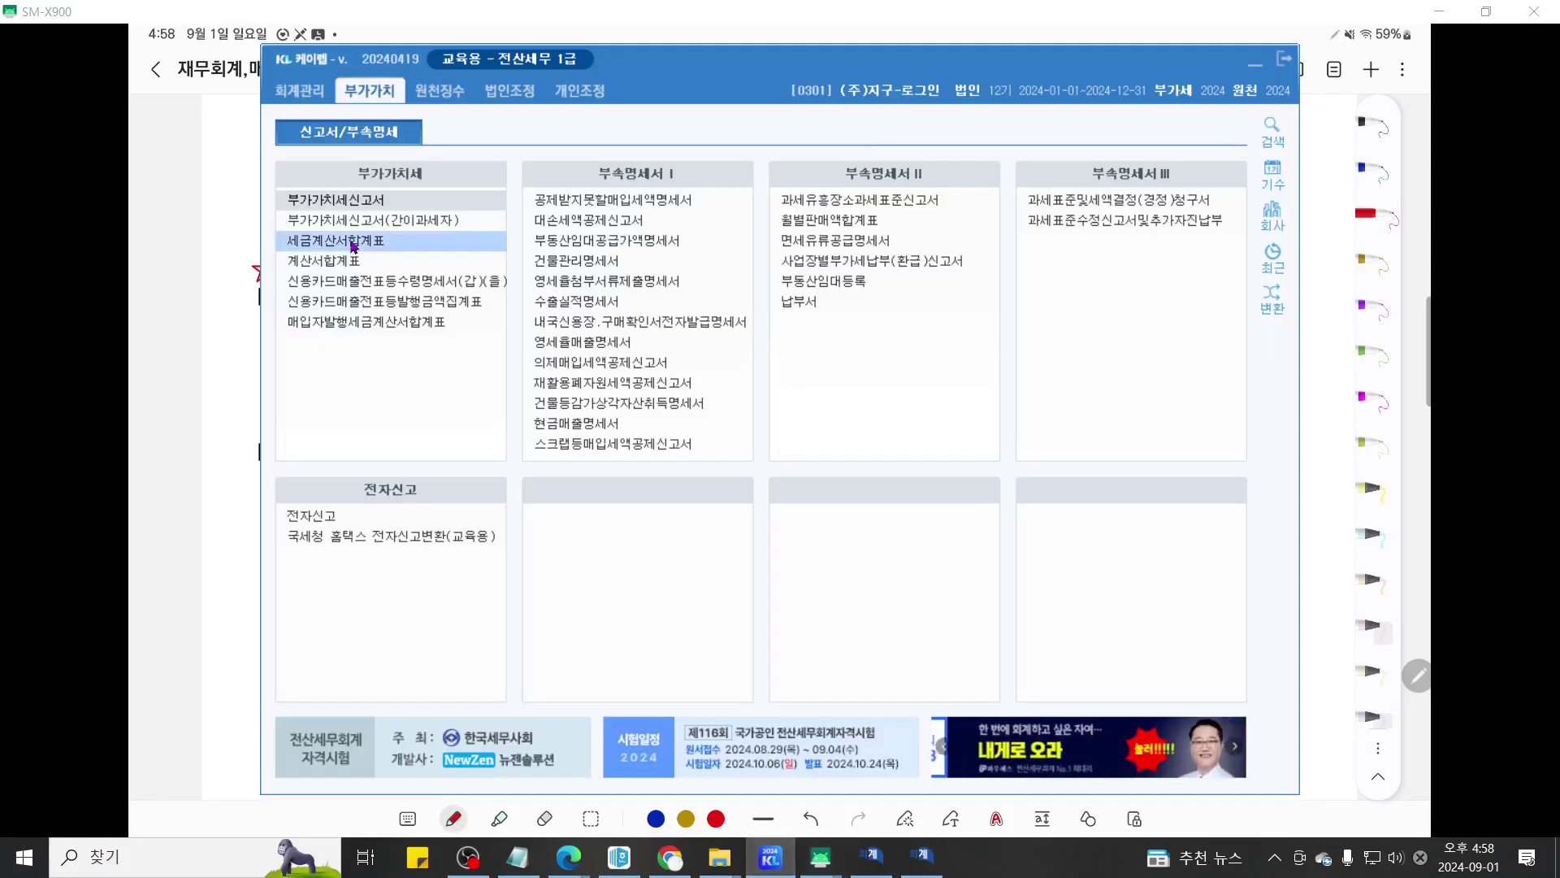
pyautogui.click(300, 90)
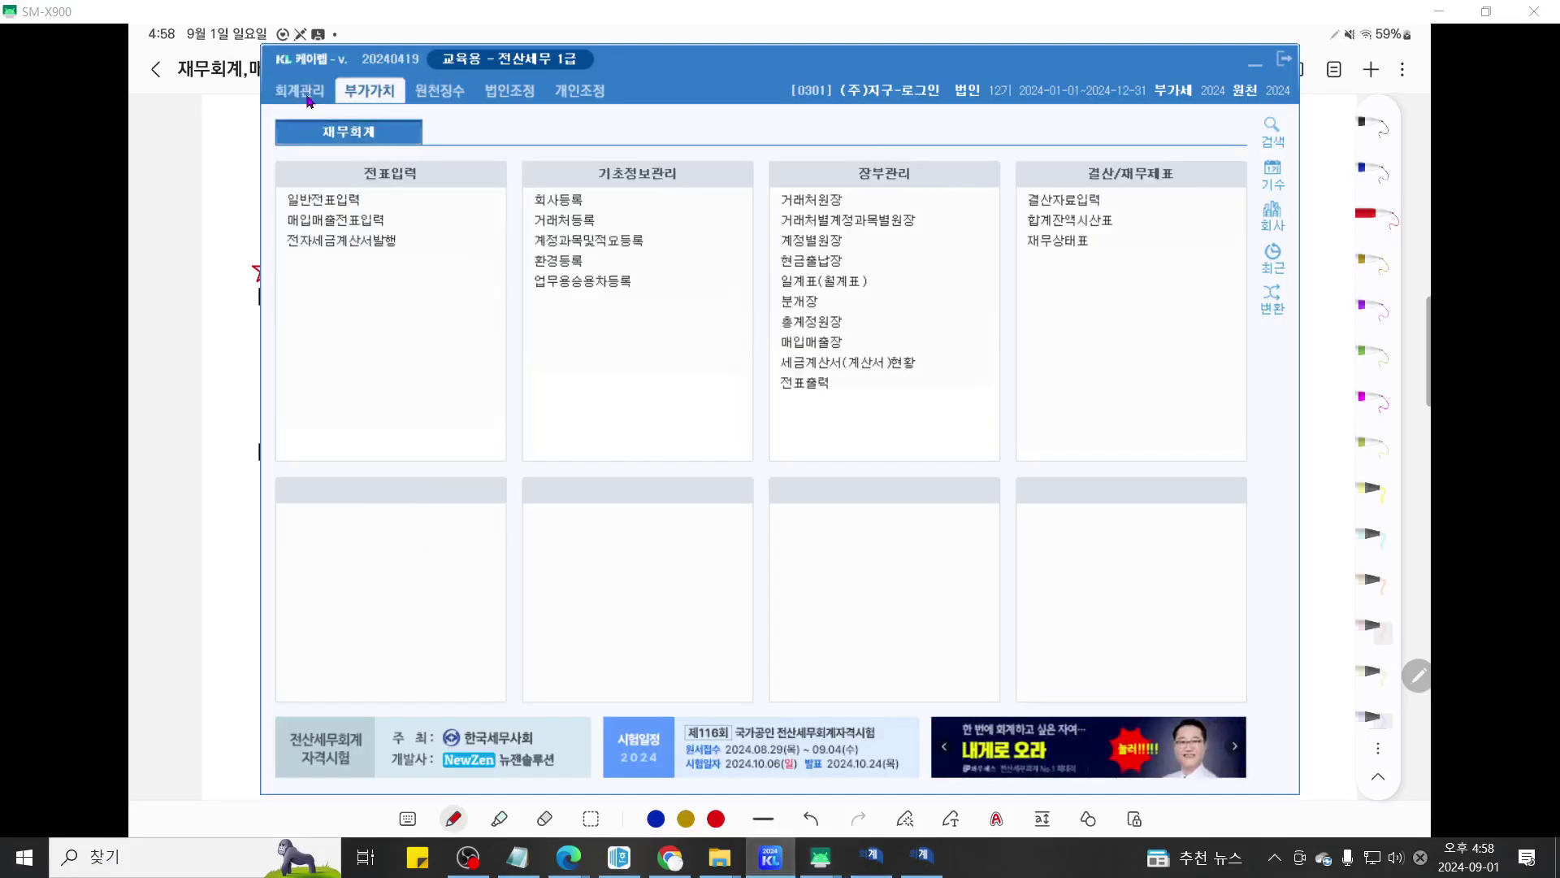
pyautogui.click(337, 219)
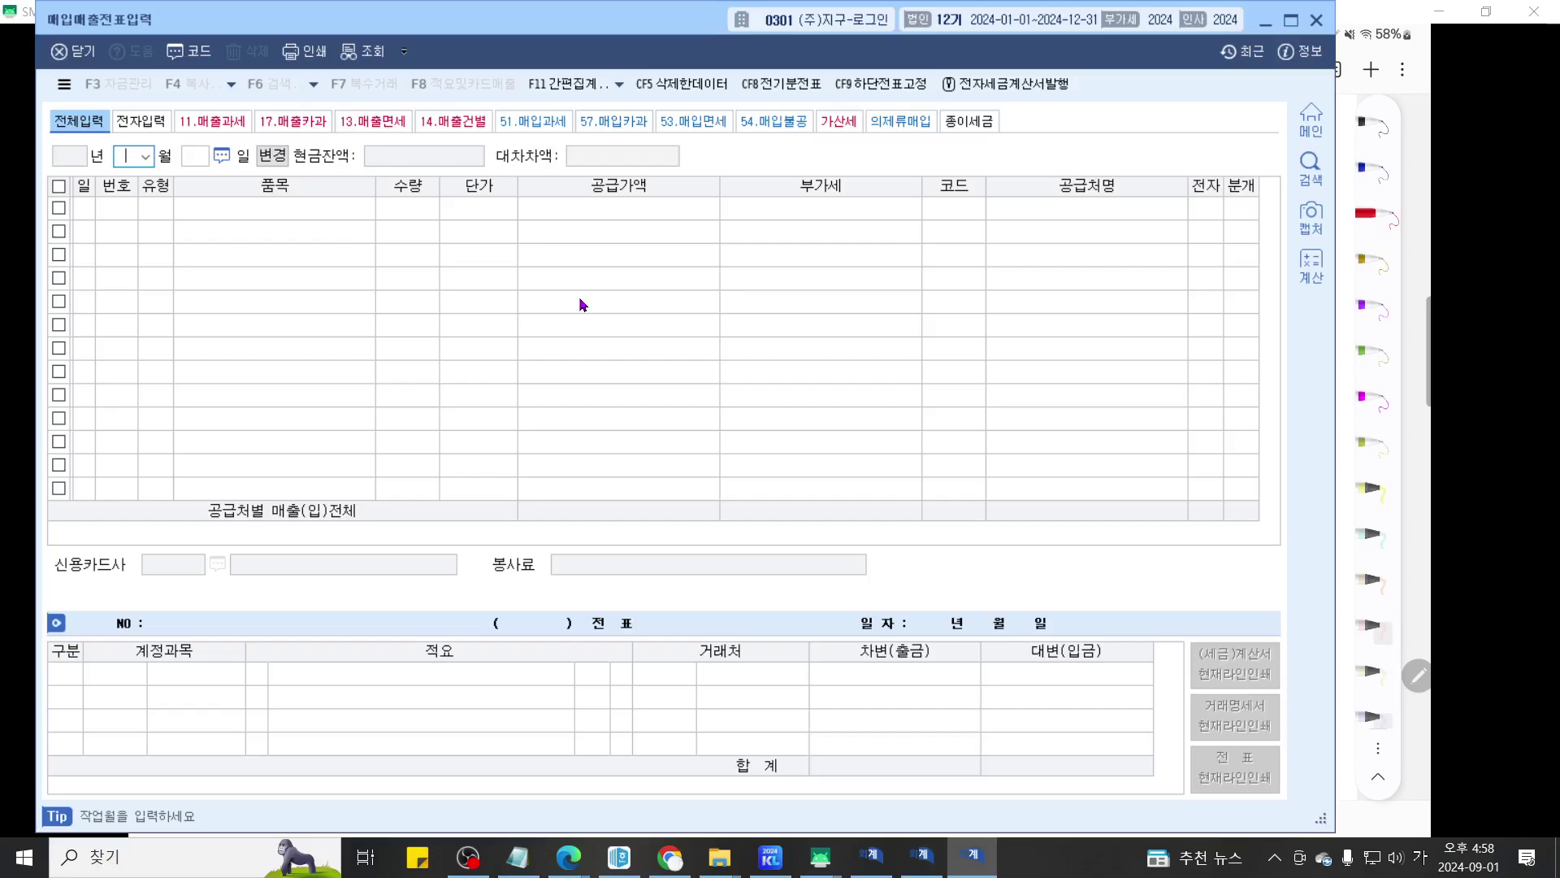
pyautogui.write('1')
pyautogui.press('Return')
pyautogui.write('5')
pyautogui.press('Return')
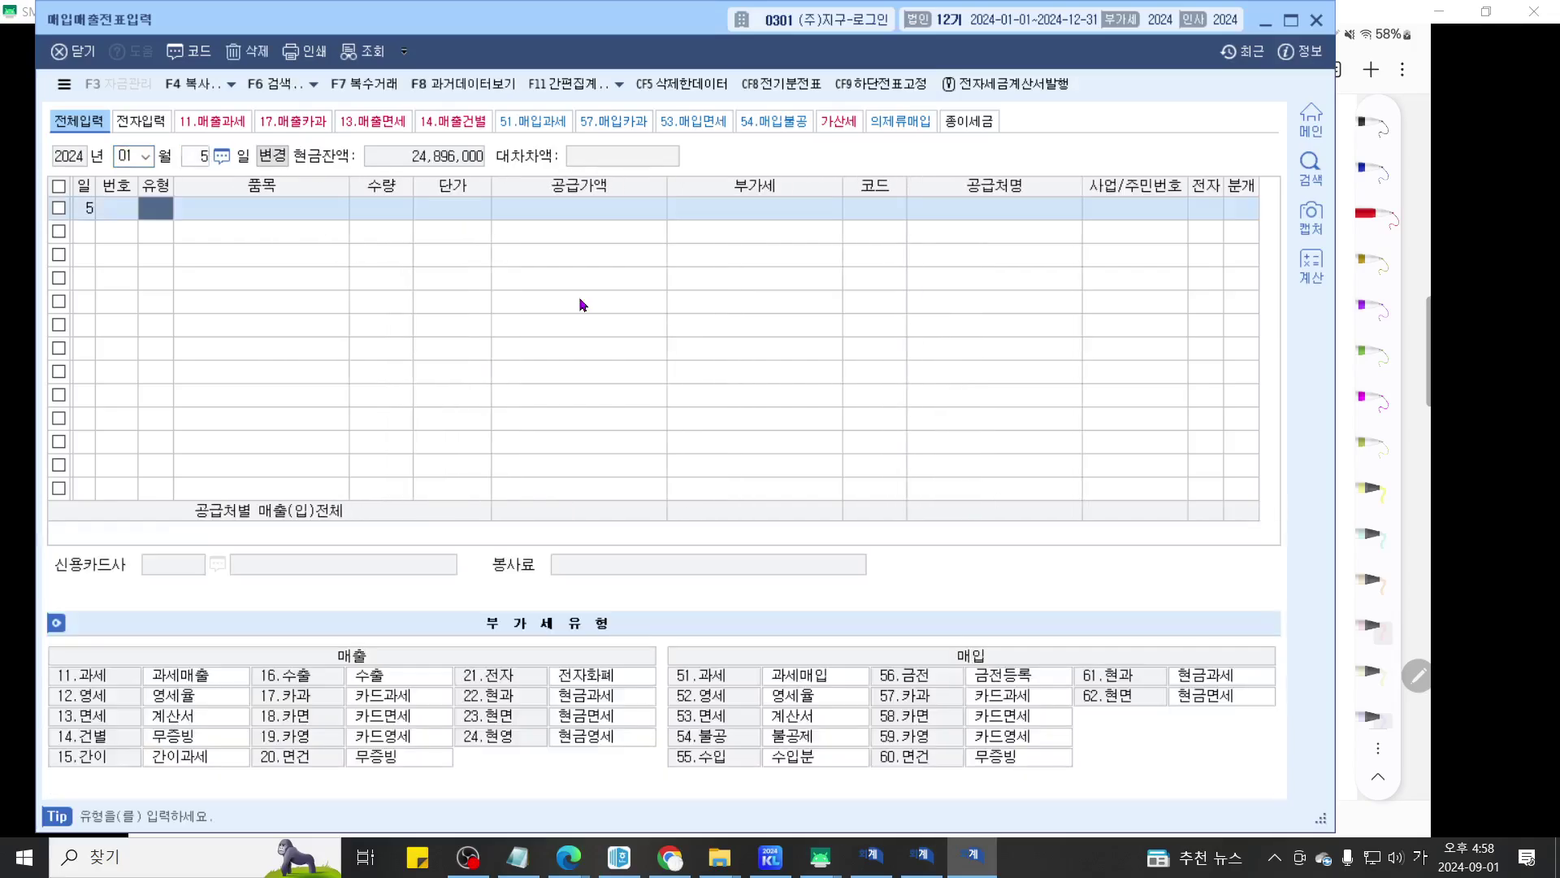
# Step: Set the transaction type to 54 불공 and enter a supply value of 62,000,000
pyautogui.write('54')
pyautogui.press('Return')
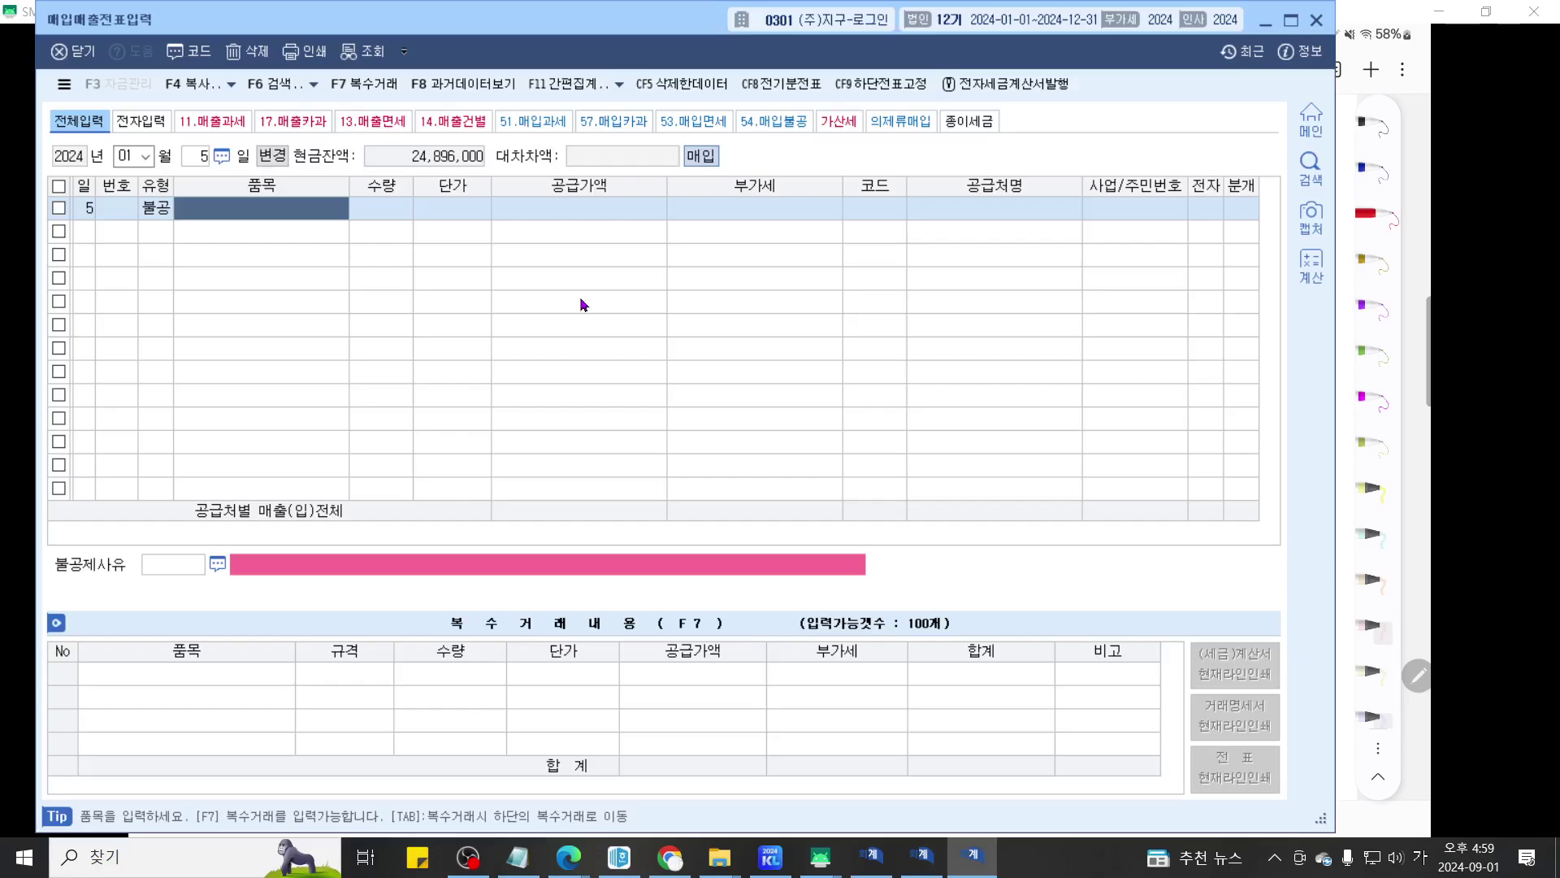
pyautogui.press('Return')
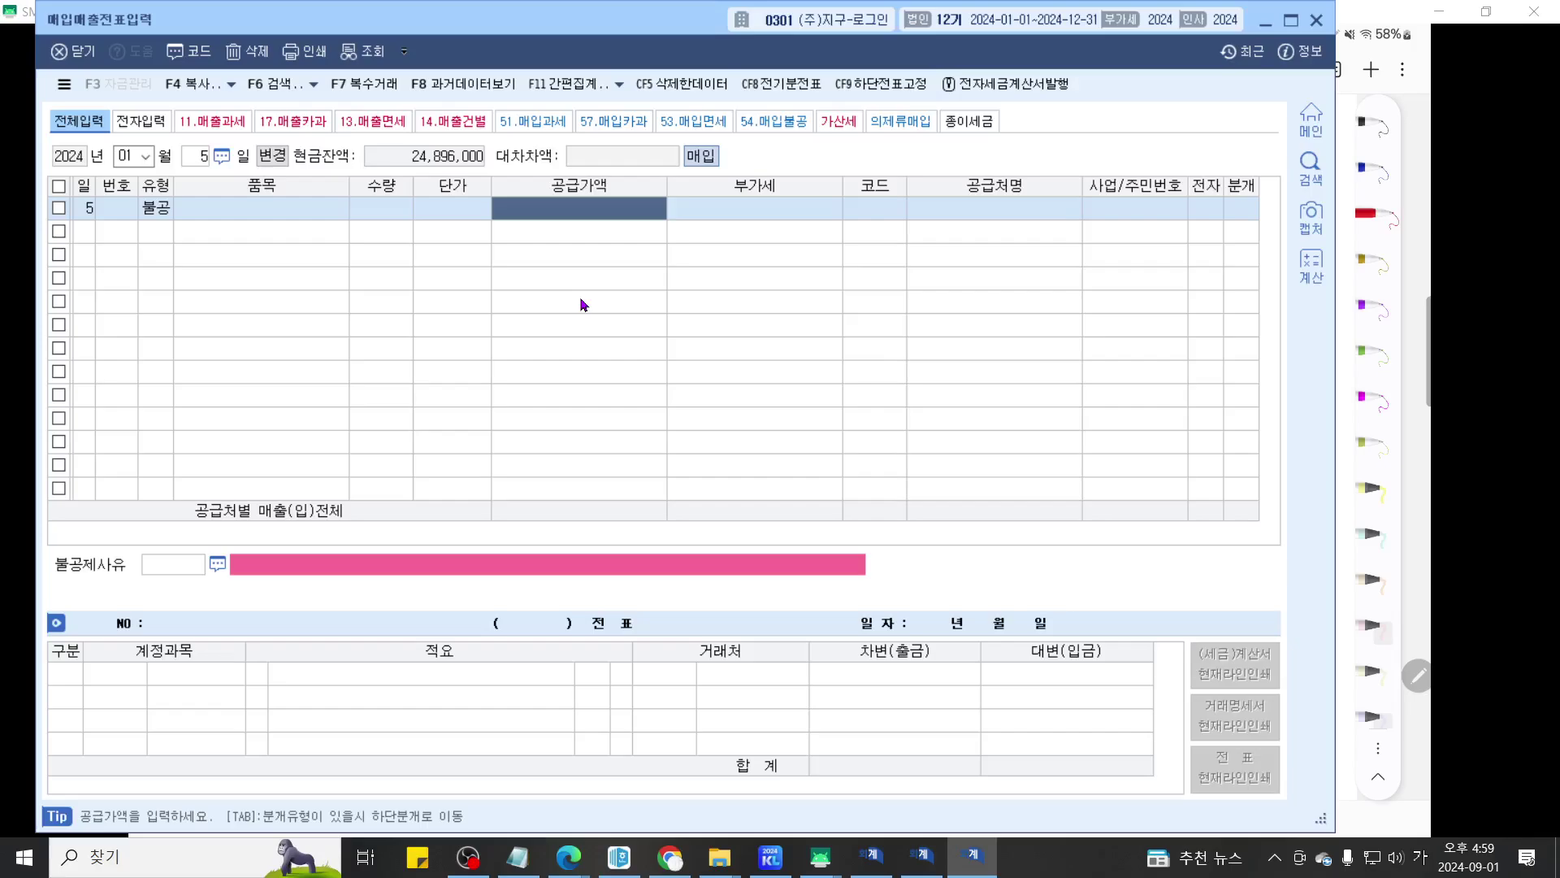
pyautogui.write('62,000,000')
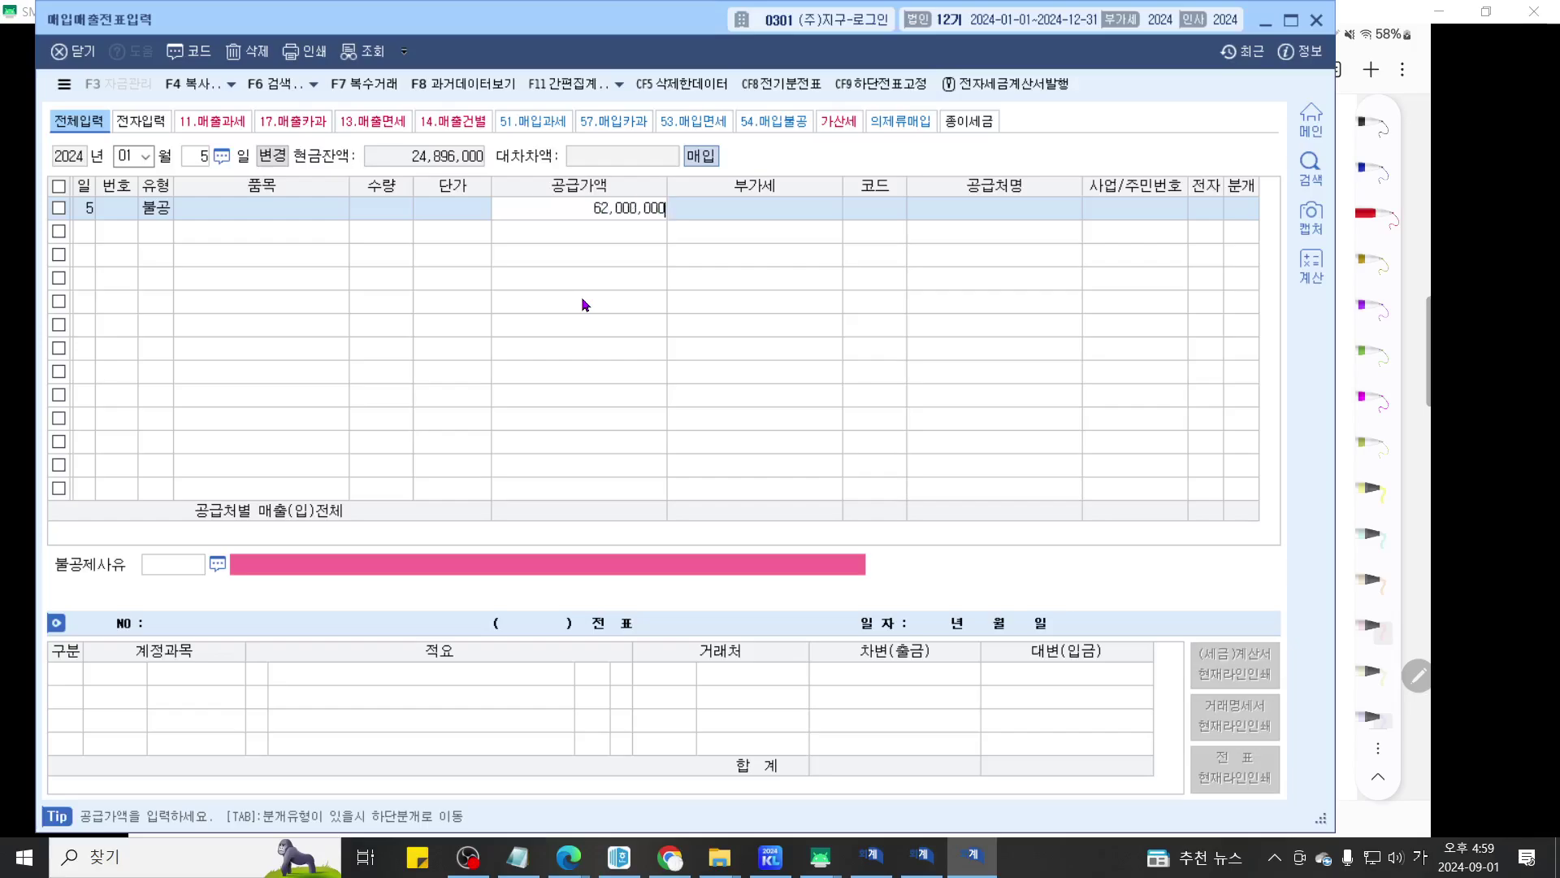
pyautogui.press('Return')
pyautogui.press('Return')
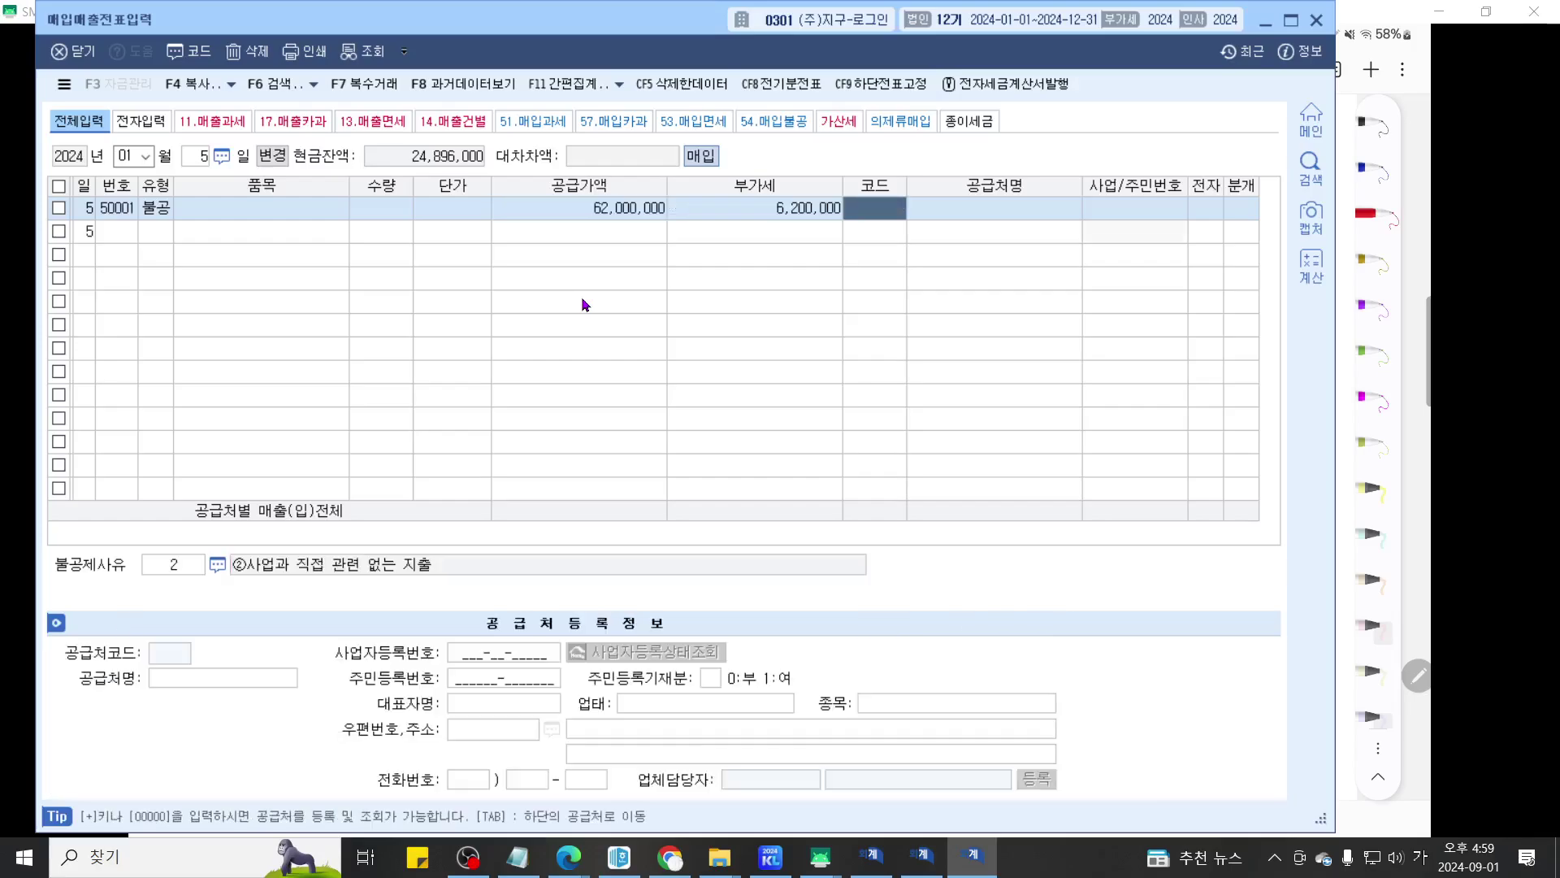
# Step: Choose (주)드림 (00111) as the supplier and mark the tax invoice as electronic (여)
pyautogui.write('드림')
pyautogui.press('Return')
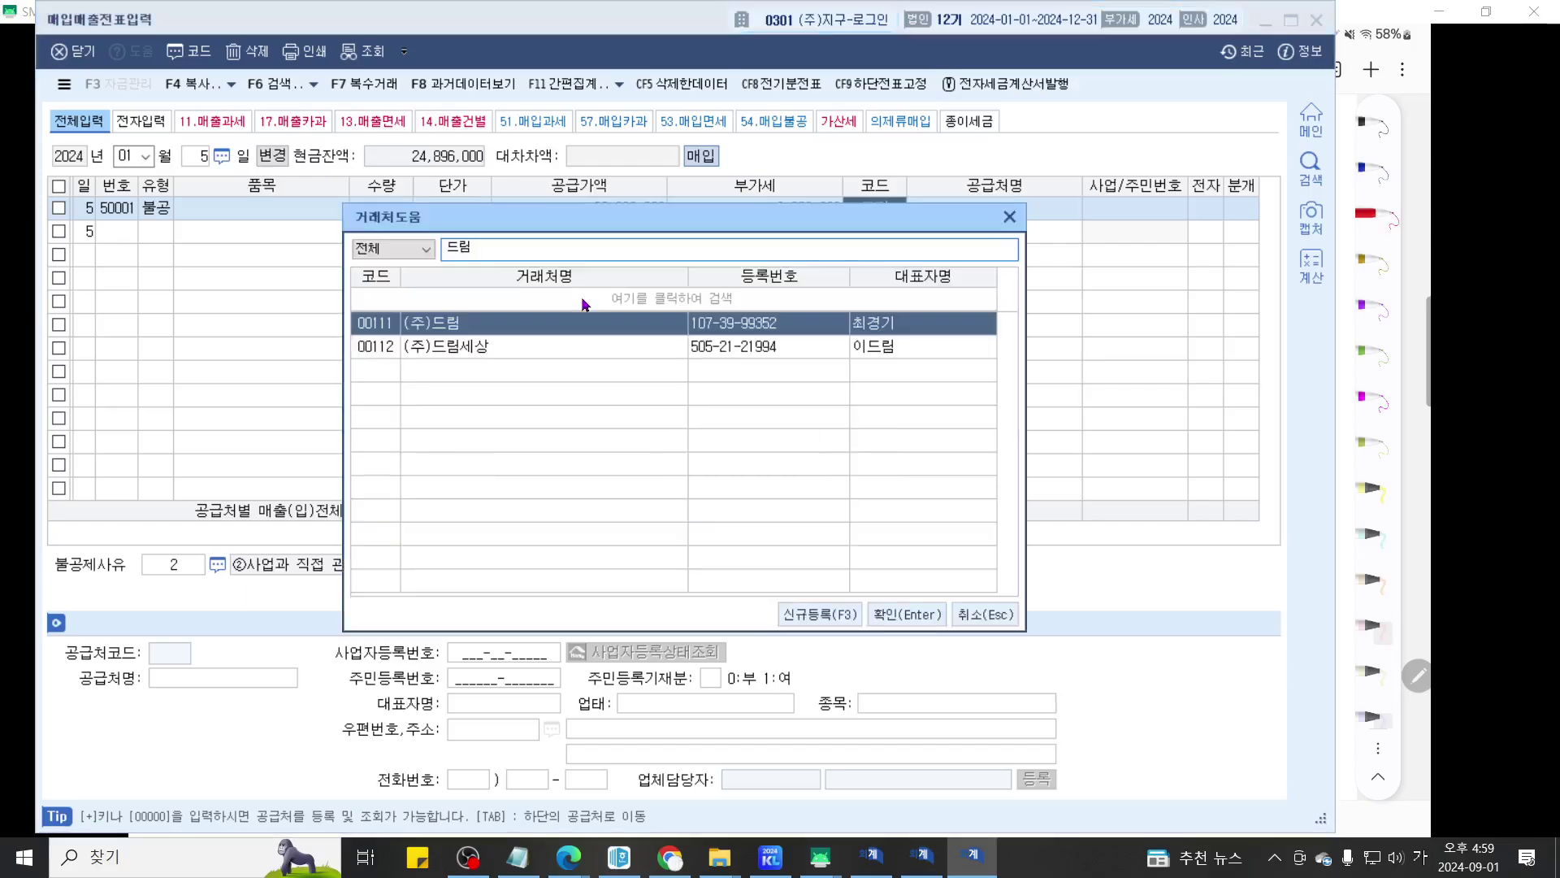
pyautogui.press('Return')
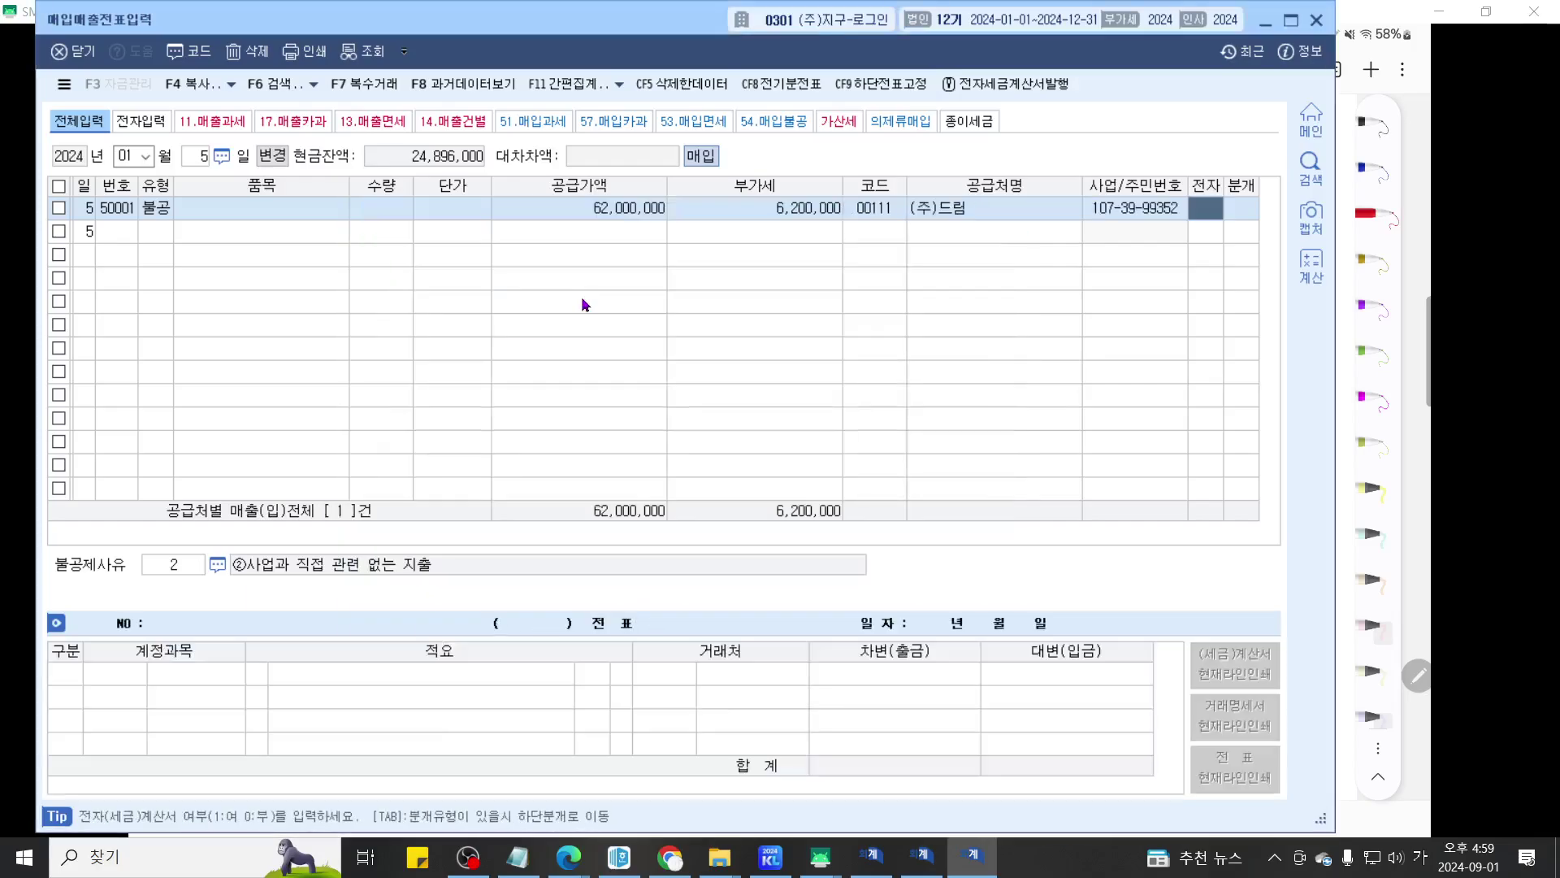
pyautogui.write('1')
pyautogui.press('Return')
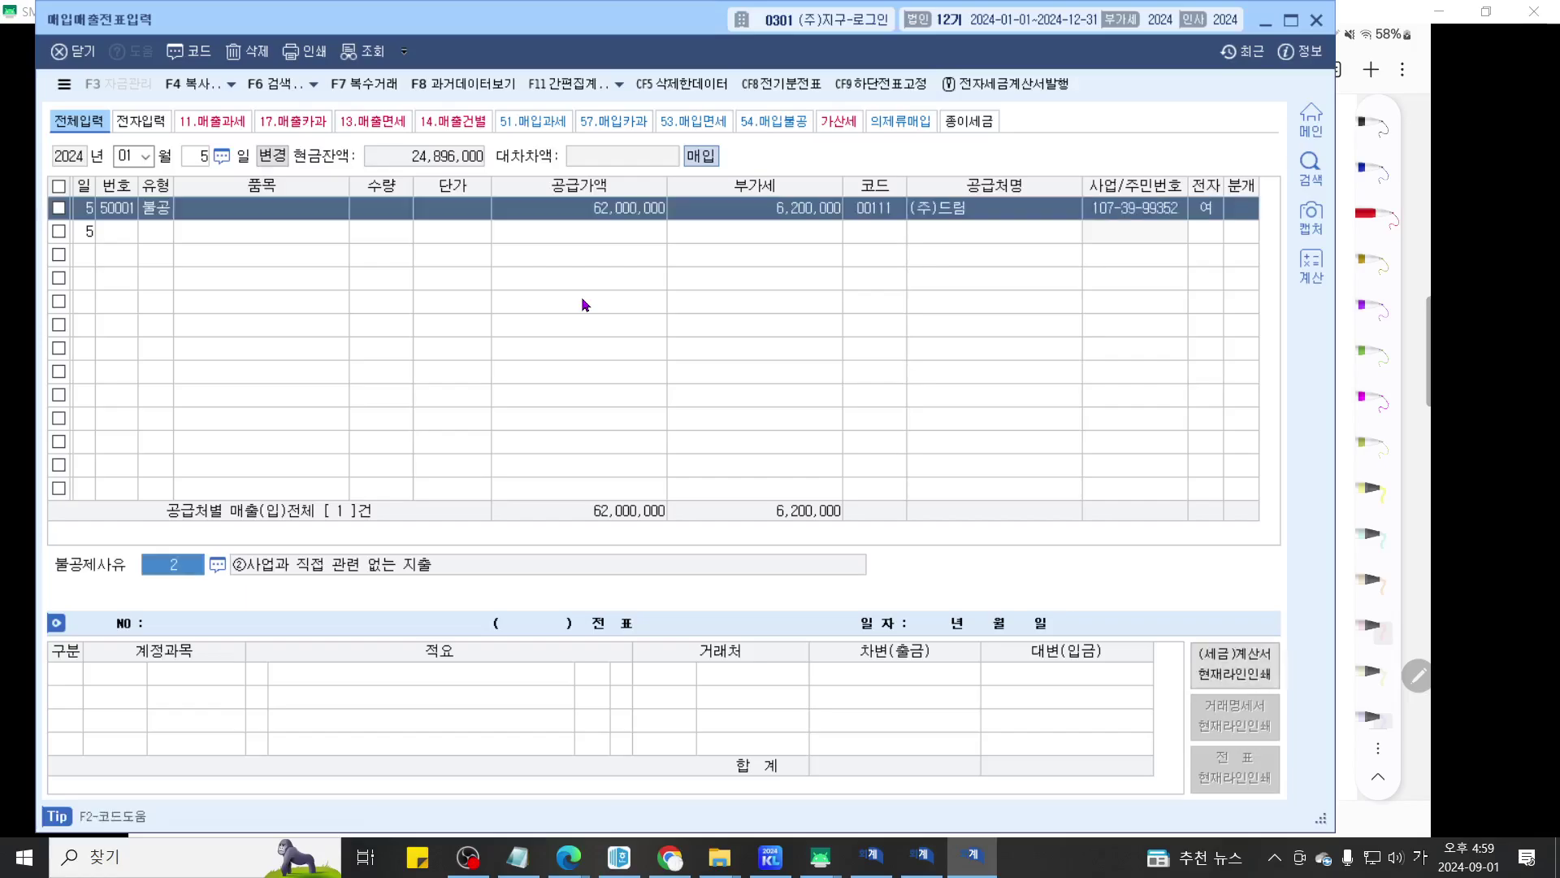
# Step: Magnify the list of non-deduction reasons, underlining reason 3 (자동차) in green and reason 4 (기업업무추진비) in blue
pyautogui.press('F2')
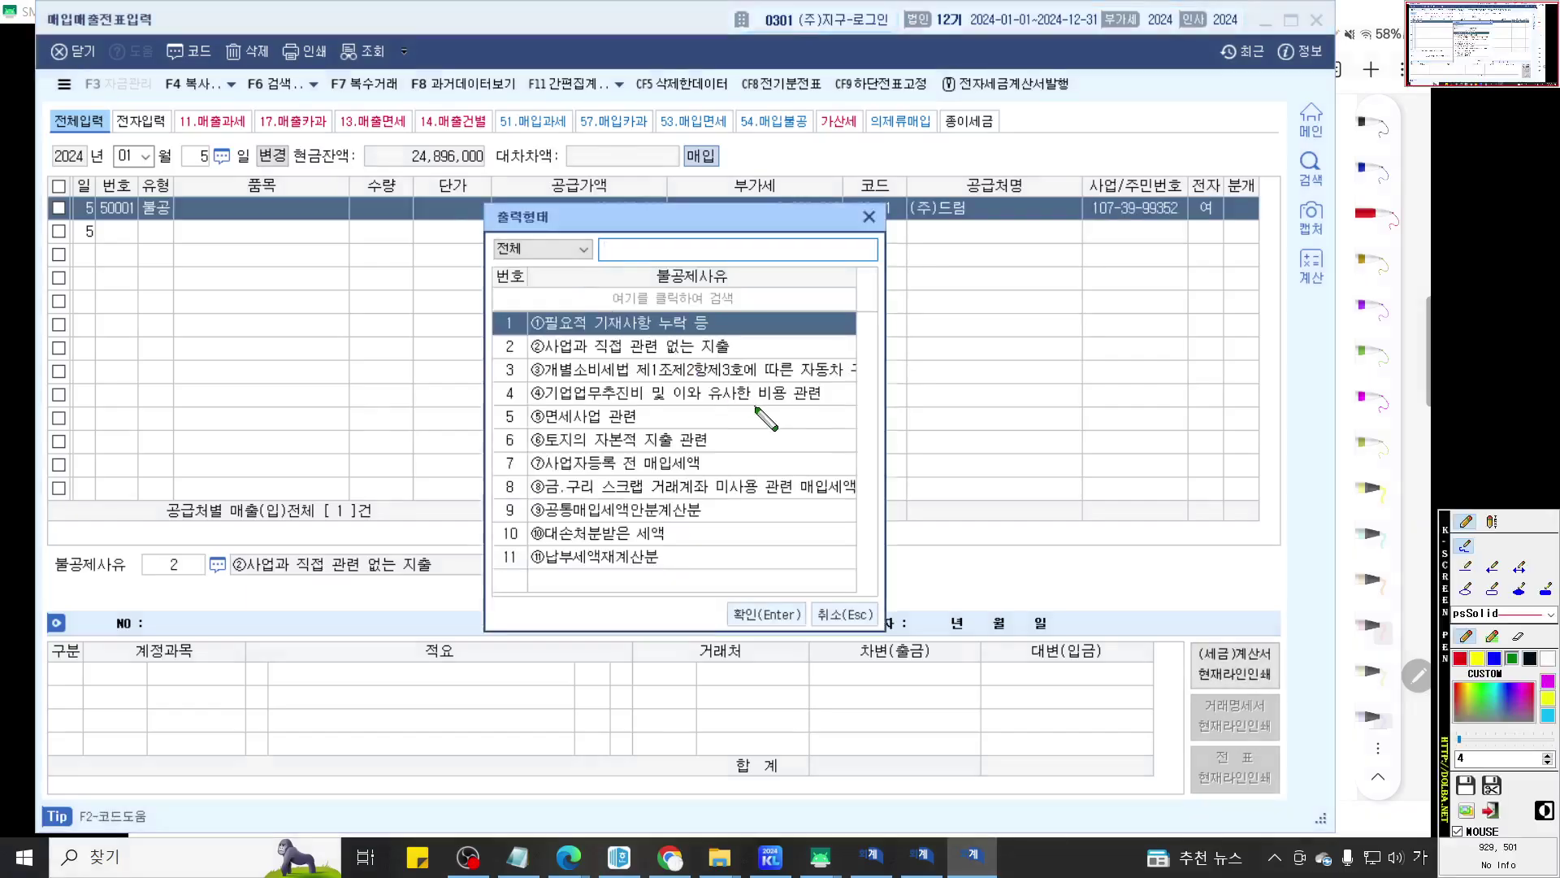
pyautogui.scroll(5, 766, 418)
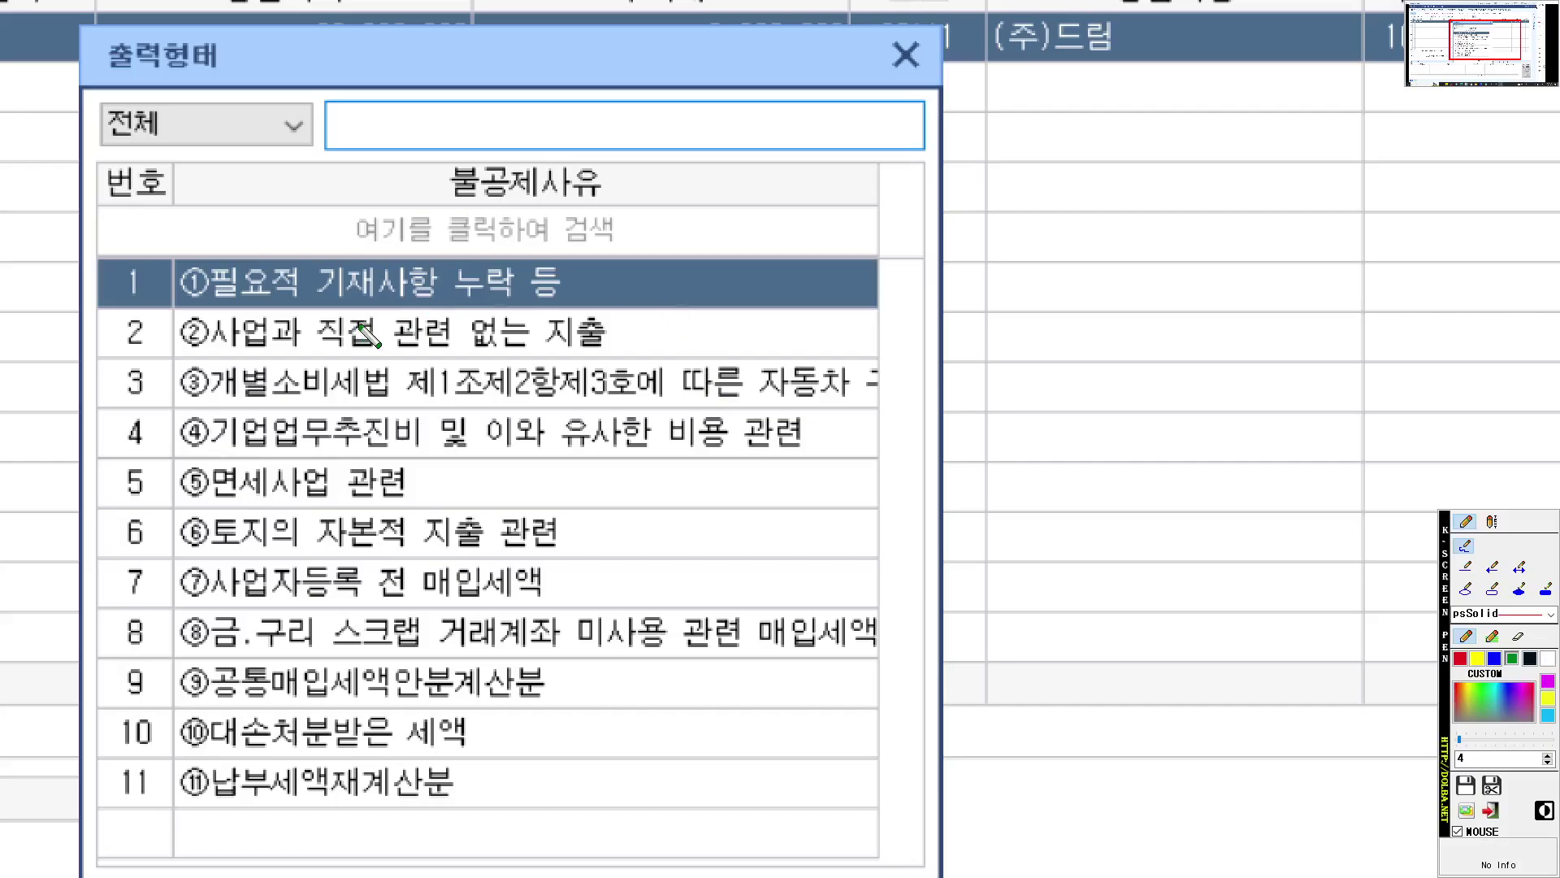
pyautogui.moveTo(130, 398); pyautogui.dragTo(873, 421)
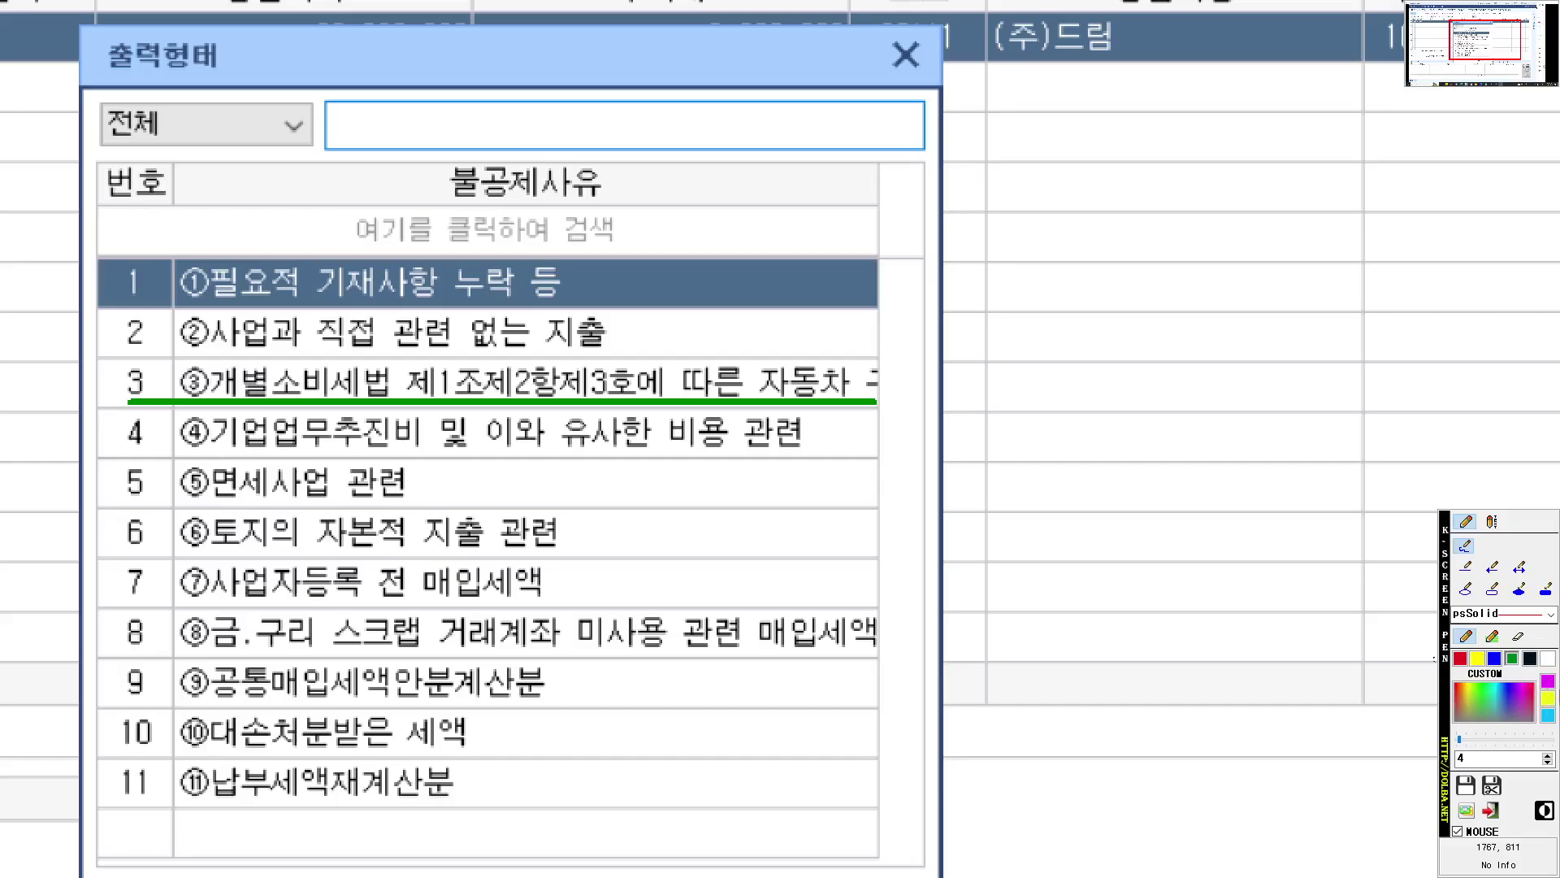
pyautogui.click(1491, 660)
pyautogui.moveTo(143, 453); pyautogui.dragTo(437, 454)
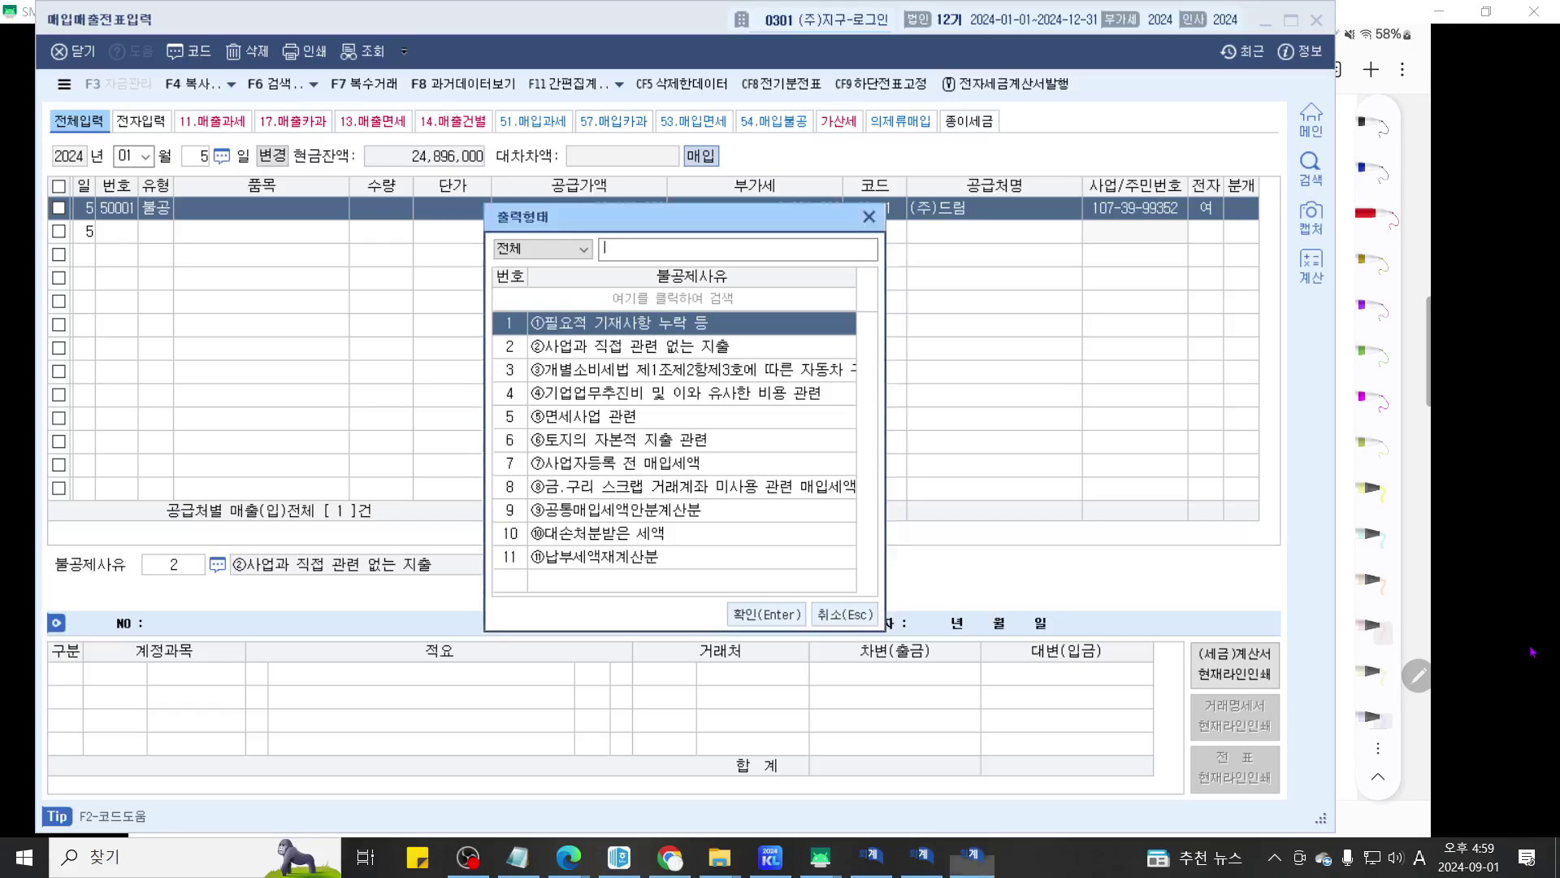
# Step: Choose ⑤면세사업 관련 as the non-deduction reason for the purchase
pyautogui.press('Down')
pyautogui.press('Down')
pyautogui.press('Down')
pyautogui.press('Down')
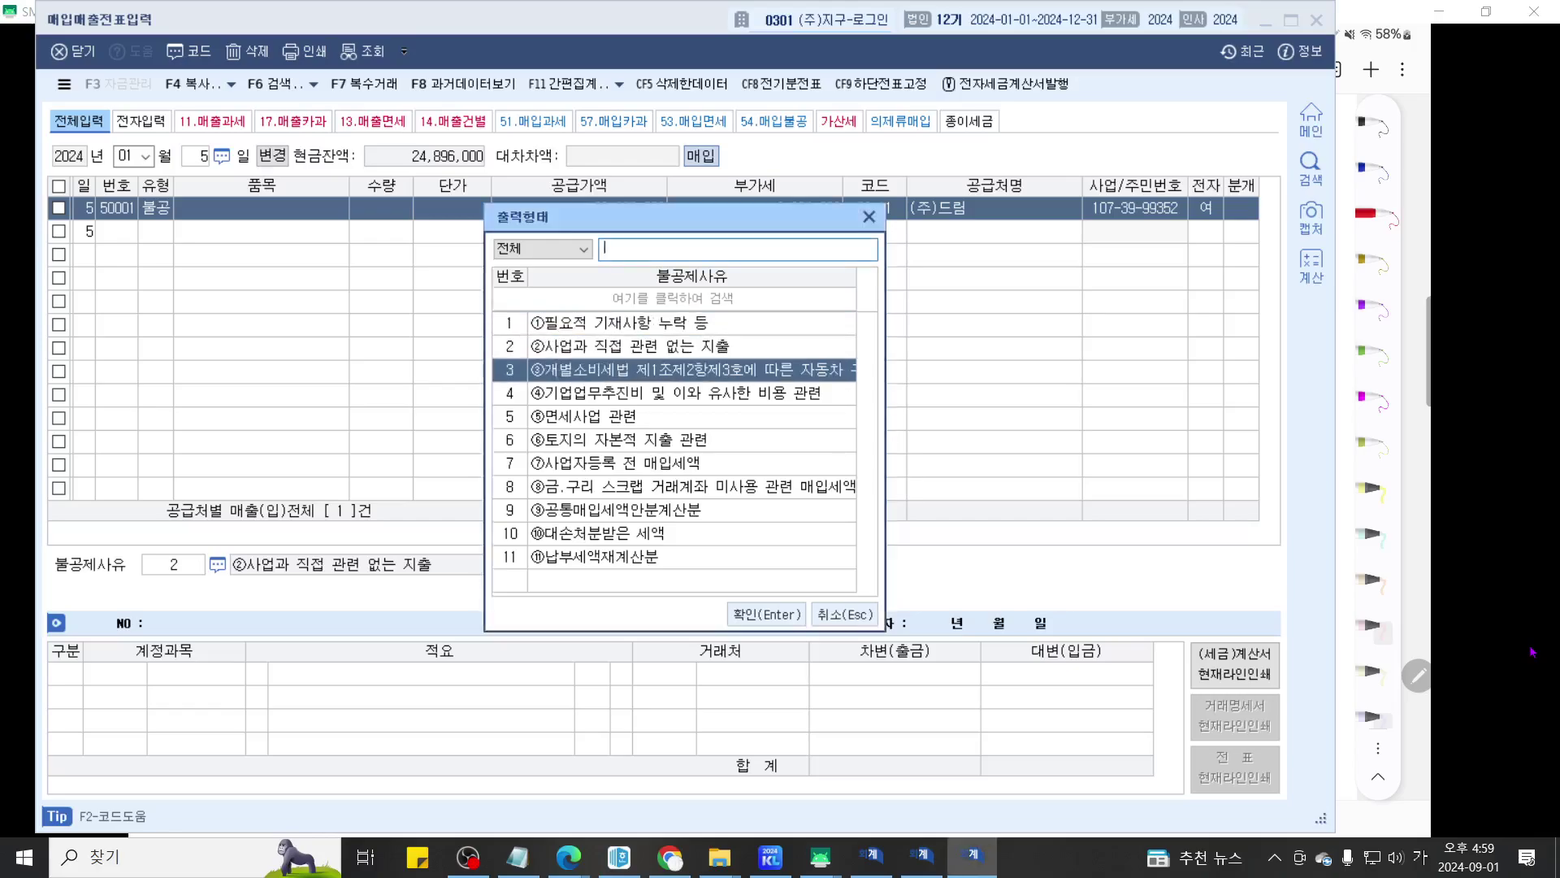
pyautogui.press('Return')
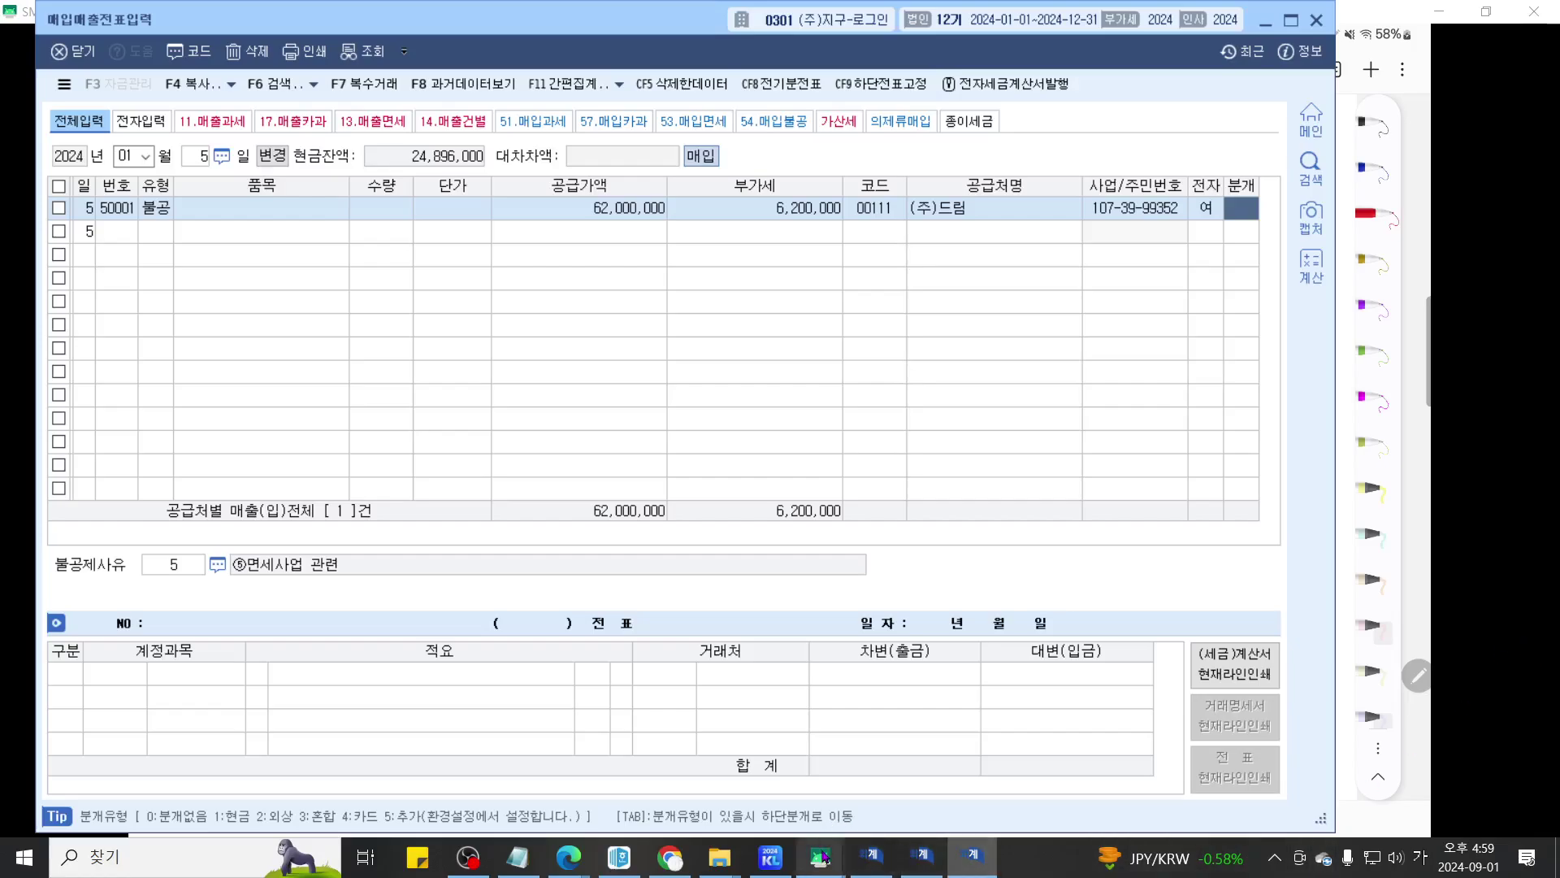
# Step: Check the problem document, return to the voucher, and underline the 2:외상 journal type in the magnified hint line in blue
pyautogui.moveTo(821, 858)
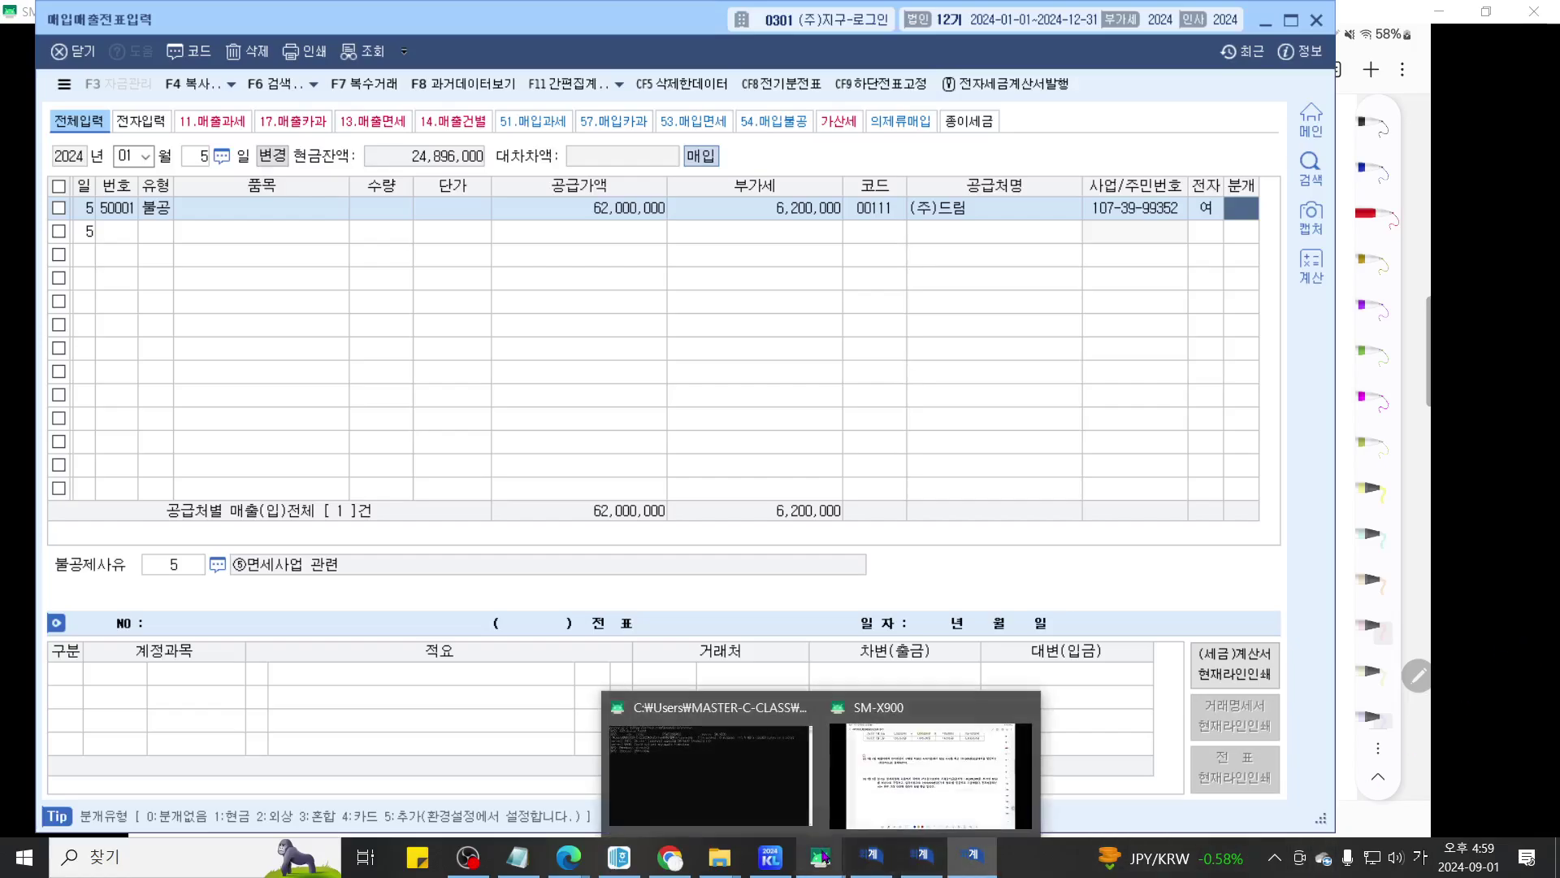
pyautogui.click(914, 801)
pyautogui.click(973, 855)
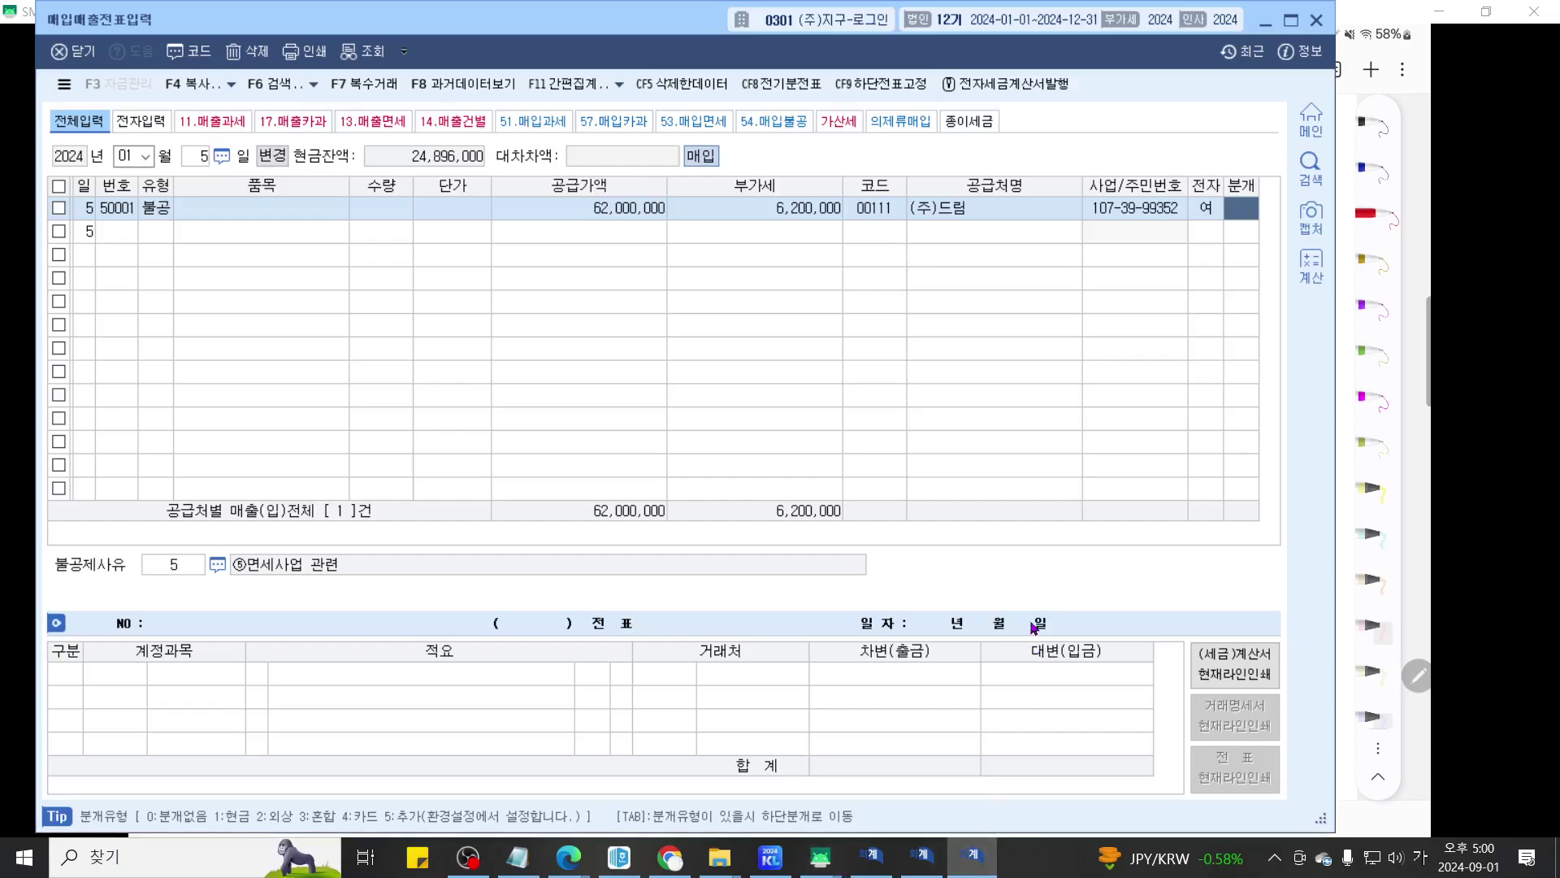
pyautogui.hotkey('ctrl', '2')
pyautogui.scroll(3, 1038, 631)
pyautogui.moveTo(674, 612); pyautogui.dragTo(990, 358)
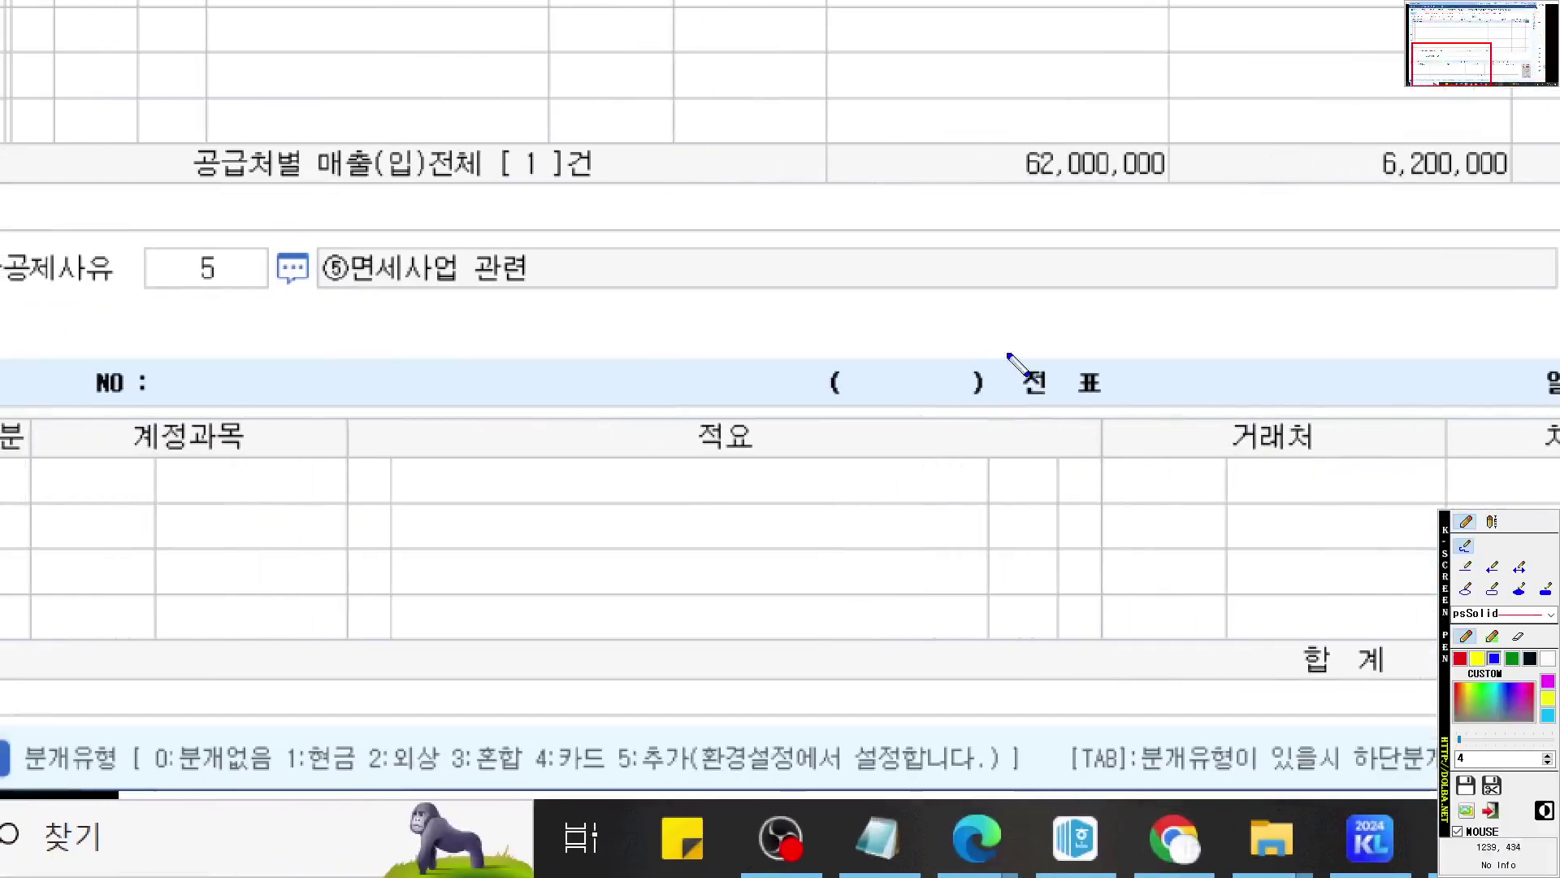
pyautogui.moveTo(371, 773); pyautogui.dragTo(459, 775)
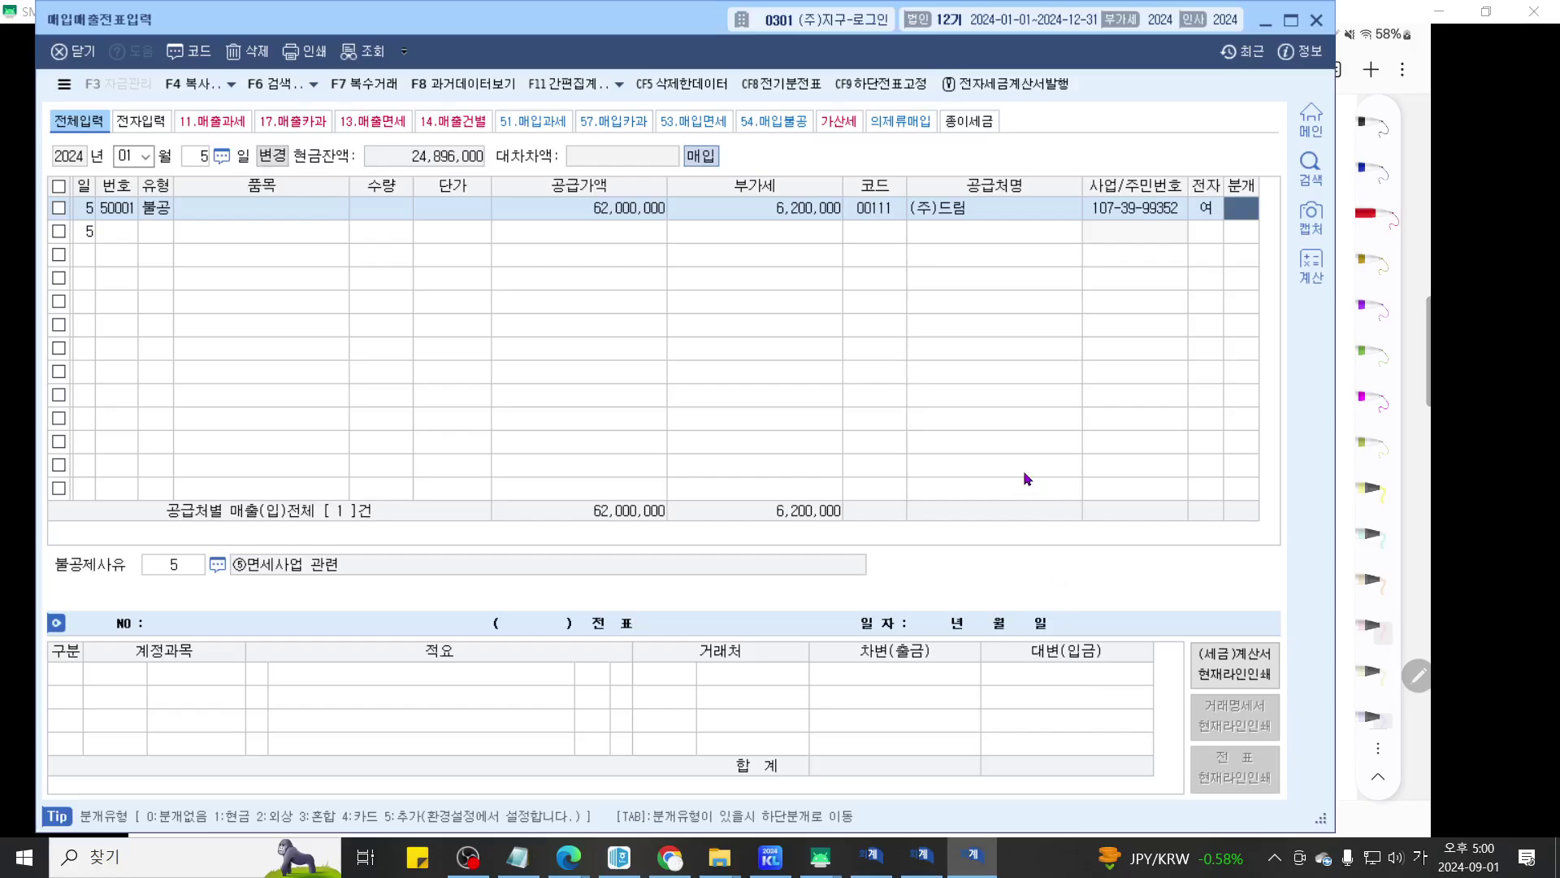
# Step: Set the journal type to 3 혼합 and change the debit account to 0206 기계장치
pyautogui.write('3')
pyautogui.press('Return')
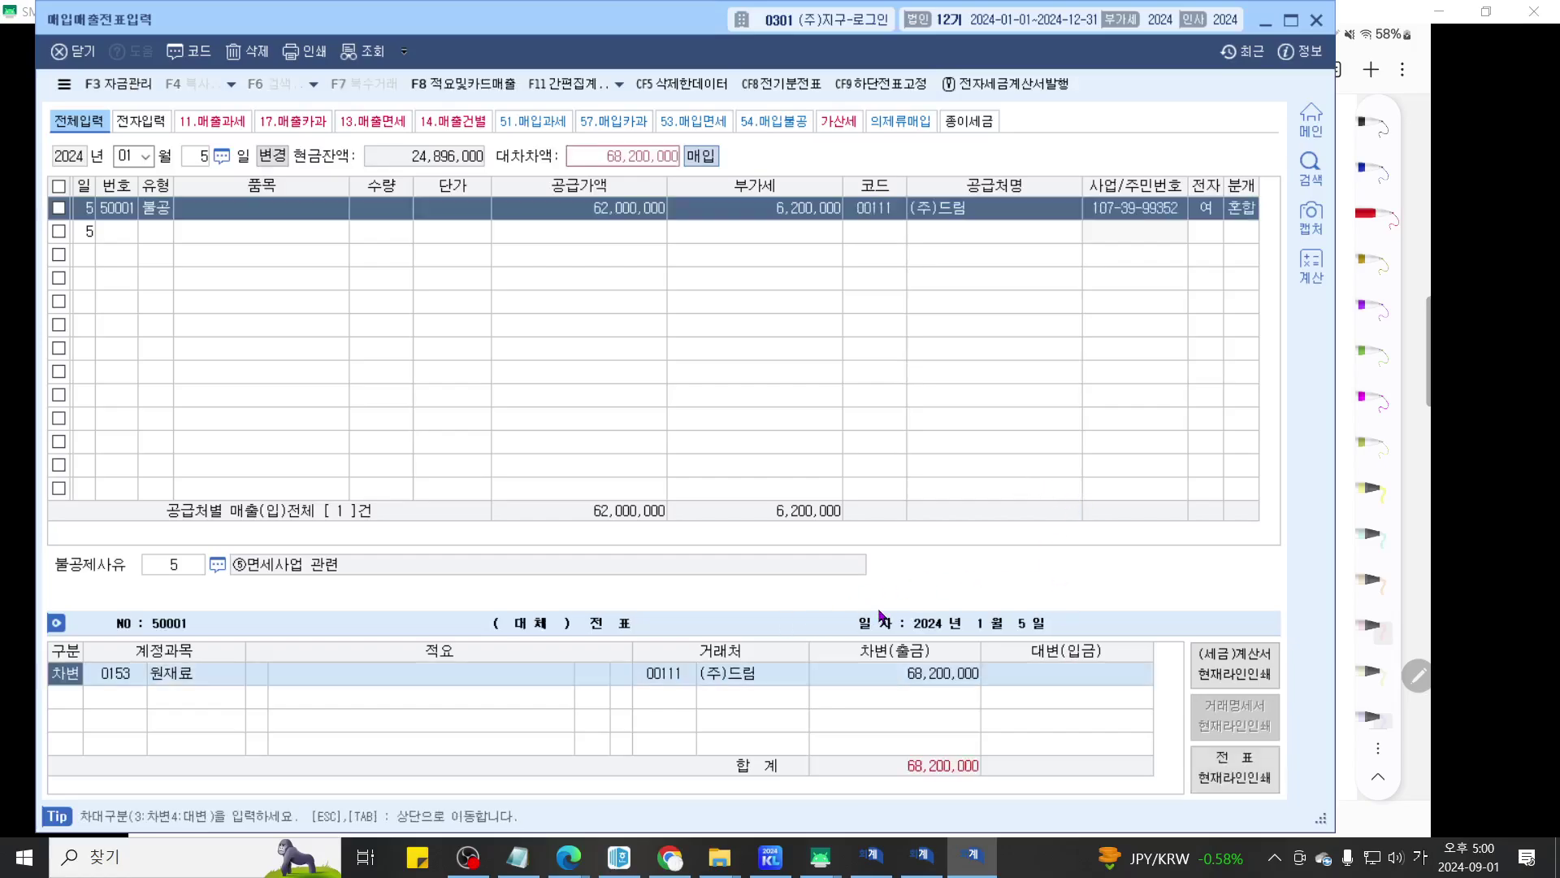
pyautogui.press('Return')
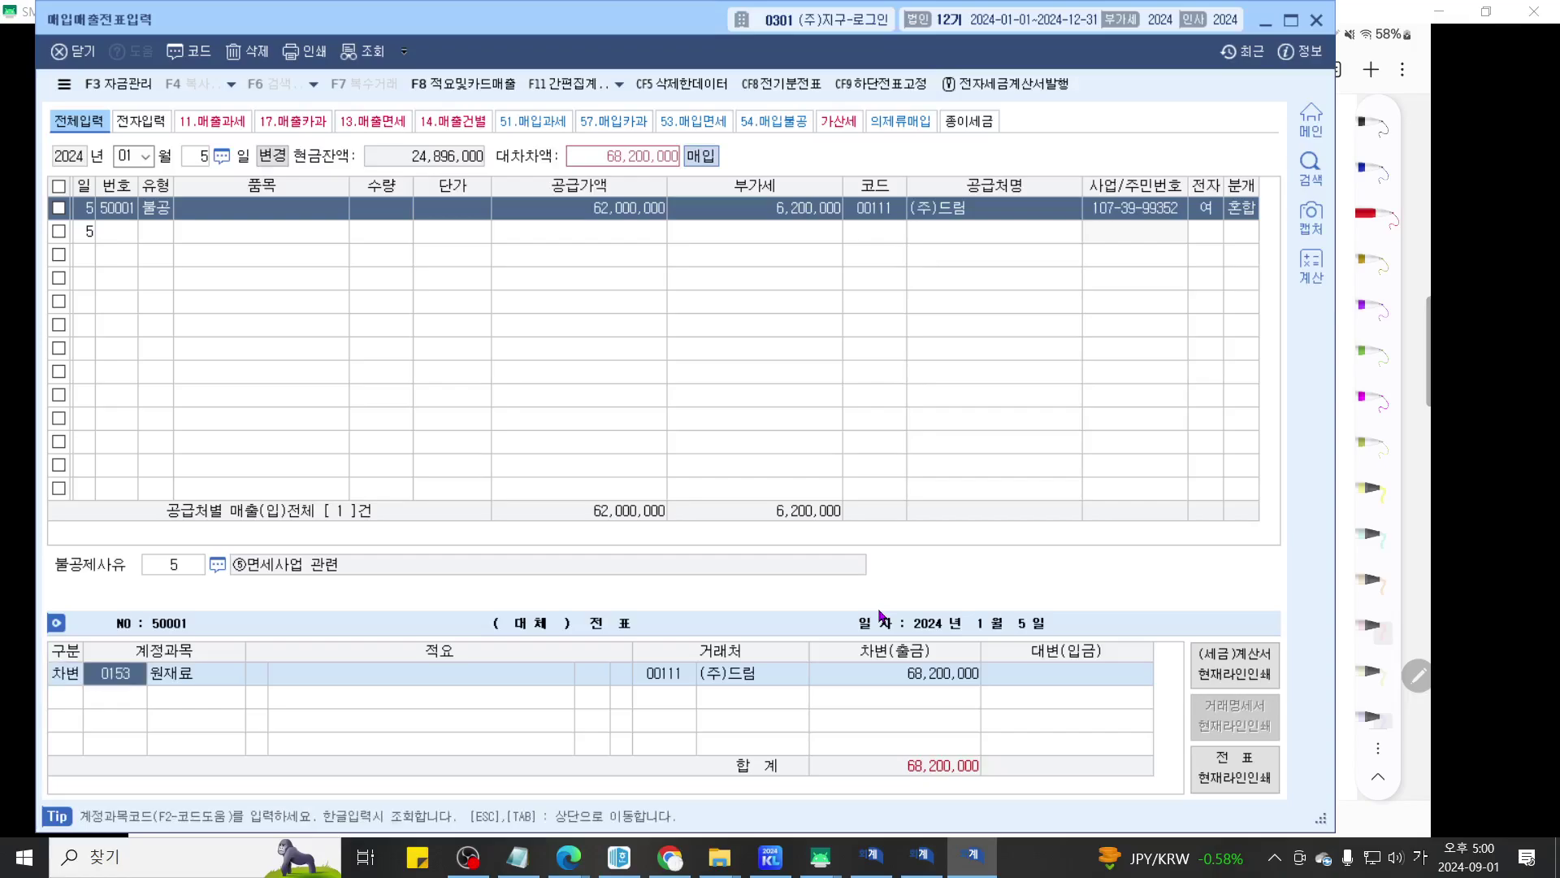
pyautogui.write('0206')
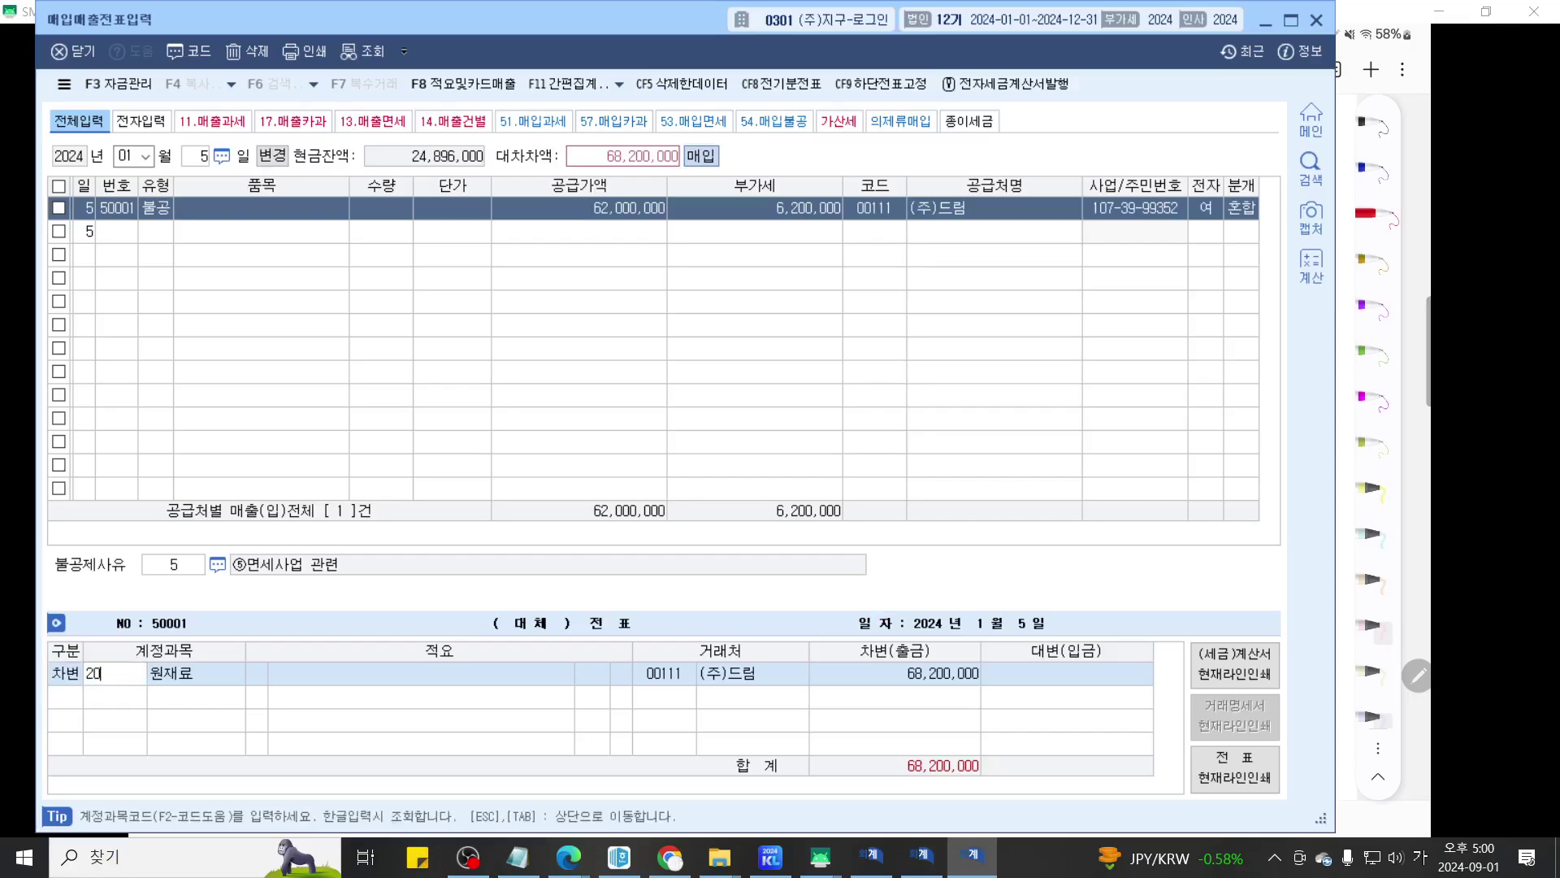
pyautogui.press('Return')
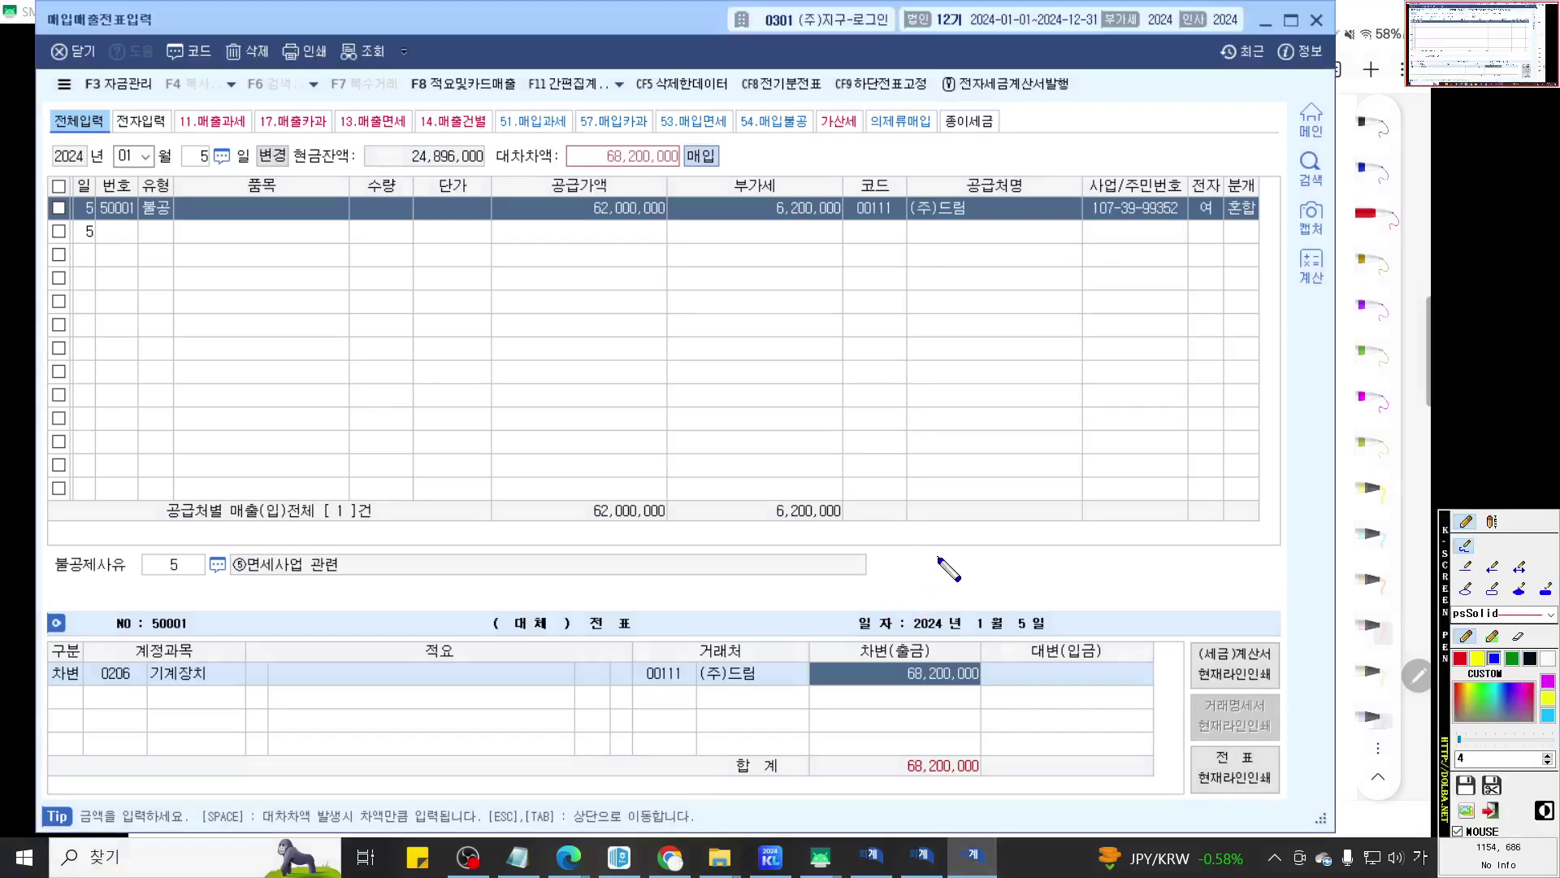
# Step: Magnify the journal section and draw a blue line beneath the 기계장치 debit entry
pyautogui.scroll(4, 937, 558)
pyautogui.moveTo(937, 558); pyautogui.dragTo(1005, 462)
pyautogui.scroll(-4, 1006, 463)
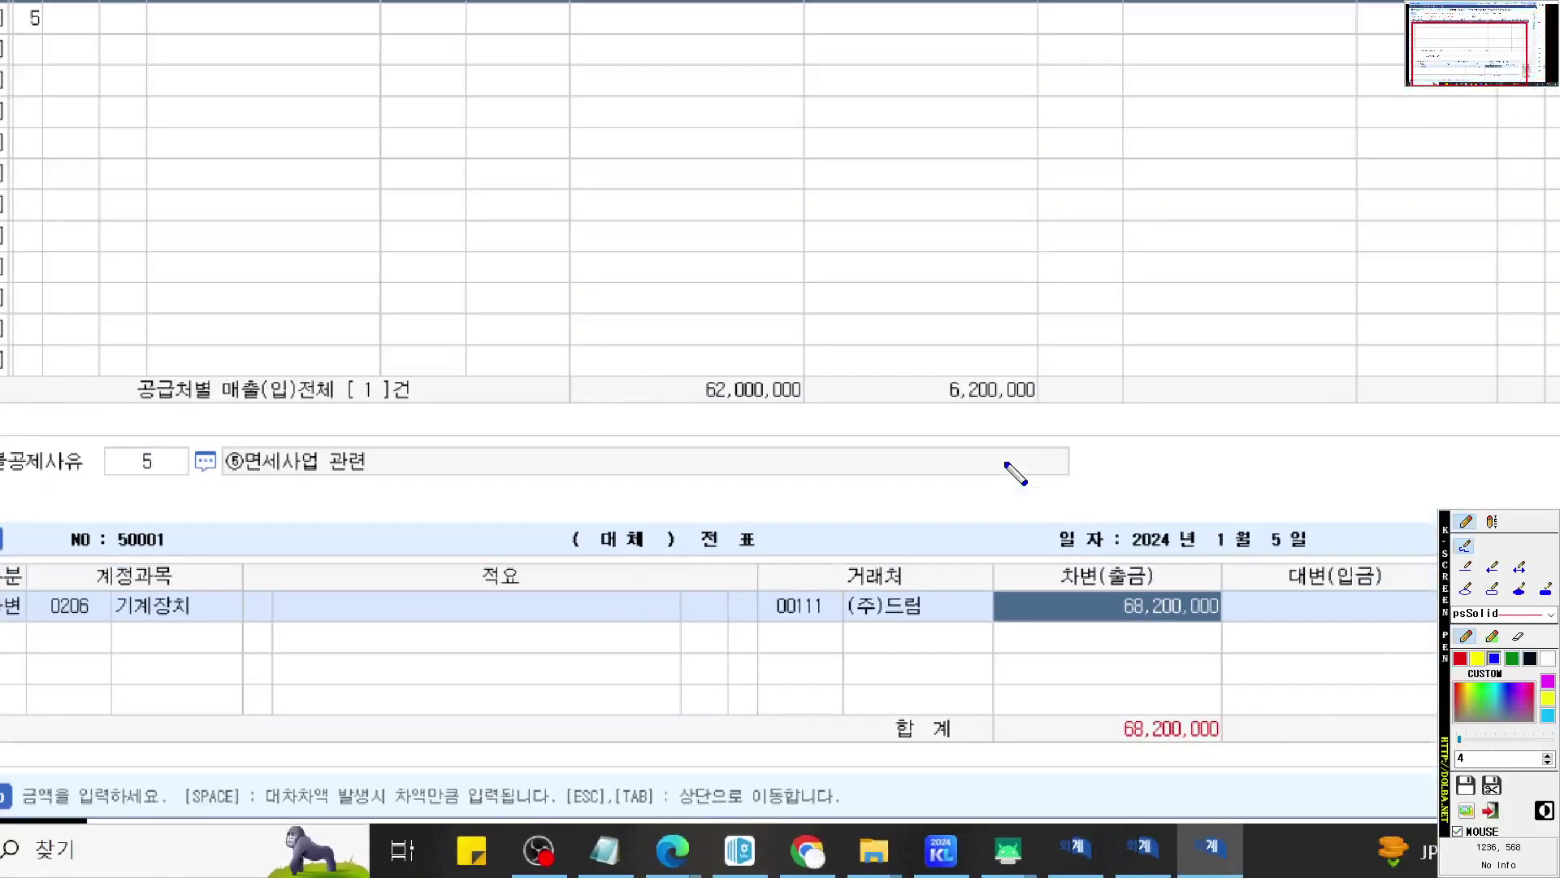
pyautogui.moveTo(91, 650); pyautogui.dragTo(1366, 650)
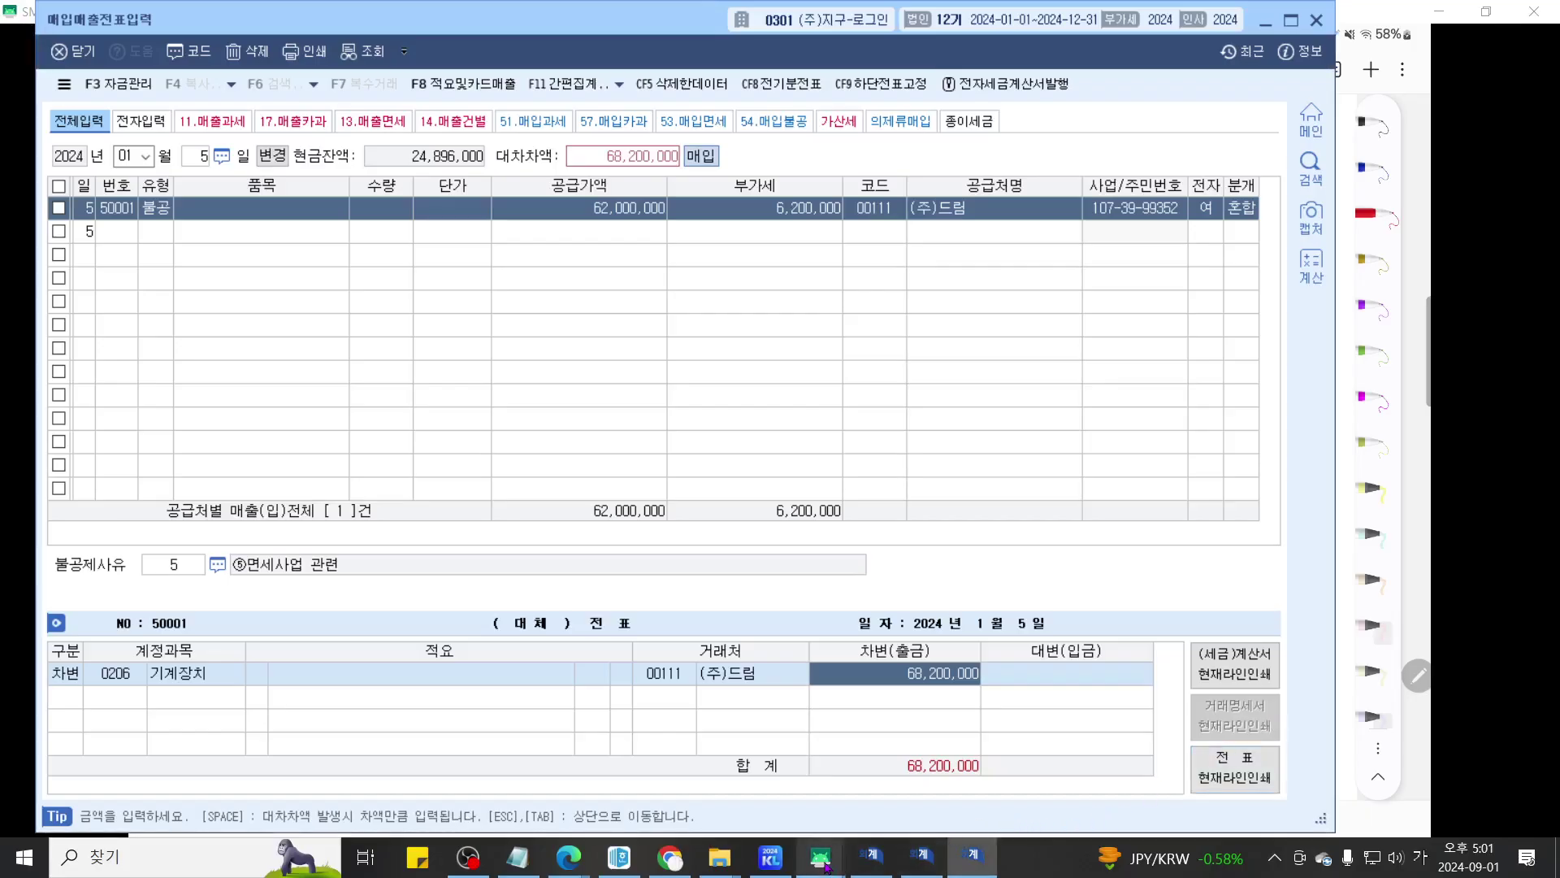
# Step: In the problem document, underline problem [4]'s machine supply value in red and the cash-paid installation cost in blue
pyautogui.click(987, 851)
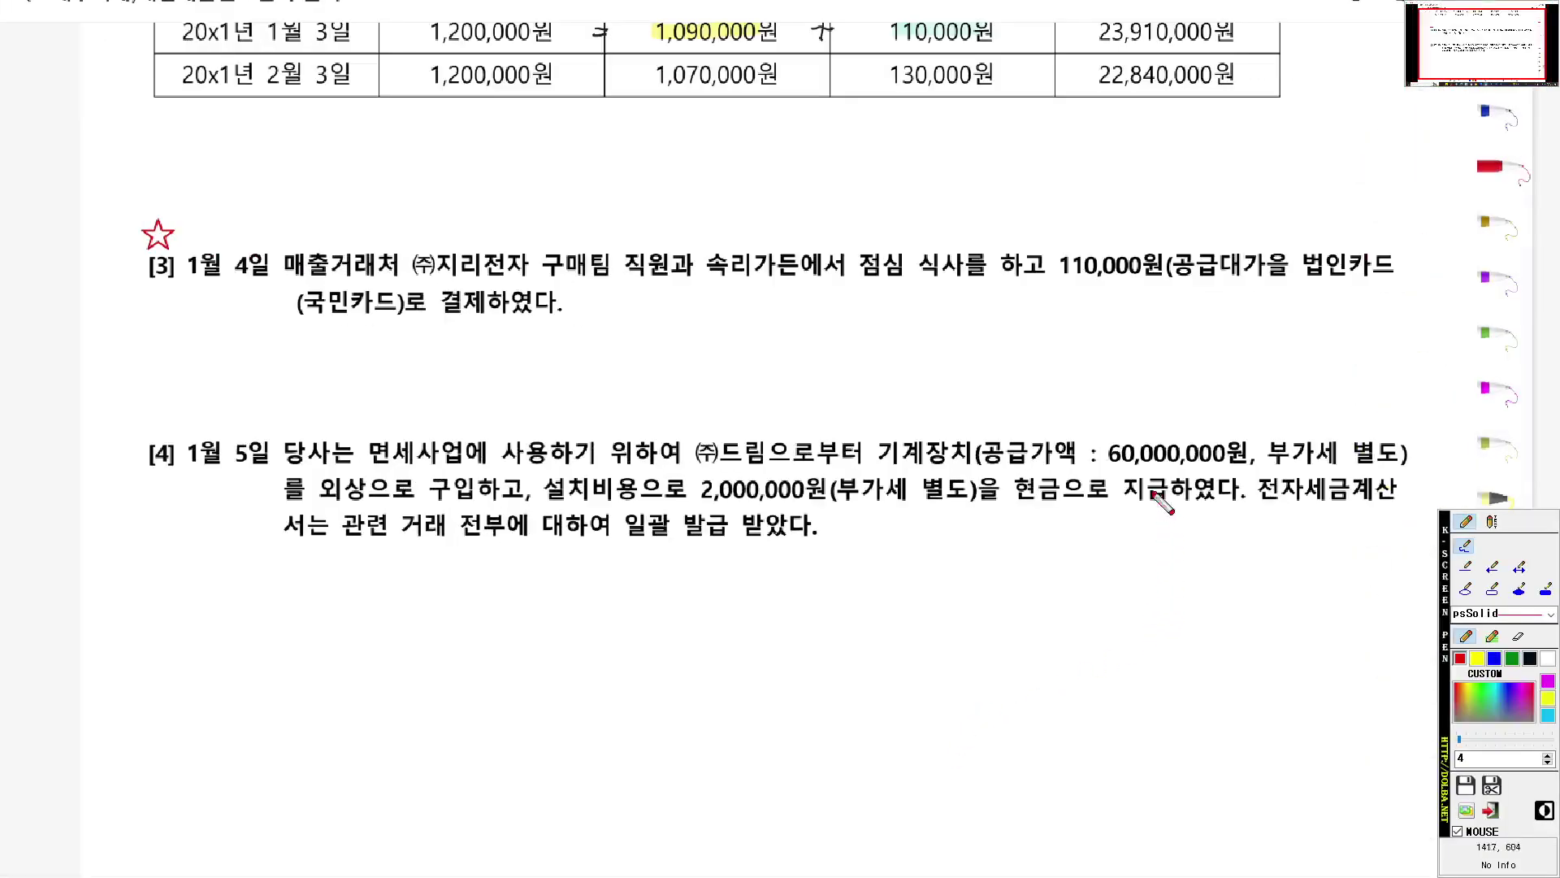
pyautogui.moveTo(957, 463); pyautogui.dragTo(1434, 471)
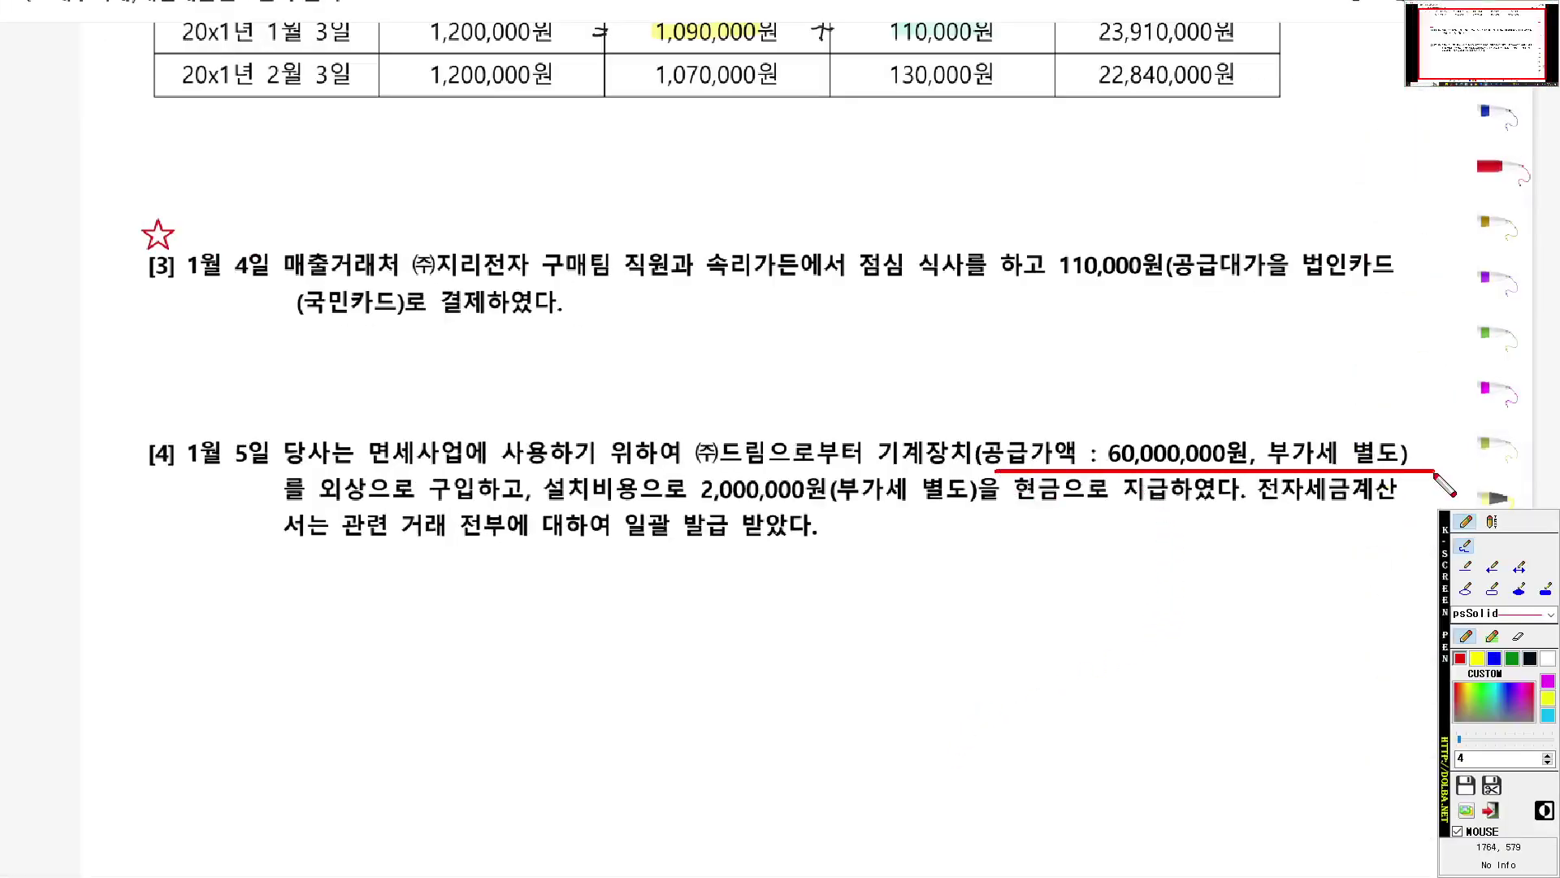
pyautogui.click(1493, 658)
pyautogui.moveTo(696, 509); pyautogui.dragTo(1237, 509)
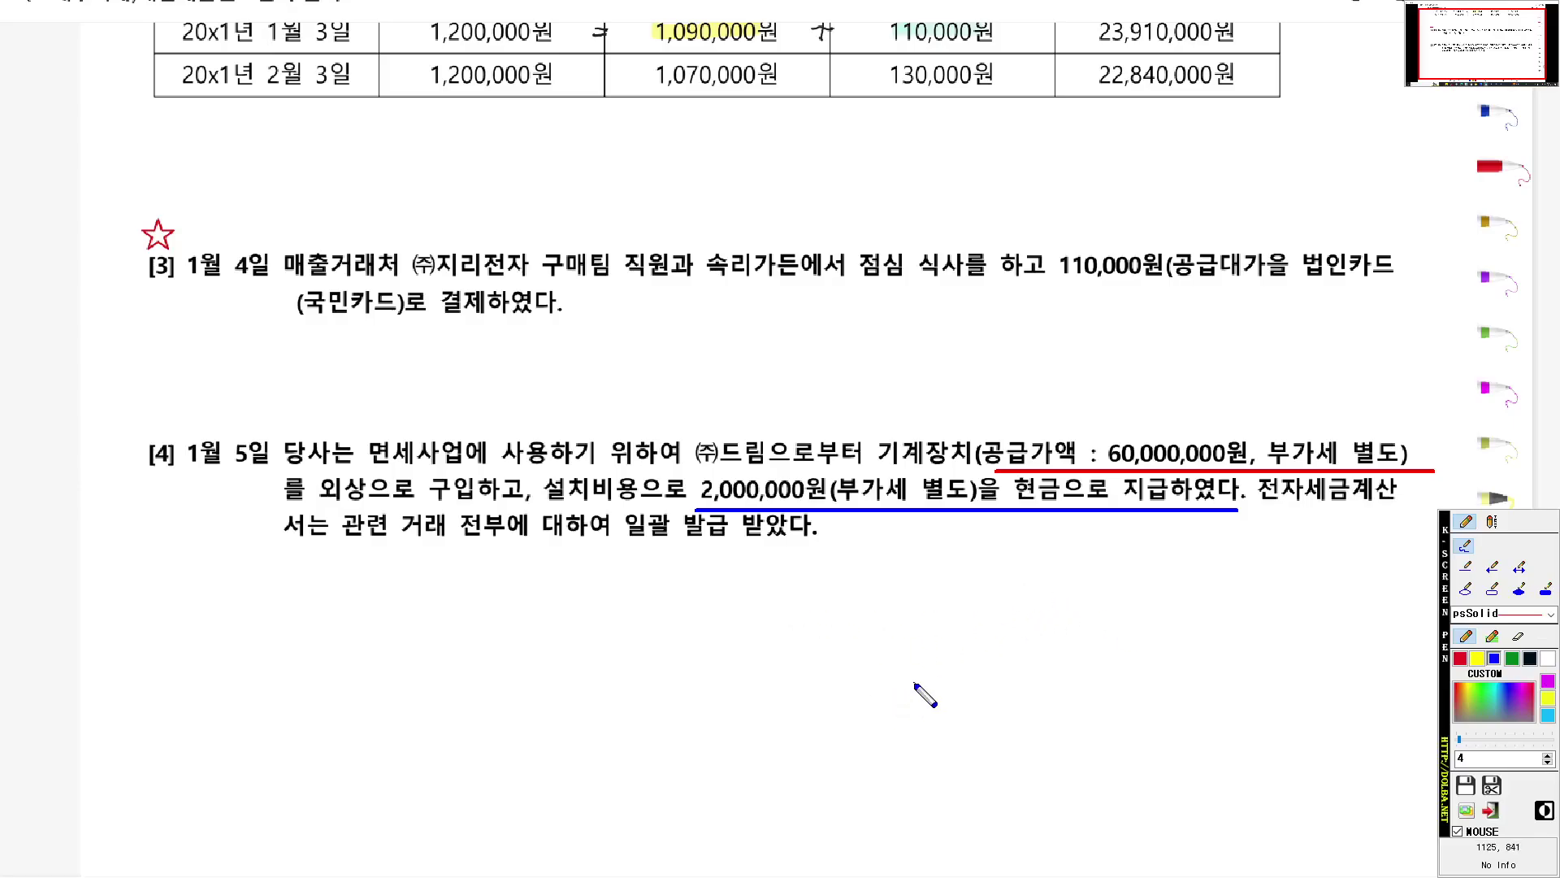
pyautogui.press('Escape')
# Step: Return to the voucher and add a credit line to account 0253 미지급금 for 66,000,000 with (주)드림
pyautogui.click(972, 855)
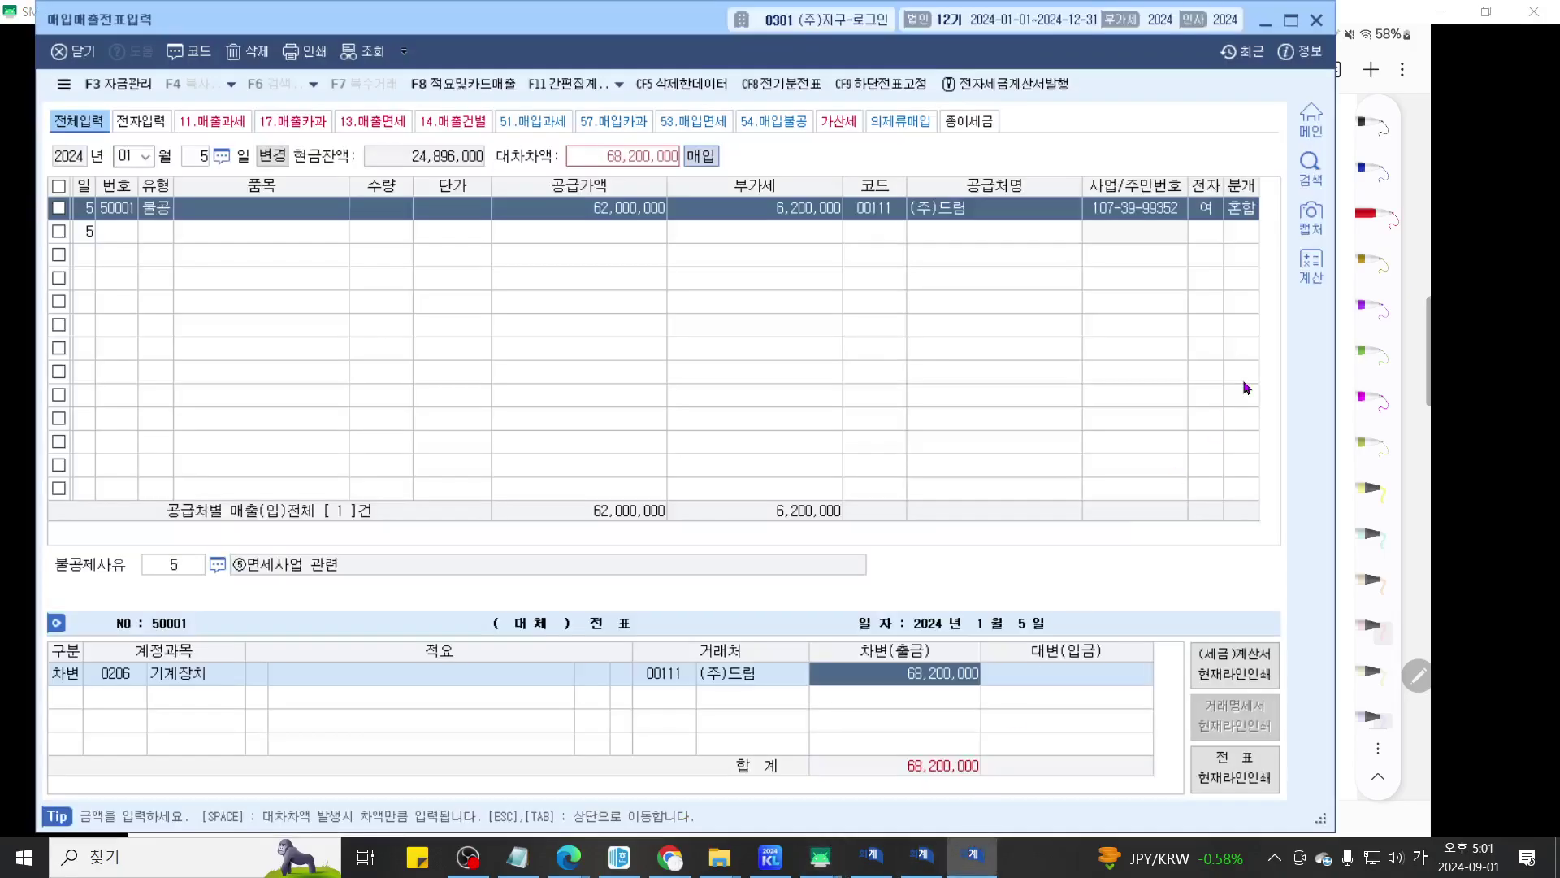
pyautogui.press('Return')
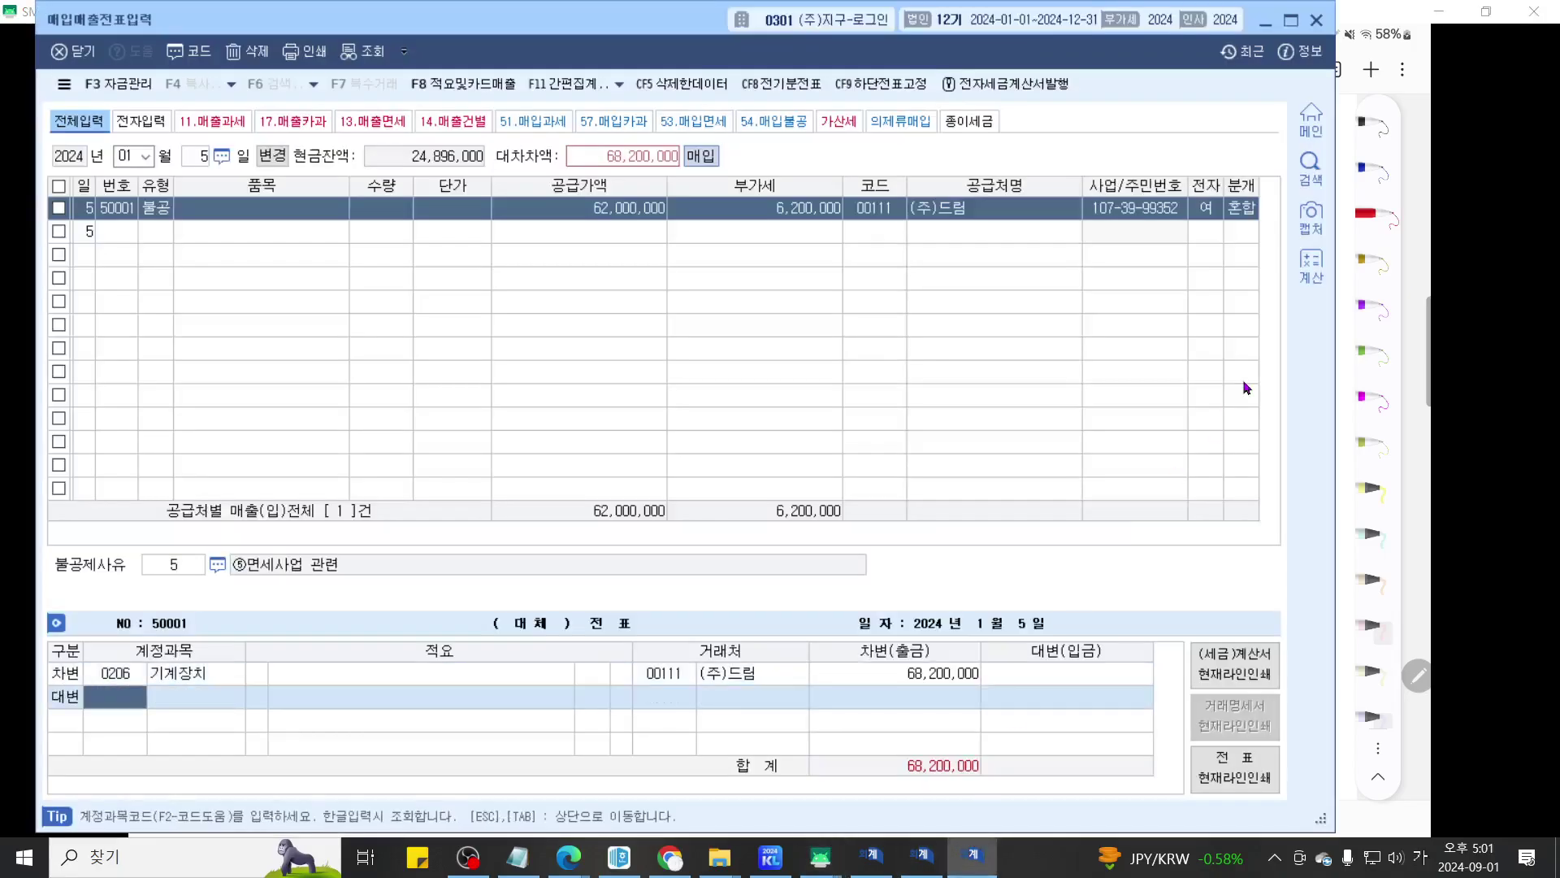
pyautogui.write('2')
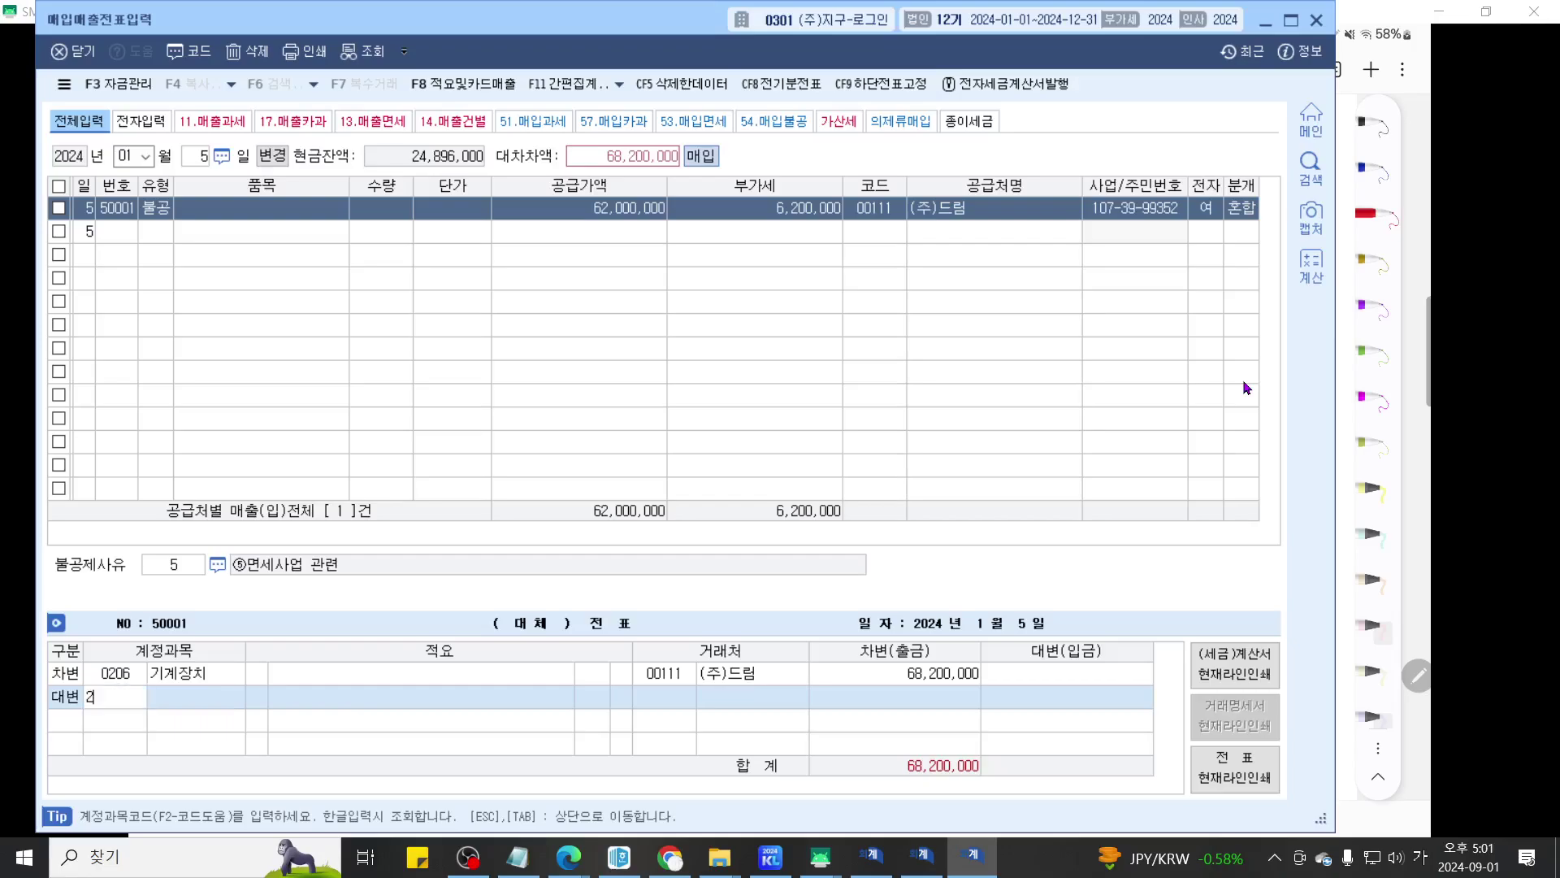
pyautogui.write('53')
pyautogui.press('Return')
pyautogui.press('Return')
pyautogui.press('Return')
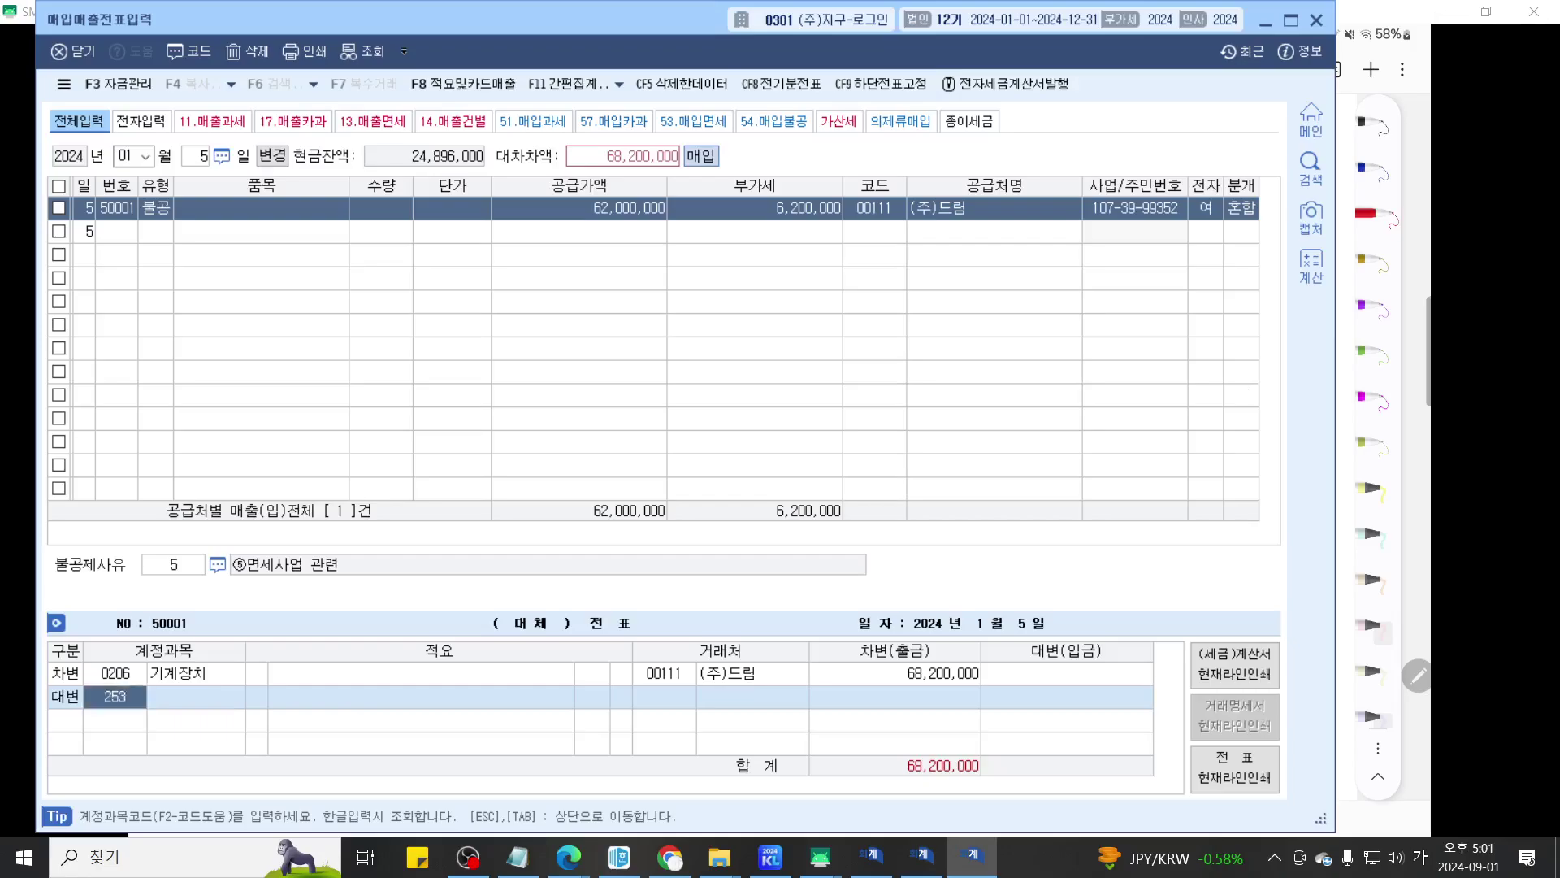
pyautogui.write('66')
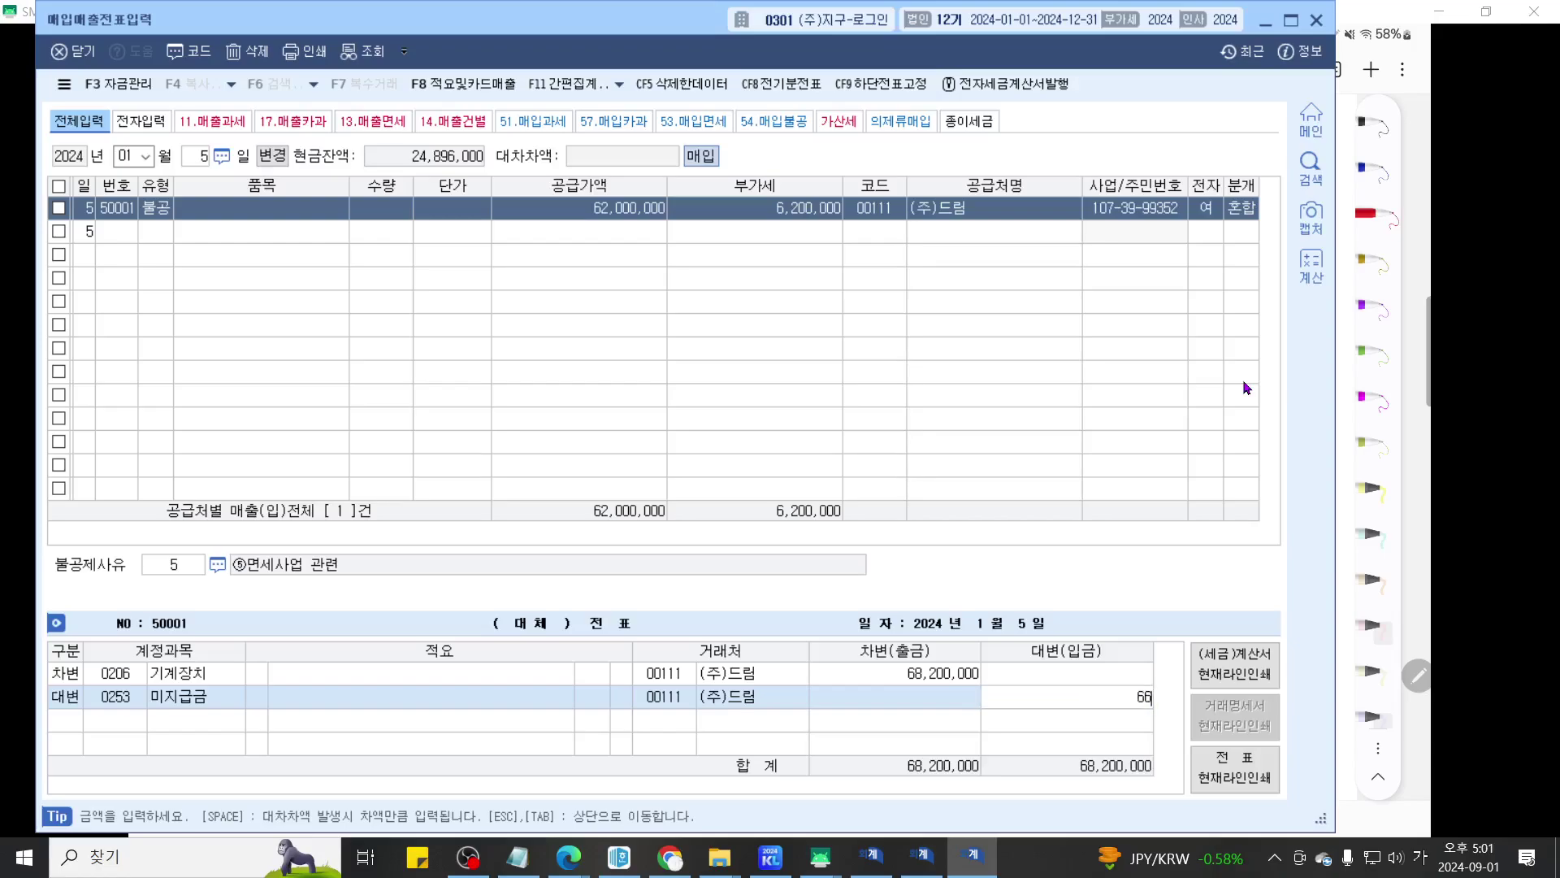
pyautogui.write(',000,000')
pyautogui.press('Return')
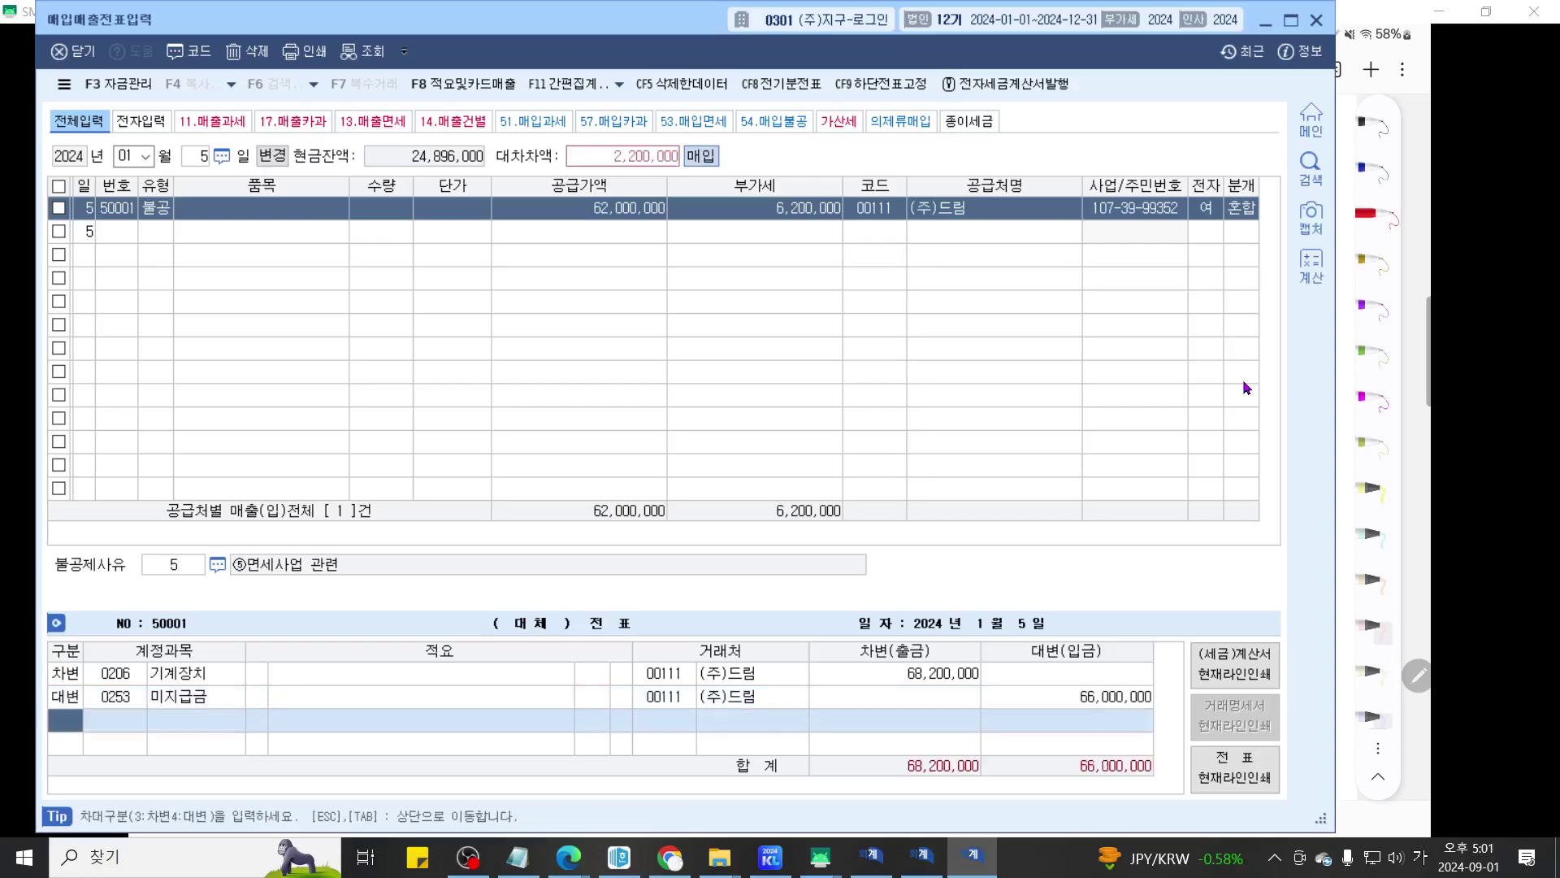
# Step: Add a second credit line to account 0101 현금 for the remaining 2,200,000
pyautogui.press('Return')
pyautogui.write('101')
pyautogui.press('Return')
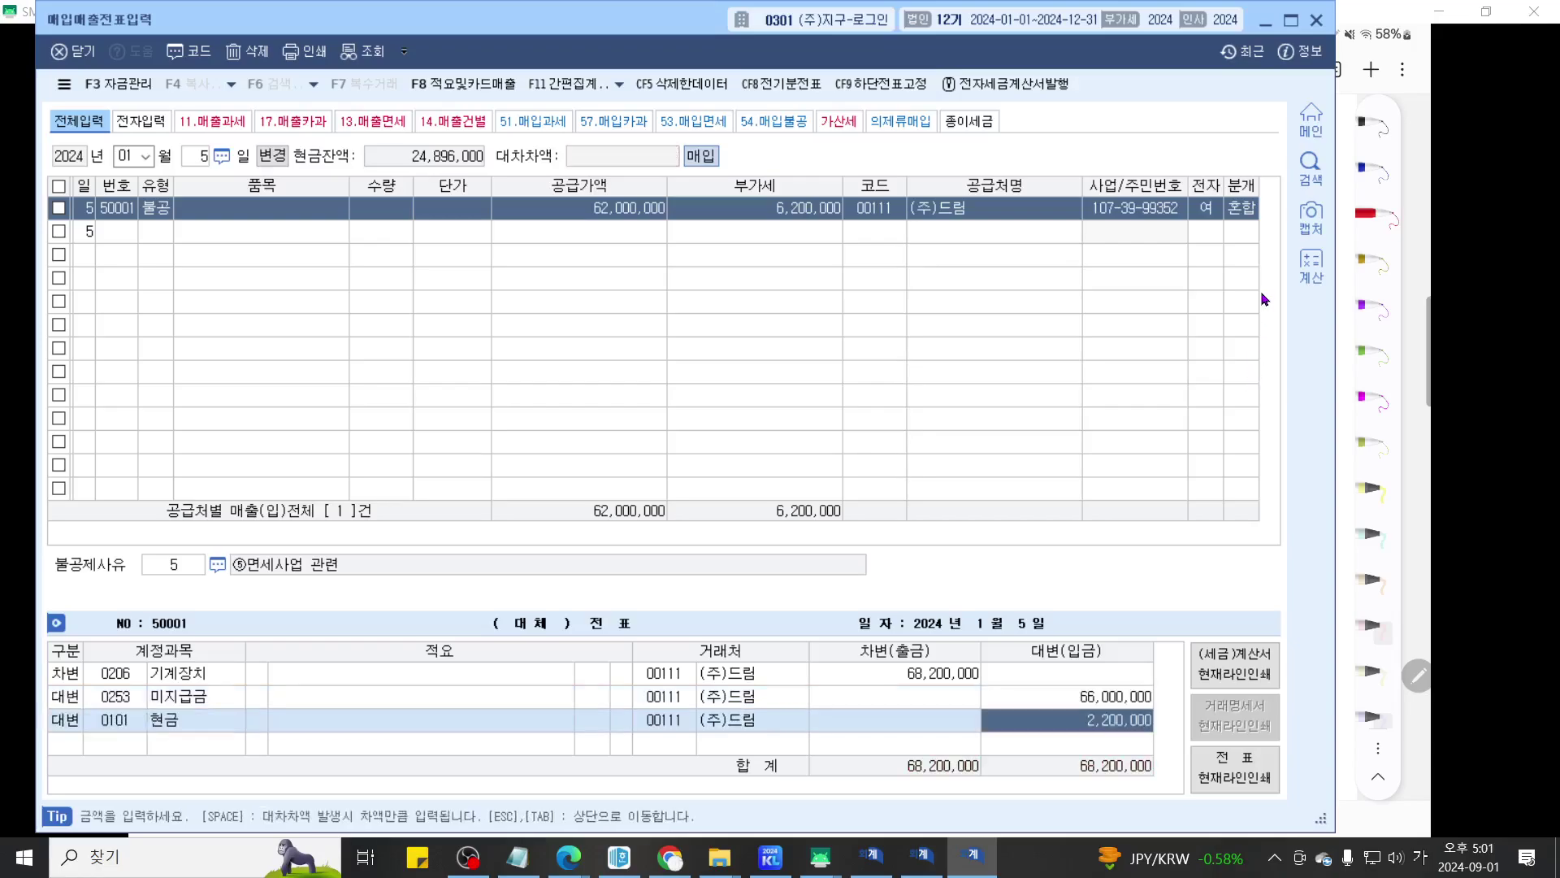
# Step: Magnify the voucher, draw a blue box around the 불공제사유 5 면세사업 관련 field, and return to the normal view
pyautogui.hotkey('ctrl', 'F2')
pyautogui.scroll(5, 1190, 478)
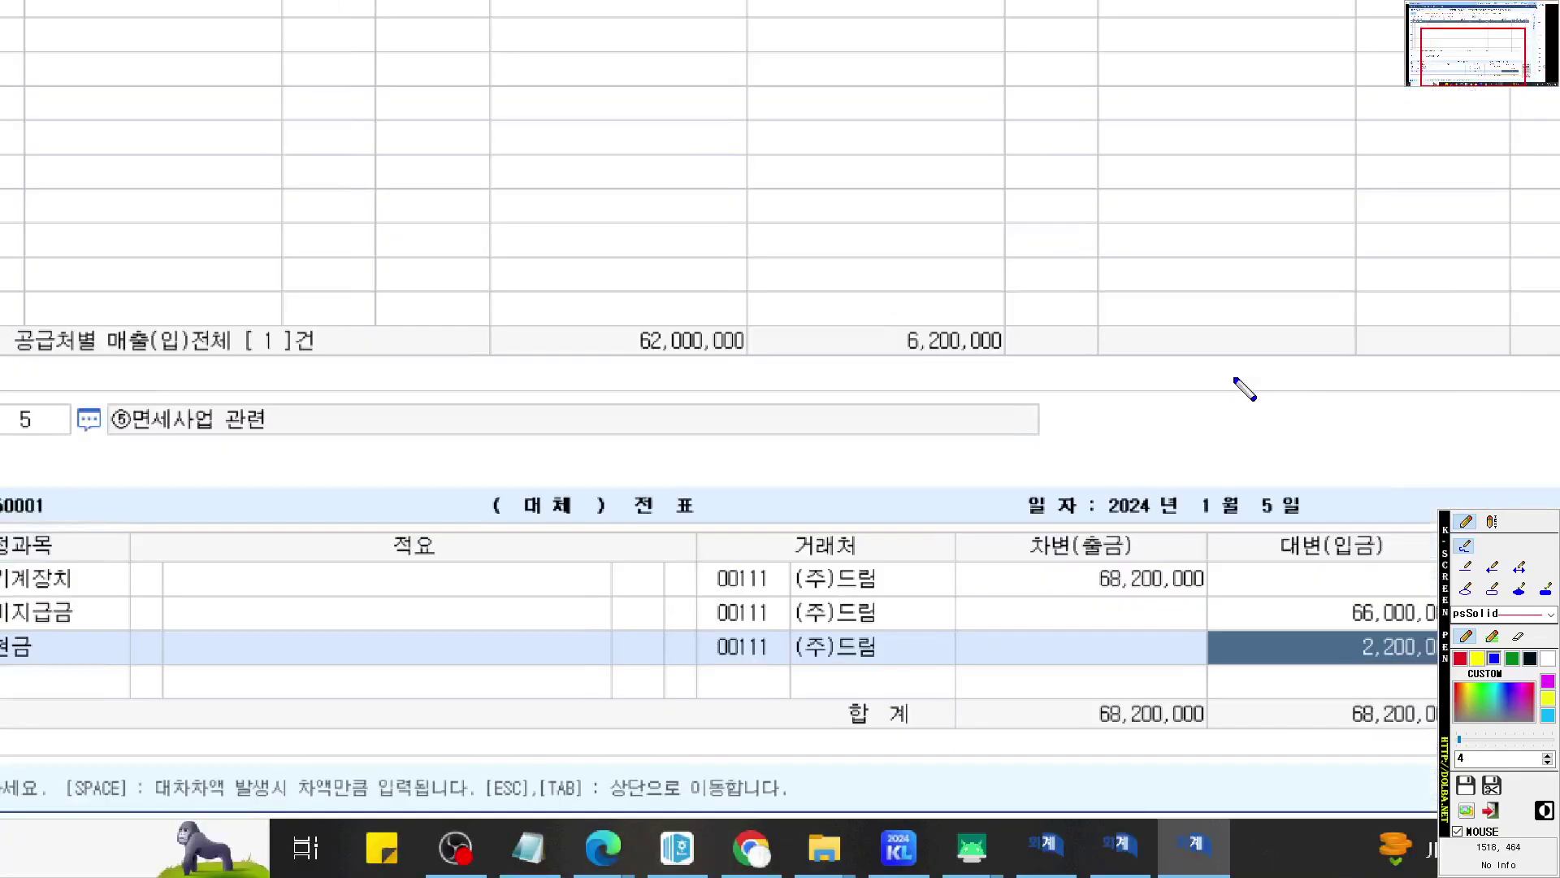
pyautogui.scroll(-1, 1234, 377)
pyautogui.scroll(-1, 1235, 378)
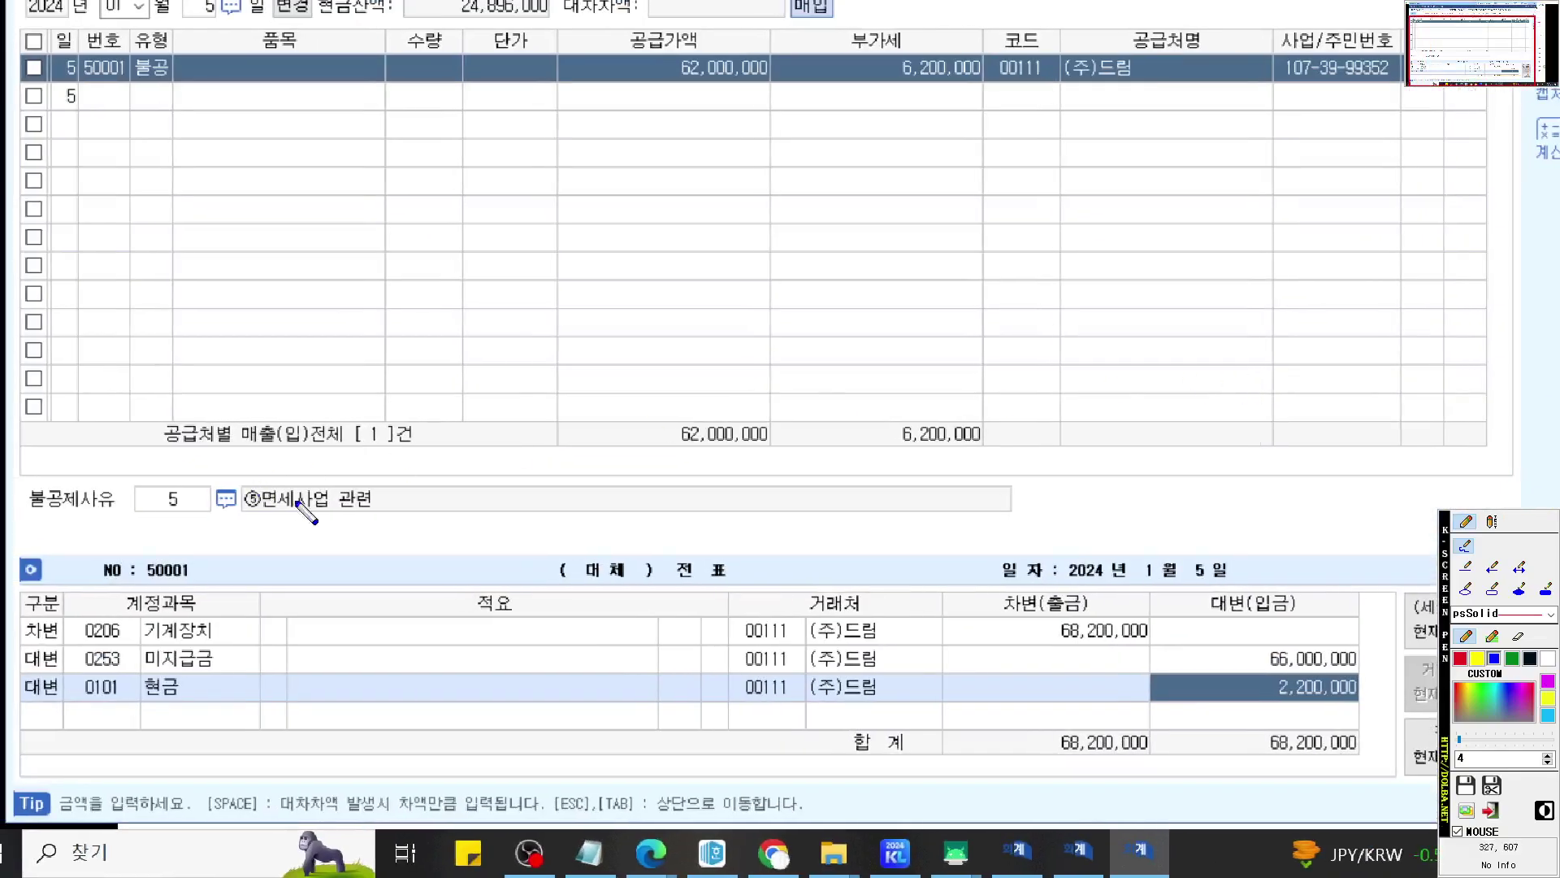
pyautogui.moveTo(459, 535)
pyautogui.mouseDown()
pyautogui.moveTo(233, 537)
pyautogui.moveTo(12, 480)
pyautogui.moveTo(532, 460)
pyautogui.moveTo(537, 536)
pyautogui.moveTo(437, 538)
pyautogui.mouseUp()
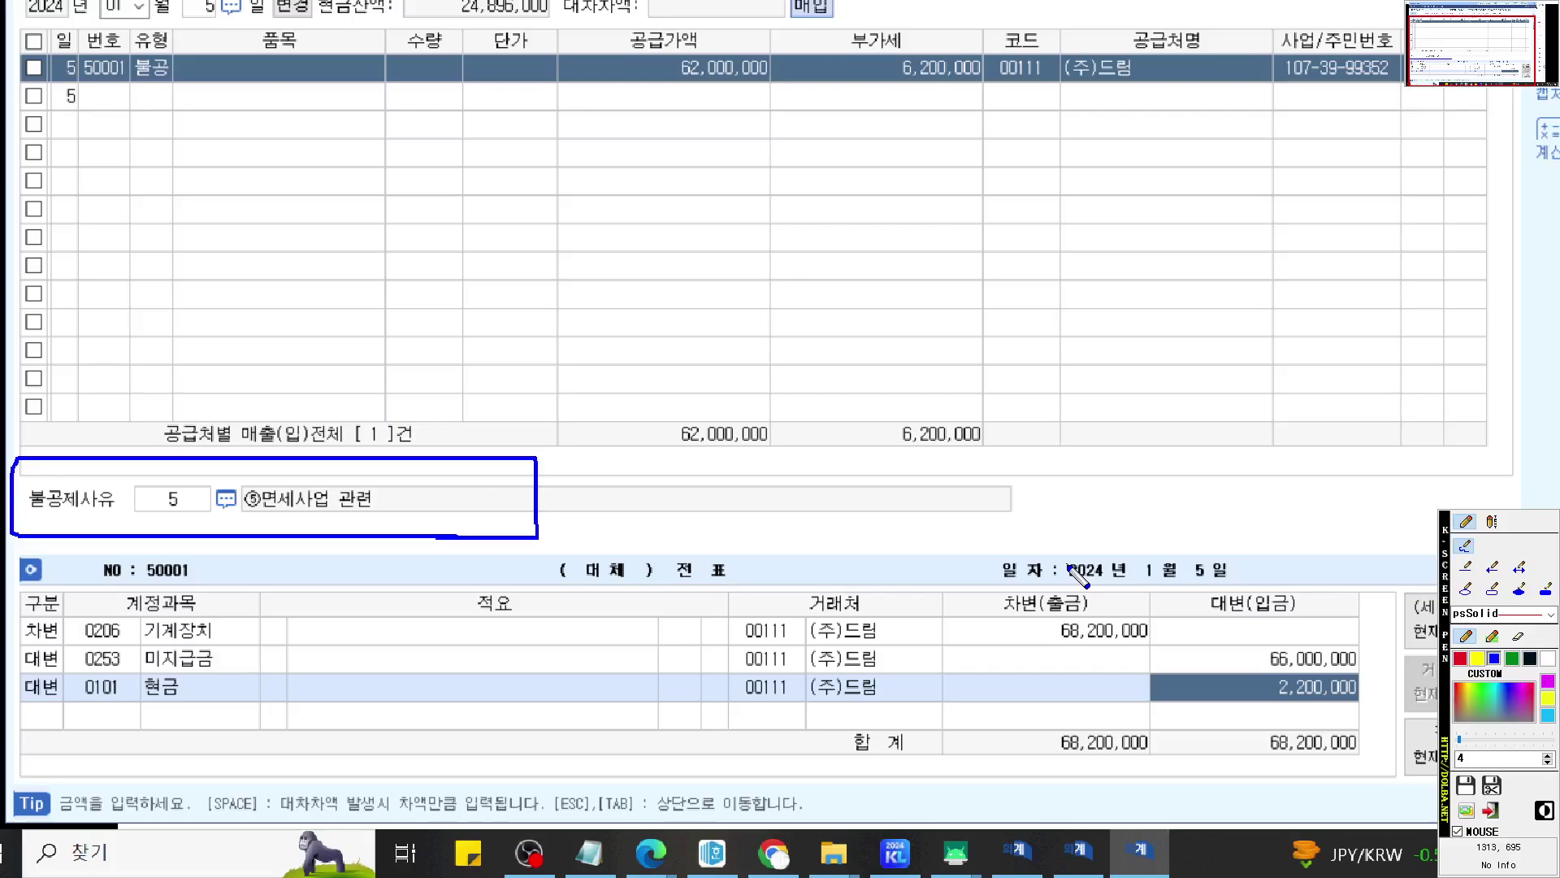
pyautogui.press('Escape')
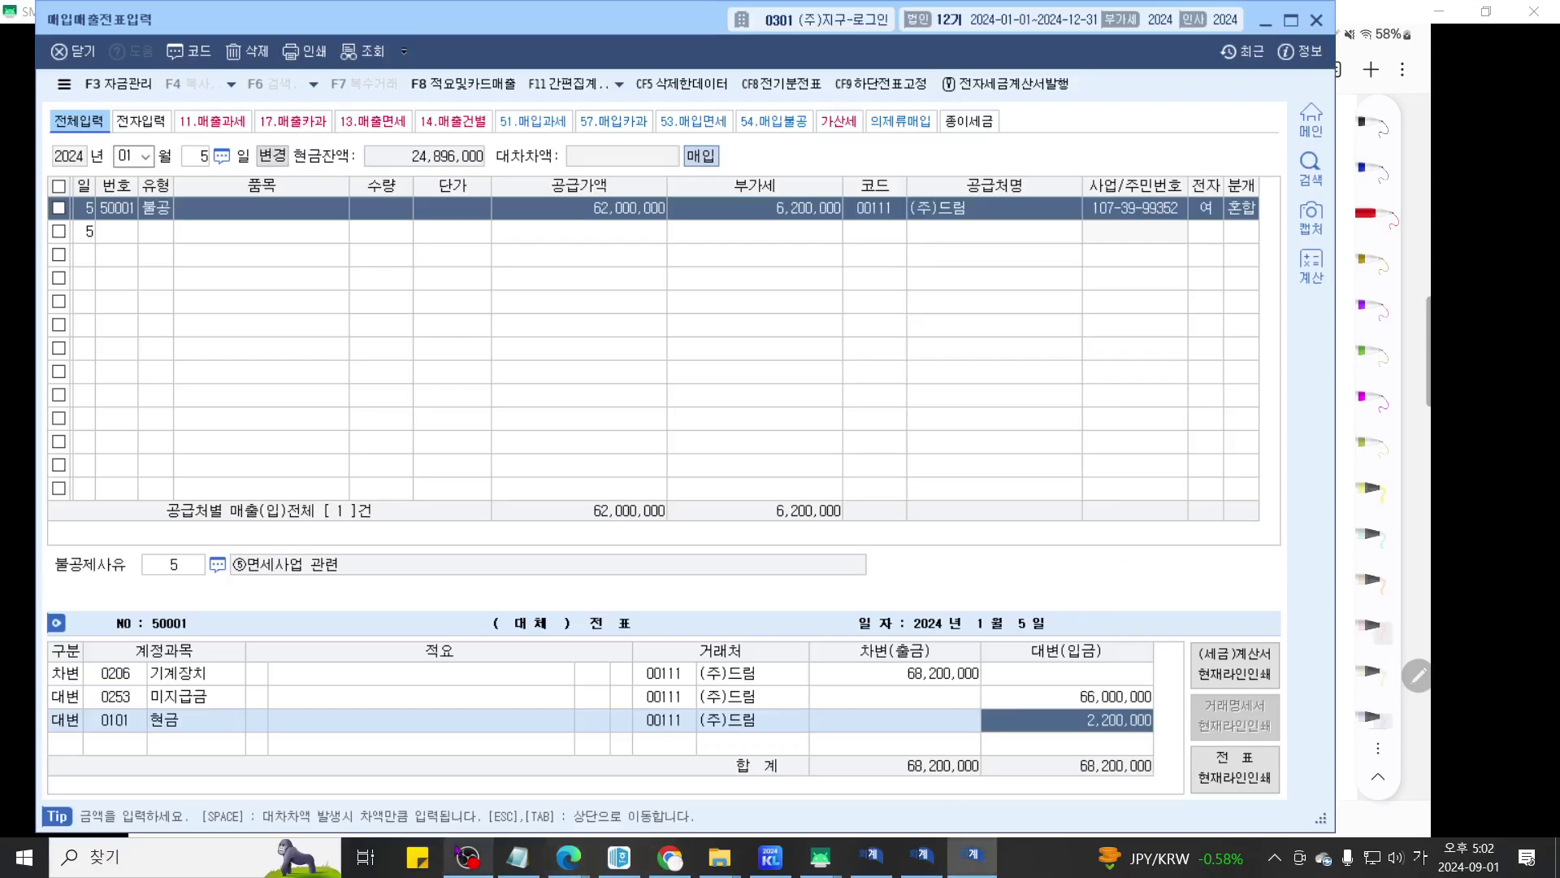